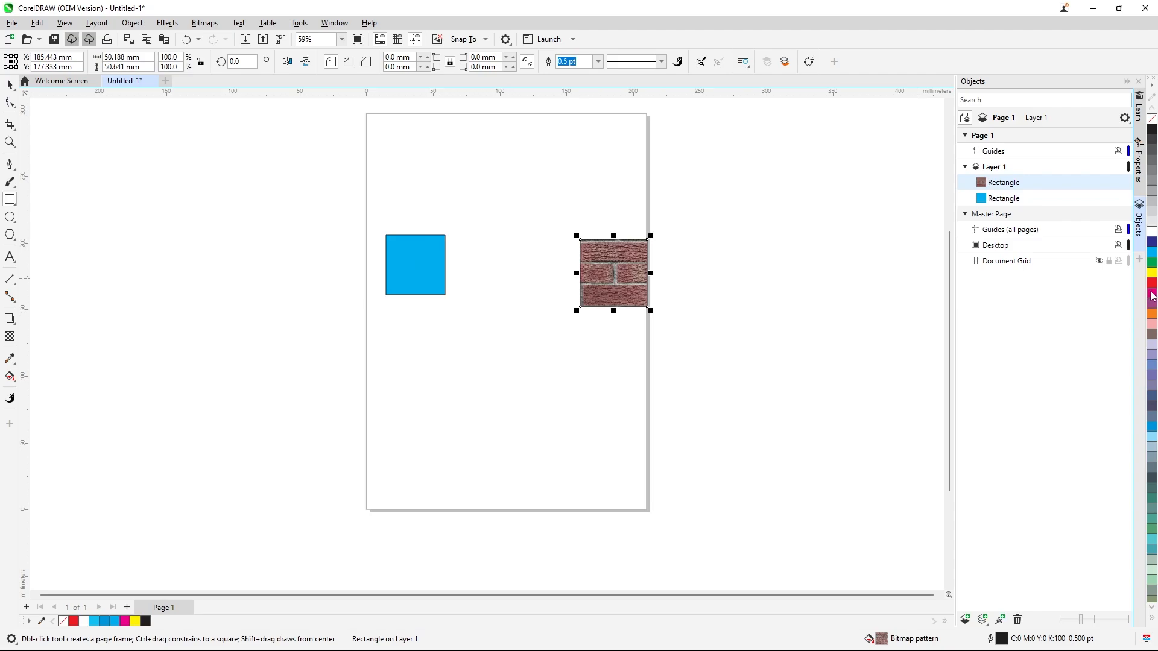
# Fill the right-hand rectangle with solid green from the CMYK palette
pyautogui.click(1151, 282)
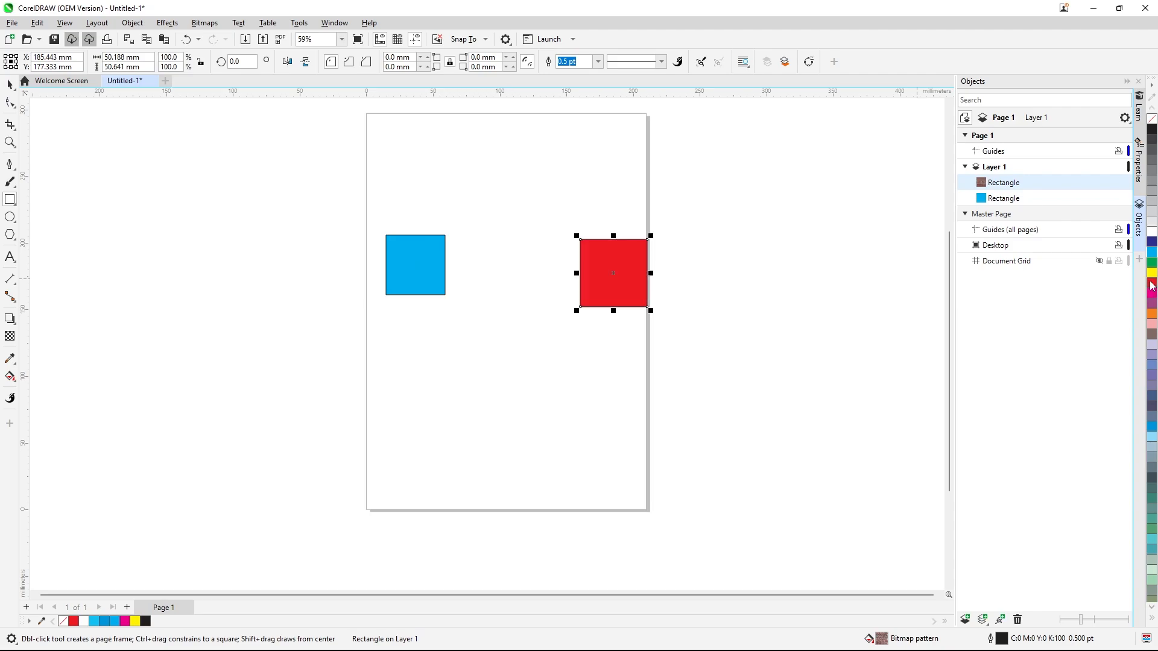
pyautogui.click(10, 376)
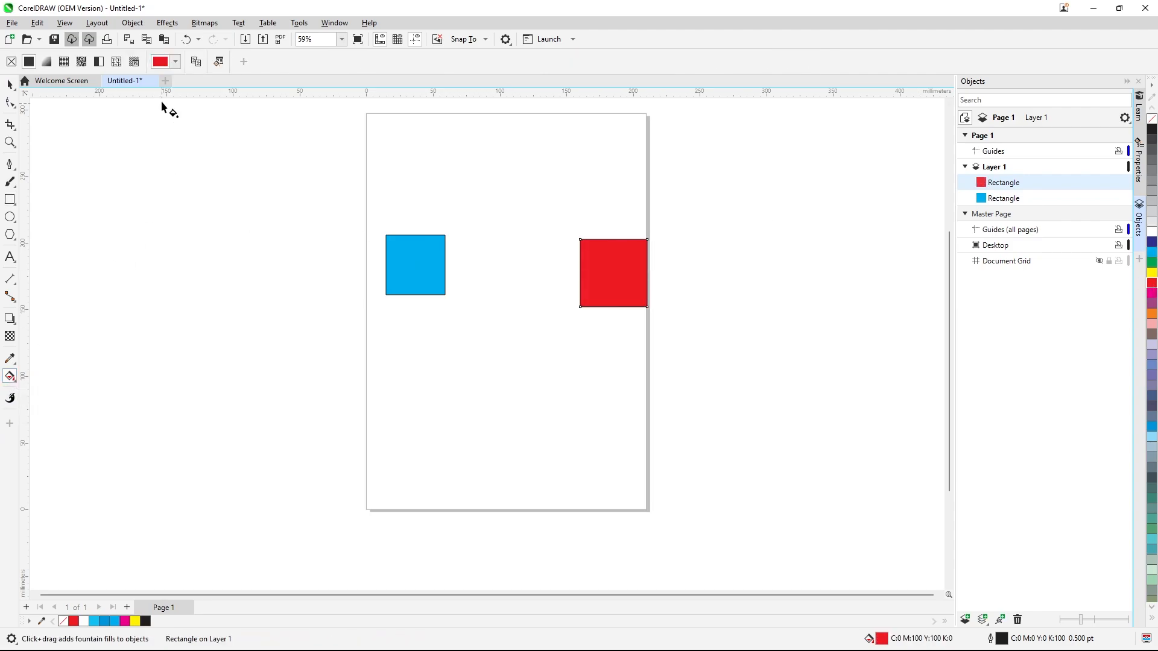
pyautogui.click(160, 63)
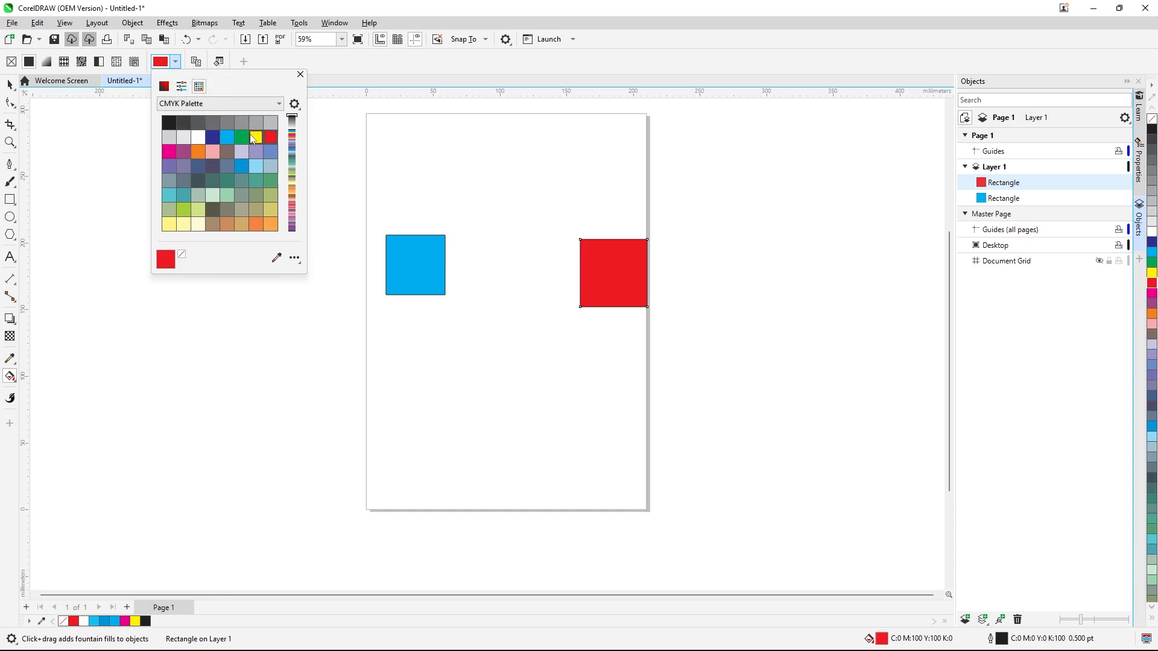
pyautogui.click(242, 137)
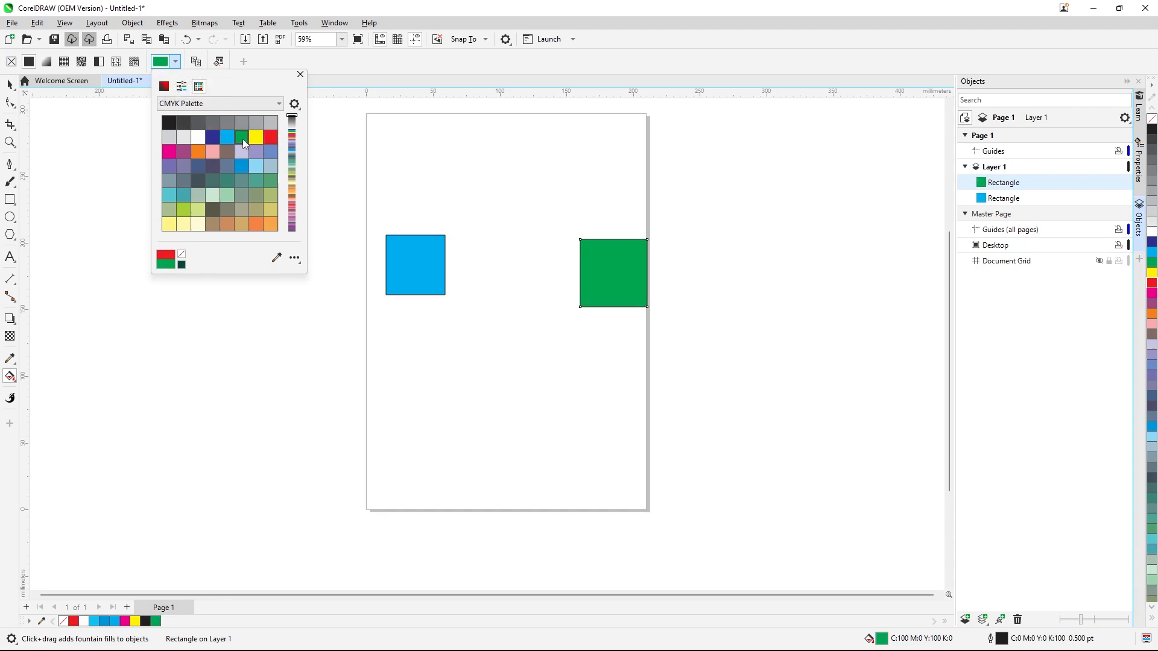
pyautogui.click(485, 70)
pyautogui.click(9, 84)
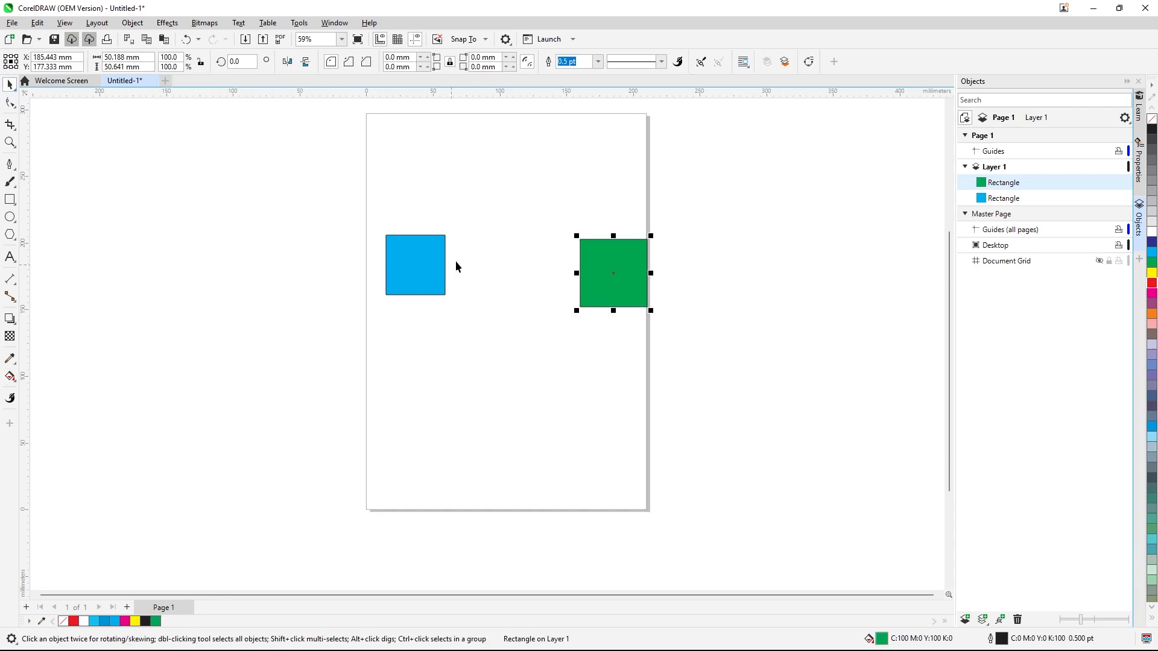
# Move the blue square left so it sits across the page's left edge
pyautogui.click(435, 264)
pyautogui.moveTo(427, 258); pyautogui.dragTo(336, 270)
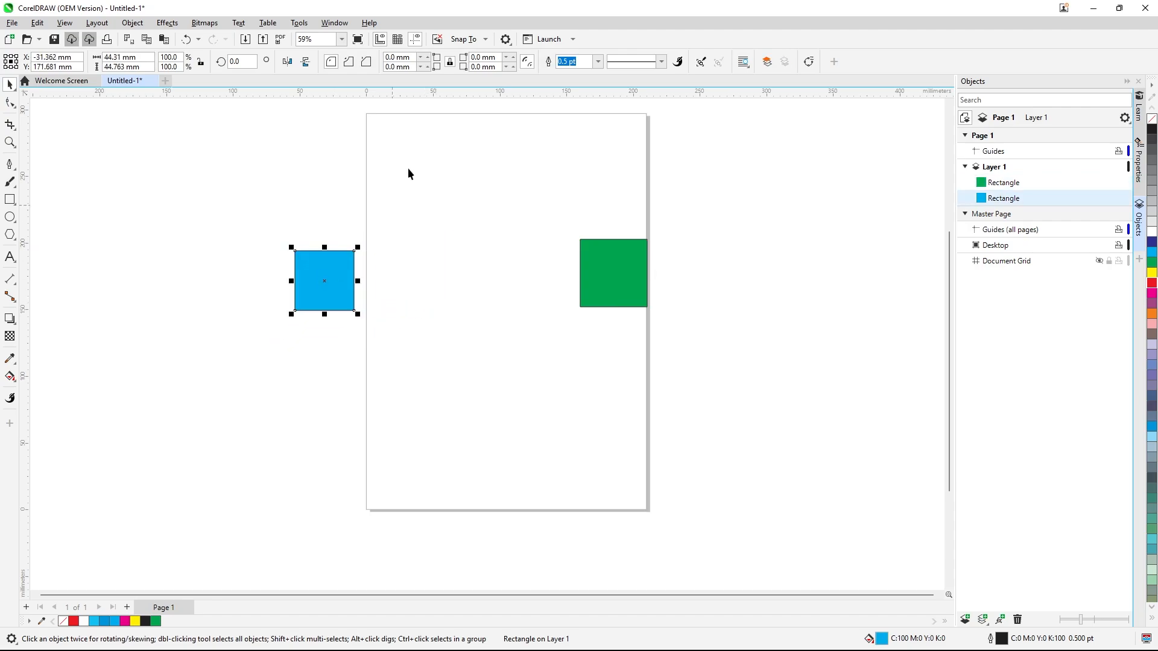
pyautogui.click(132, 23)
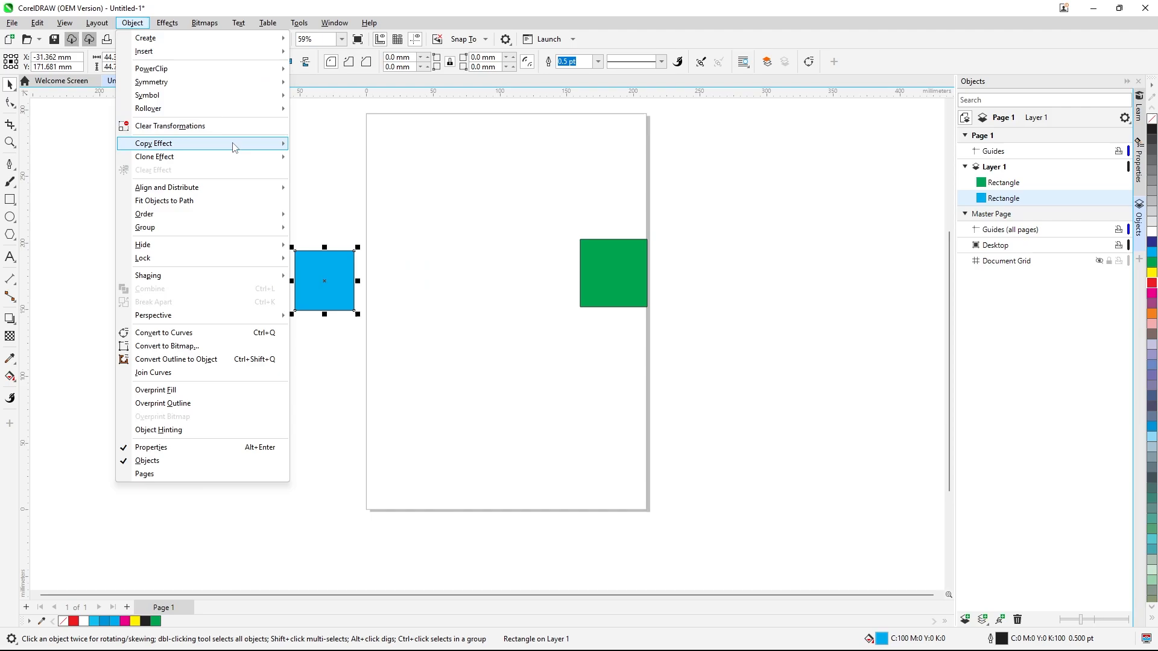
pyautogui.moveTo(235, 147)
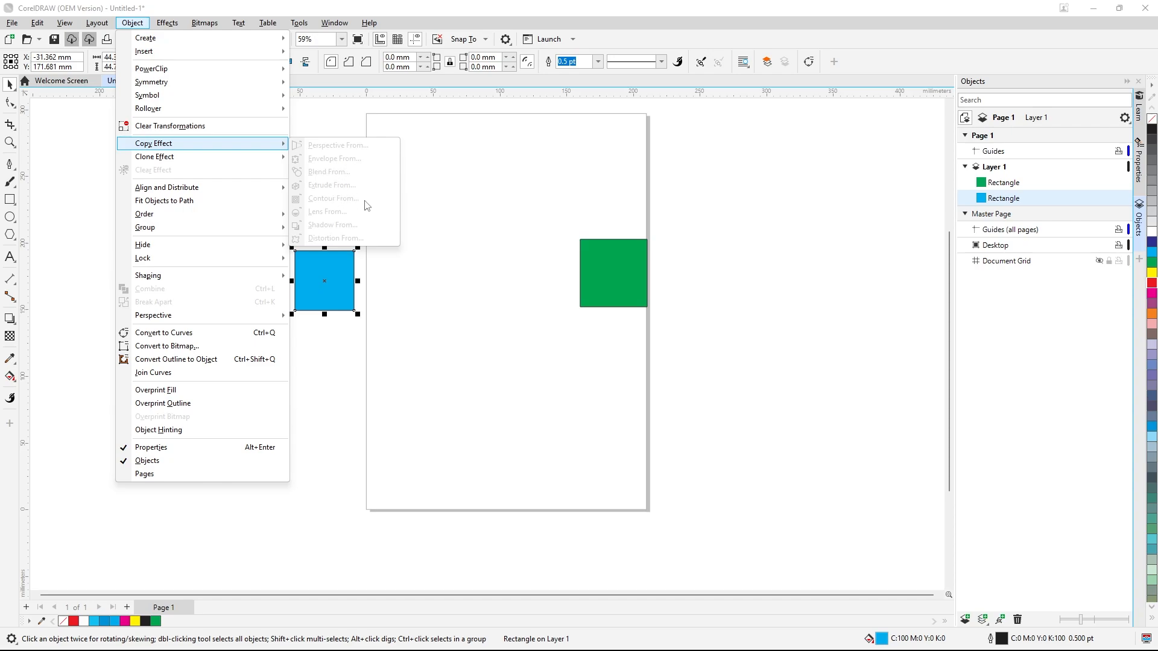
pyautogui.click(435, 84)
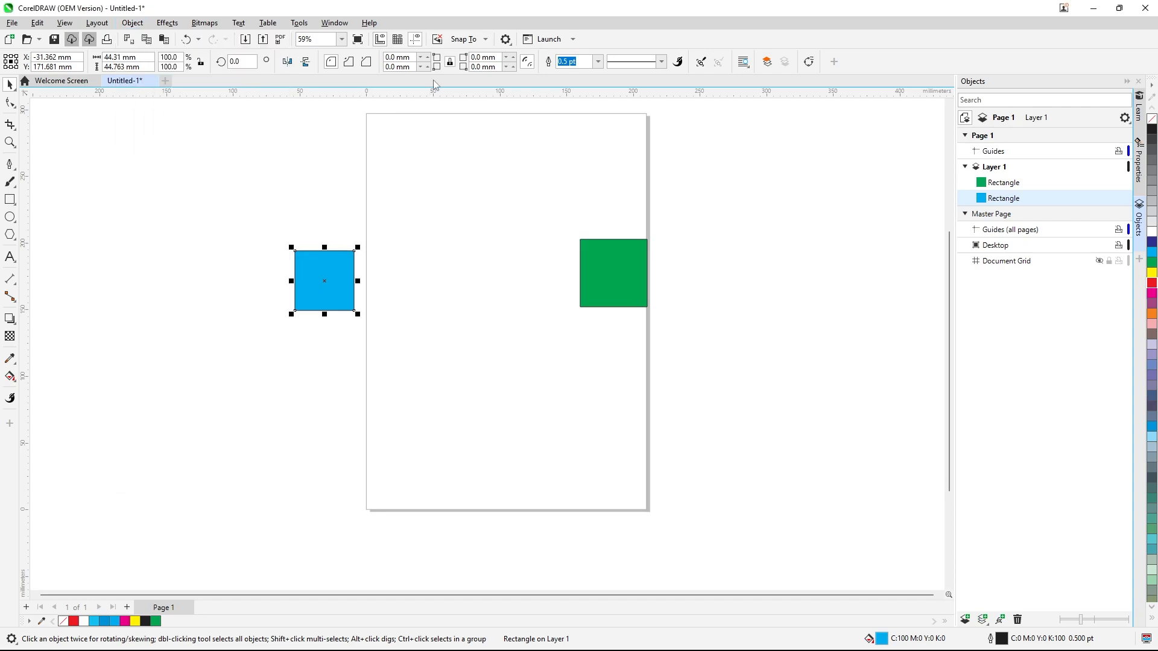
# Apply an outside contour to the blue square with the Contour tool
pyautogui.click(14, 322)
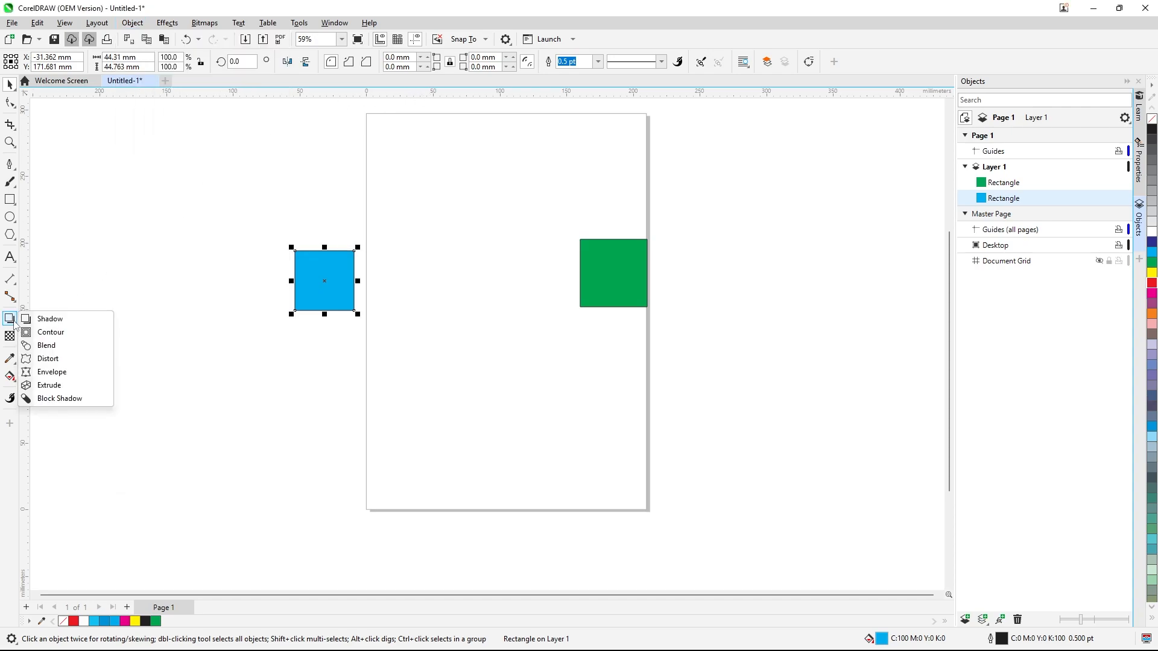
pyautogui.click(51, 332)
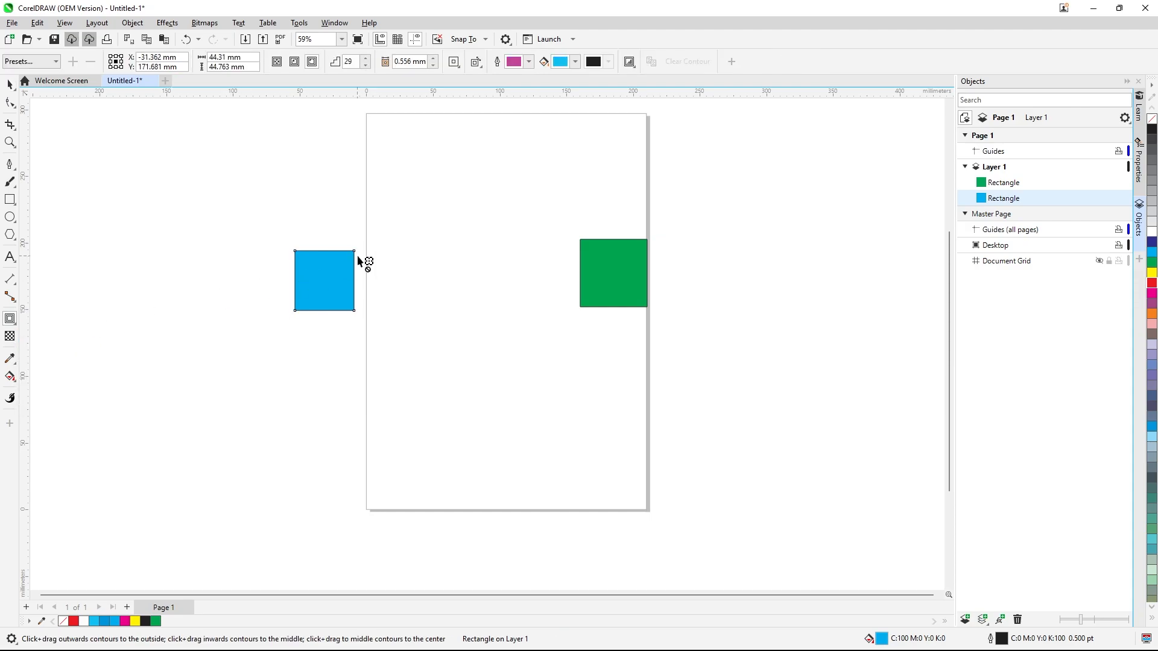
pyautogui.moveTo(360, 256)
pyautogui.mouseDown()
pyautogui.moveTo(380, 230)
pyautogui.moveTo(345, 246)
pyautogui.mouseUp()
# Set the contour's outline color to red
pyautogui.scroll(3, 320, 235)
pyautogui.scroll(2, 326, 263)
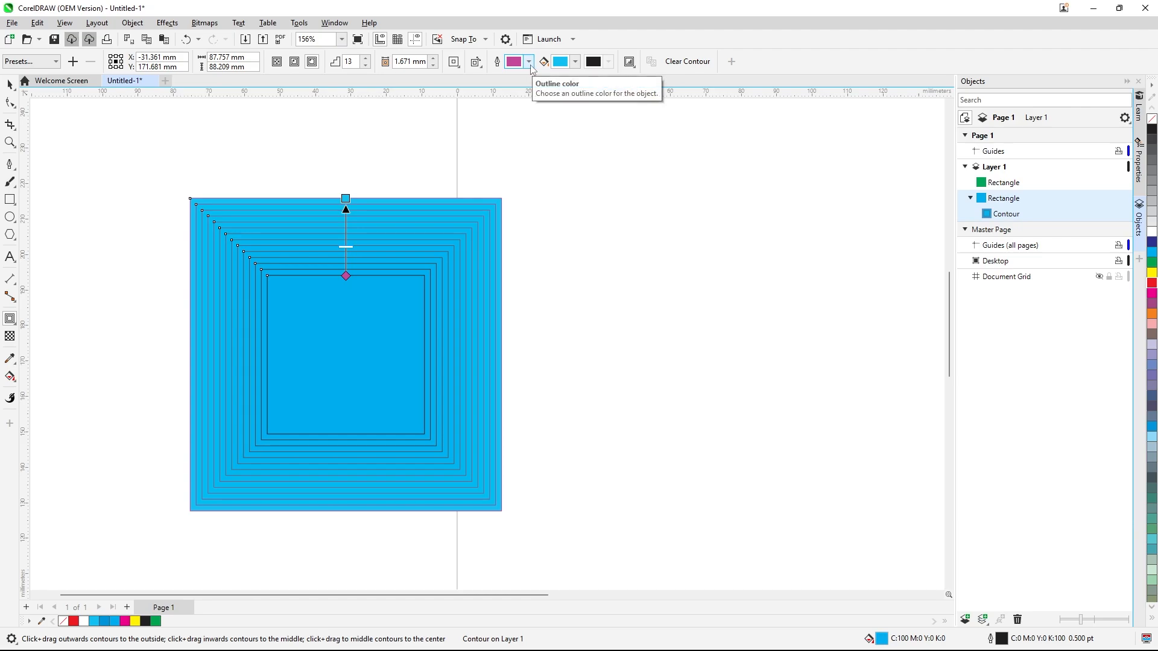
pyautogui.click(529, 63)
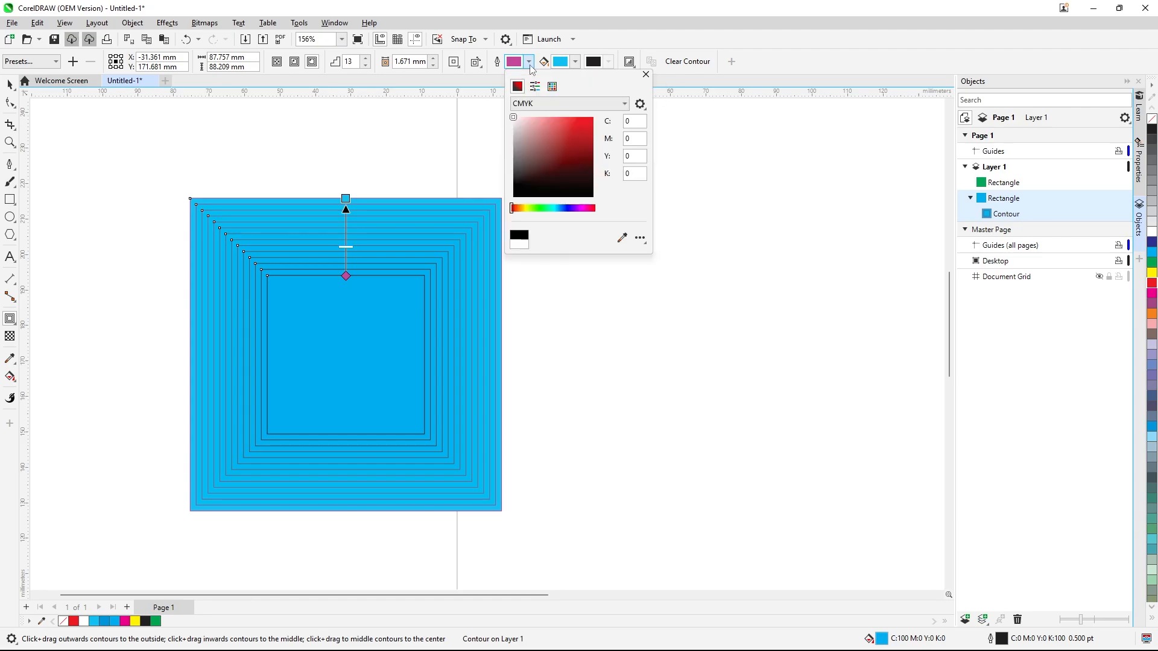
pyautogui.click(585, 119)
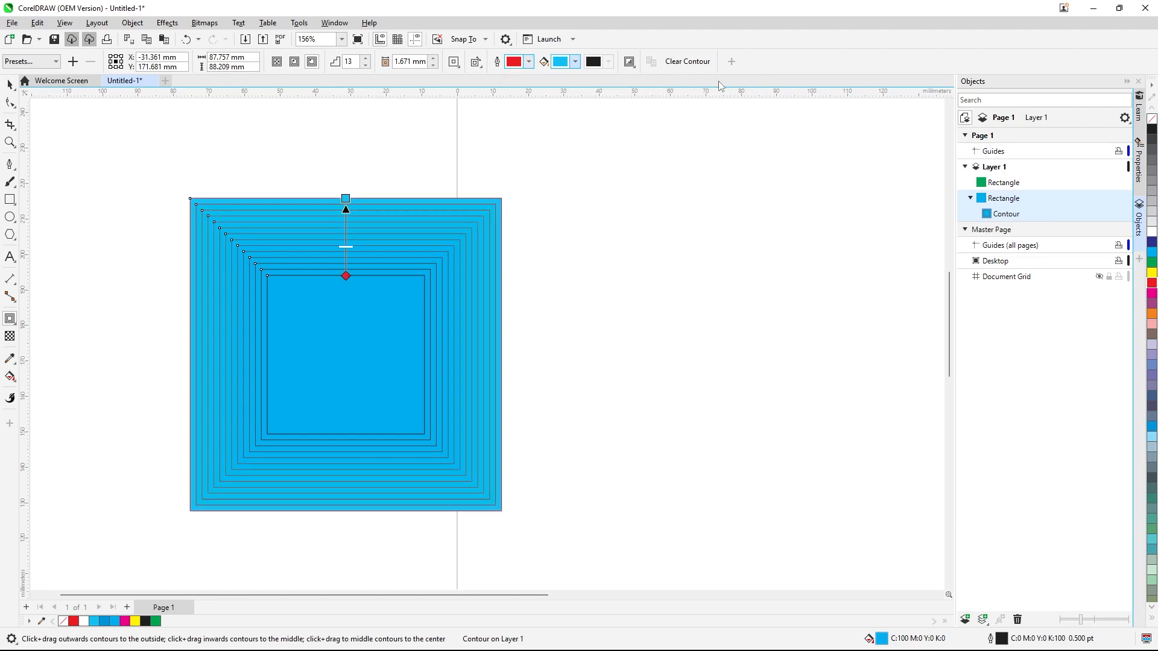
# Set the contour's fill color to crimson red and deselect the object
pyautogui.scroll(-1, 286, 205)
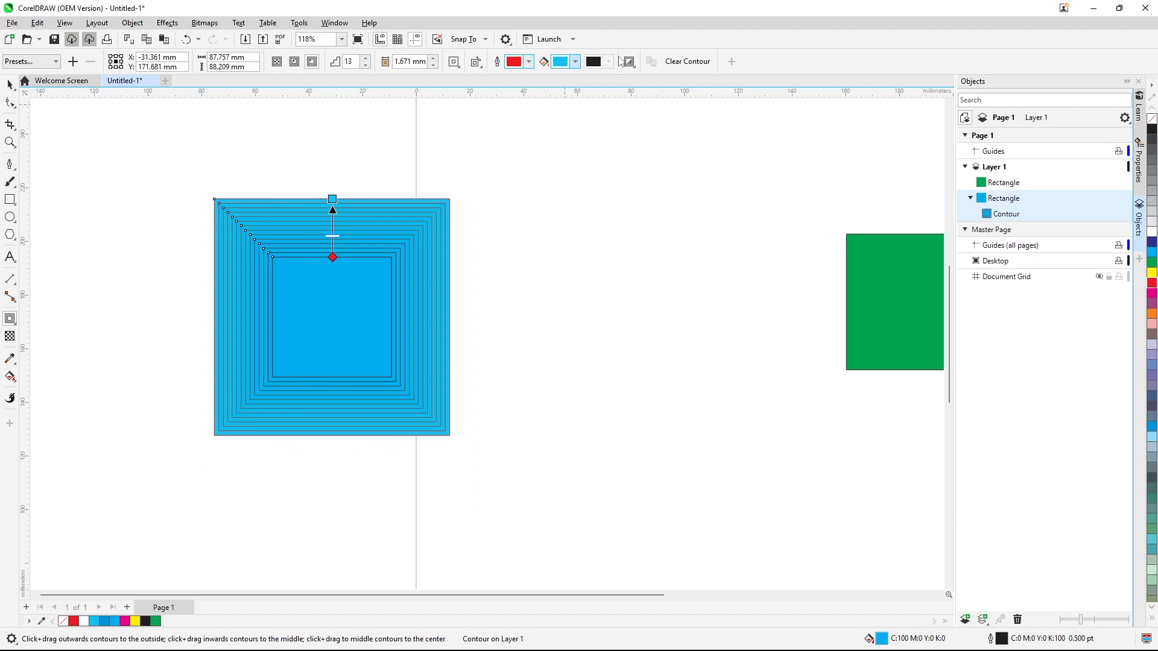
pyautogui.click(576, 62)
pyautogui.click(576, 64)
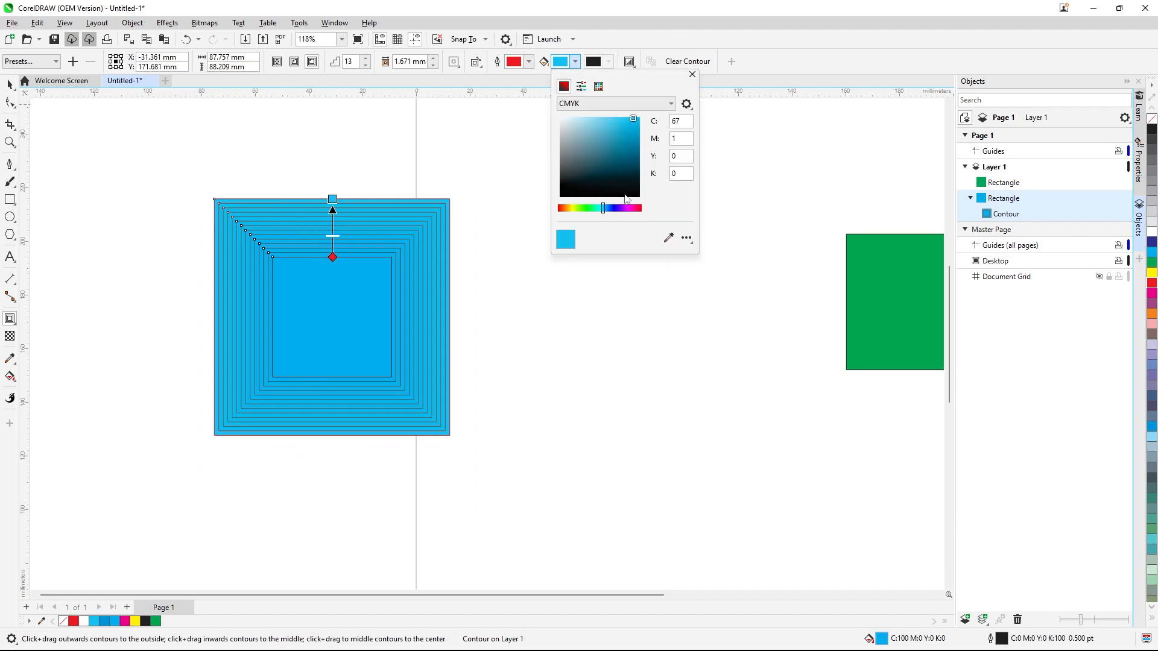
pyautogui.click(637, 208)
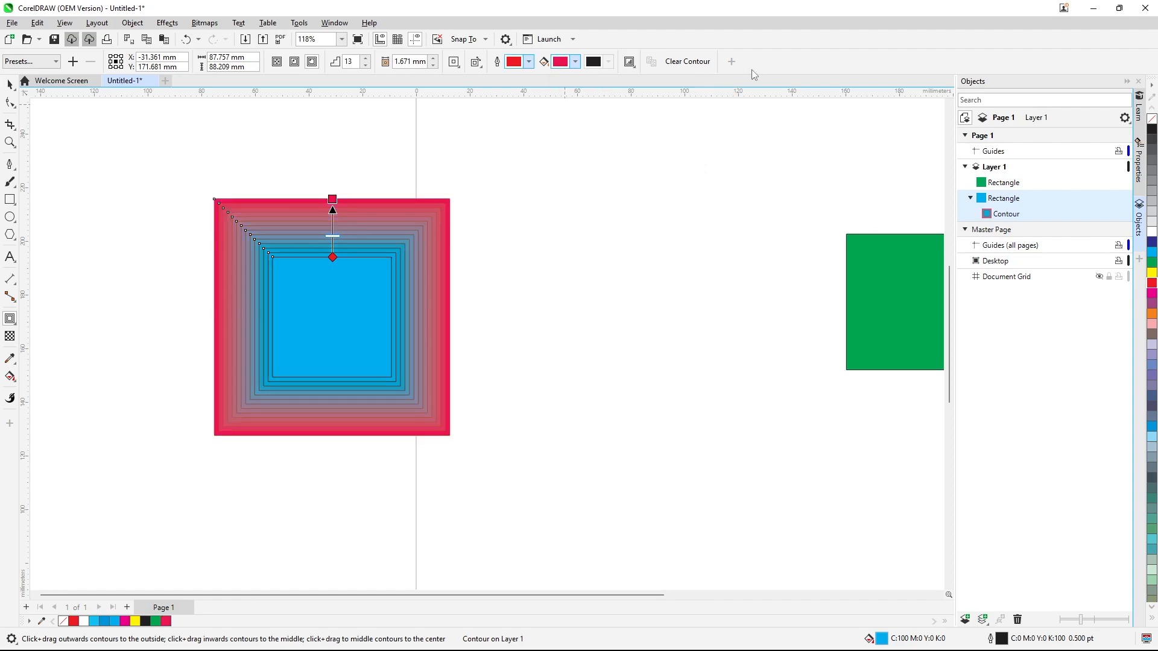
pyautogui.scroll(-2, 248, 225)
pyautogui.click(9, 84)
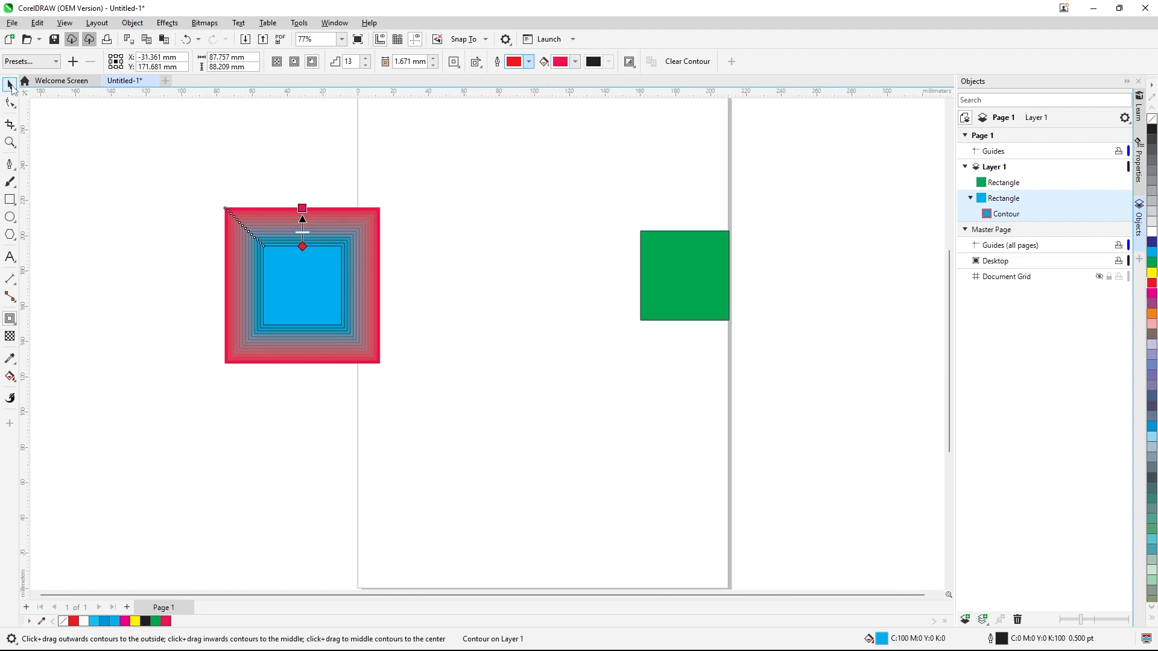
pyautogui.press('Escape')
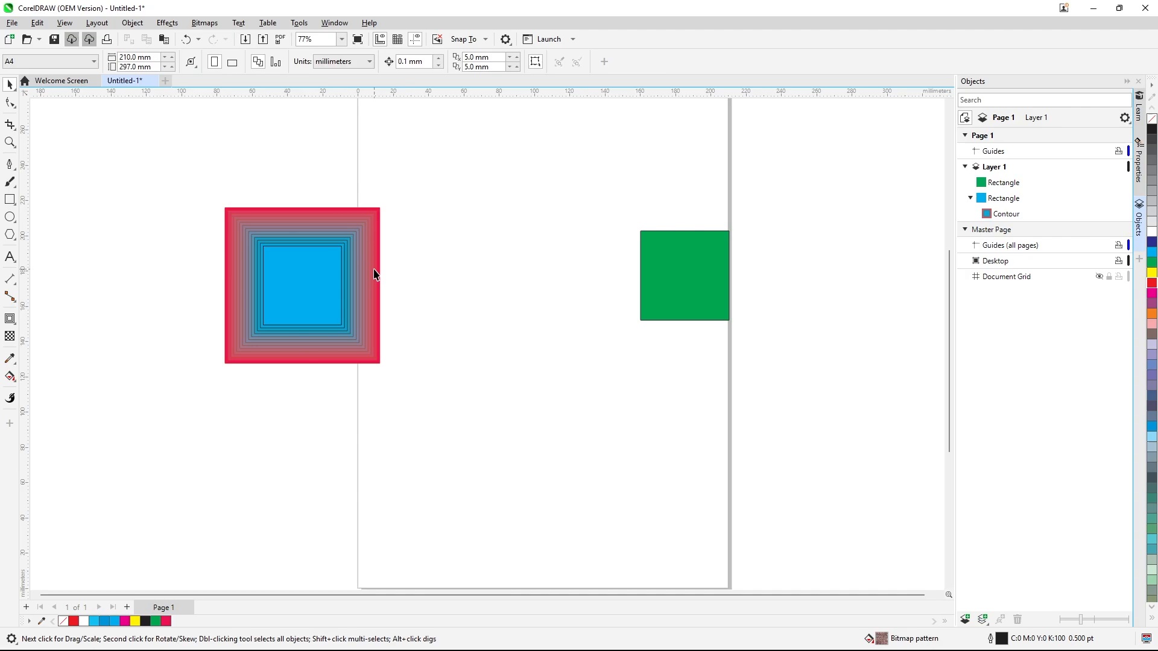
# Move the green square left and copy the blue square's contour effect onto it
pyautogui.click(692, 274)
pyautogui.moveTo(692, 271); pyautogui.dragTo(614, 264)
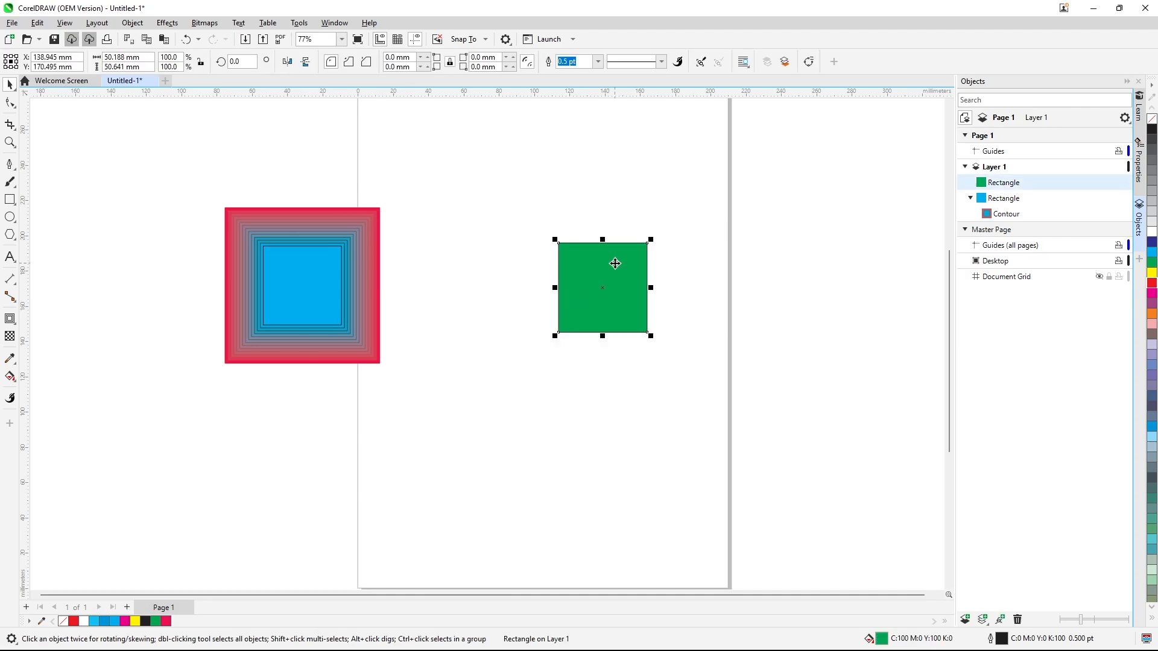
pyautogui.click(134, 24)
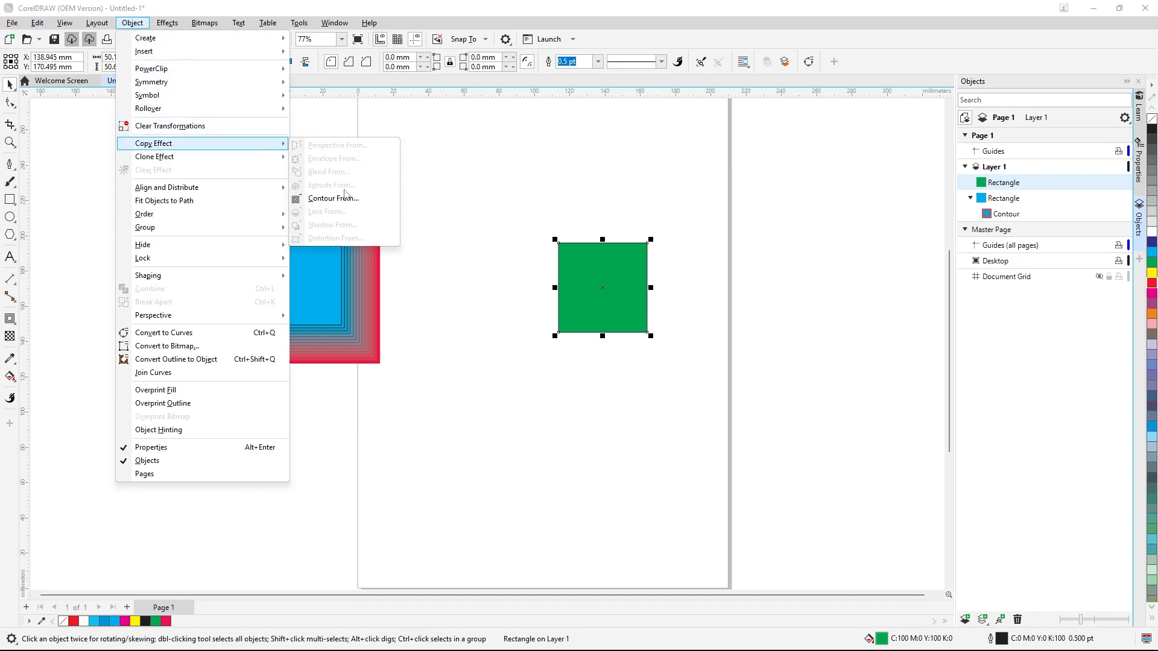
pyautogui.click(344, 198)
pyautogui.click(350, 258)
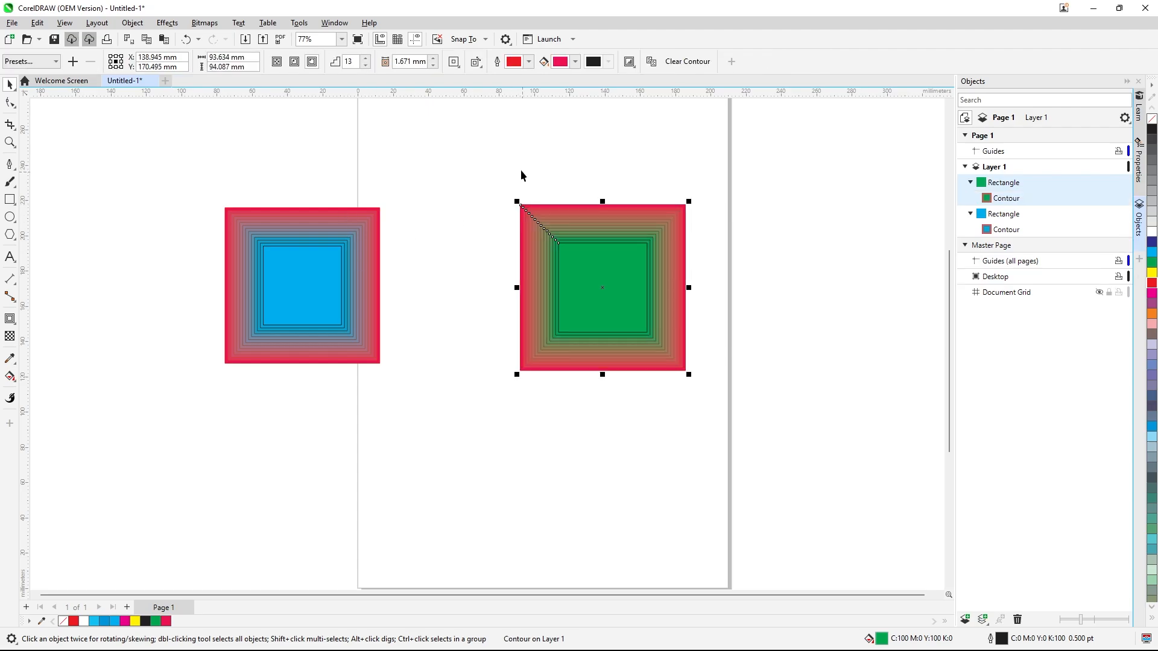
pyautogui.click(501, 156)
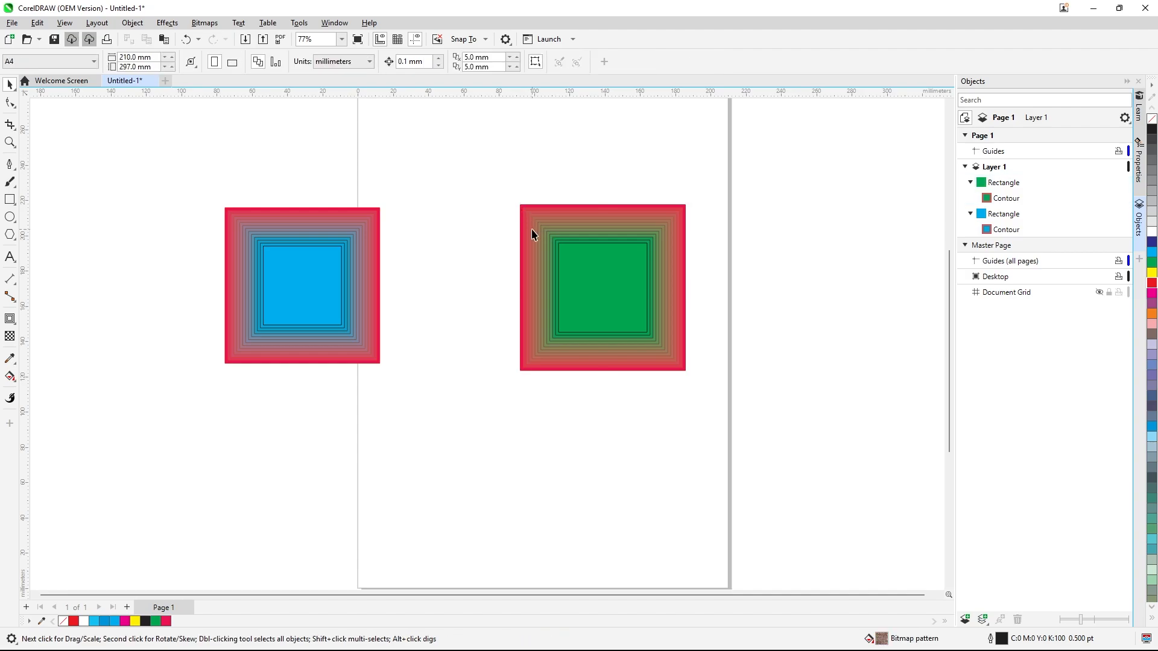
# Draw a circle about 38 mm wide below the blue square and fill it periwinkle blue
pyautogui.click(342, 271)
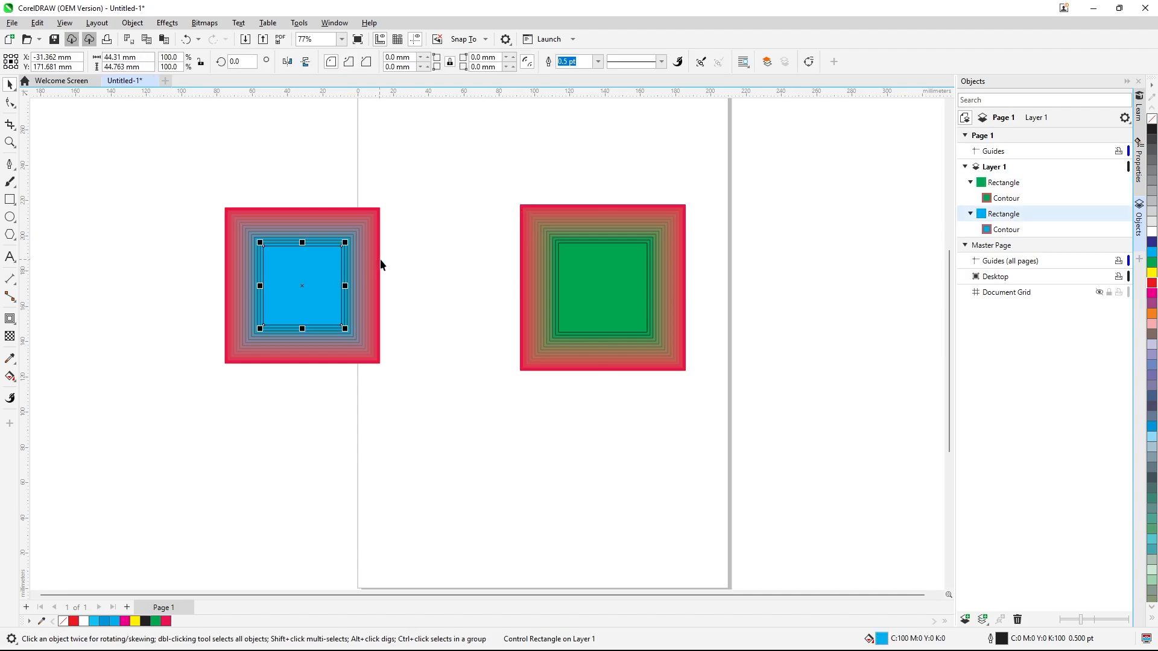
pyautogui.scroll(-1, 424, 187)
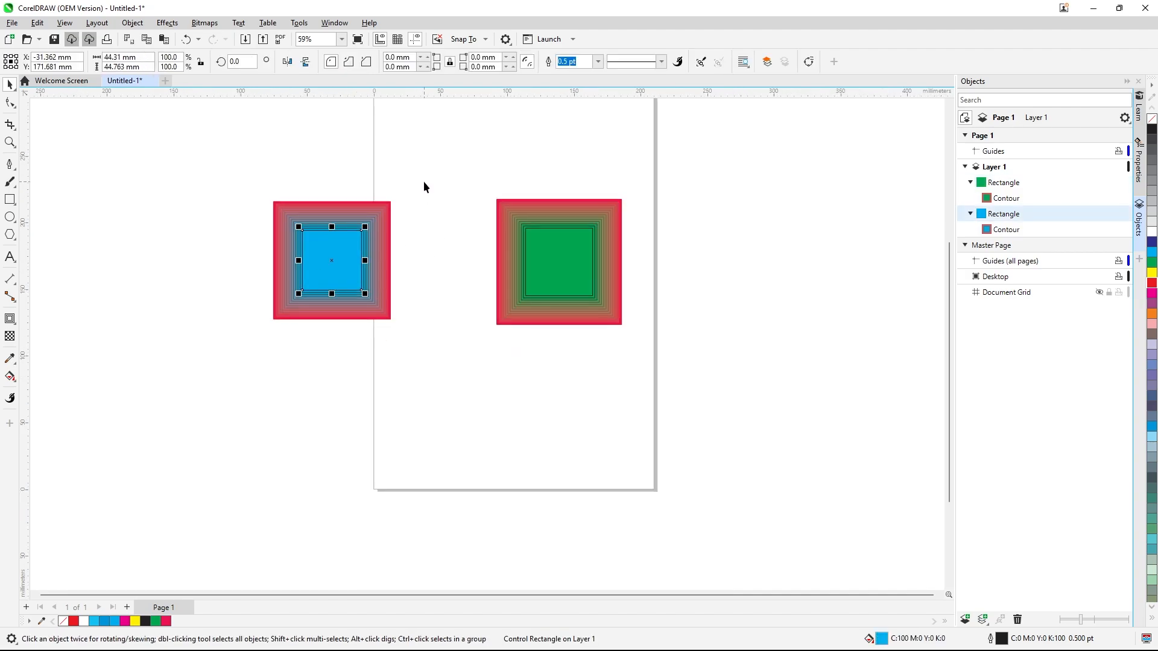
pyautogui.click(10, 217)
pyautogui.moveTo(380, 372); pyautogui.dragTo(431, 424)
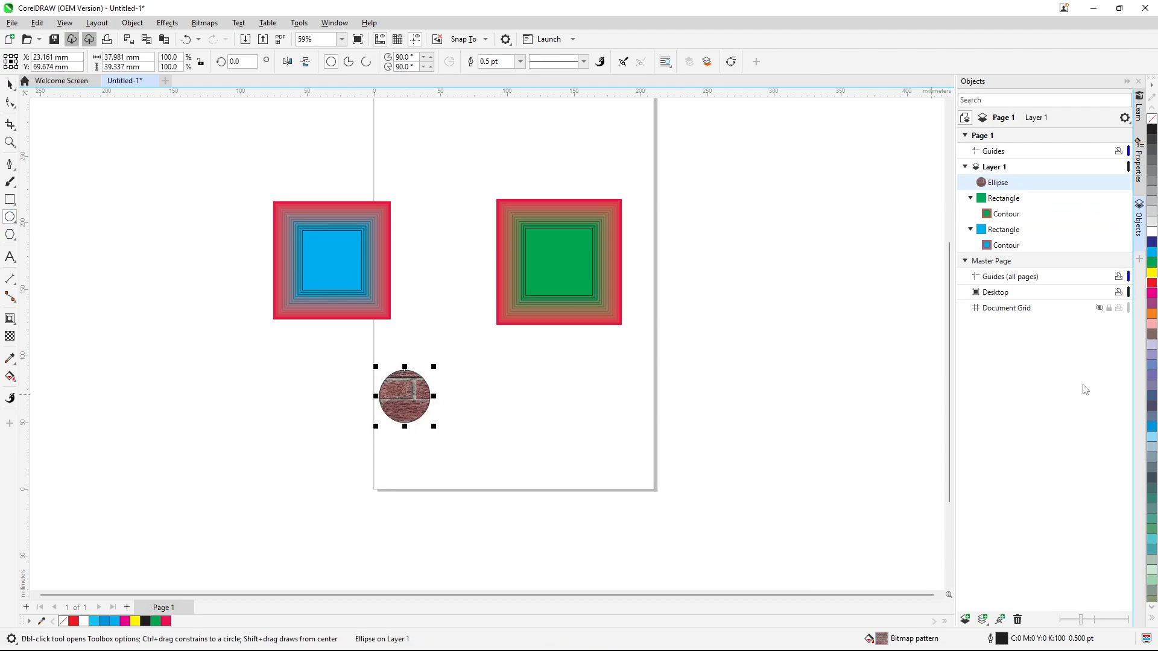
pyautogui.click(1149, 373)
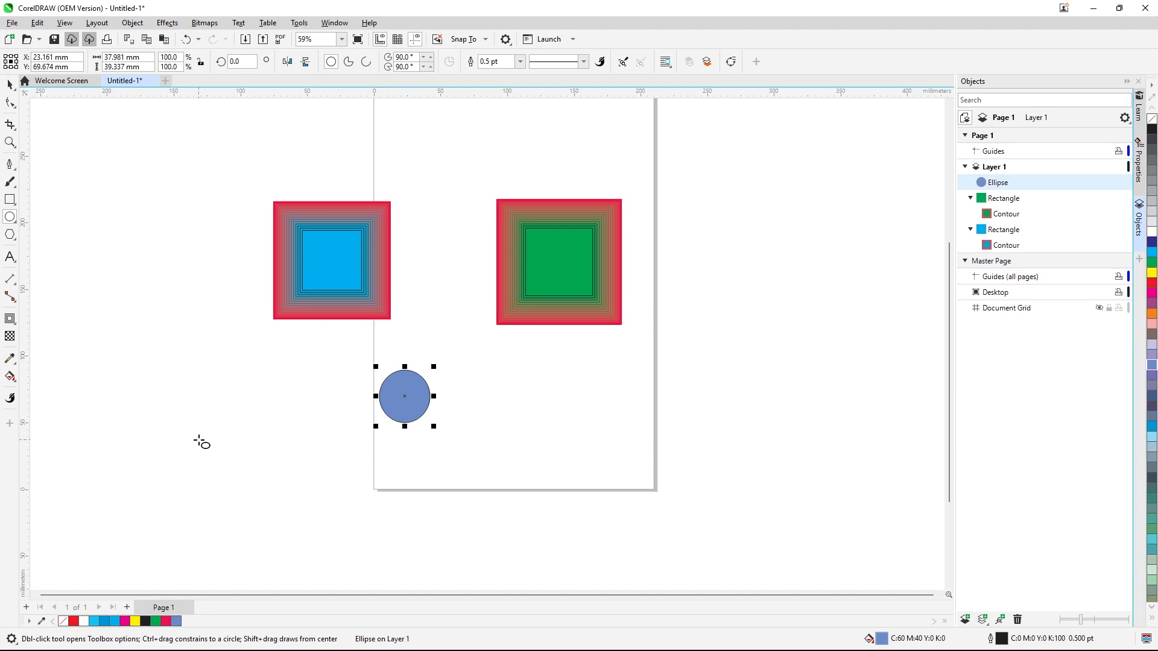
# Extrude the circle toward the lower left with the Extrude tool
pyautogui.click(10, 320)
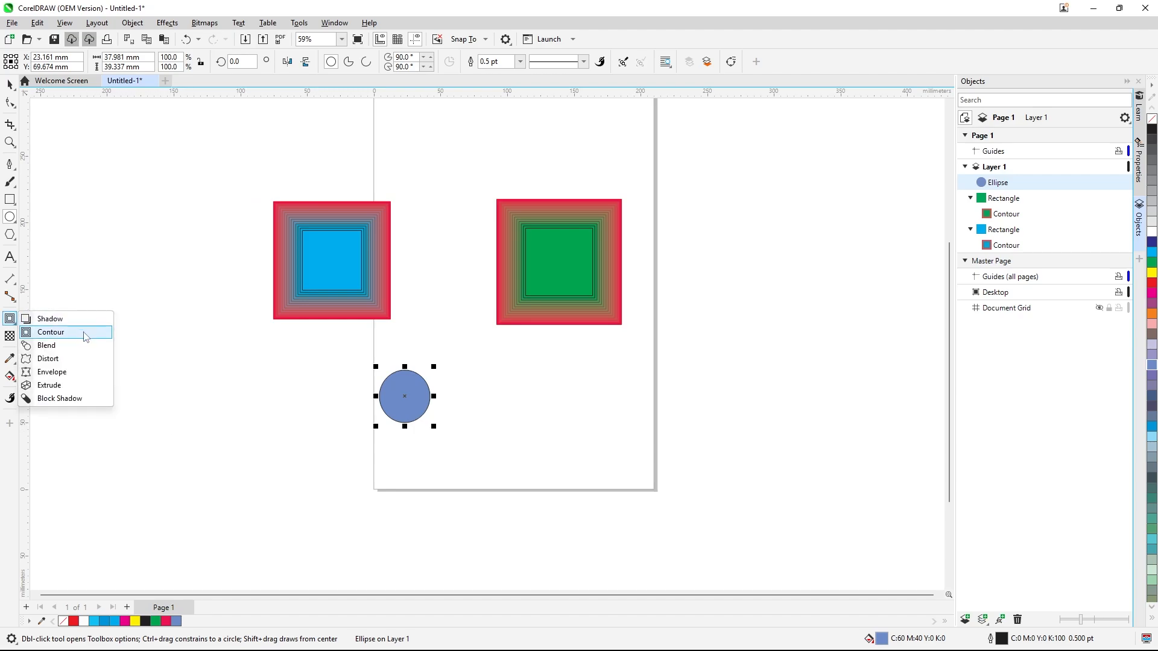
pyautogui.click(50, 386)
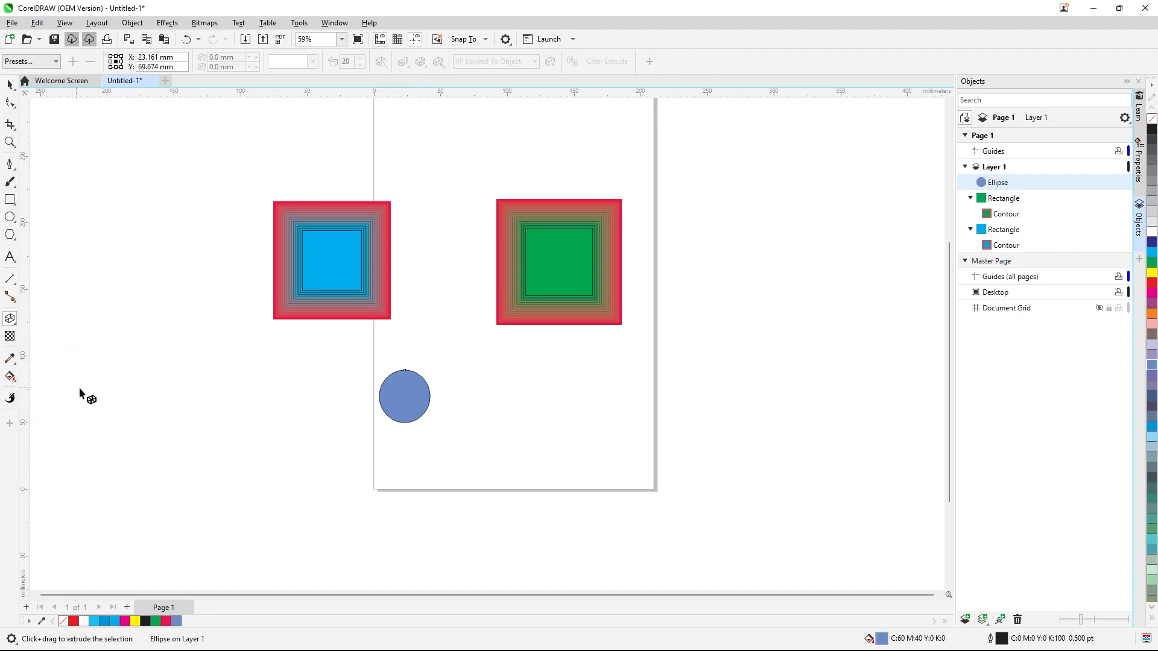
pyautogui.moveTo(405, 371); pyautogui.dragTo(262, 478)
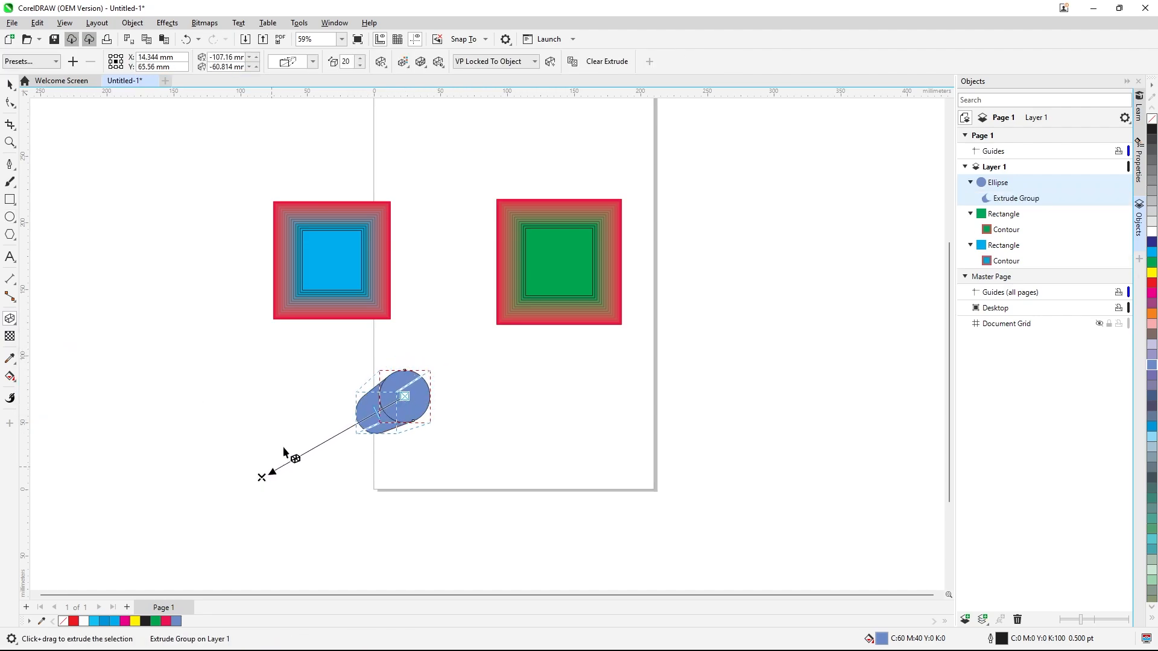
# Set the extrusion's color shading to run from the circle's blue to crimson
pyautogui.click(424, 67)
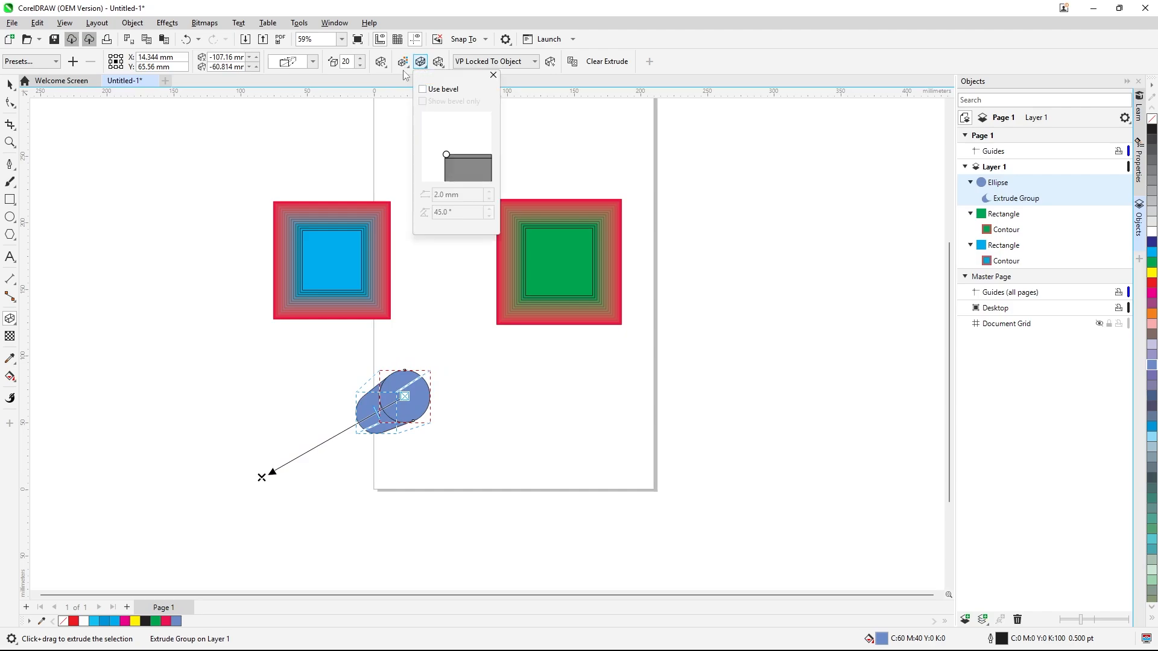
pyautogui.click(405, 68)
pyautogui.click(405, 67)
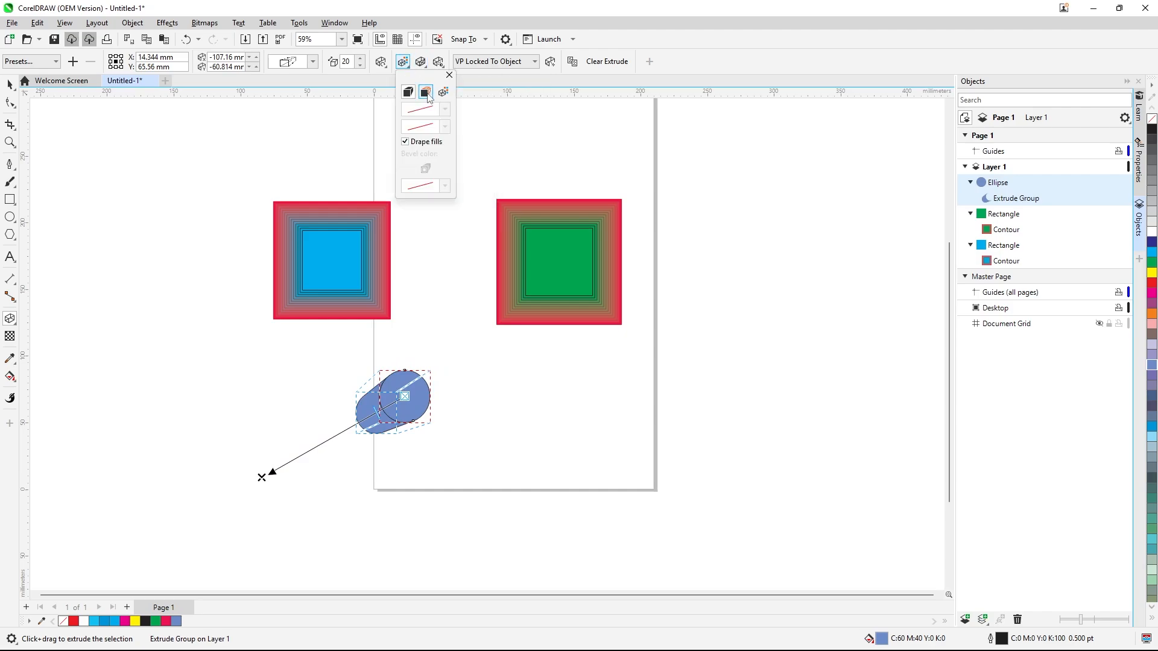
pyautogui.click(425, 92)
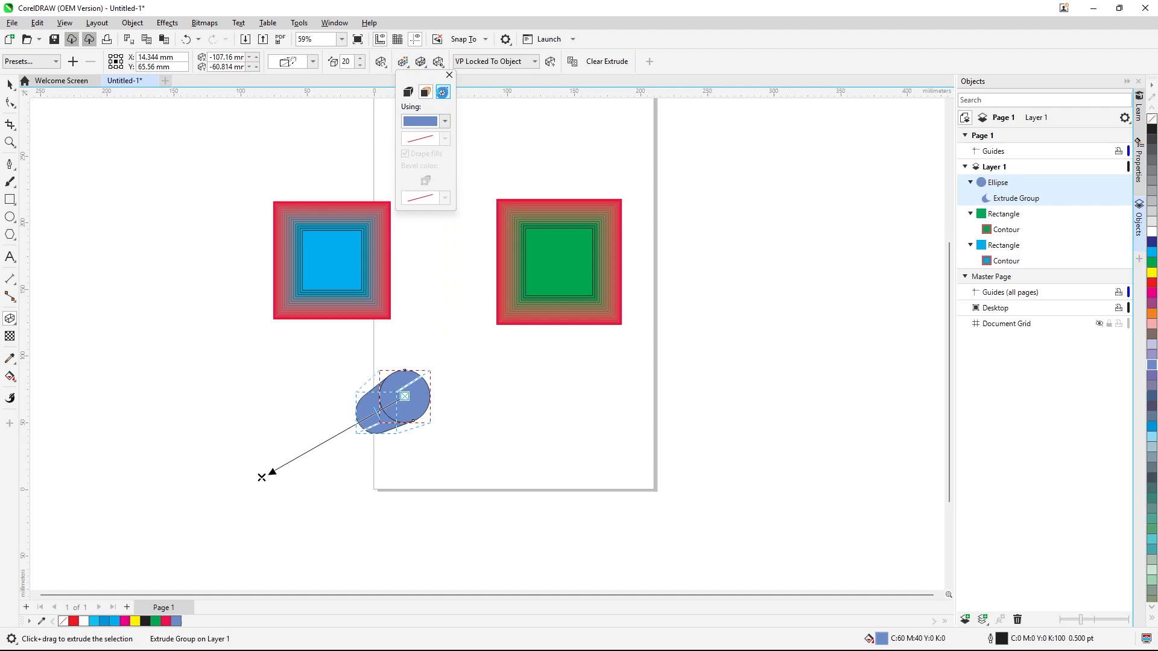
pyautogui.click(443, 92)
pyautogui.click(445, 152)
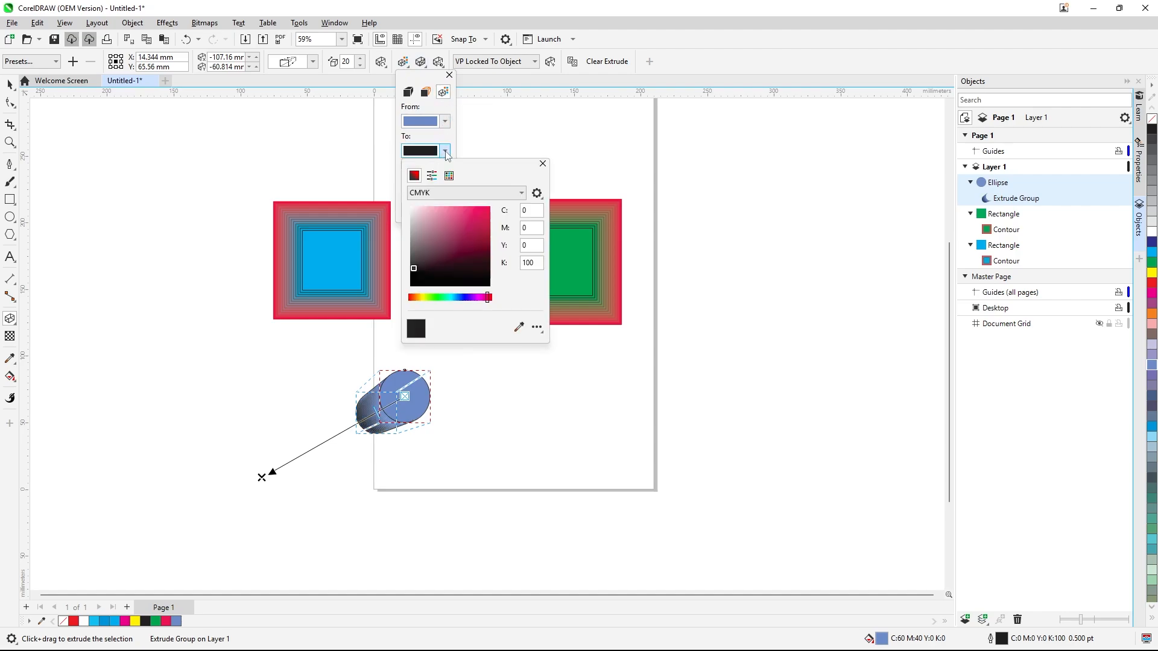
pyautogui.click(485, 207)
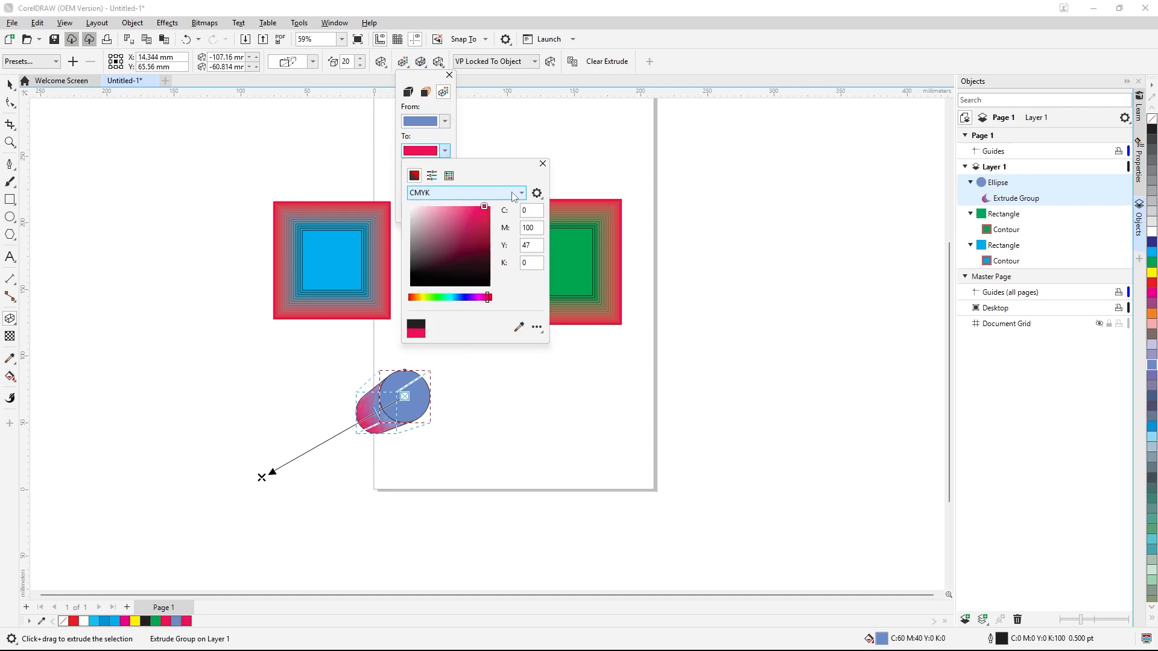
# Draw a rectangle about 55 × 38 mm to the right of the extruded circle and fill it red
pyautogui.click(542, 164)
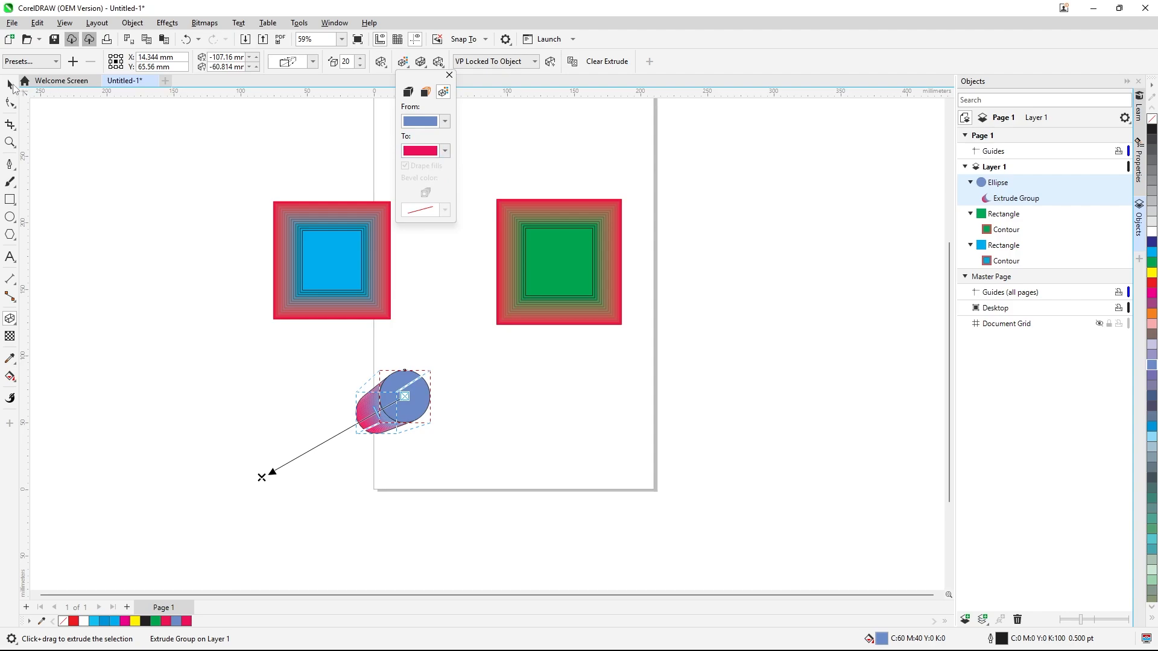
pyautogui.click(23, 106)
pyautogui.click(109, 193)
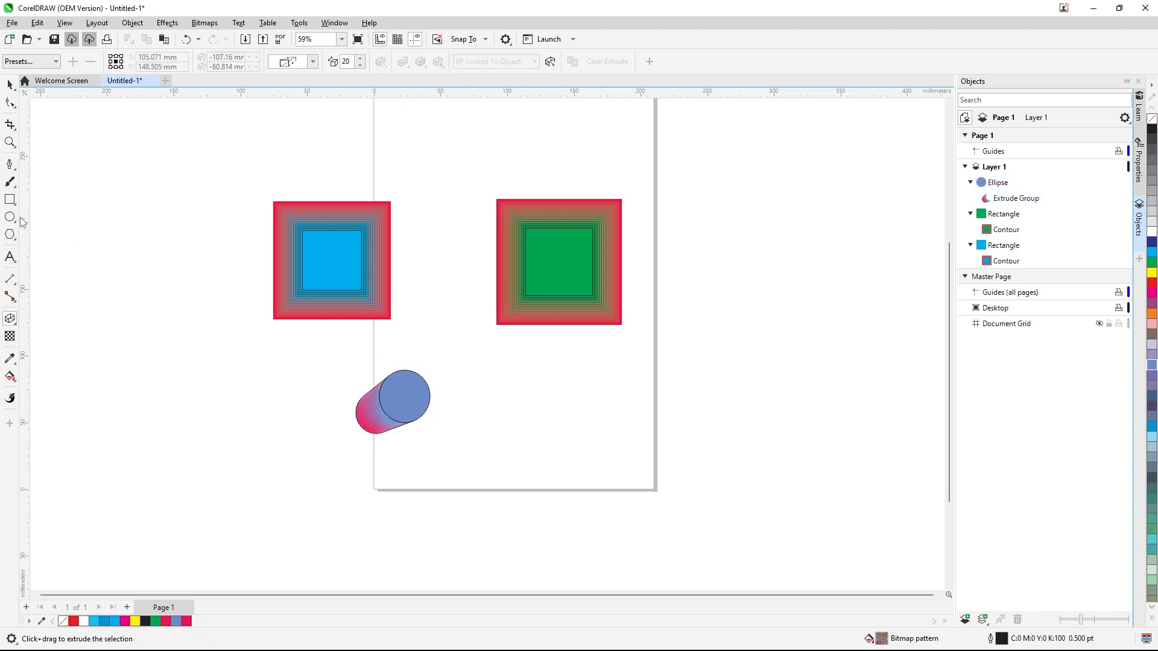
pyautogui.click(10, 200)
pyautogui.moveTo(536, 383); pyautogui.dragTo(610, 435)
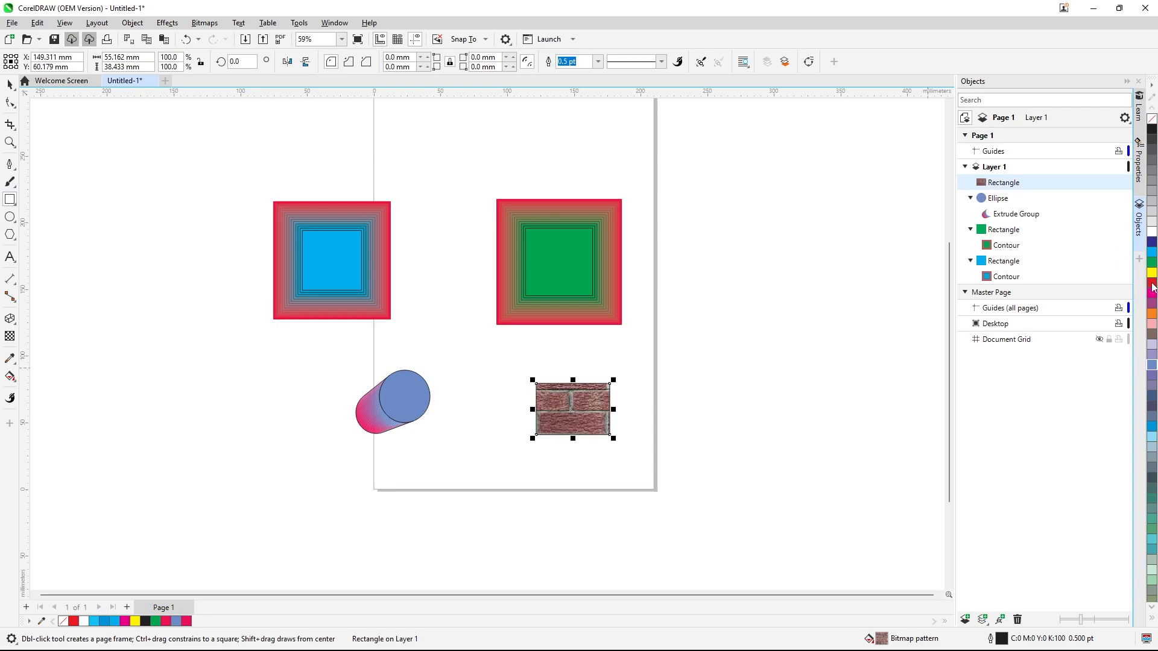
pyautogui.click(1152, 284)
pyautogui.click(9, 84)
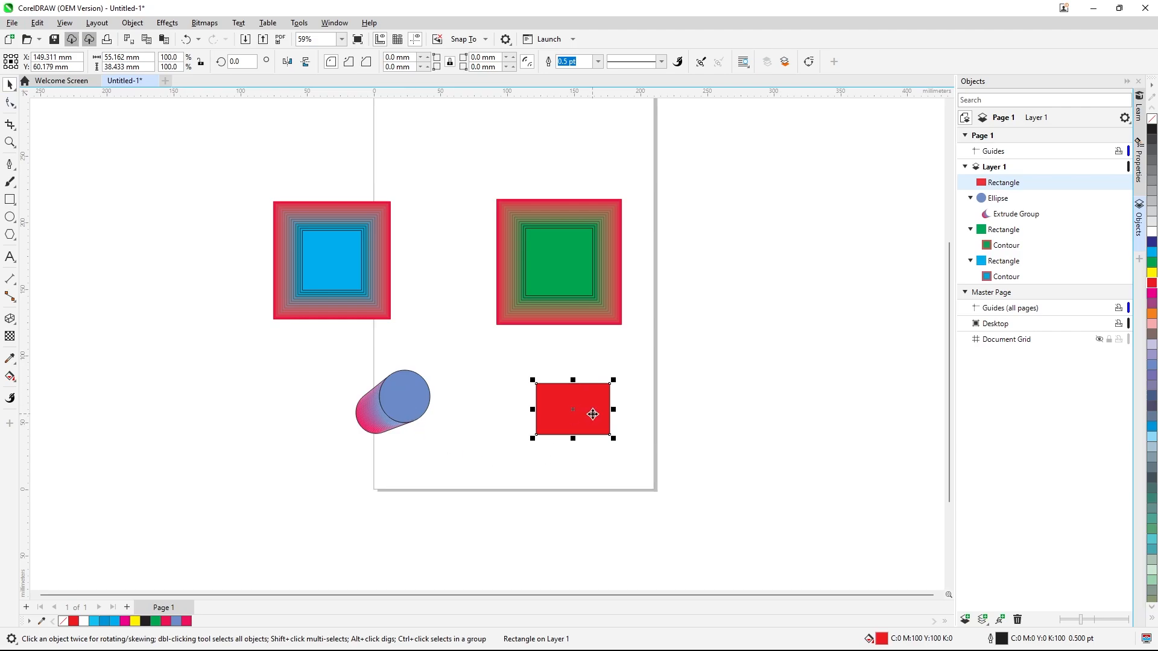
pyautogui.click(135, 24)
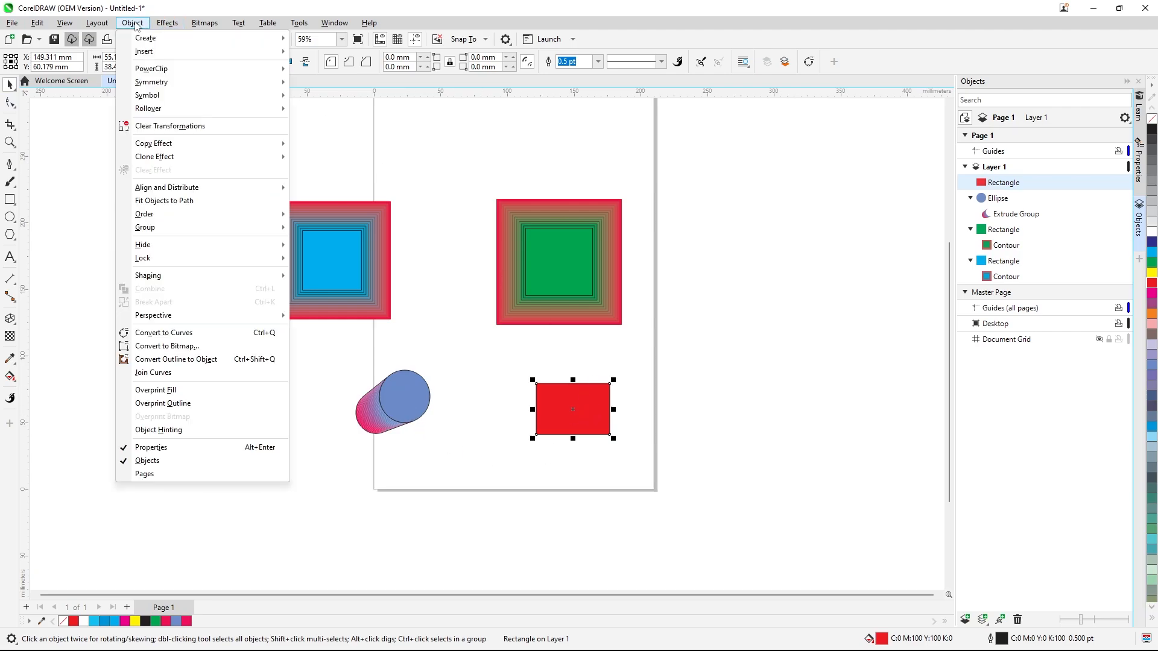
pyautogui.moveTo(282, 145)
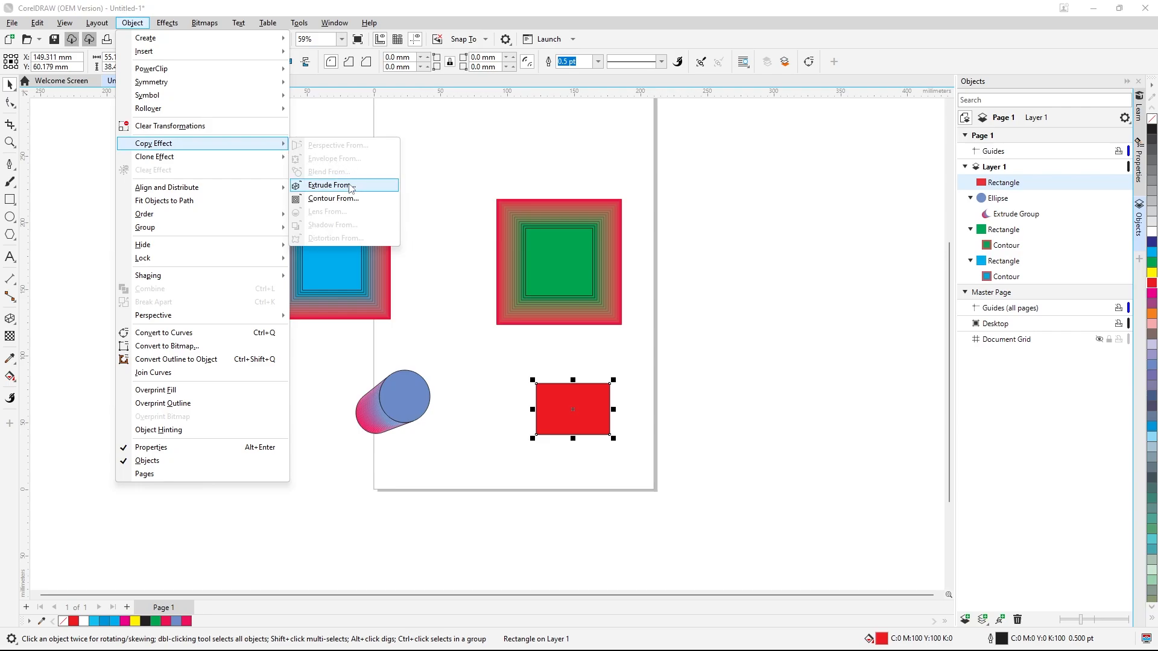
pyautogui.click(338, 185)
pyautogui.click(405, 410)
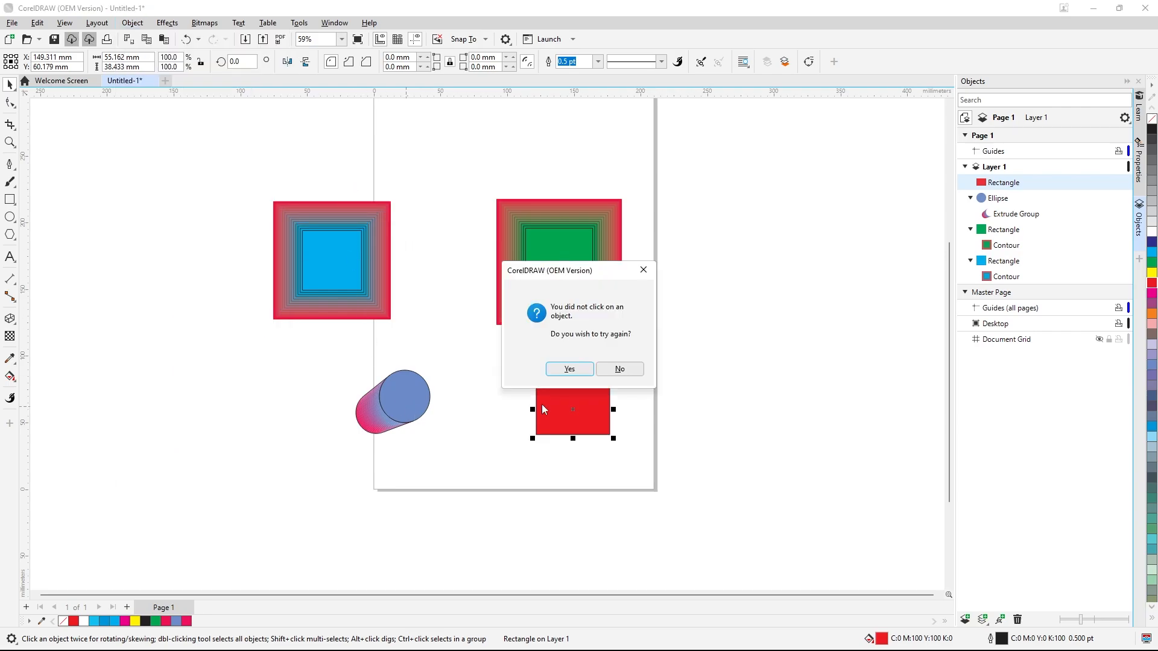
pyautogui.click(617, 369)
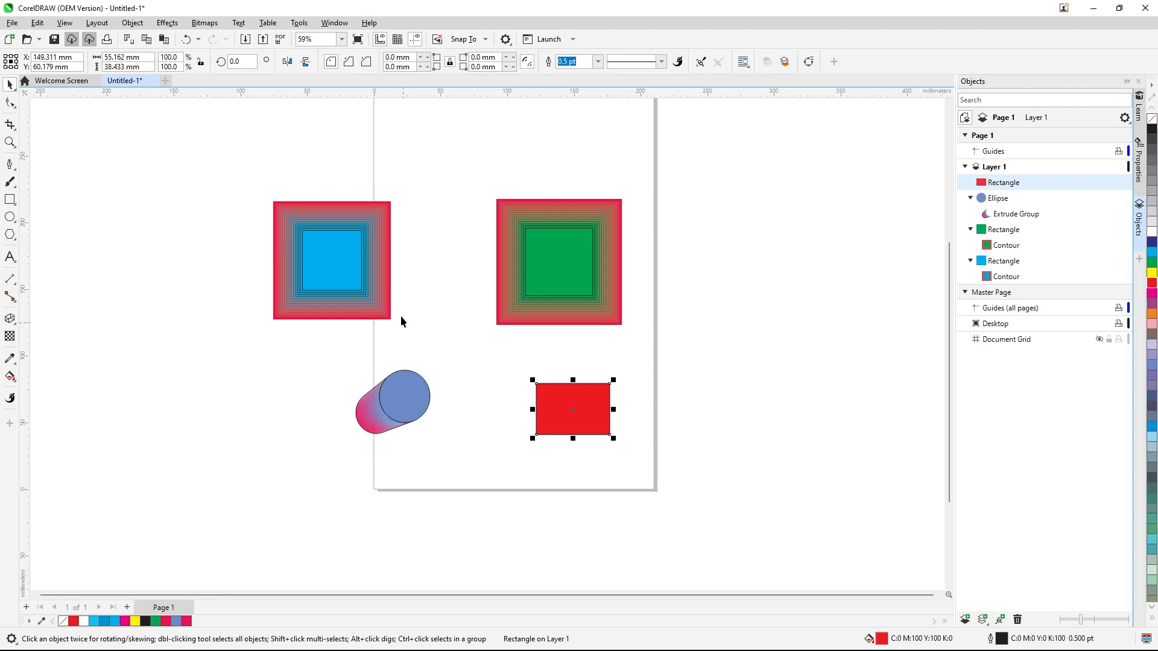
# Copy the circle's extrusion effect onto the red rectangle
pyautogui.click(132, 22)
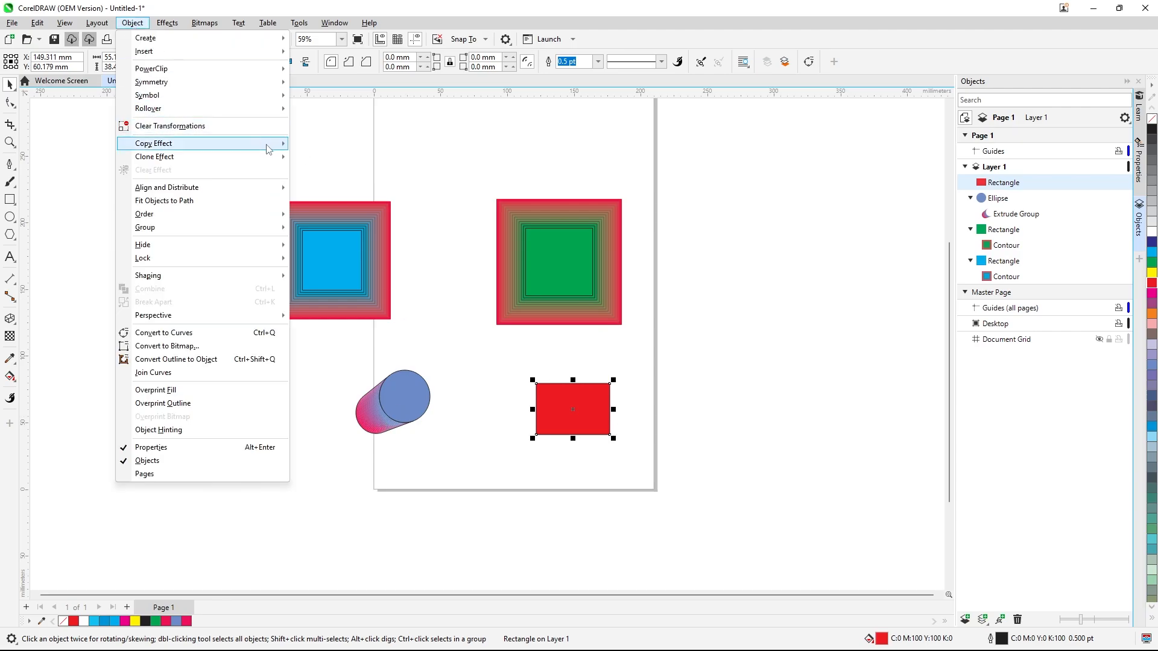
pyautogui.moveTo(279, 146)
pyautogui.click(332, 185)
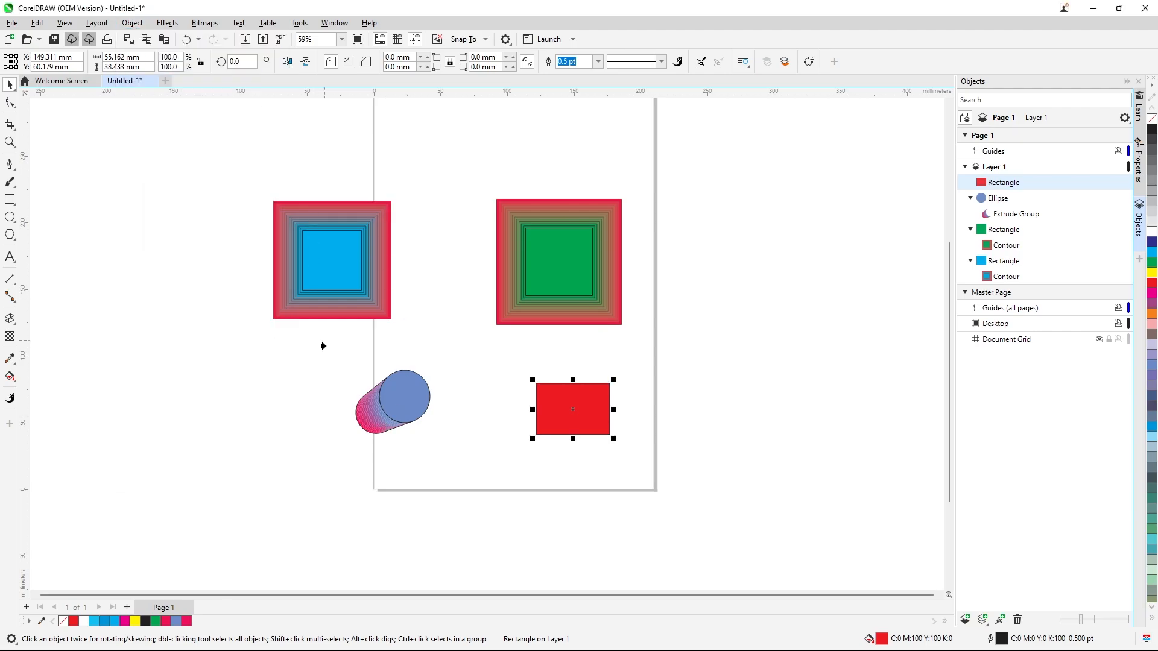
pyautogui.click(360, 417)
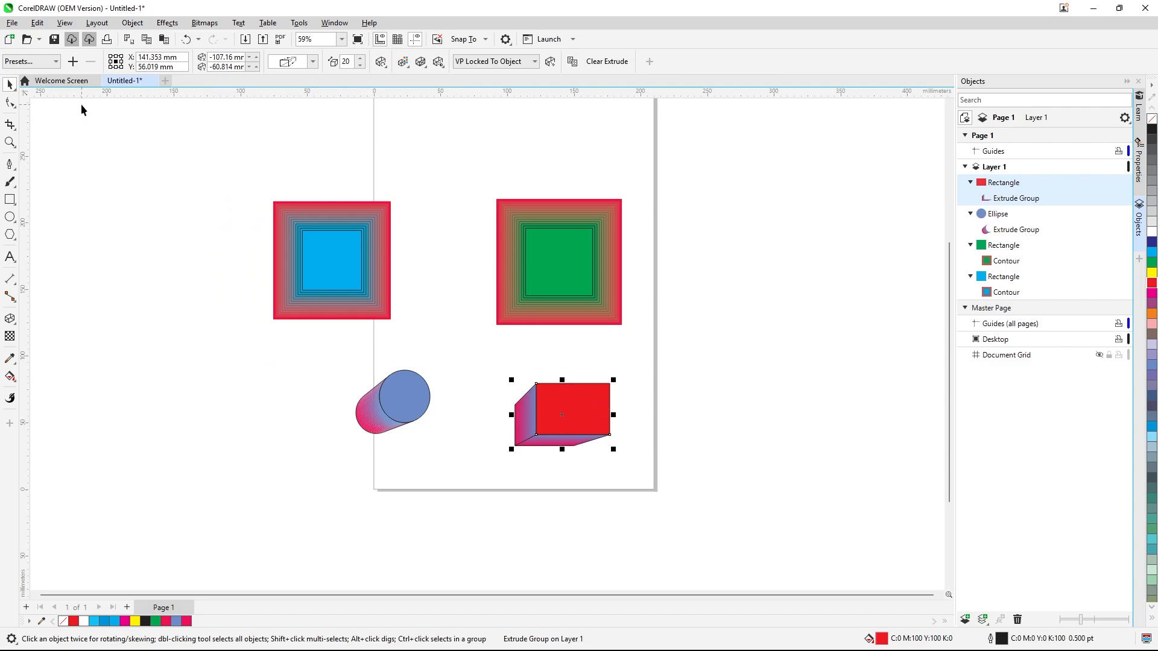
# Select all the shapes and move them left, off the page
pyautogui.moveTo(221, 157); pyautogui.dragTo(657, 469)
pyautogui.moveTo(593, 293); pyautogui.dragTo(299, 338)
pyautogui.click(359, 157)
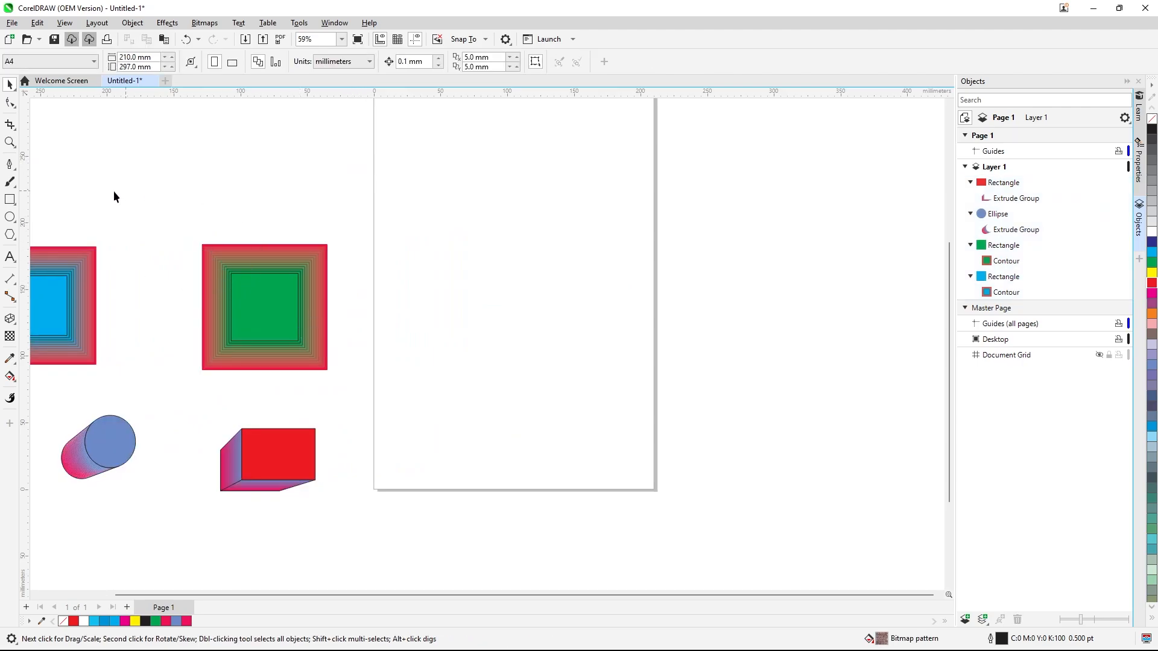
# Add the artistic text DESIGN on the page and scale it up to about 61 pt
pyautogui.click(9, 257)
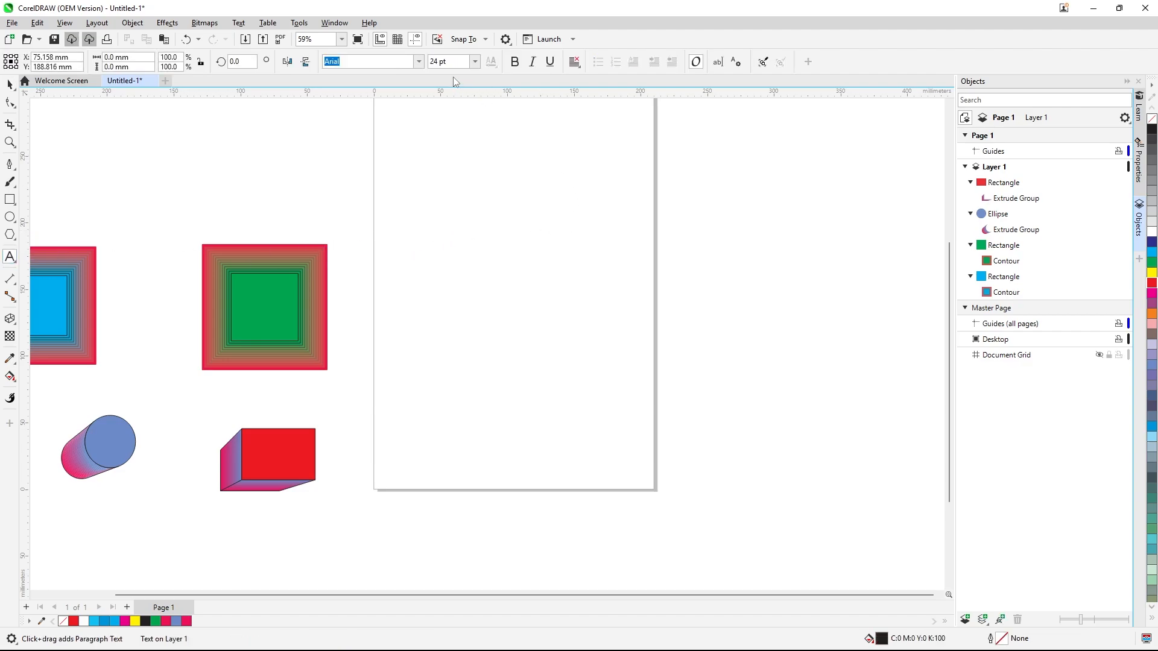
pyautogui.write('d')
pyautogui.press('BackSpace')
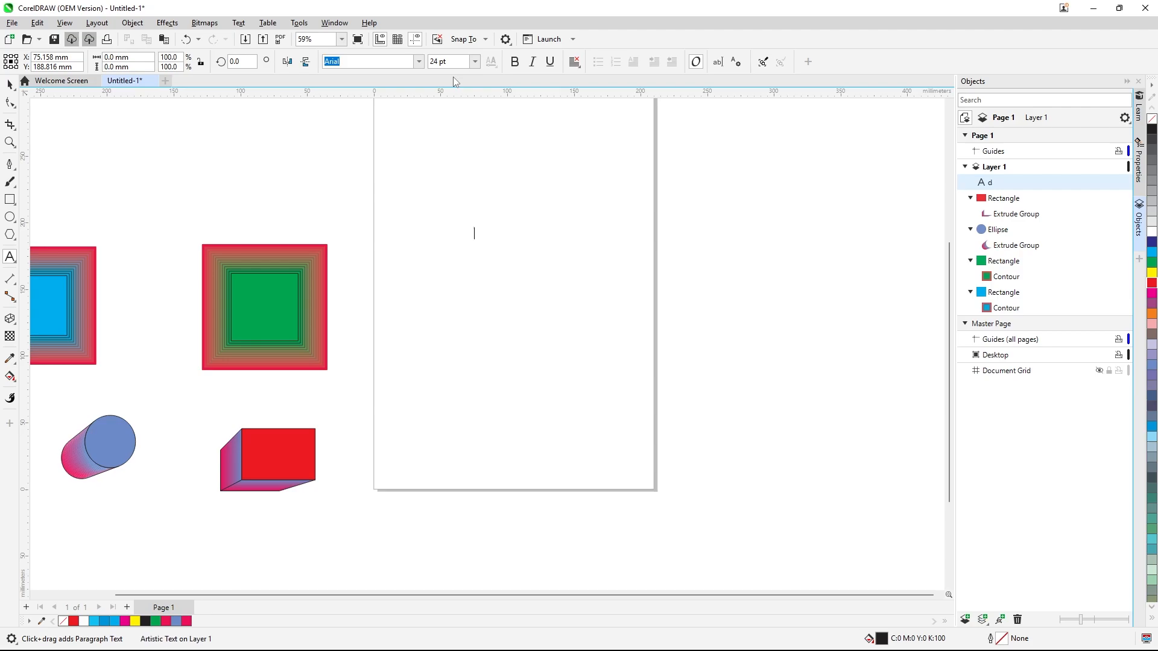
pyautogui.write('DESIGN')
pyautogui.click(11, 85)
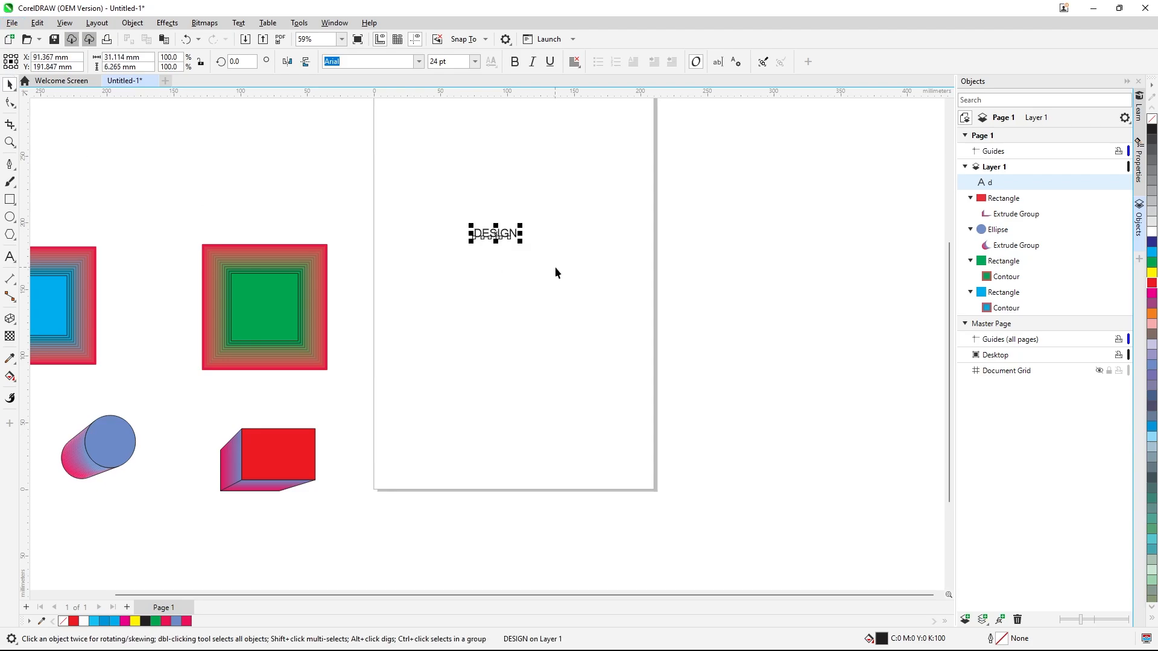
pyautogui.moveTo(525, 244); pyautogui.dragTo(587, 302)
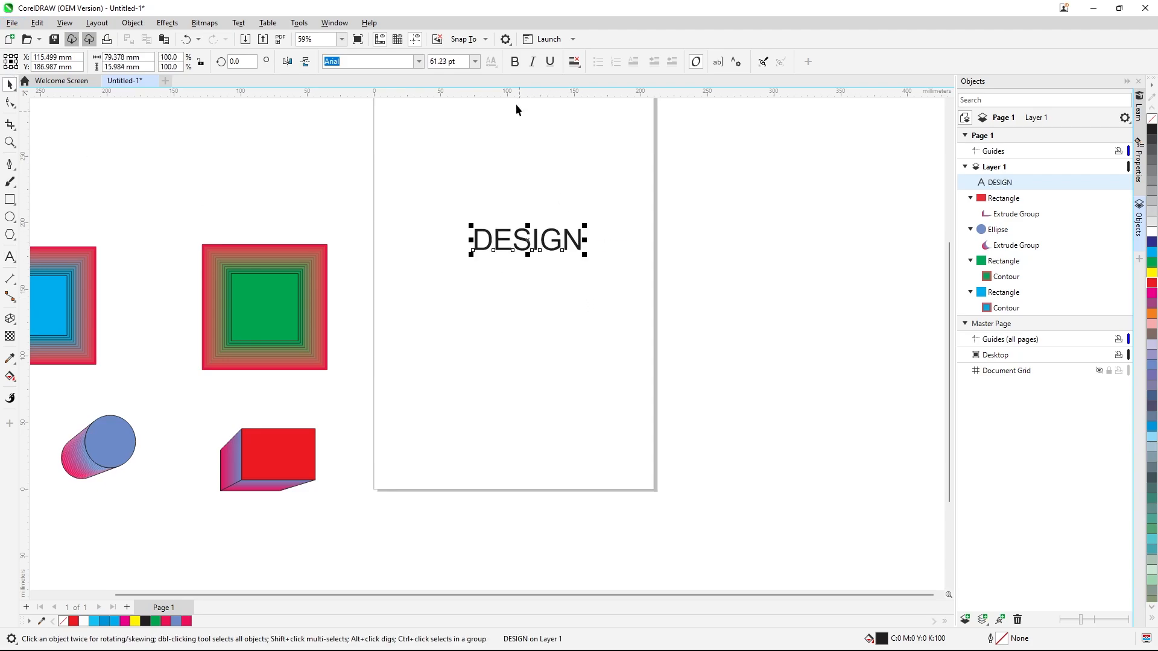
# Make the DESIGN text bold and fill it cyan blue
pyautogui.click(516, 67)
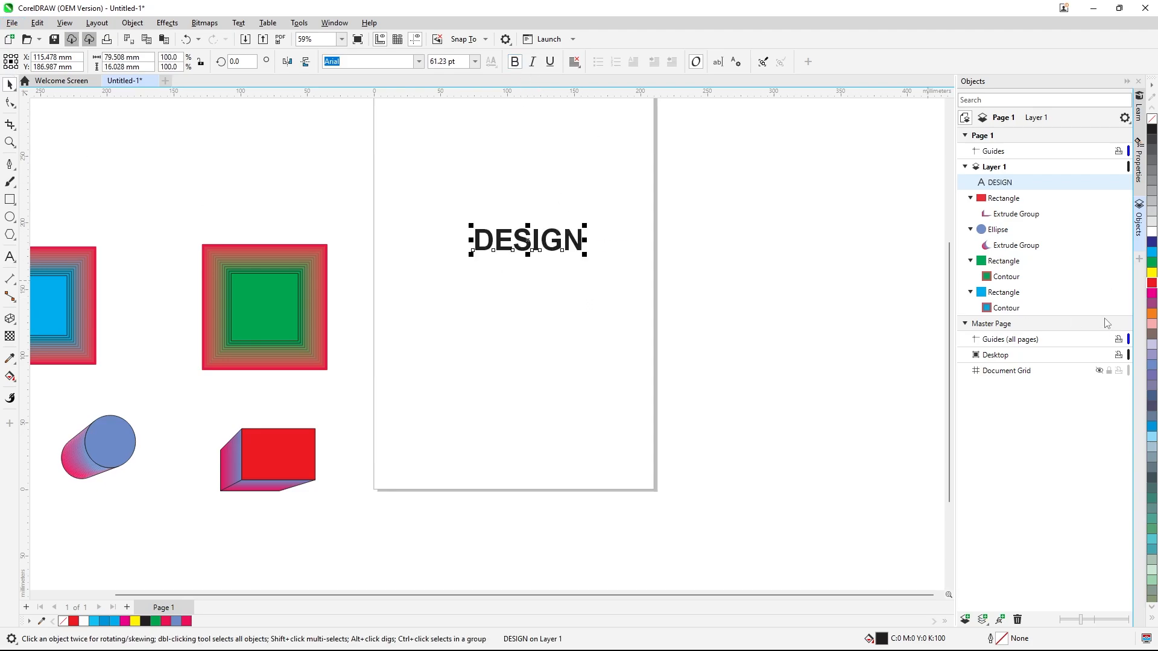
pyautogui.click(1152, 251)
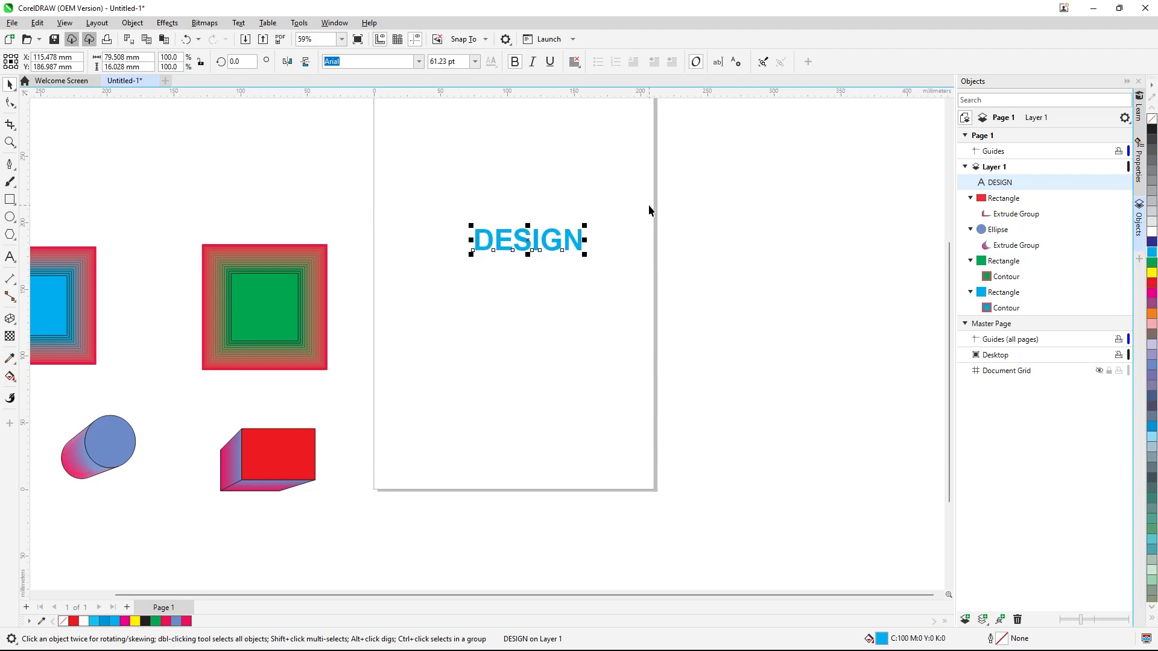
pyautogui.scroll(1, 621, 201)
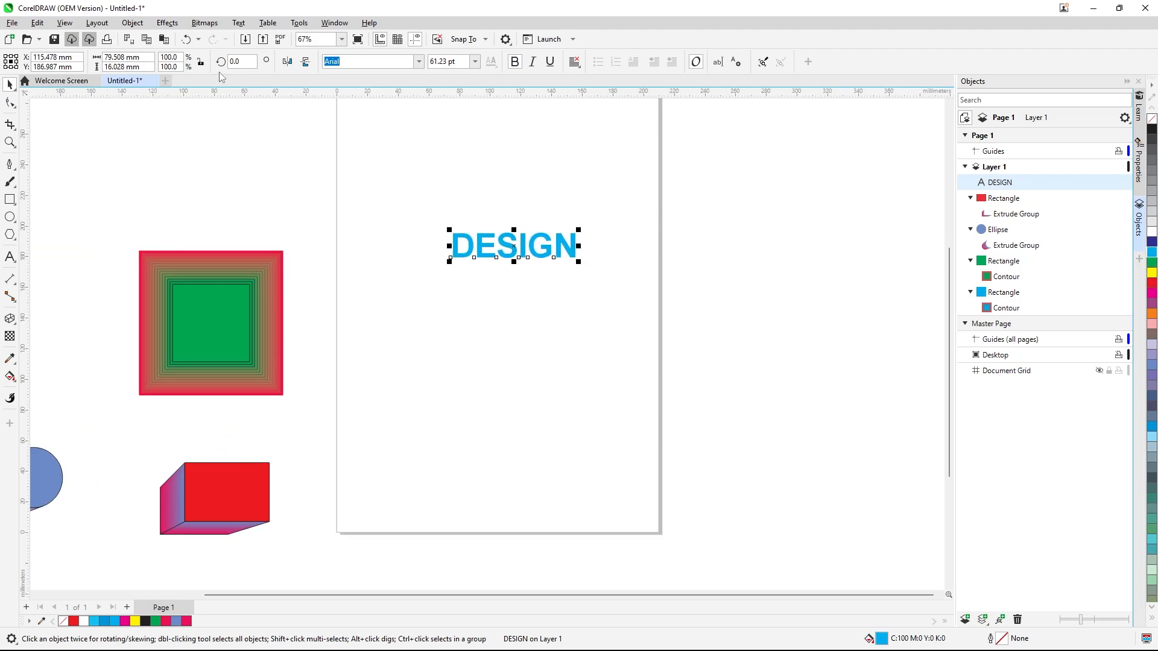
pyautogui.click(136, 24)
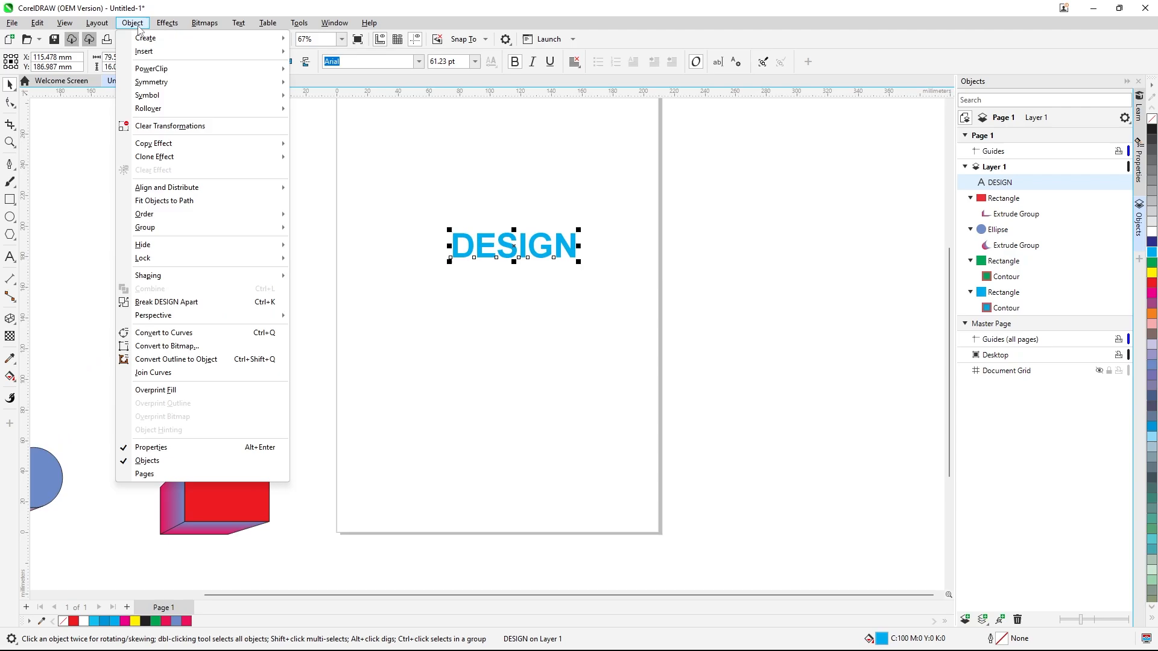
pyautogui.moveTo(250, 157)
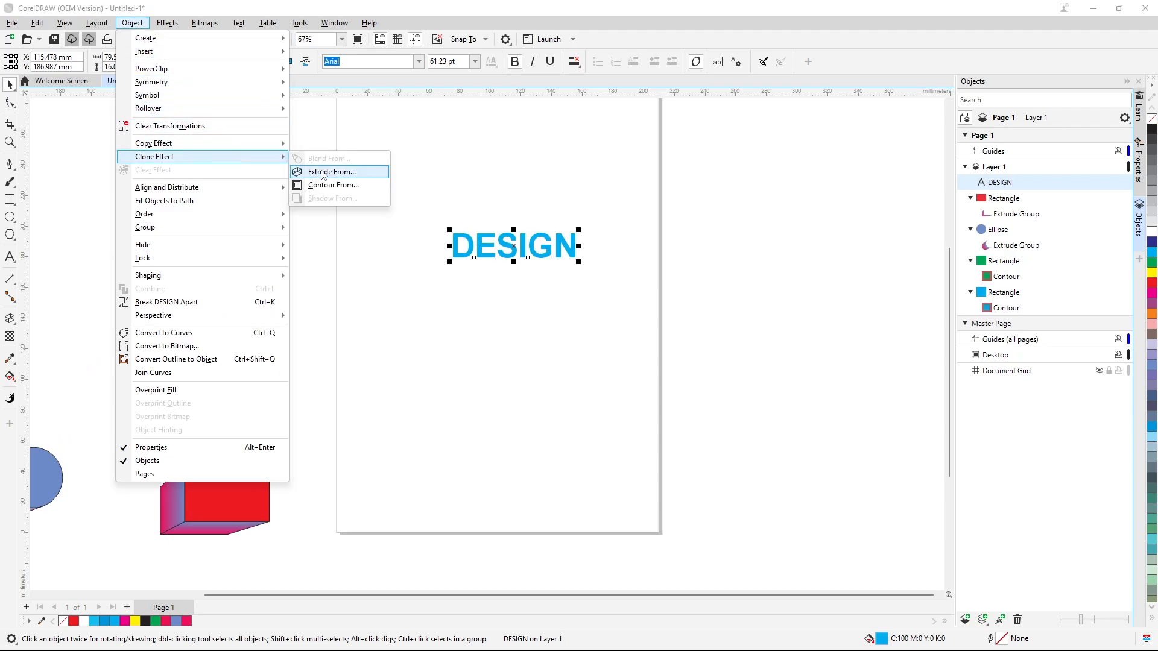
pyautogui.click(395, 155)
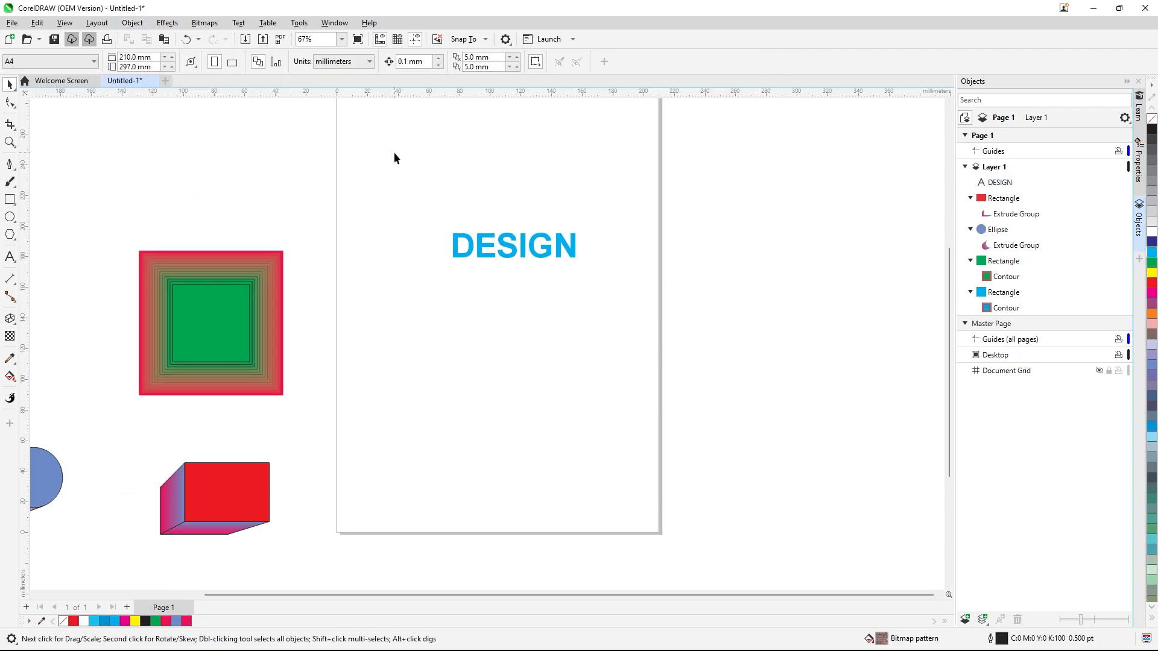
# Duplicate the DESIGN text, move the copy right of the page, and color it red
pyautogui.click(486, 254)
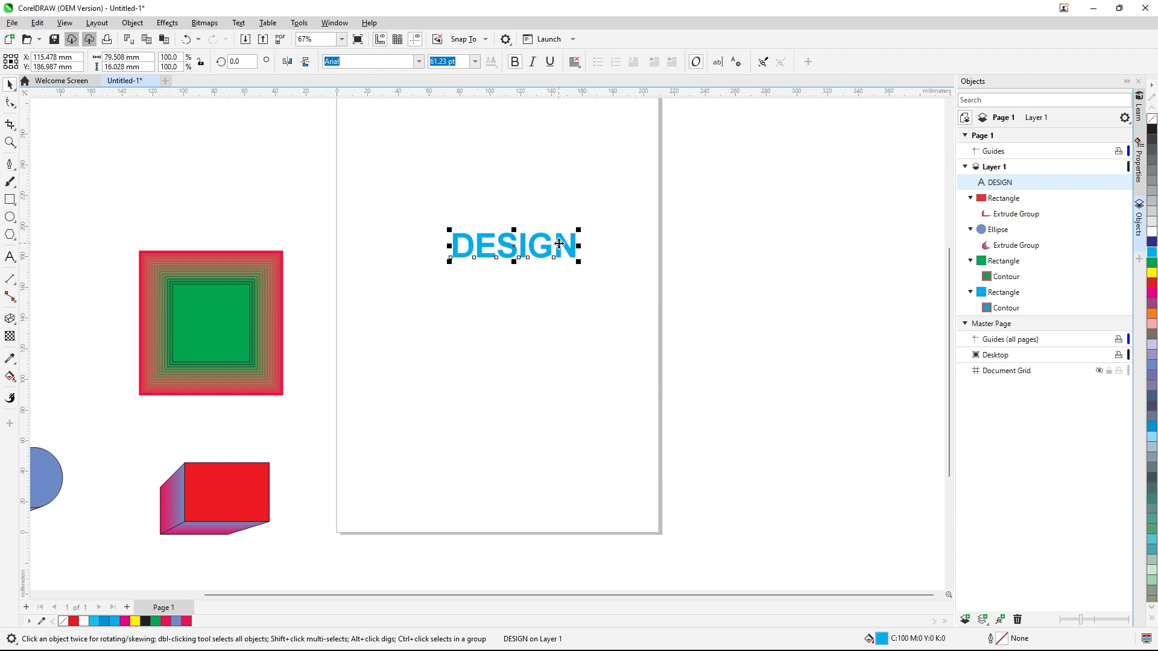
pyautogui.hotkey('ctrl', 'd')
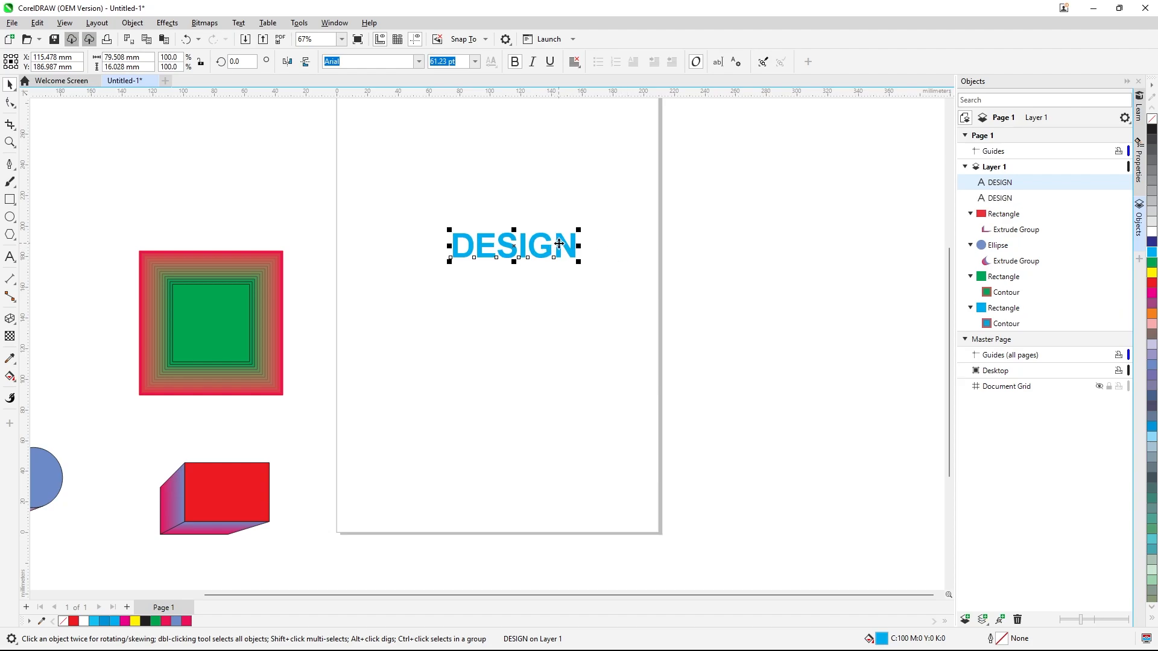
pyautogui.moveTo(545, 253); pyautogui.dragTo(777, 251)
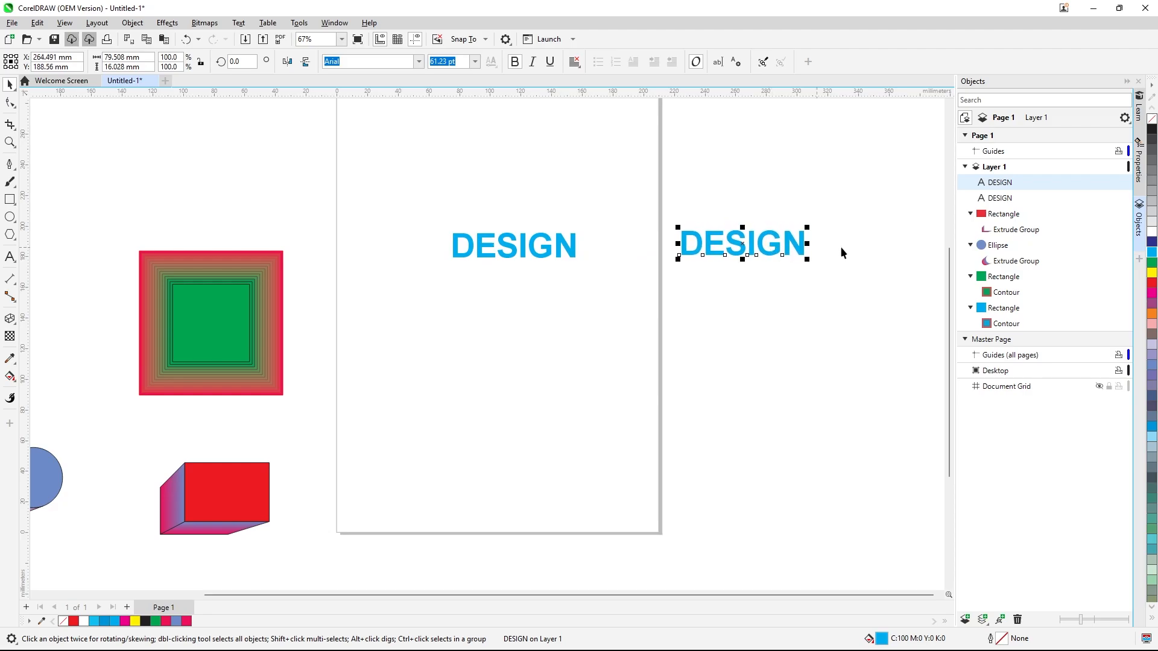
pyautogui.click(1153, 284)
pyautogui.click(819, 350)
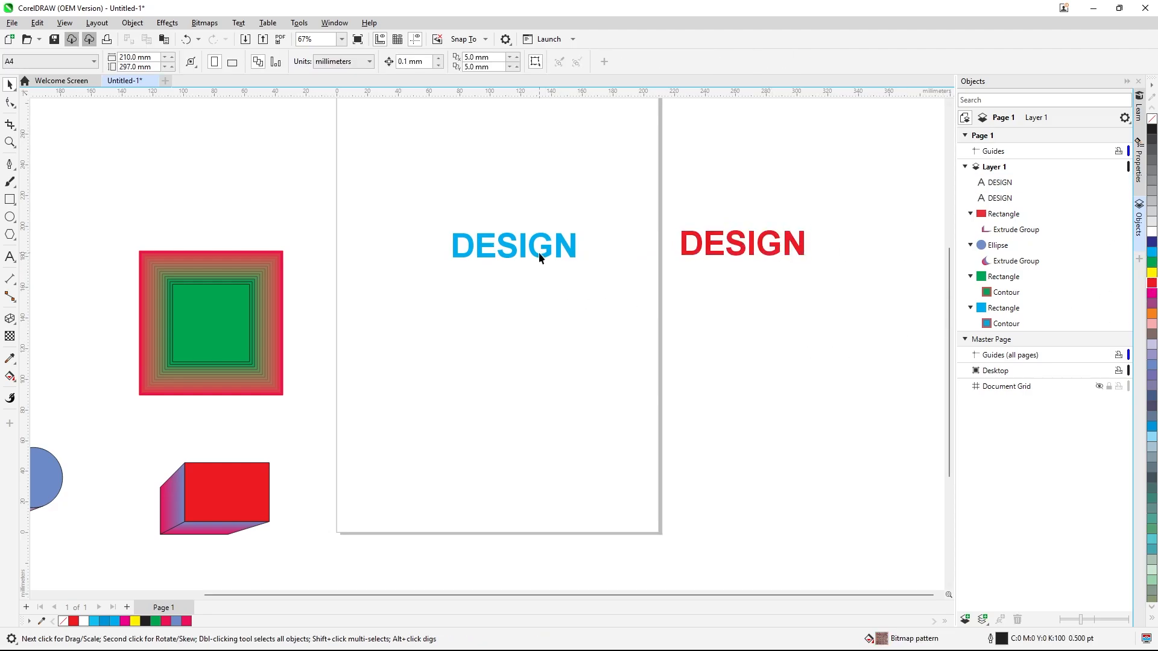
# Add a perspective to the blue DESIGN text, pulling its left corners outward so it tapers to the right
pyautogui.click(539, 256)
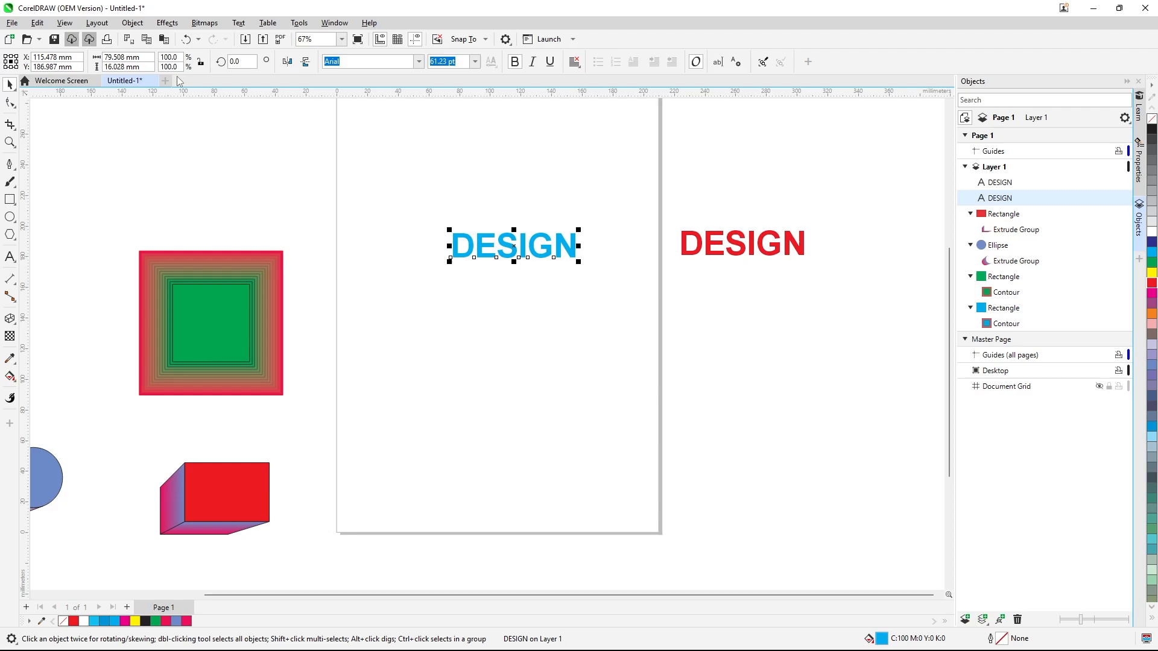
pyautogui.click(132, 23)
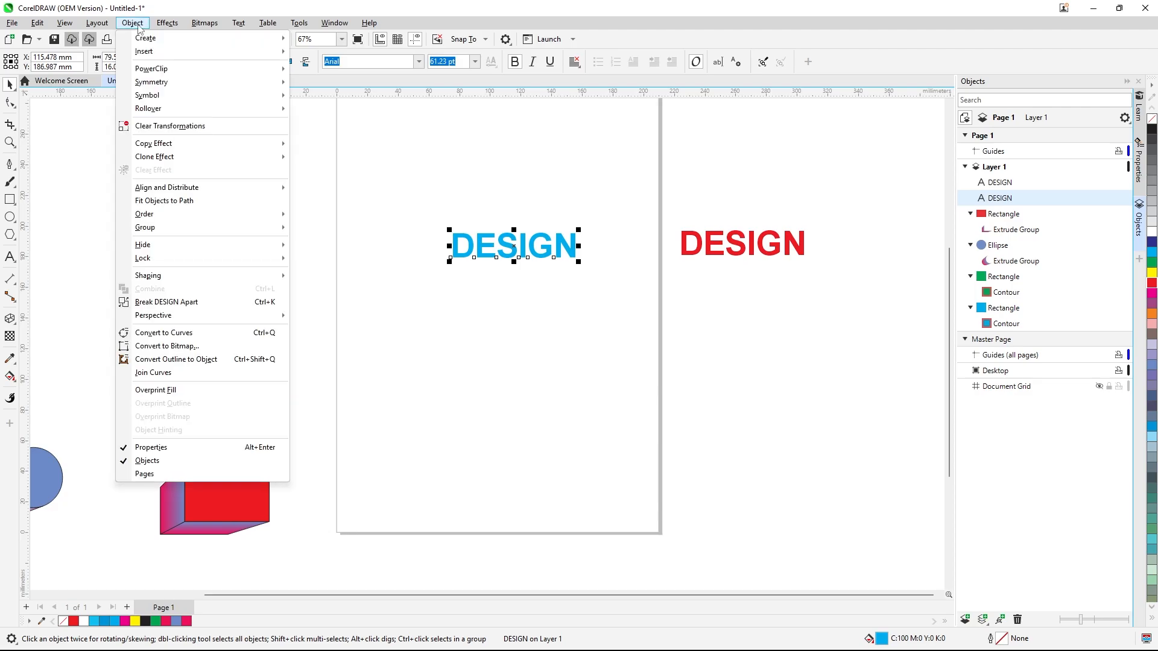
pyautogui.moveTo(214, 316)
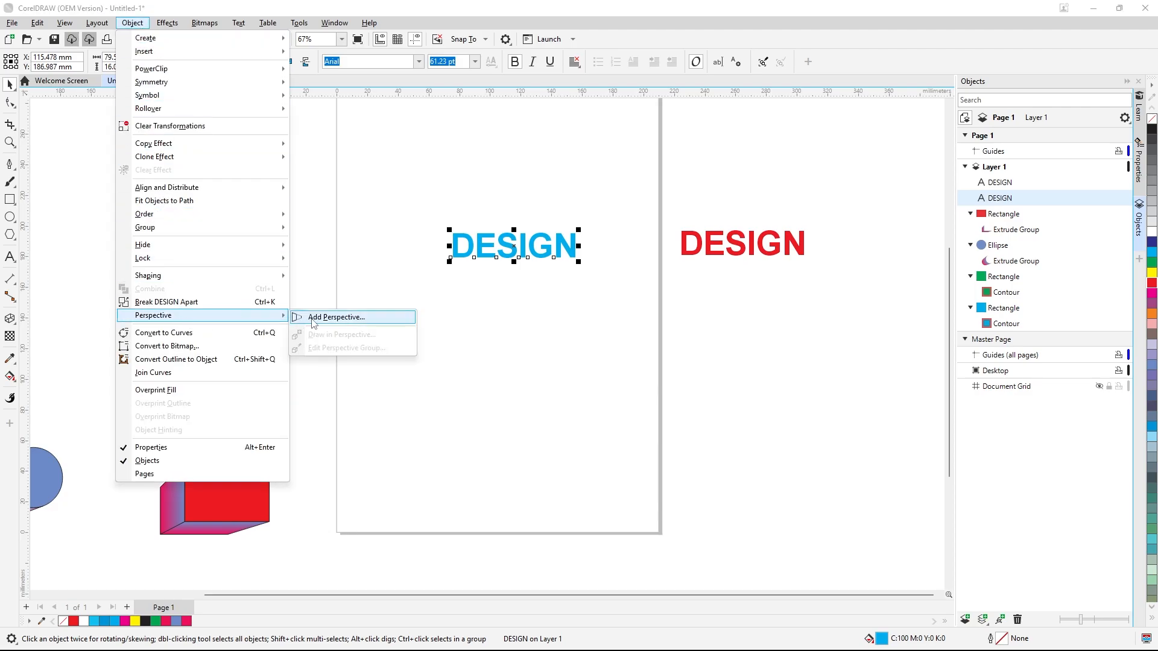
pyautogui.click(320, 315)
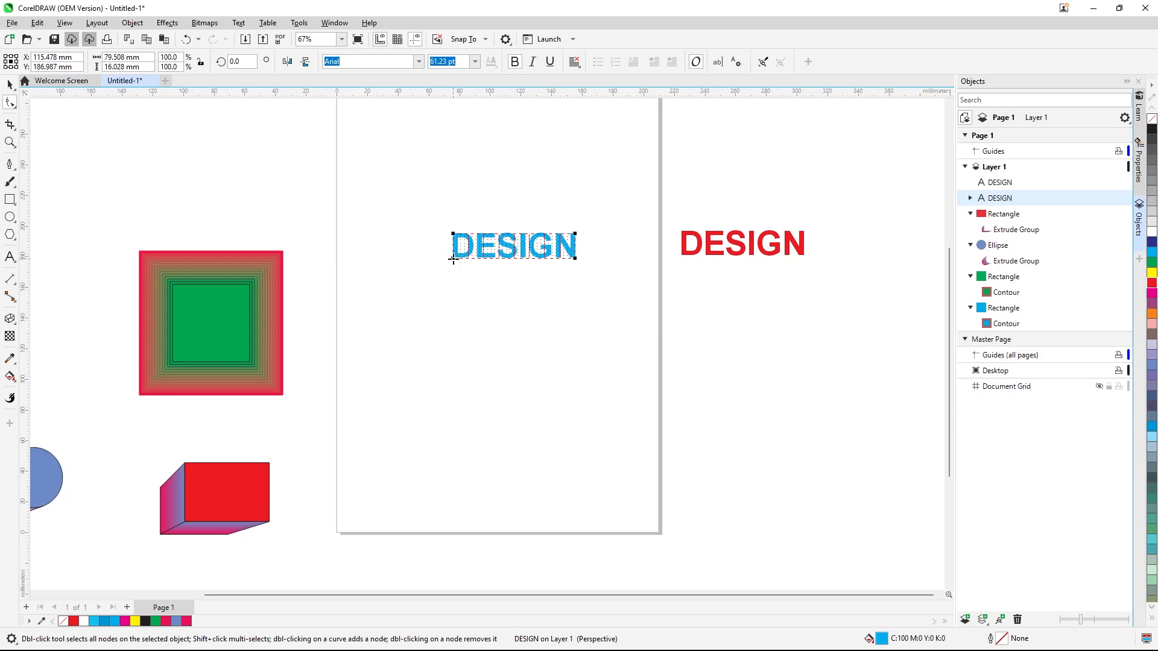
pyautogui.moveTo(451, 258); pyautogui.dragTo(475, 310)
pyautogui.moveTo(481, 318); pyautogui.dragTo(483, 327)
pyautogui.moveTo(451, 234); pyautogui.dragTo(486, 207)
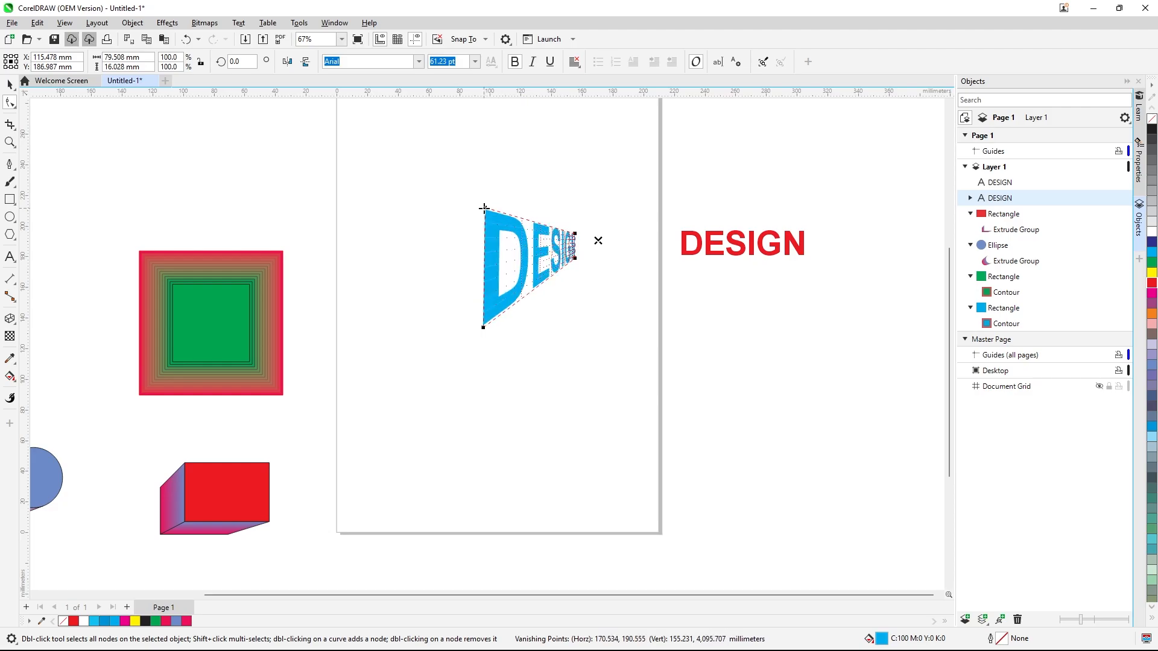
pyautogui.click(10, 85)
pyautogui.click(230, 158)
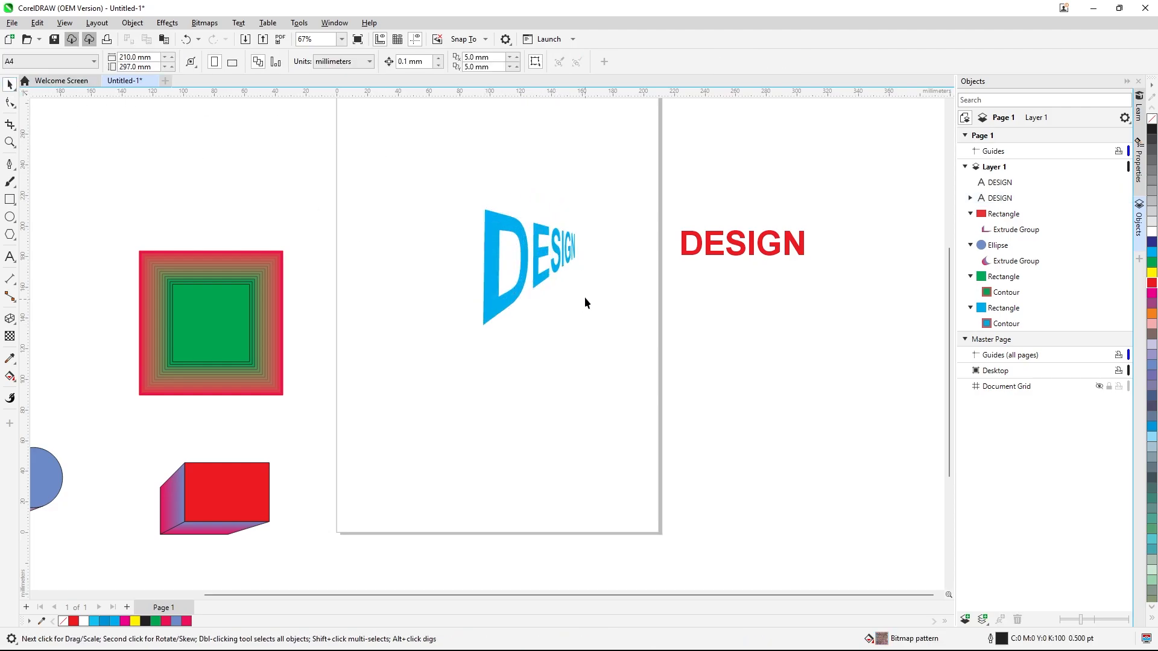
pyautogui.click(541, 281)
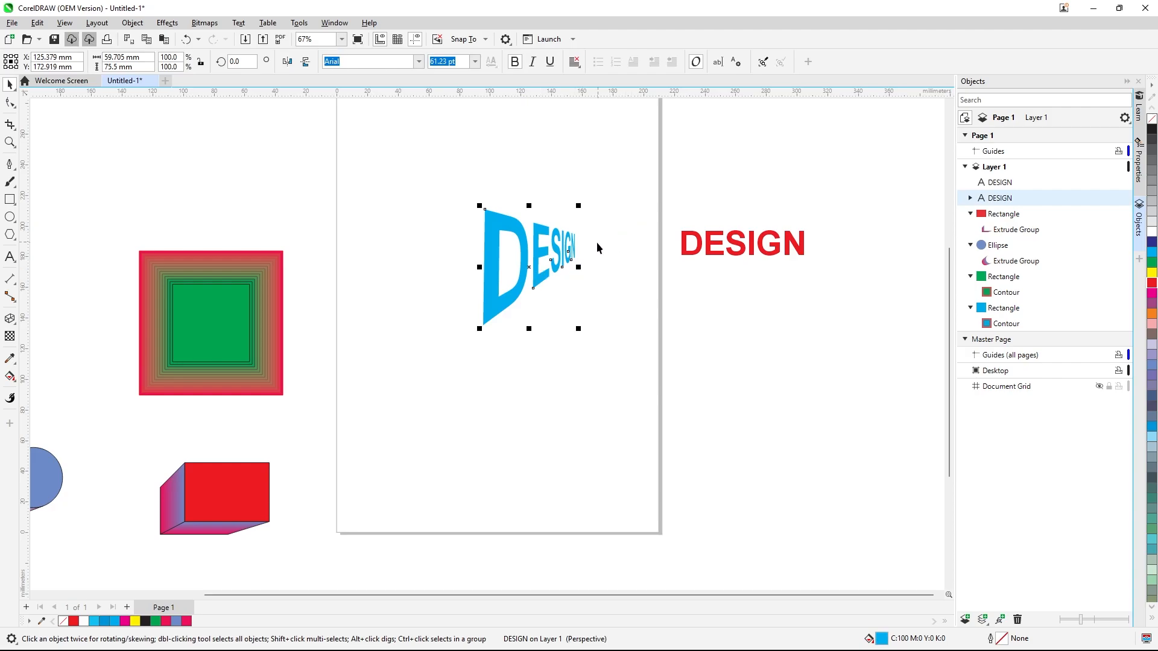
pyautogui.click(709, 251)
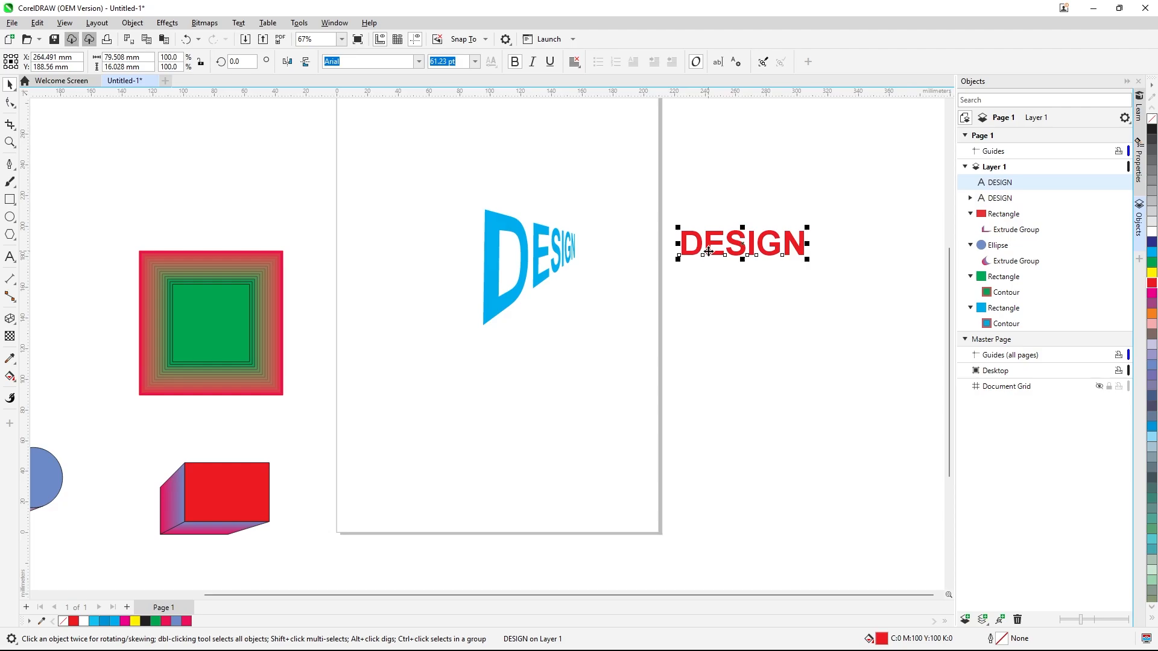
pyautogui.click(135, 24)
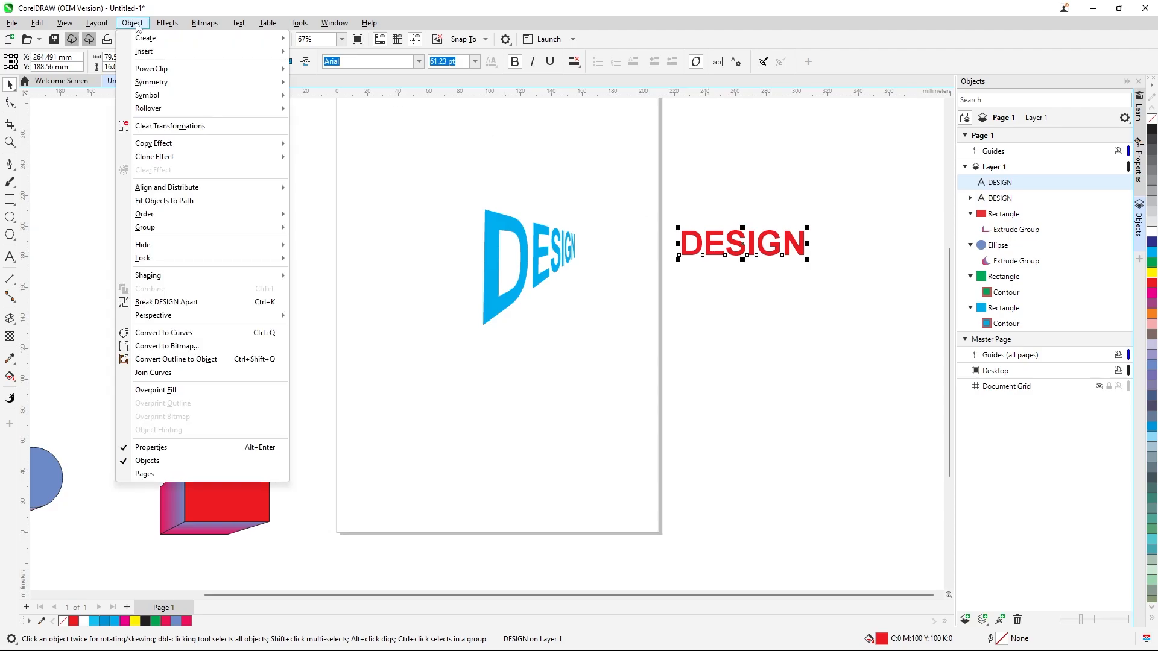
pyautogui.moveTo(253, 156)
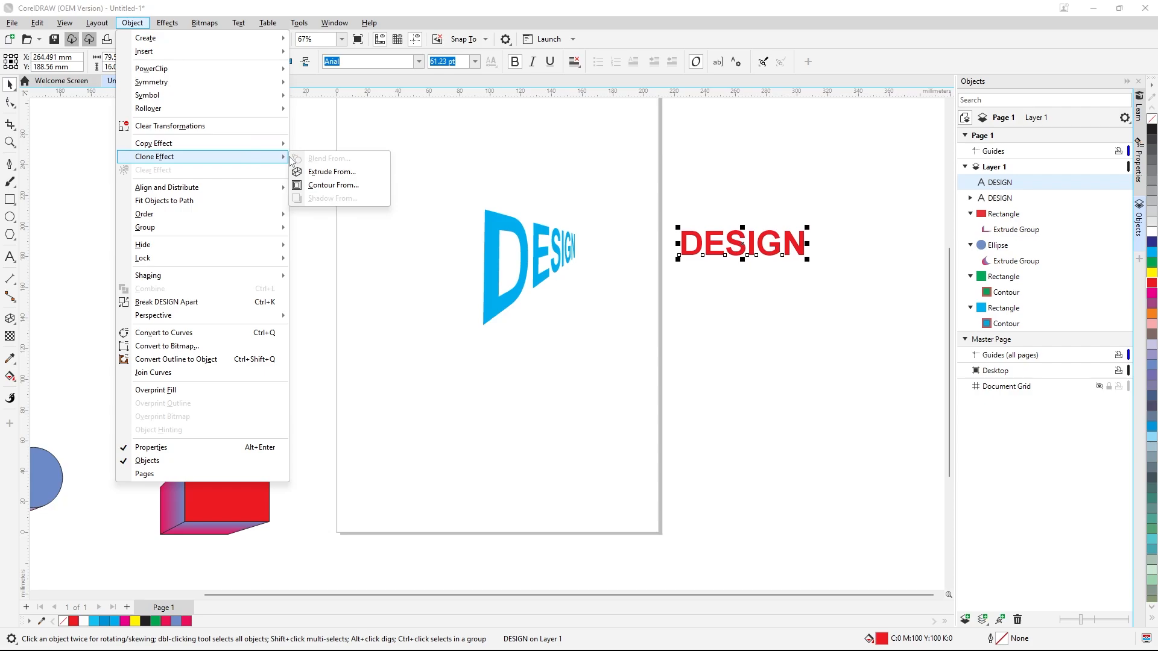
pyautogui.click(600, 158)
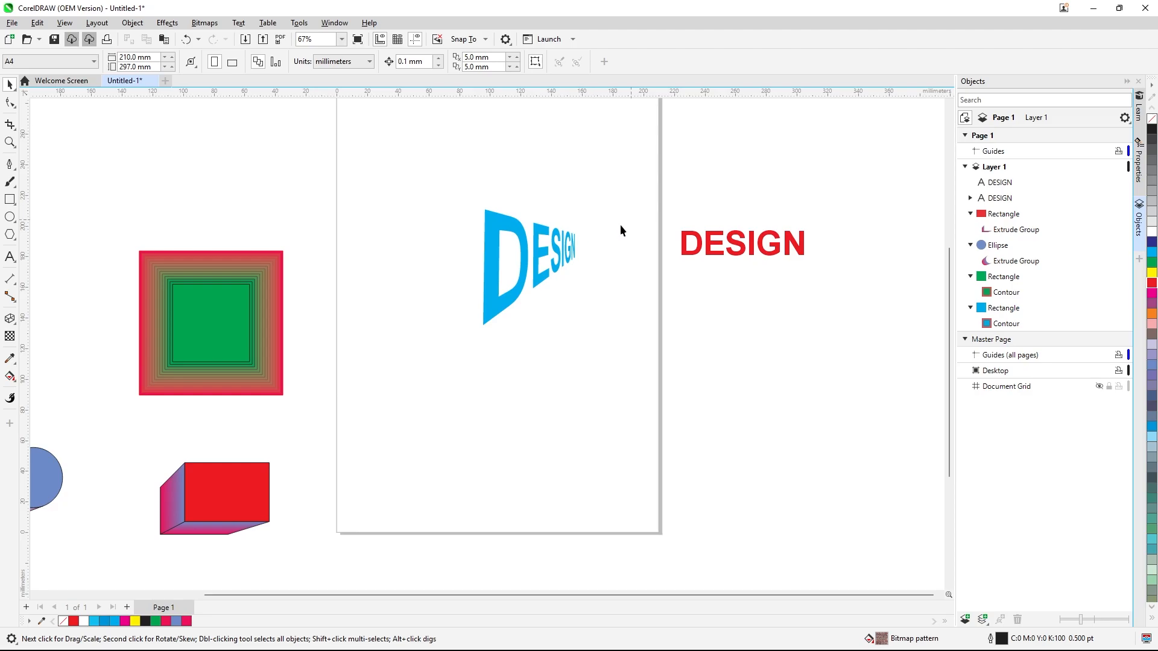
pyautogui.click(541, 254)
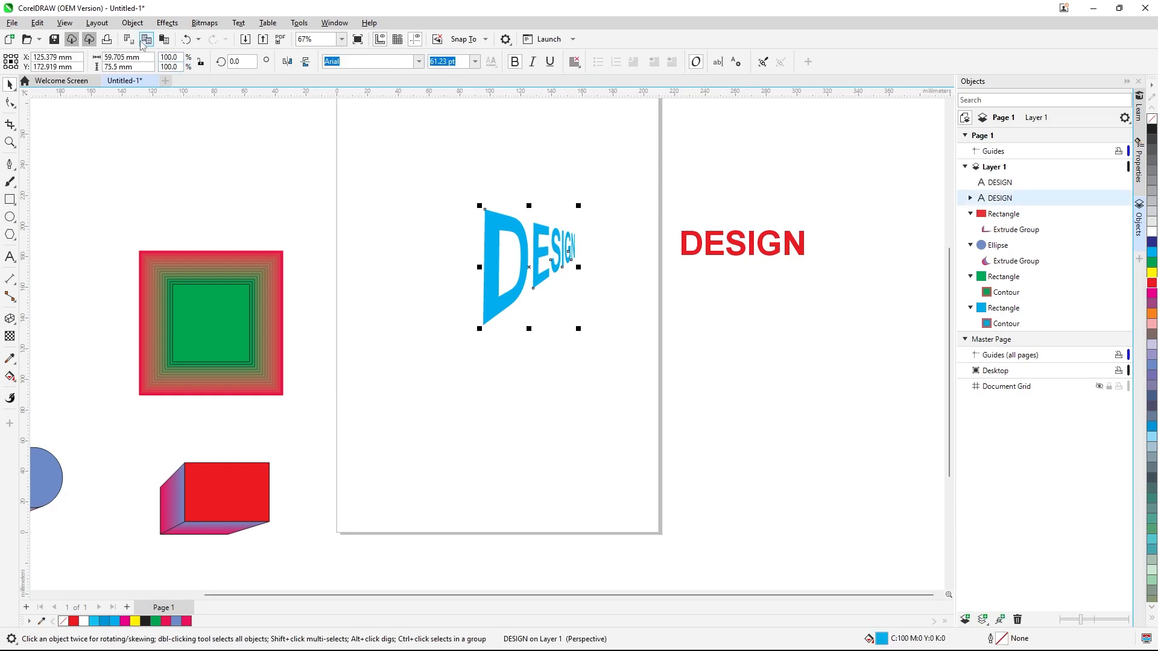
pyautogui.click(133, 24)
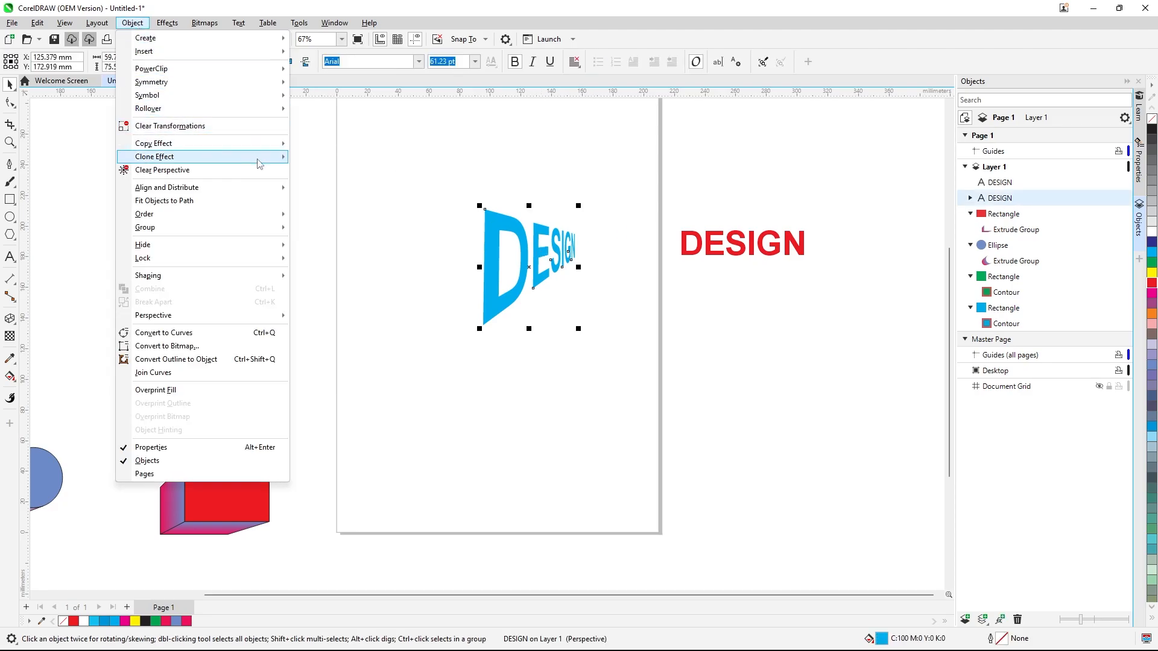
pyautogui.moveTo(261, 163)
pyautogui.click(425, 139)
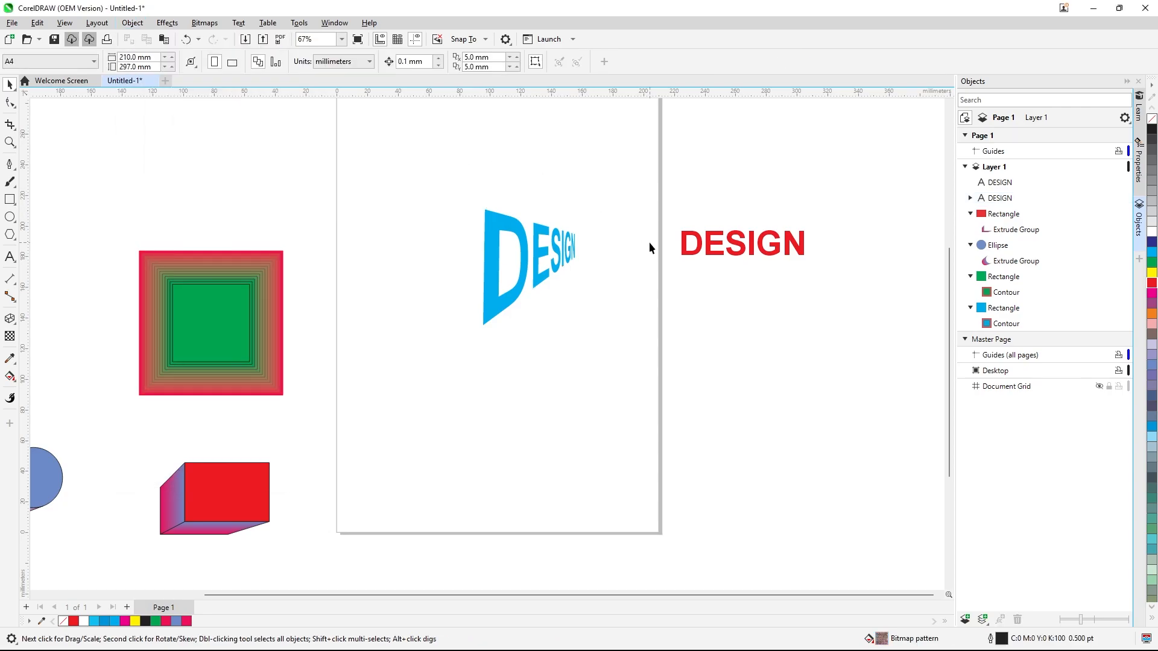
# Copy the perspective from the blue DESIGN text onto the red DESIGN copy
pyautogui.click(486, 320)
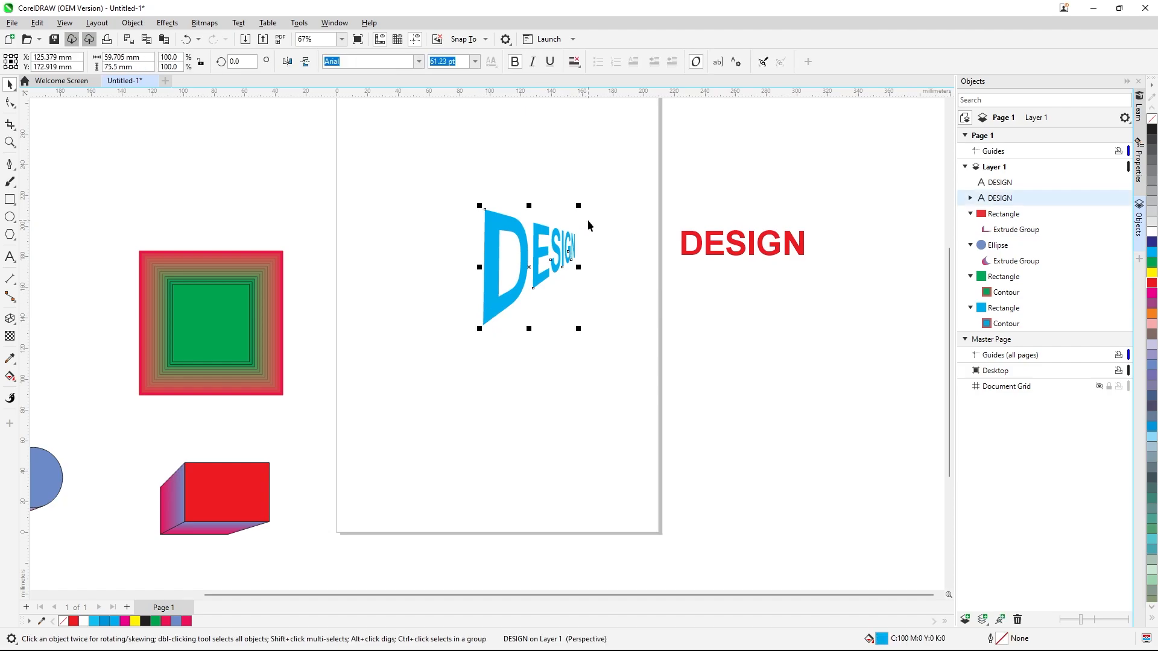
pyautogui.click(690, 247)
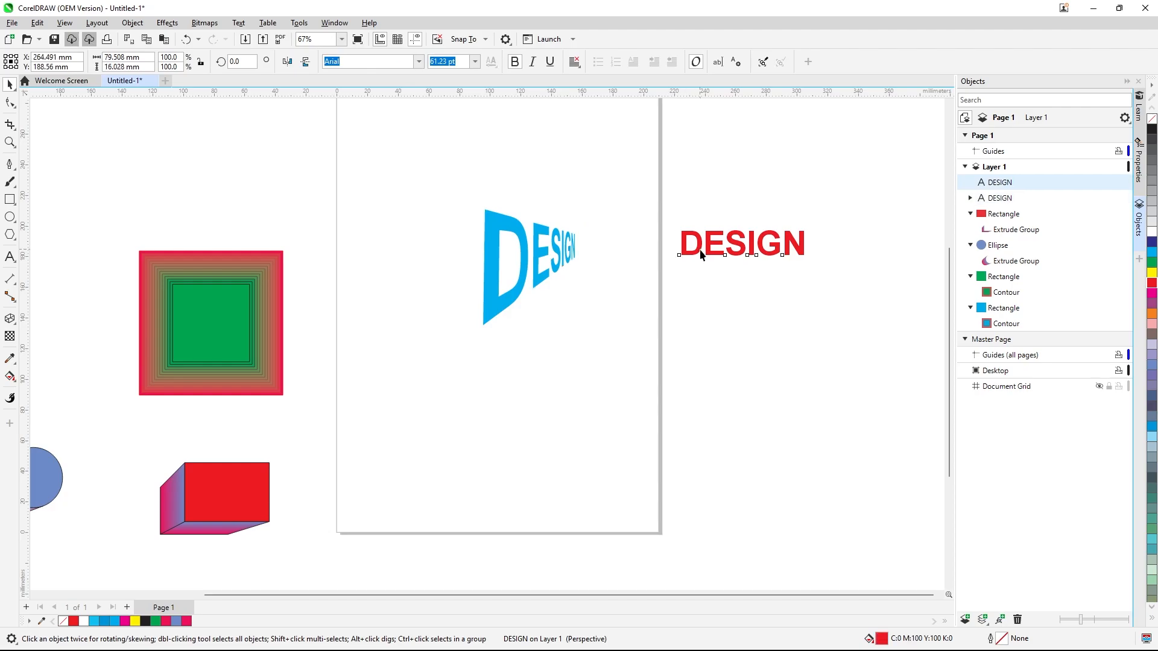
pyautogui.click(132, 22)
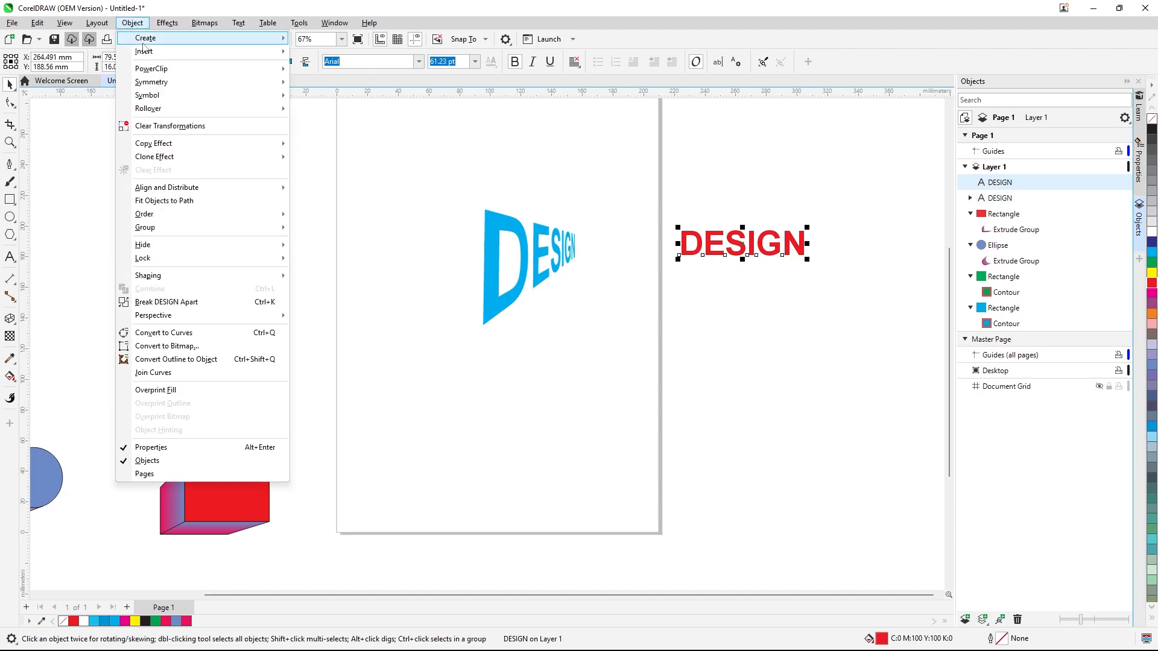
pyautogui.moveTo(244, 150)
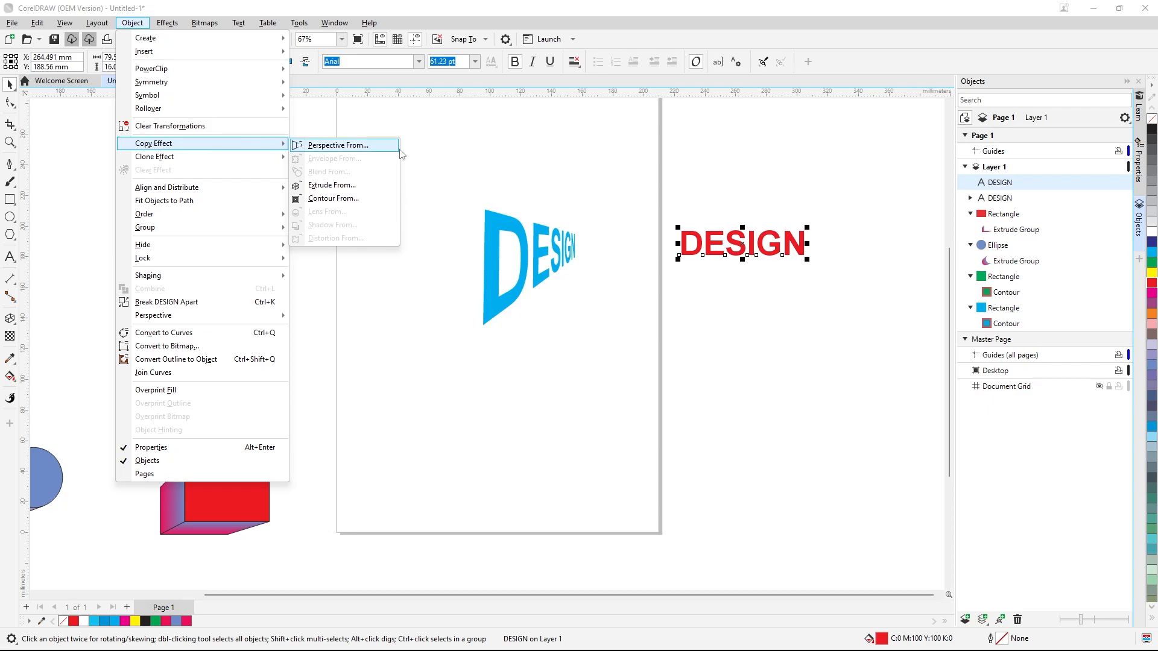
pyautogui.click(462, 145)
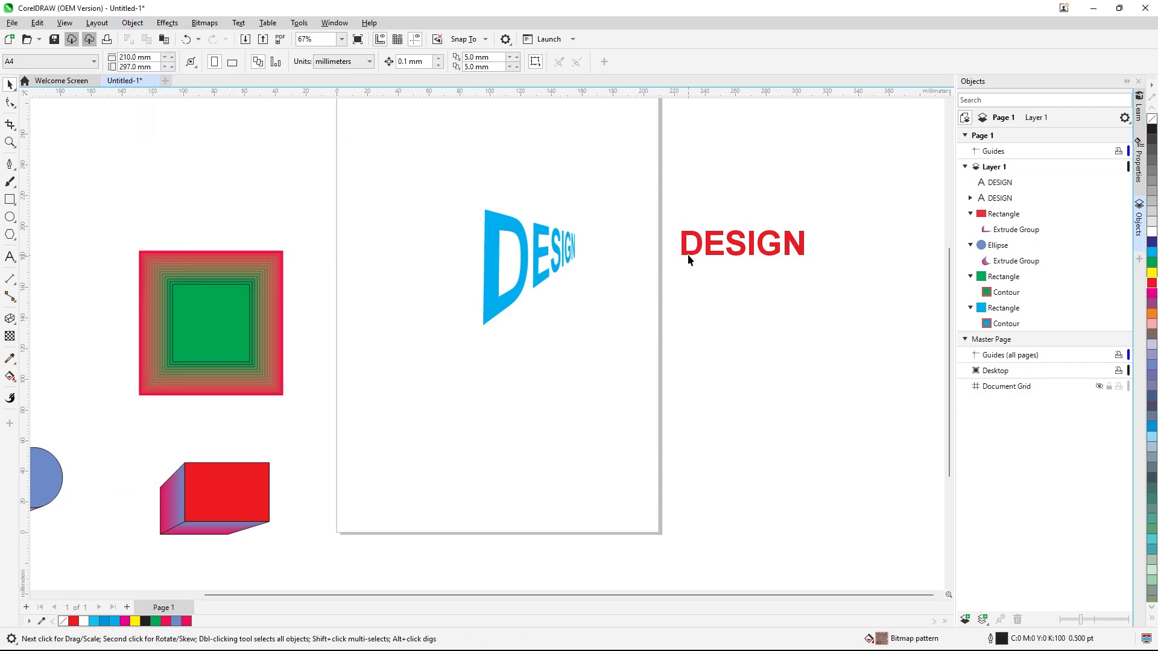
pyautogui.click(689, 258)
pyautogui.click(138, 25)
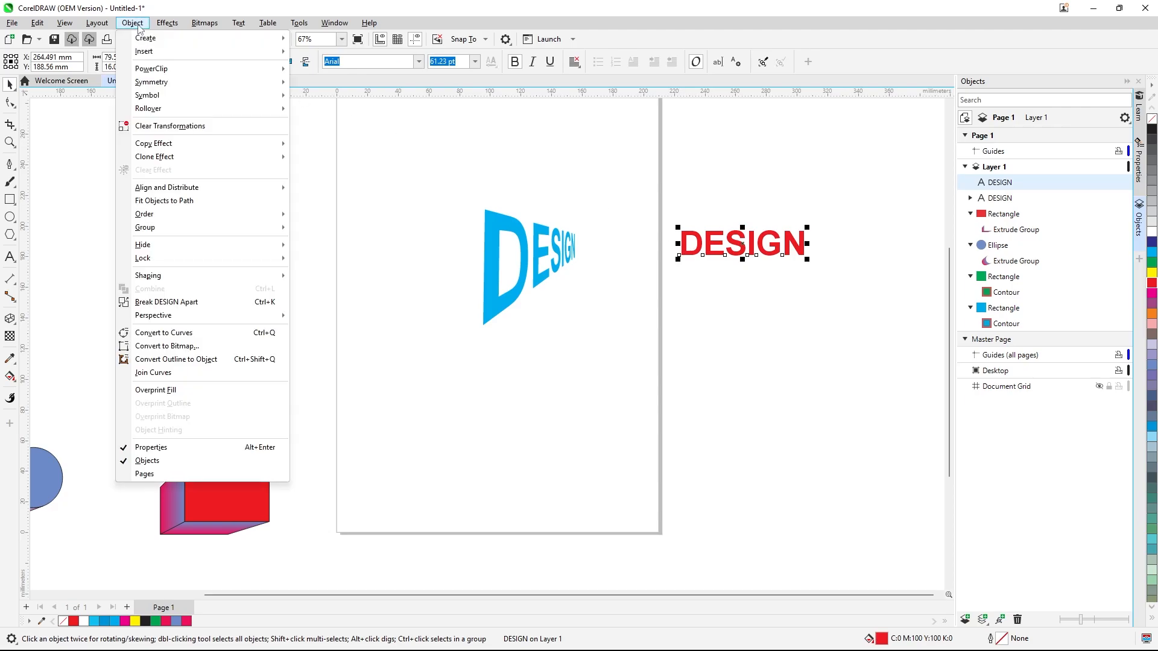
pyautogui.moveTo(255, 143)
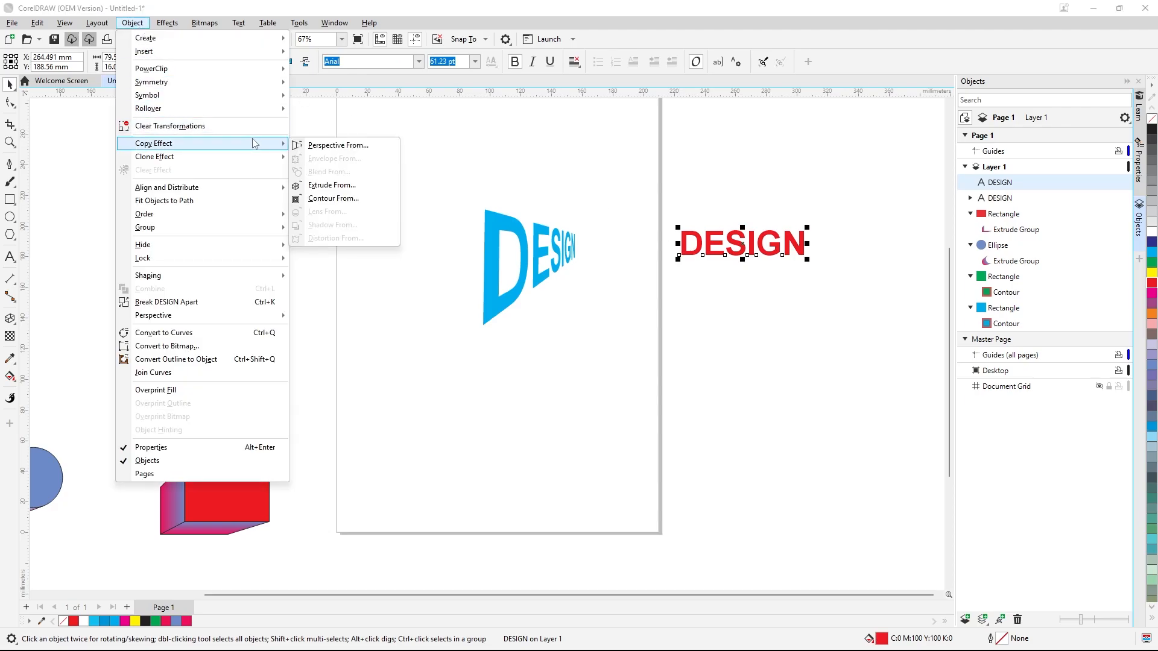
pyautogui.click(315, 146)
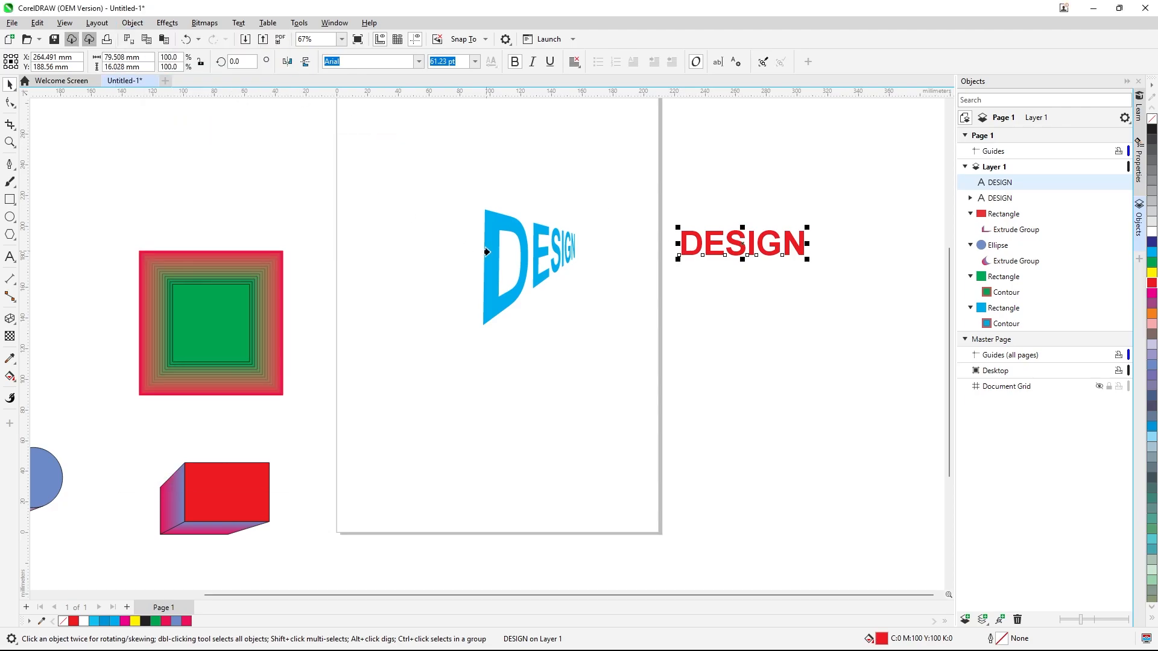
pyautogui.click(522, 260)
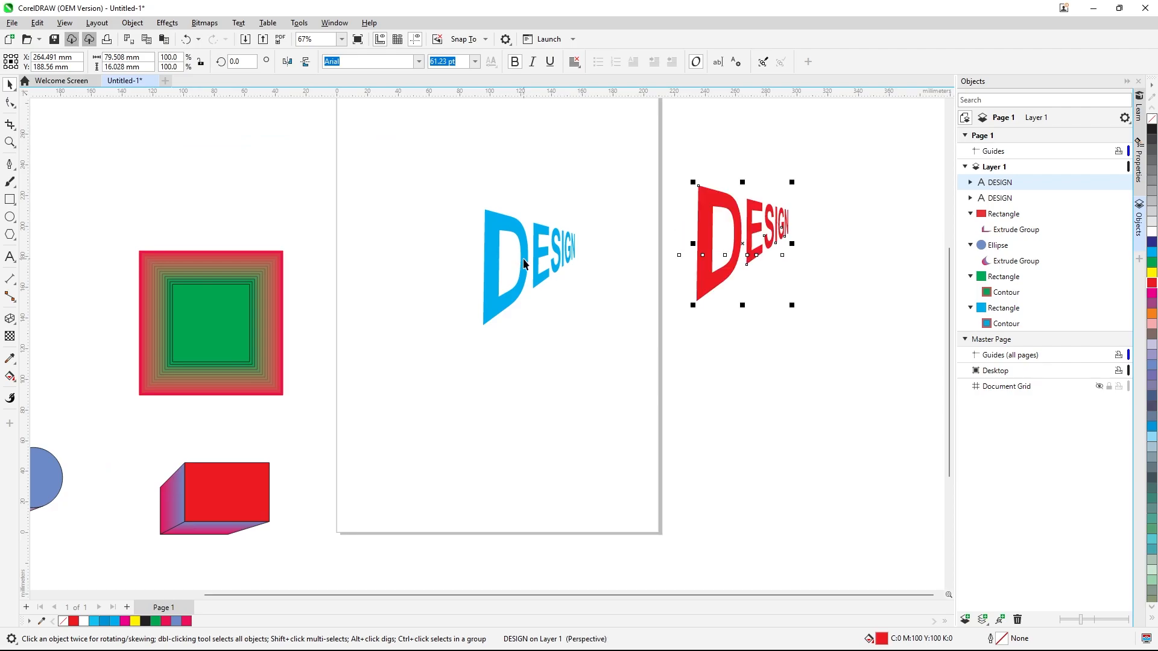
# Apply the Perspective Top Left drop shadow preset to the blue DESIGN text
pyautogui.click(572, 176)
pyautogui.click(519, 226)
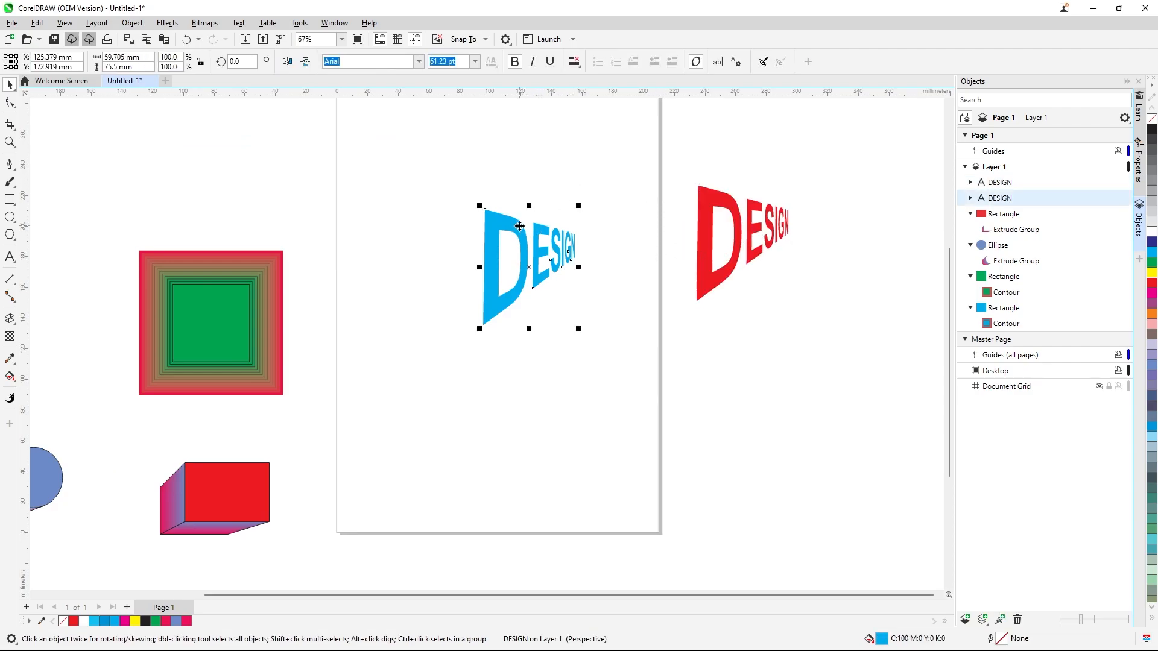
pyautogui.click(13, 321)
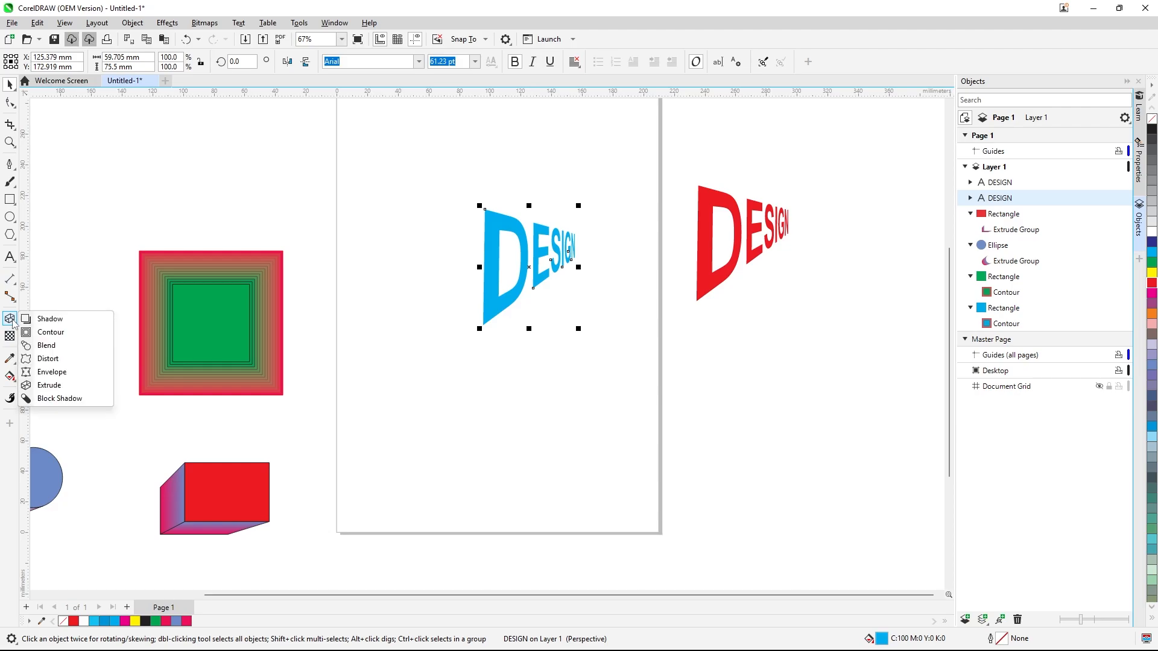
pyautogui.click(67, 322)
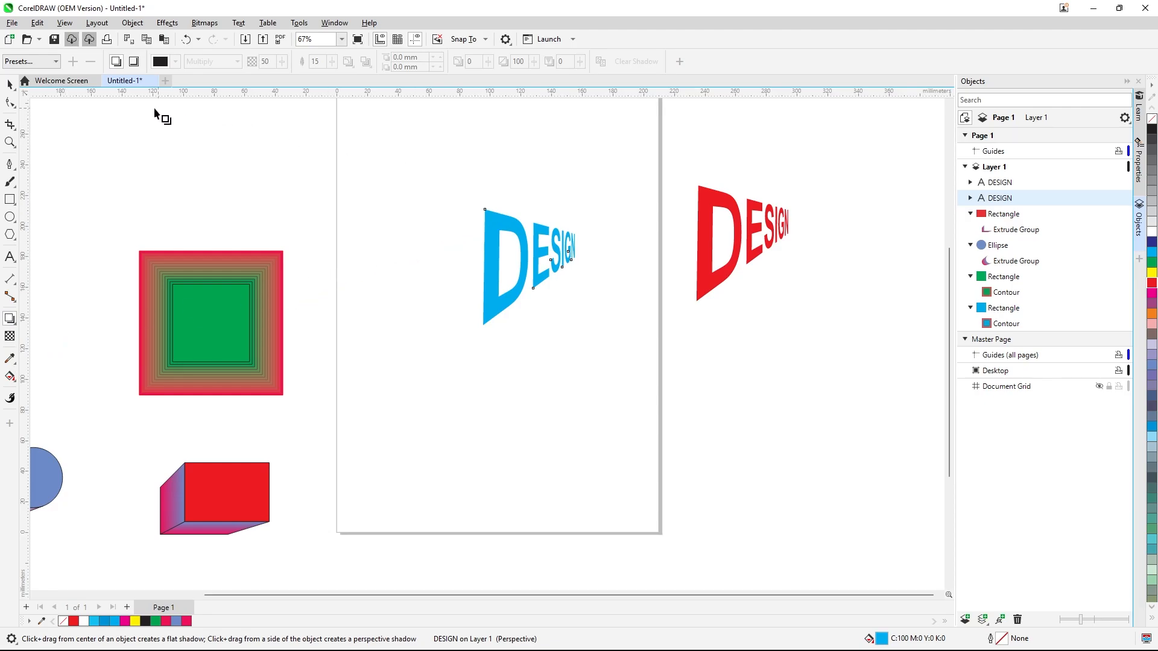
pyautogui.click(55, 62)
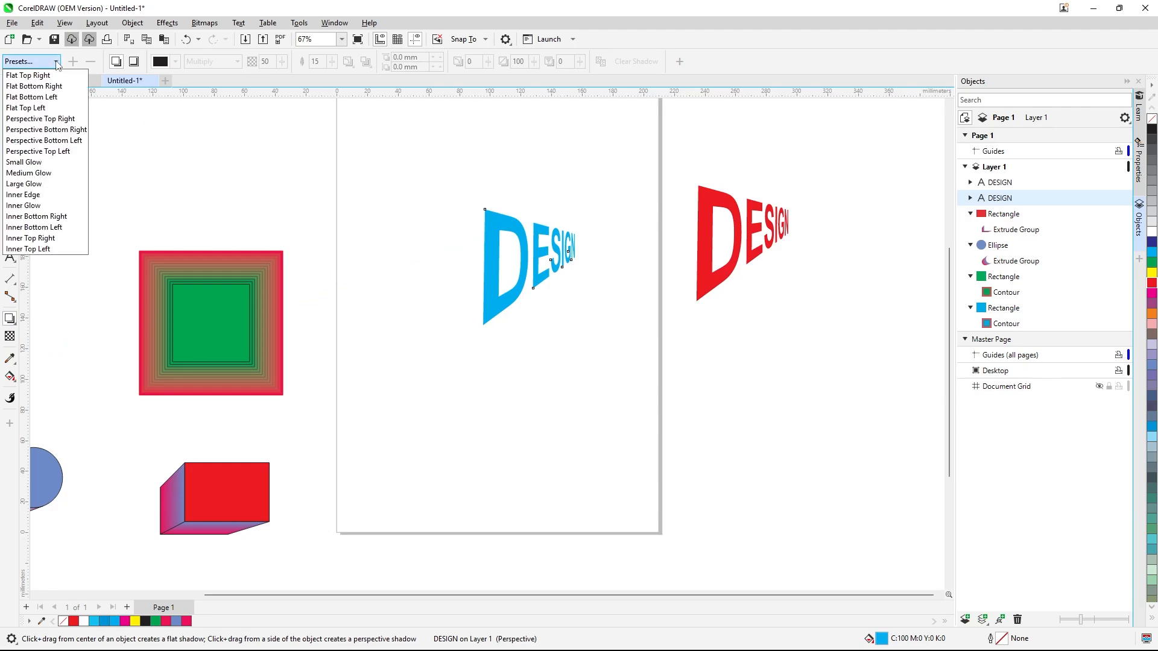
pyautogui.click(42, 154)
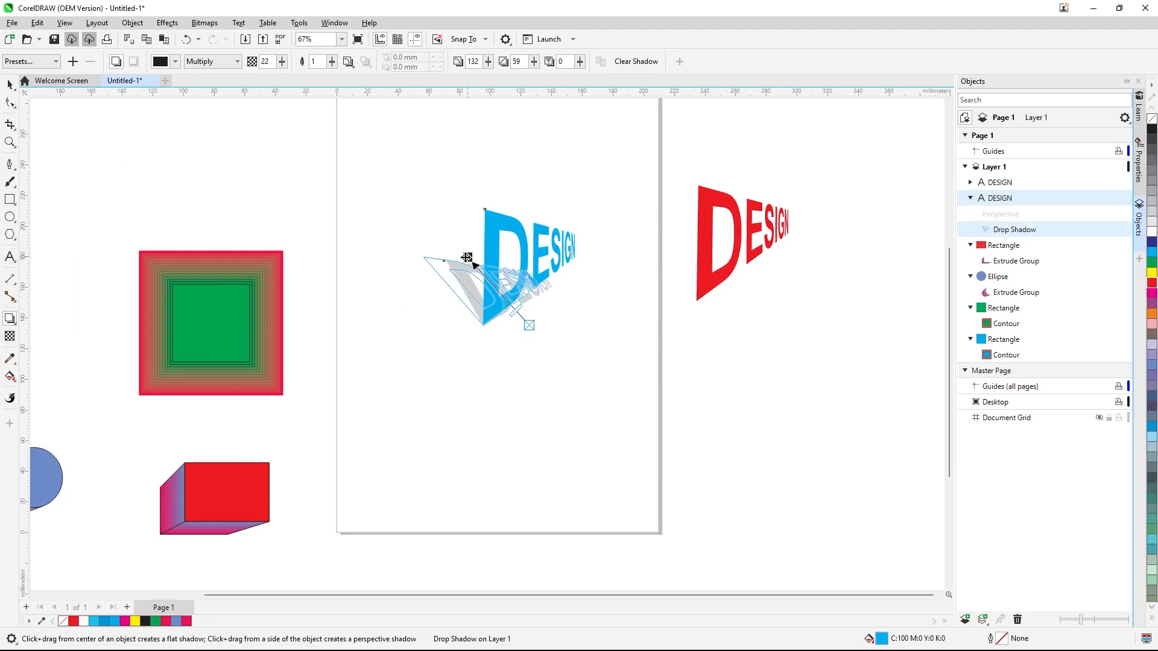
# Reposition the blue text's shadow handles so the gray shadow stretches horizontally to the text's left
pyautogui.moveTo(466, 258); pyautogui.dragTo(442, 254)
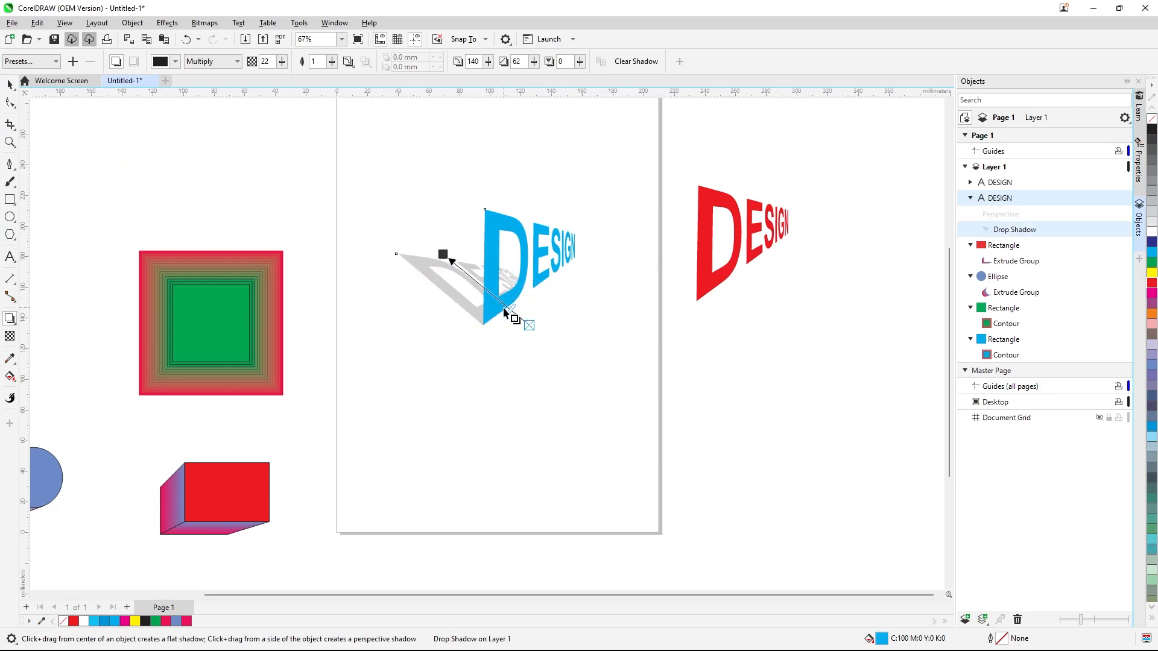
pyautogui.moveTo(504, 311); pyautogui.dragTo(525, 296)
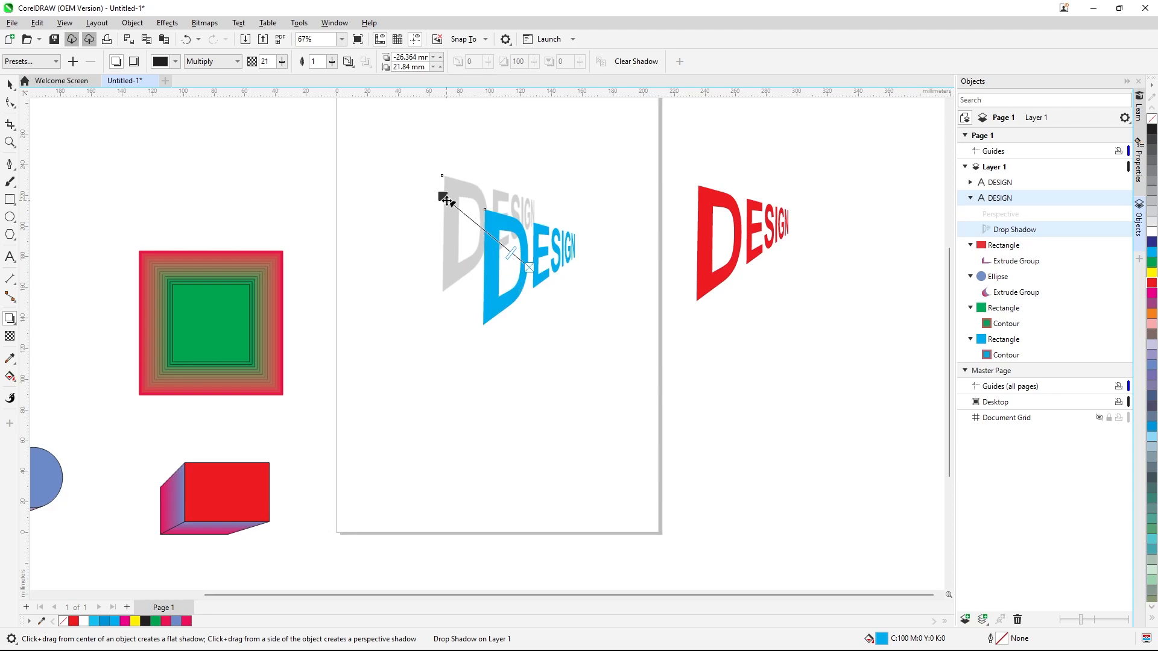
pyautogui.moveTo(442, 196); pyautogui.dragTo(392, 271)
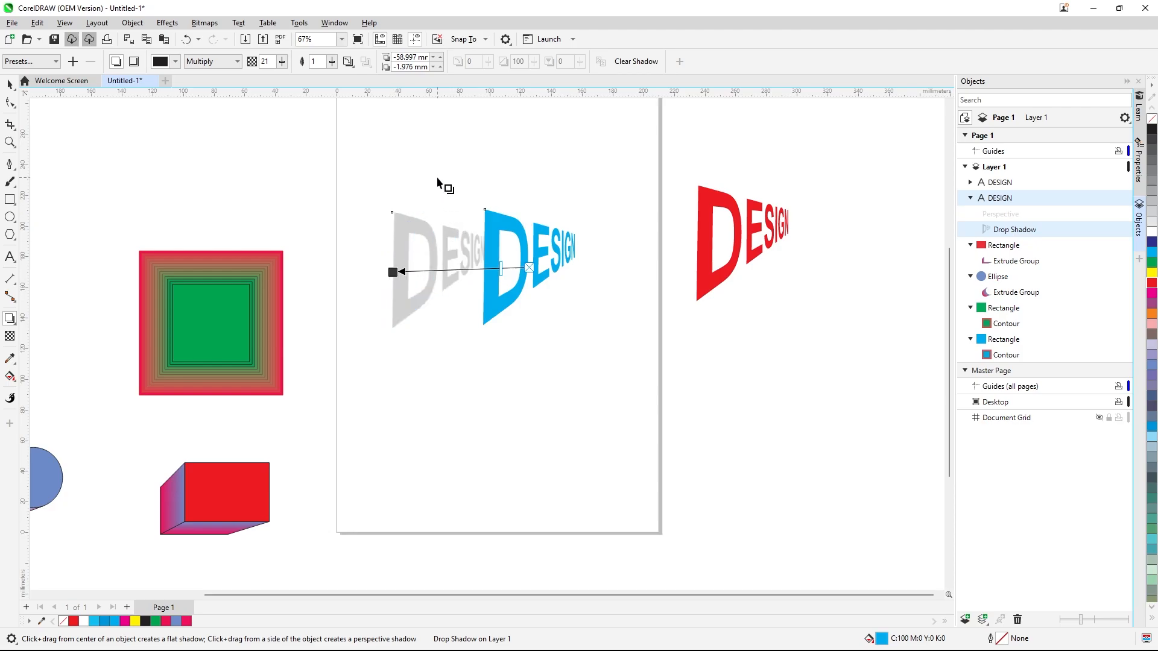
pyautogui.click(11, 85)
pyautogui.click(247, 140)
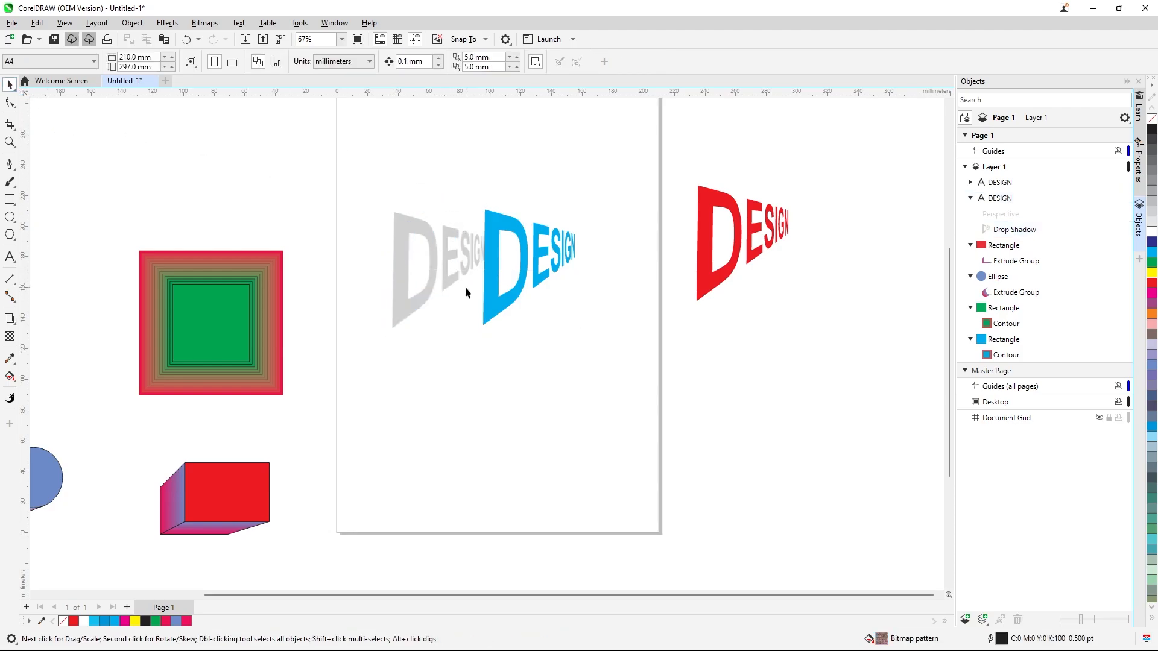
# Clone the blue text's drop shadow onto the red DESIGN text
pyautogui.click(459, 273)
pyautogui.click(711, 267)
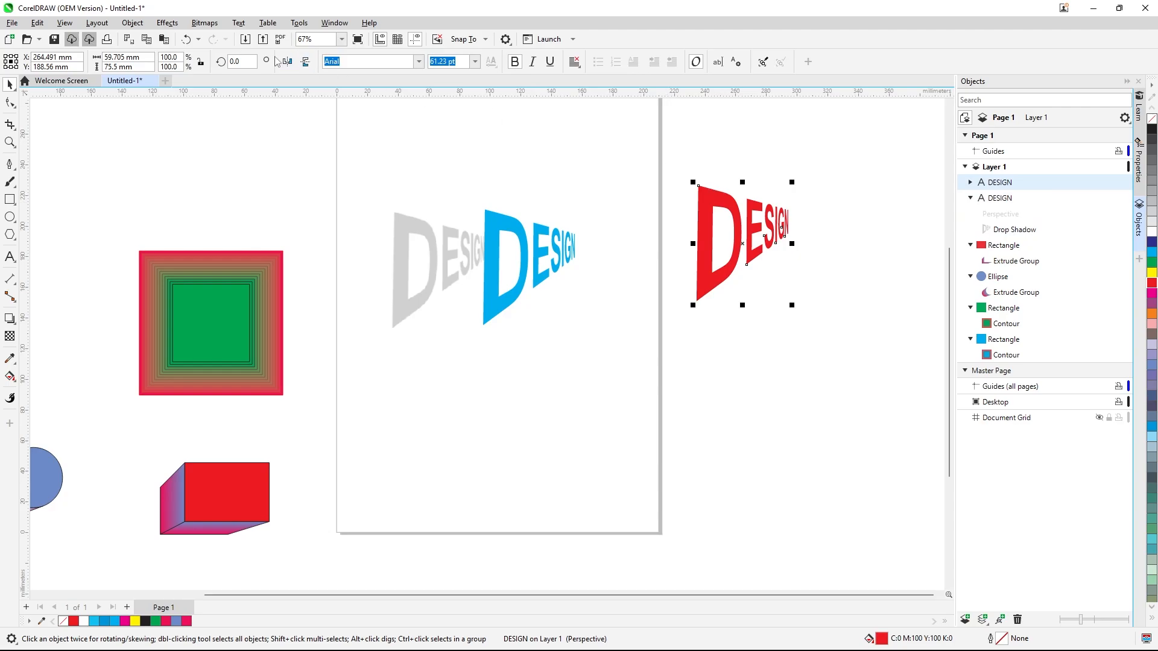
pyautogui.click(141, 24)
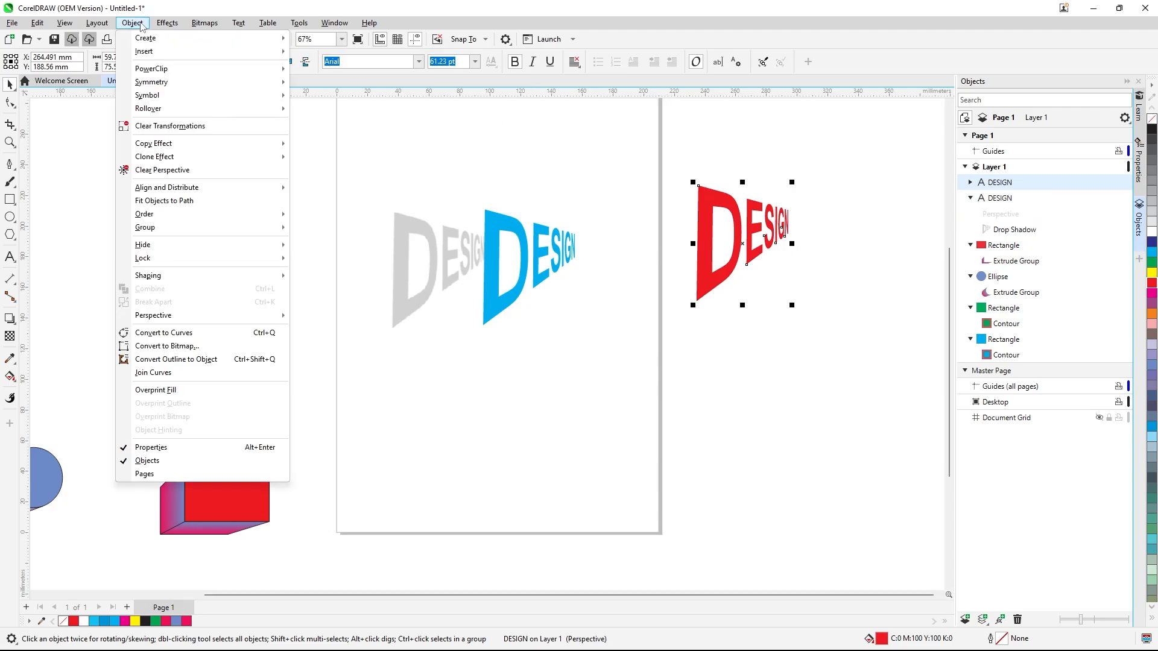
pyautogui.moveTo(251, 160)
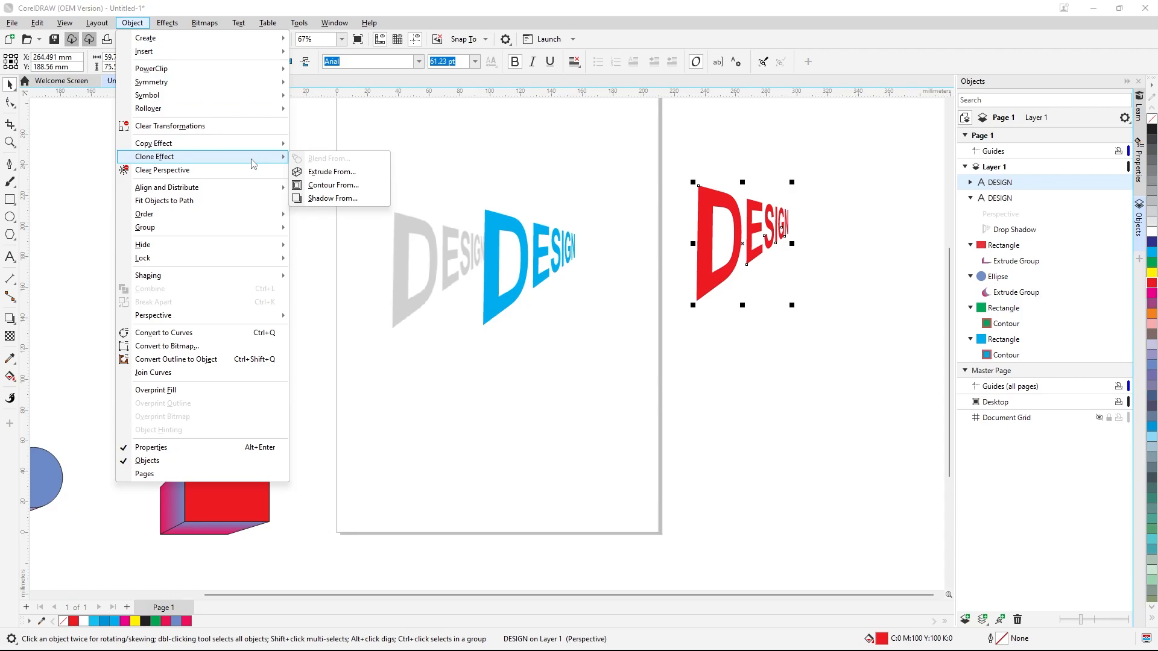
pyautogui.click(333, 198)
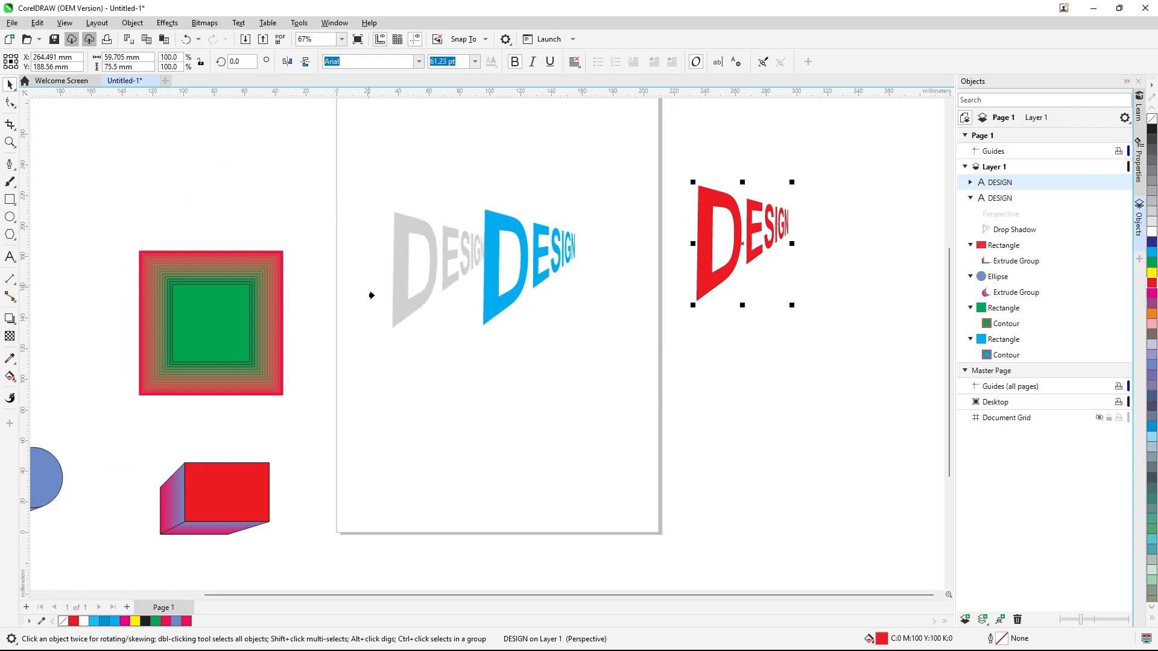
pyautogui.click(396, 307)
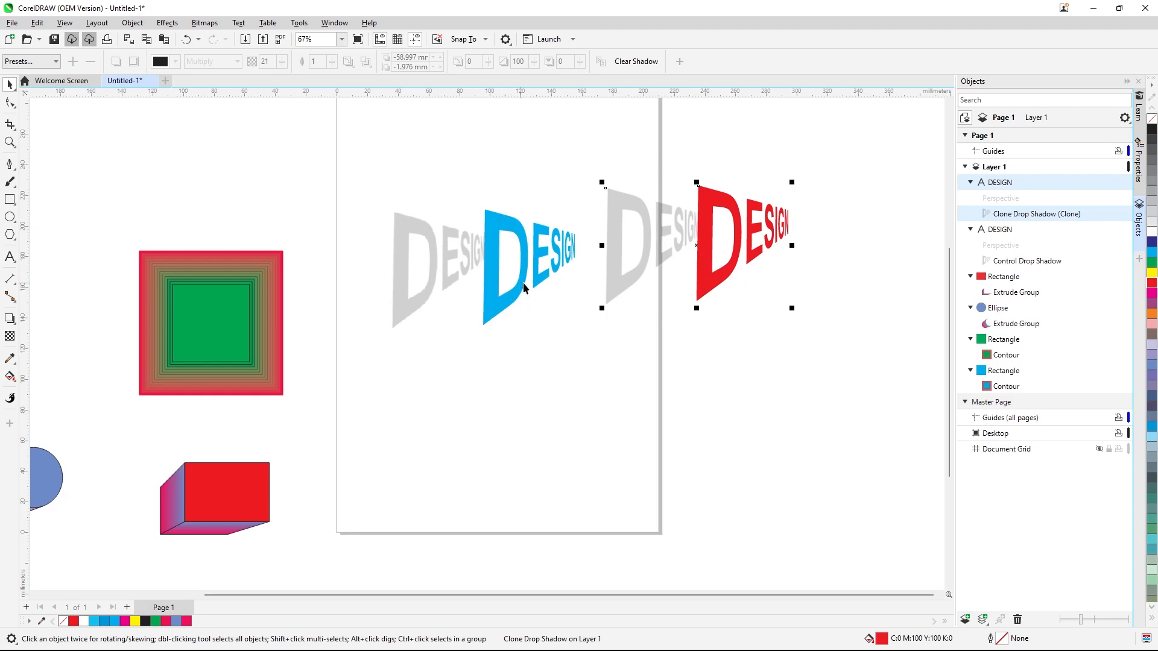
# Clear the perspective from the red DESIGN text
pyautogui.scroll(-2, 520, 191)
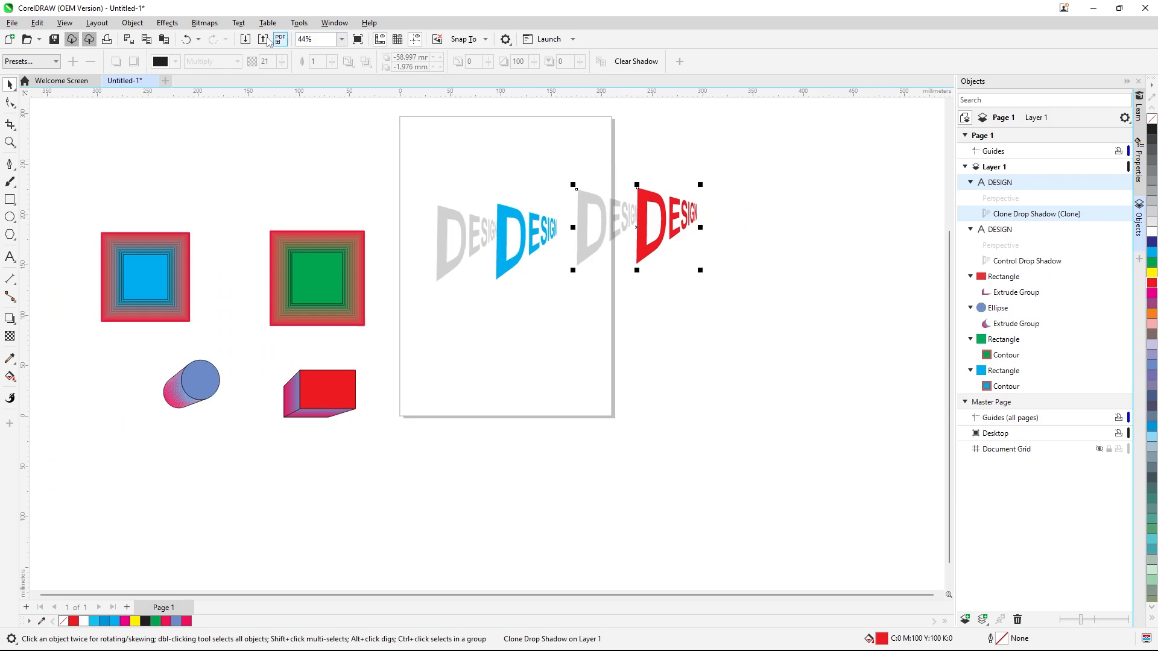
pyautogui.click(178, 144)
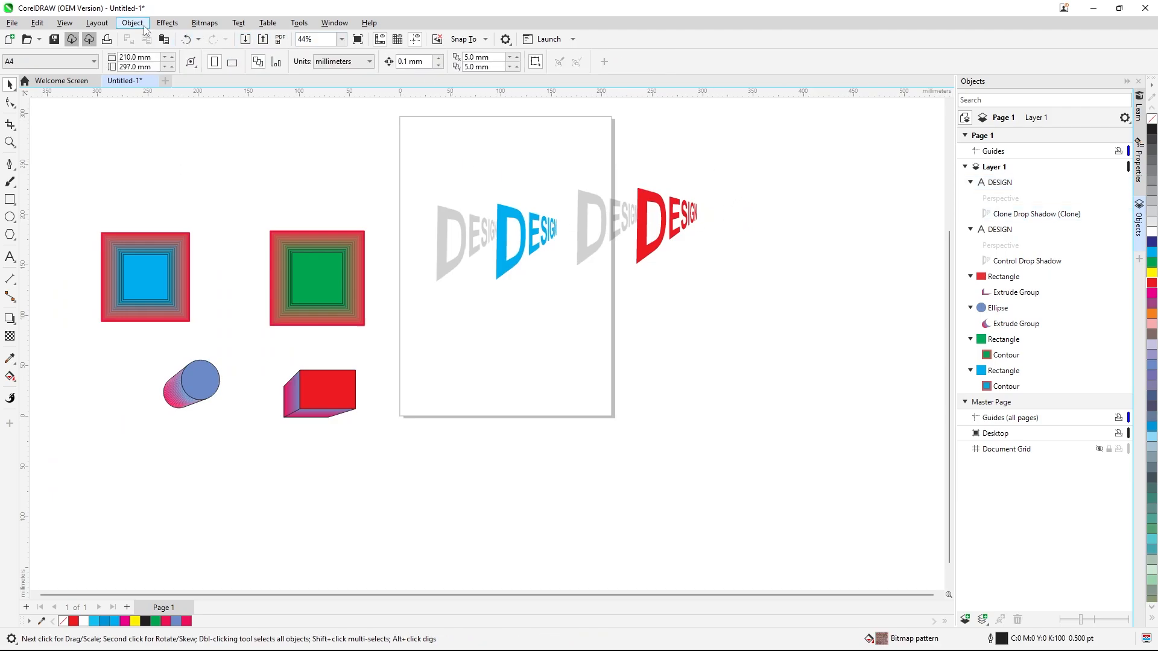
pyautogui.click(132, 23)
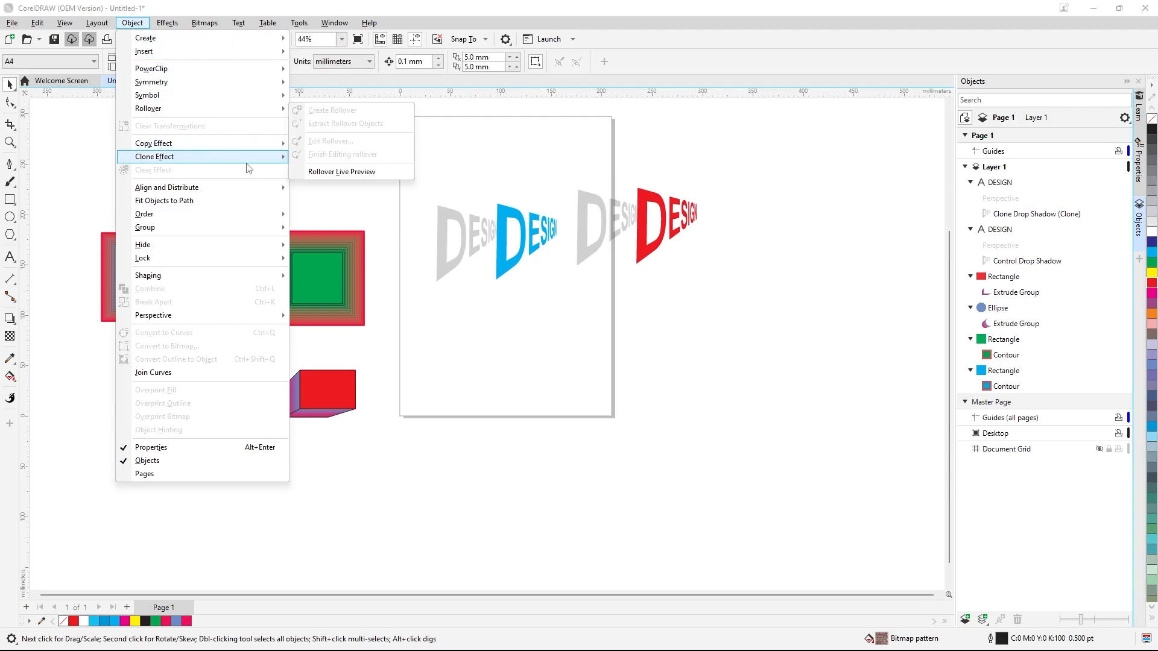
pyautogui.click(652, 248)
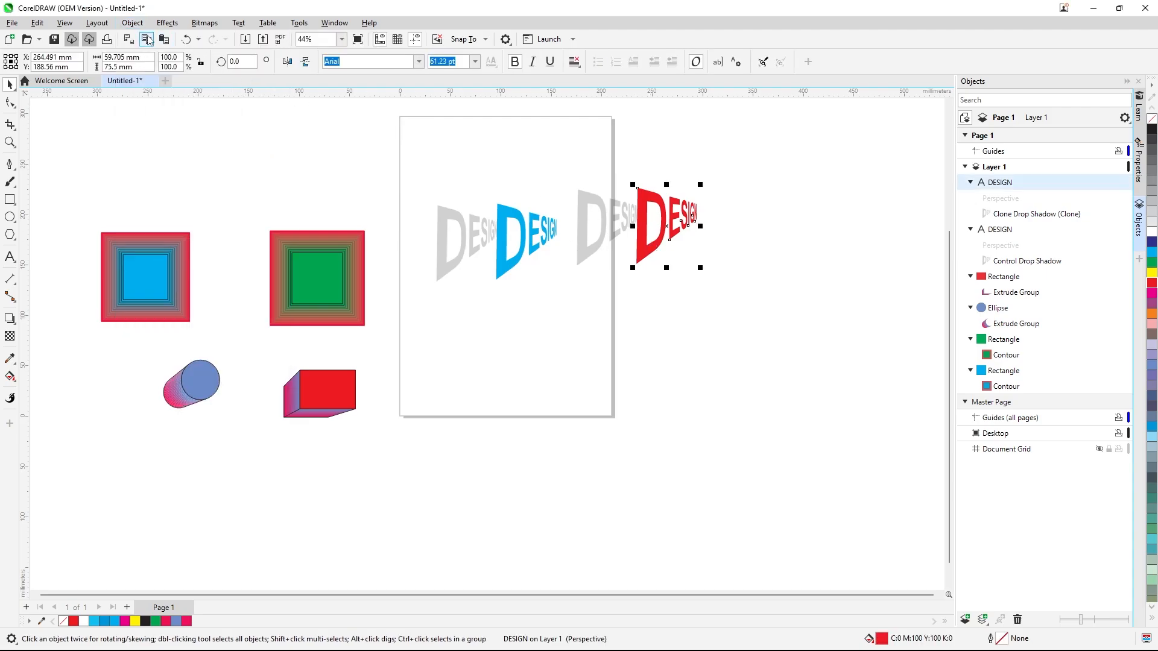
pyautogui.click(132, 23)
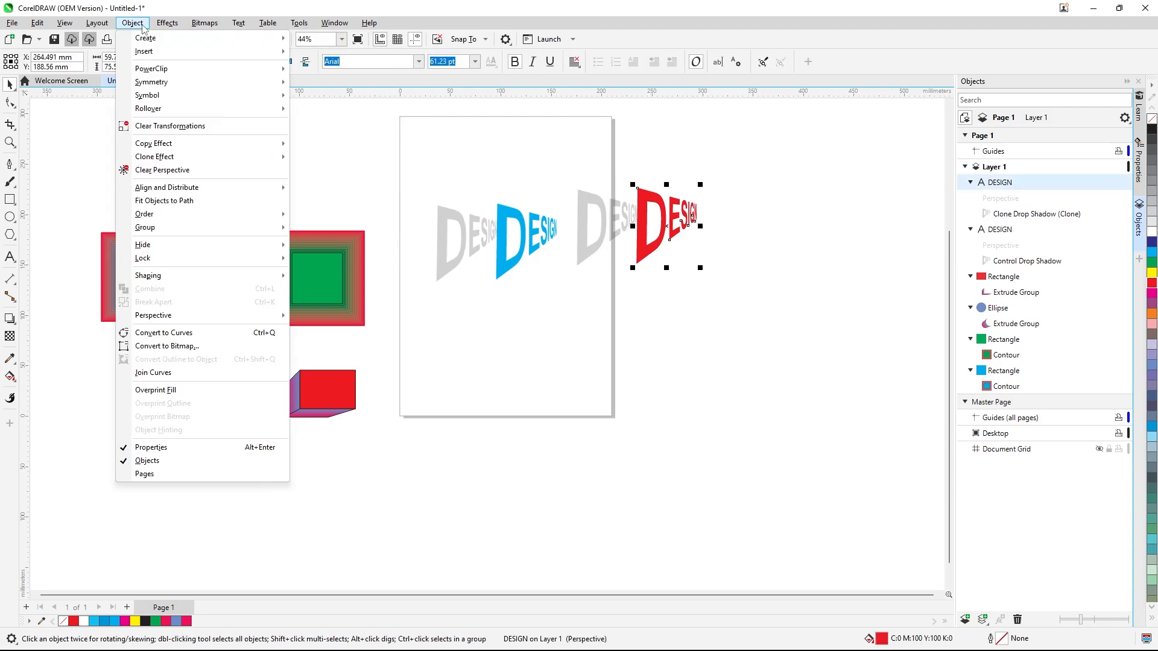
pyautogui.click(199, 171)
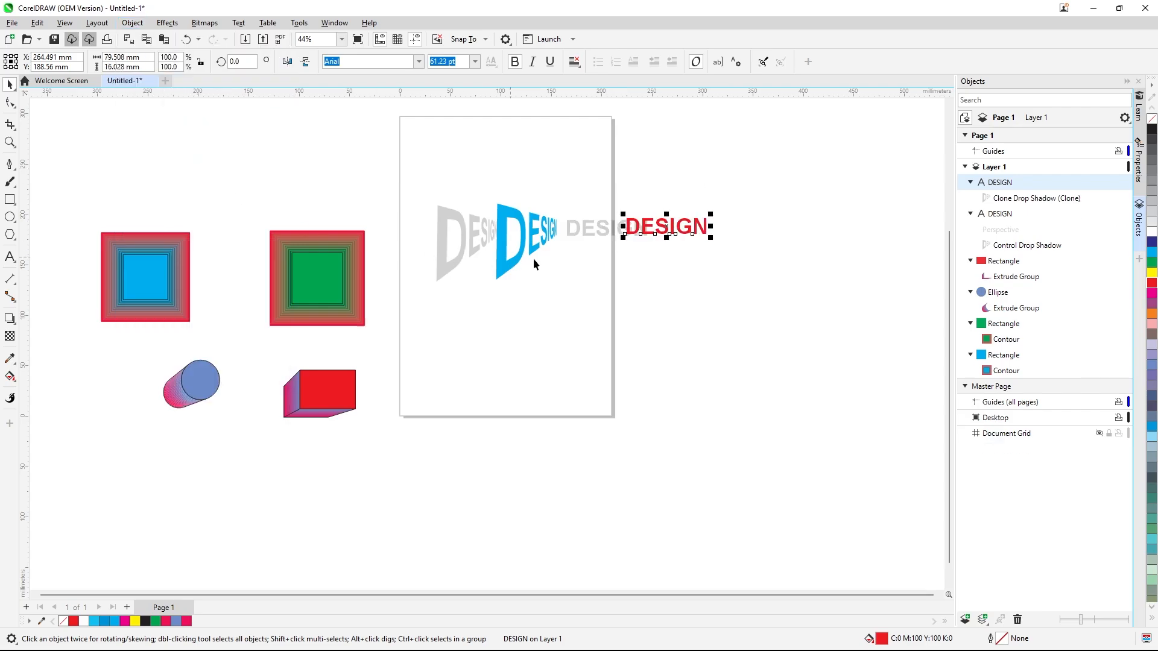
# Nudge the flat red DESIGN text to the right, then undo the move and the perspective removal
pyautogui.scroll(2, 625, 248)
pyautogui.moveTo(663, 213); pyautogui.dragTo(719, 216)
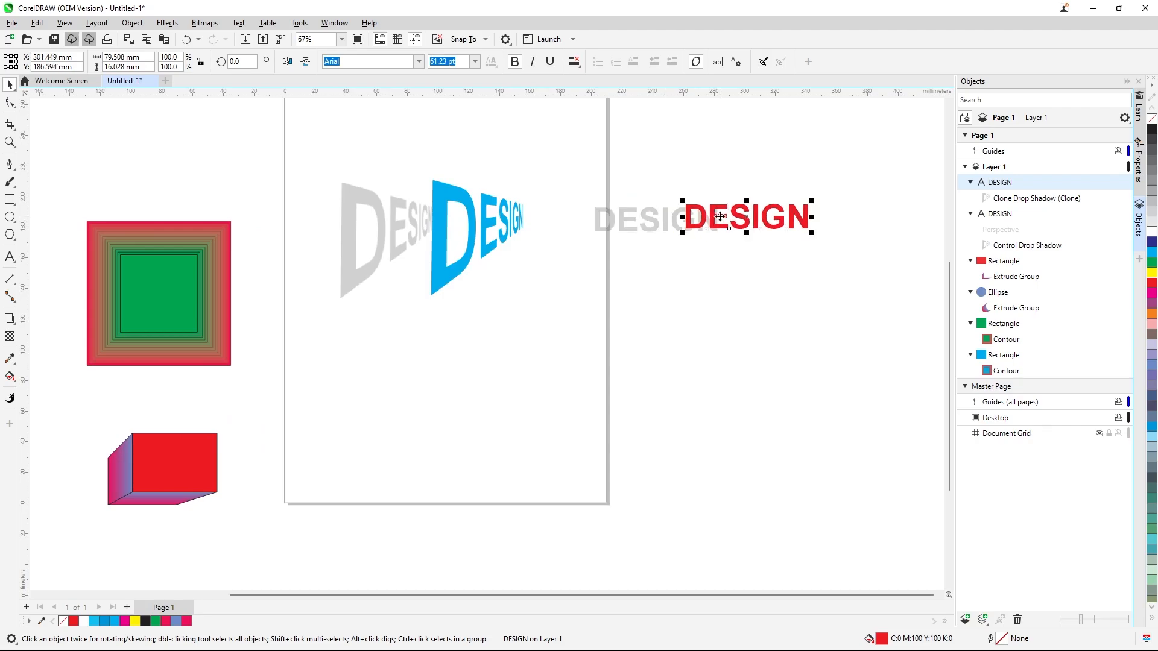
pyautogui.hotkey('ctrl', 'z')
pyautogui.hotkey('ctrl', 'z')
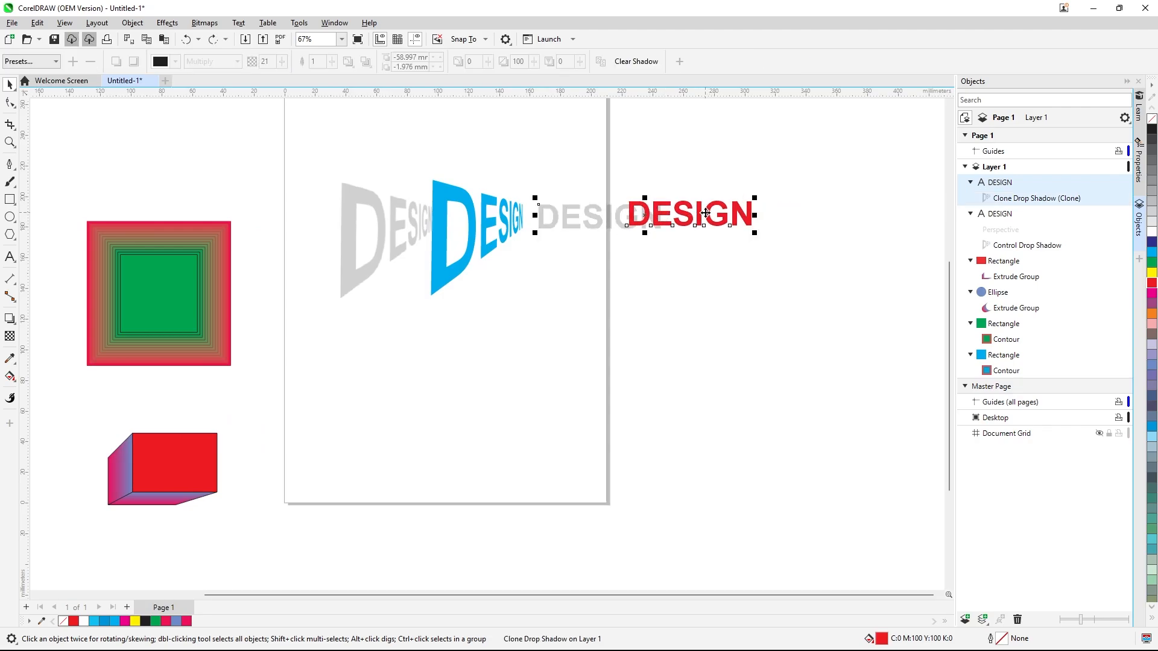
# Open the Align and Distribute docker for the page of six red rectangles
pyautogui.click(480, 166)
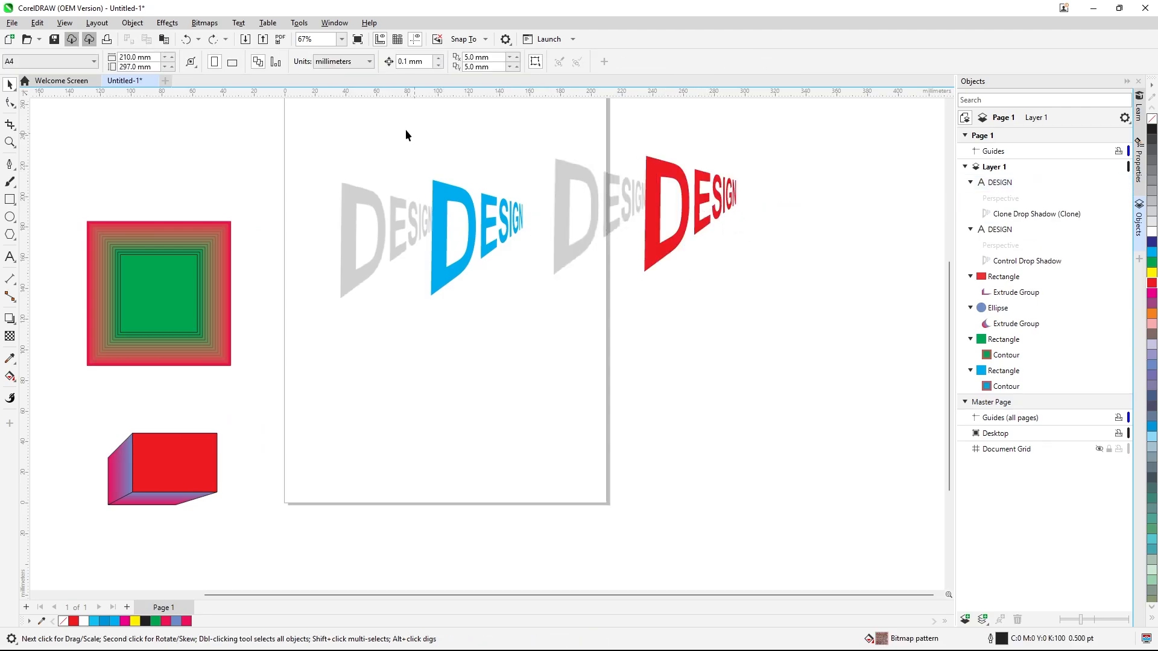
pyautogui.click(132, 22)
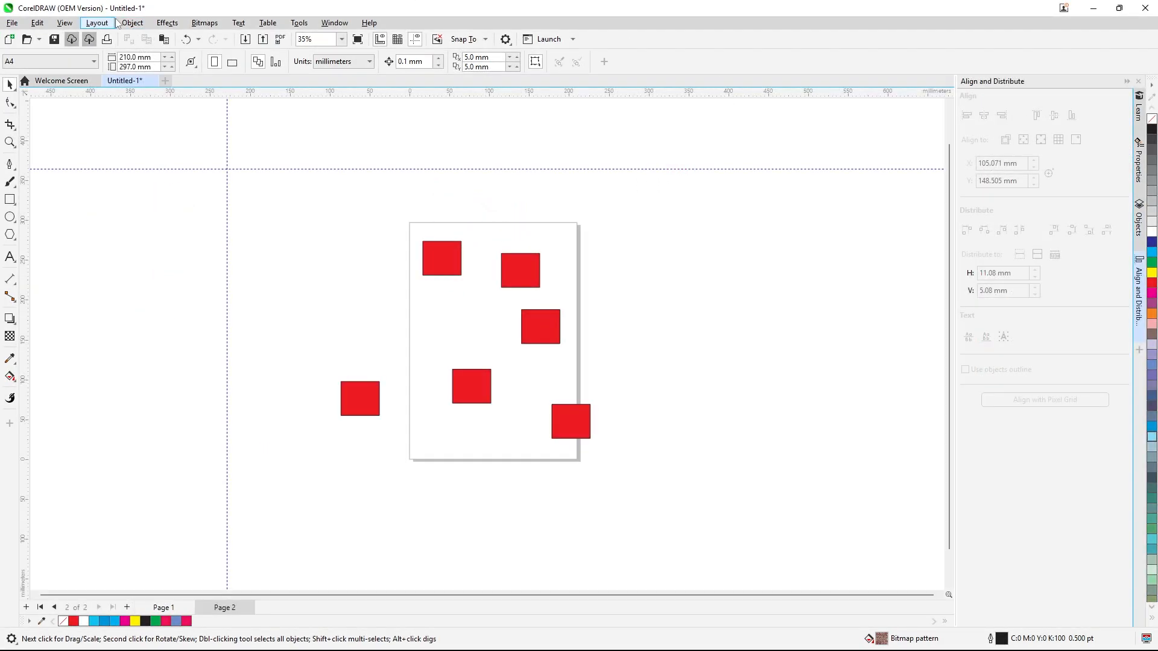
pyautogui.click(131, 24)
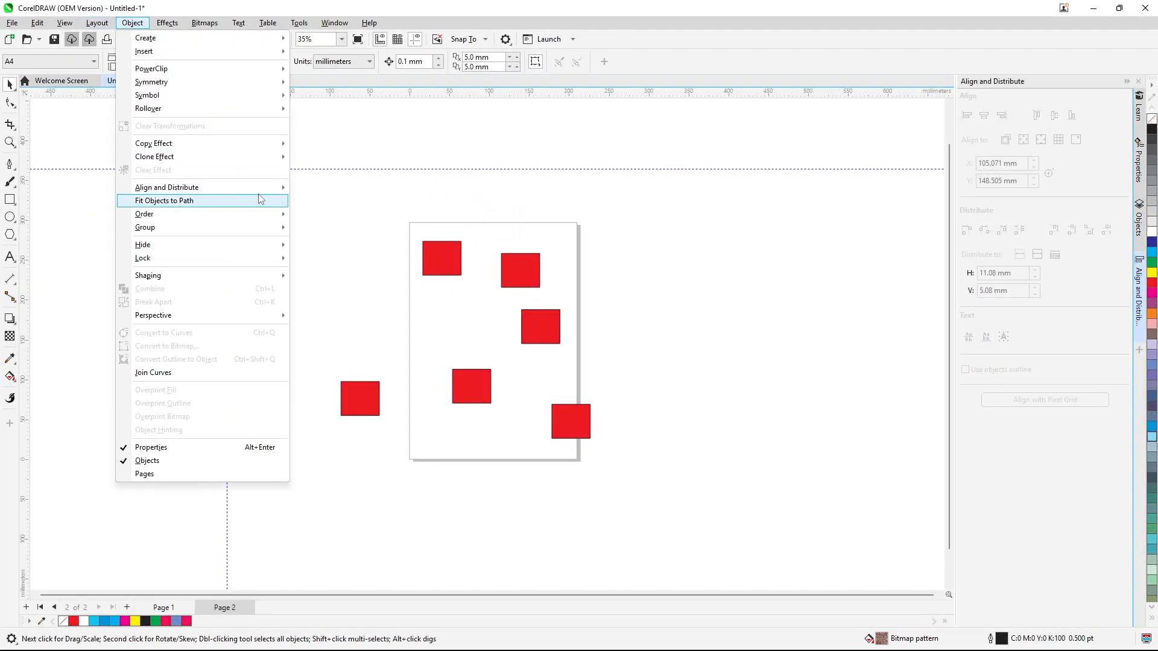
pyautogui.moveTo(265, 188)
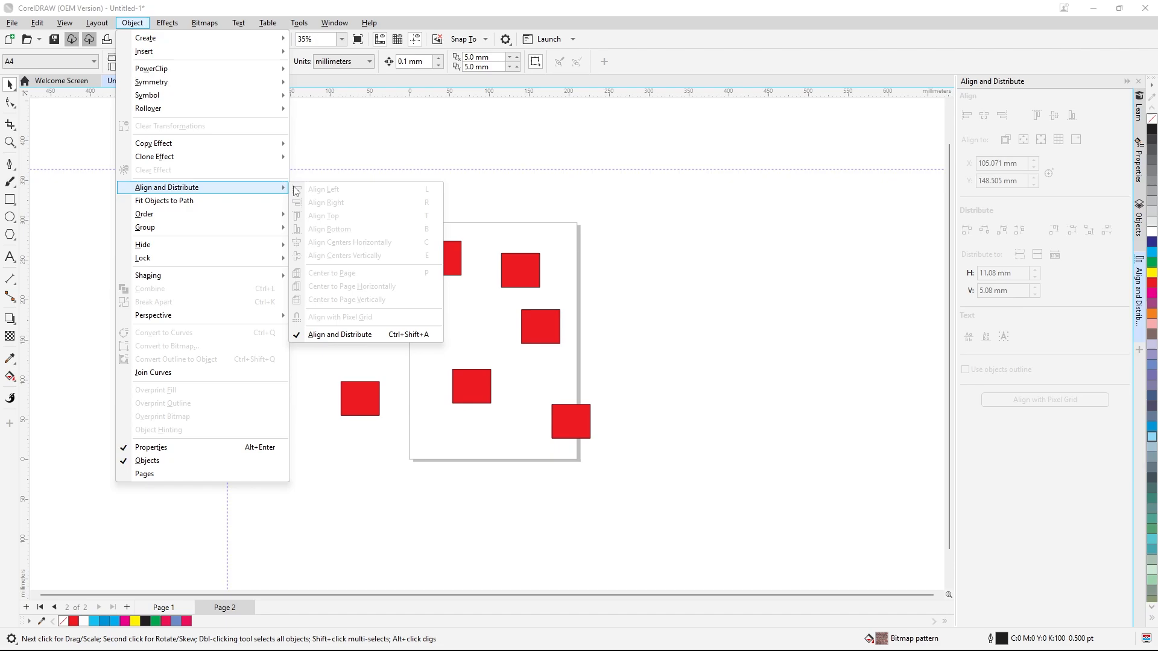
pyautogui.click(297, 335)
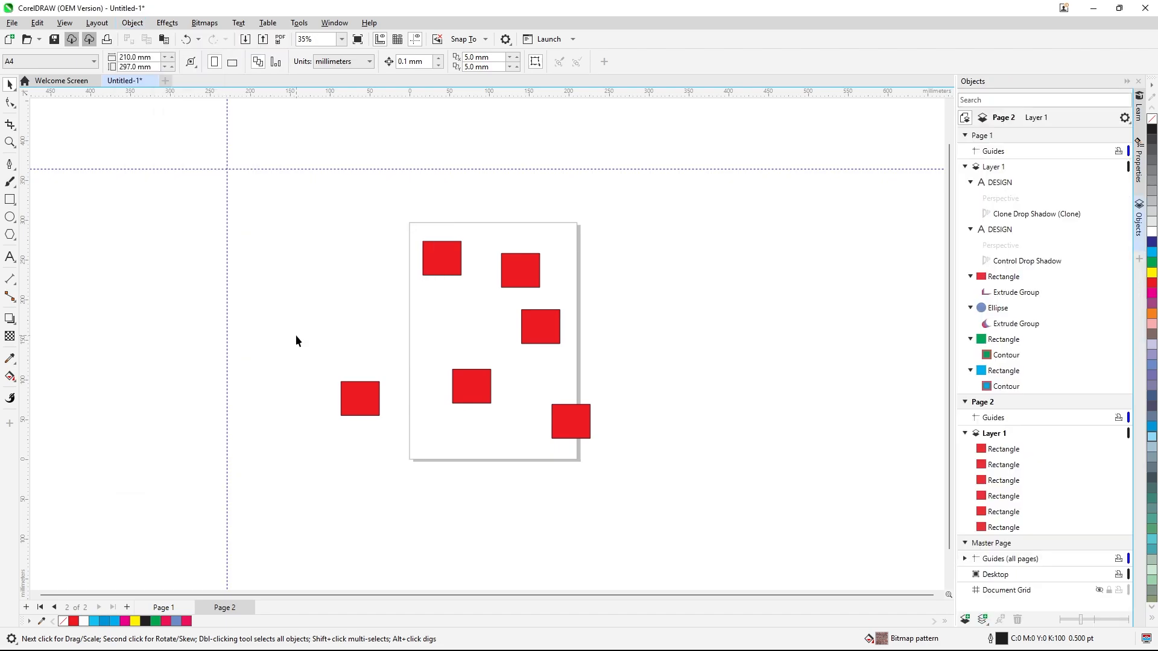
pyautogui.click(135, 25)
pyautogui.moveTo(241, 188)
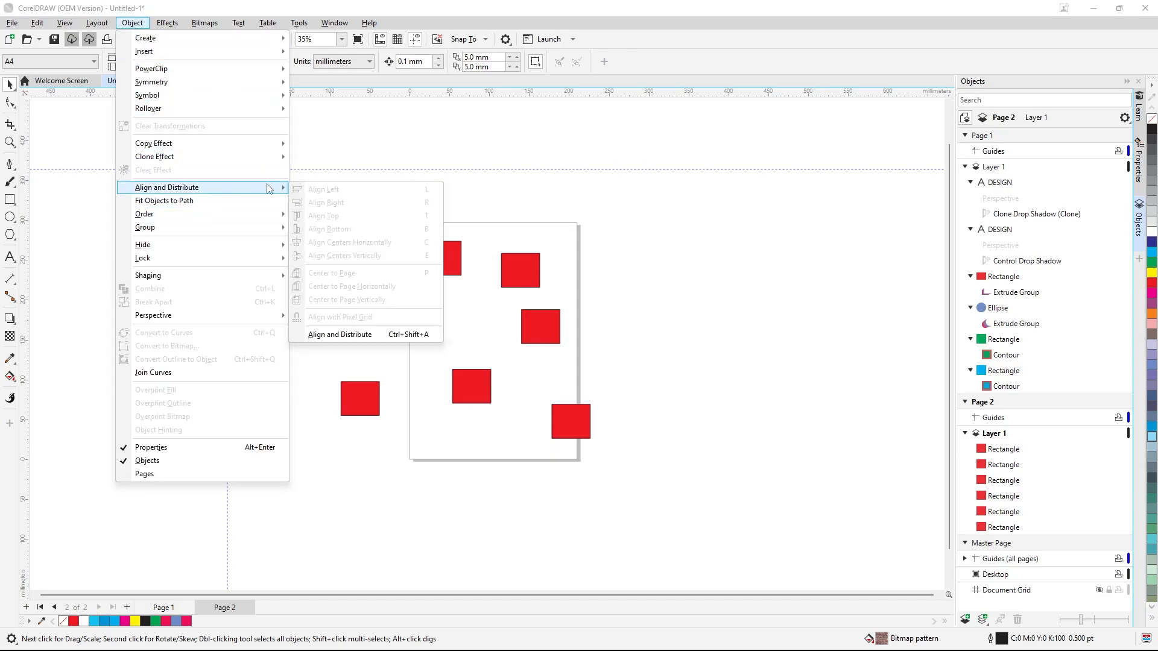
pyautogui.click(296, 335)
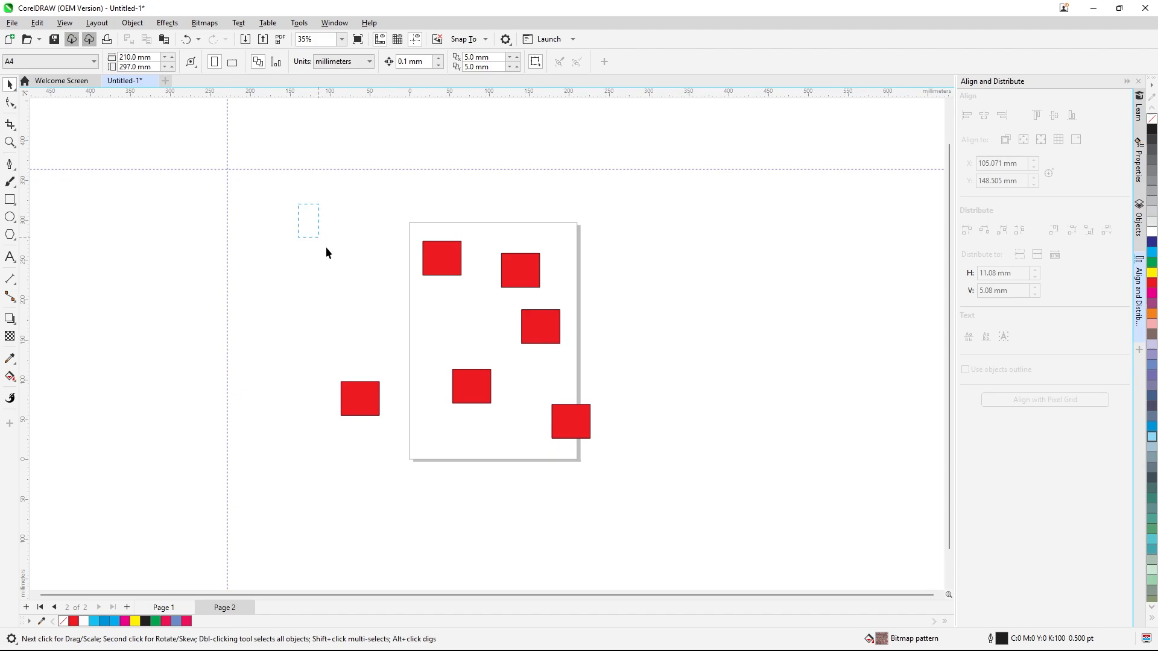
# Select all rectangles and examine the Align to options for grid and selected objects
pyautogui.moveTo(660, 510); pyautogui.dragTo(661, 510)
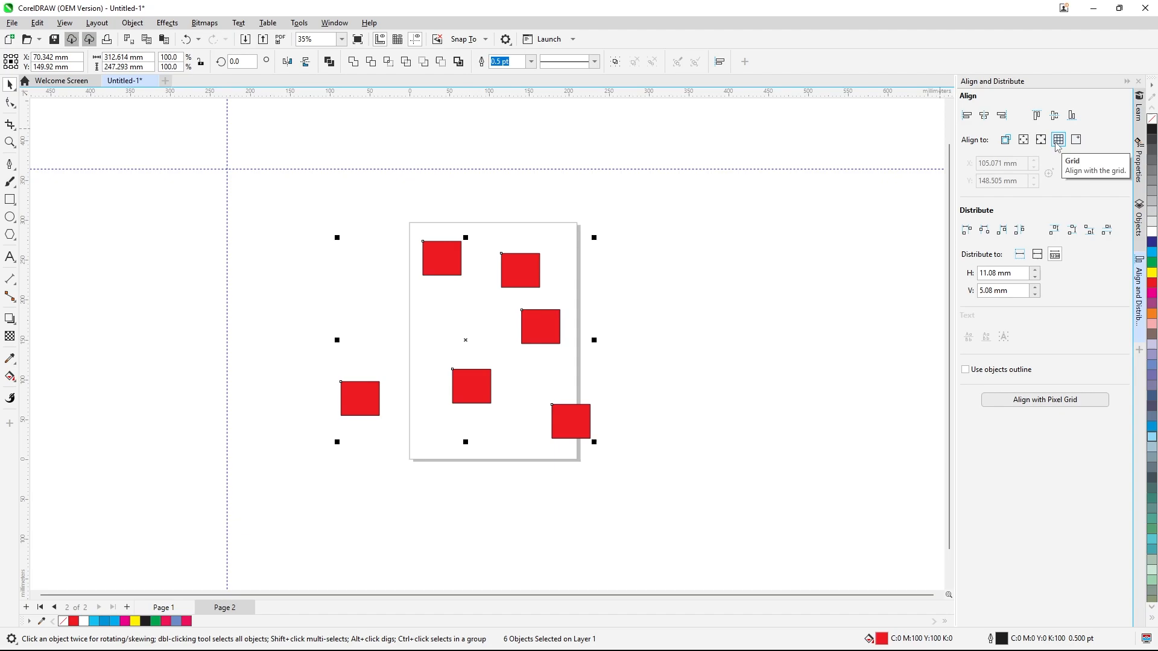
pyautogui.click(1056, 142)
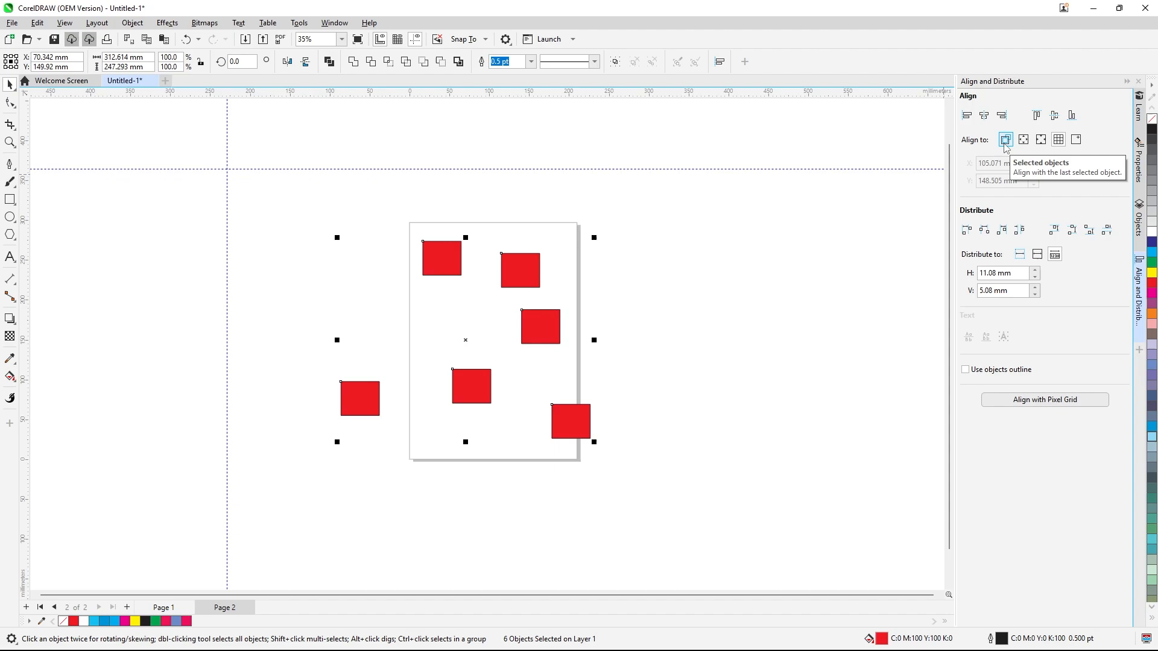
pyautogui.click(667, 241)
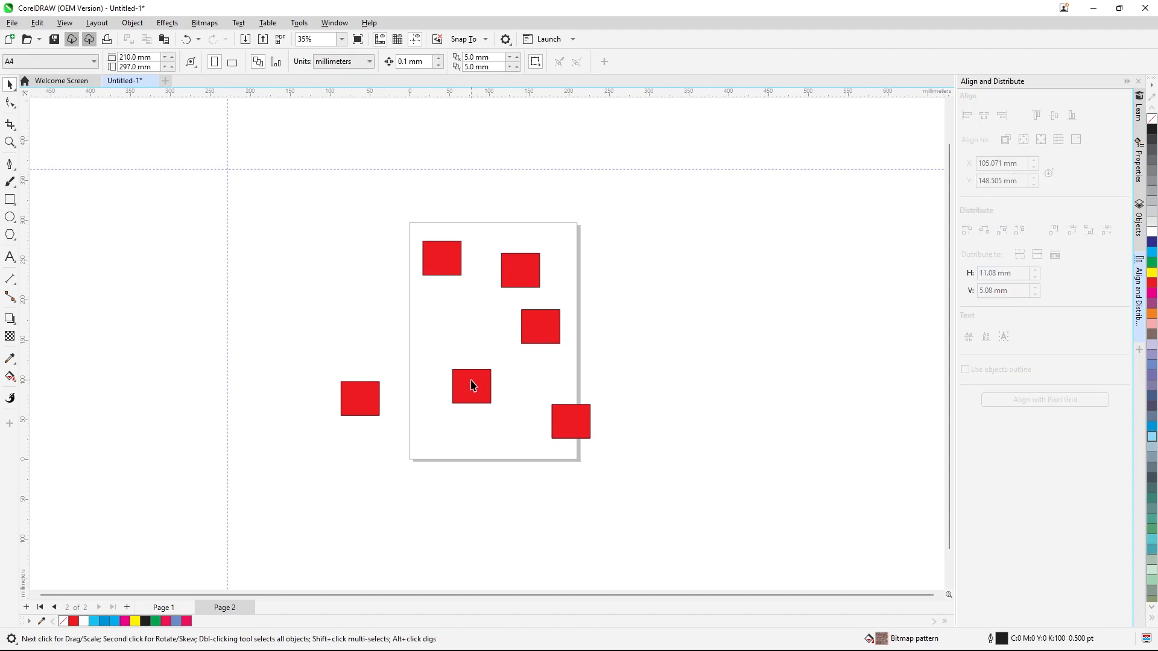
# Reposition the six red rectangles into a scattered arrangement around the page
pyautogui.moveTo(472, 386); pyautogui.dragTo(386, 317)
pyautogui.moveTo(453, 263); pyautogui.dragTo(468, 232)
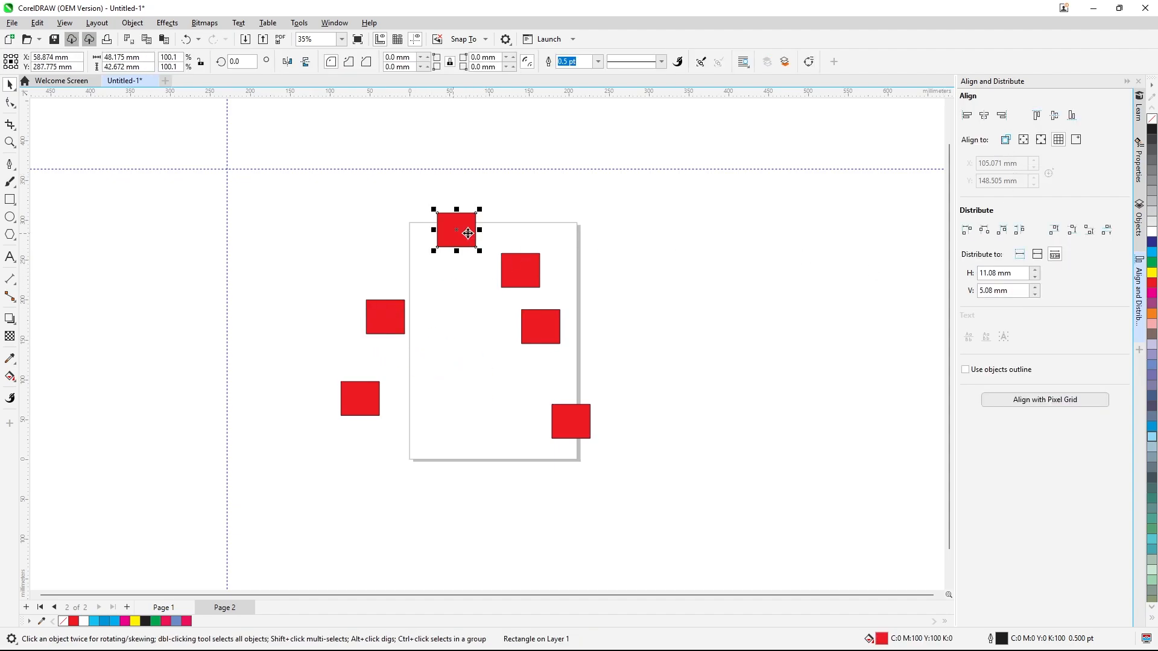
pyautogui.moveTo(527, 268); pyautogui.dragTo(500, 295)
pyautogui.moveTo(548, 333); pyautogui.dragTo(561, 273)
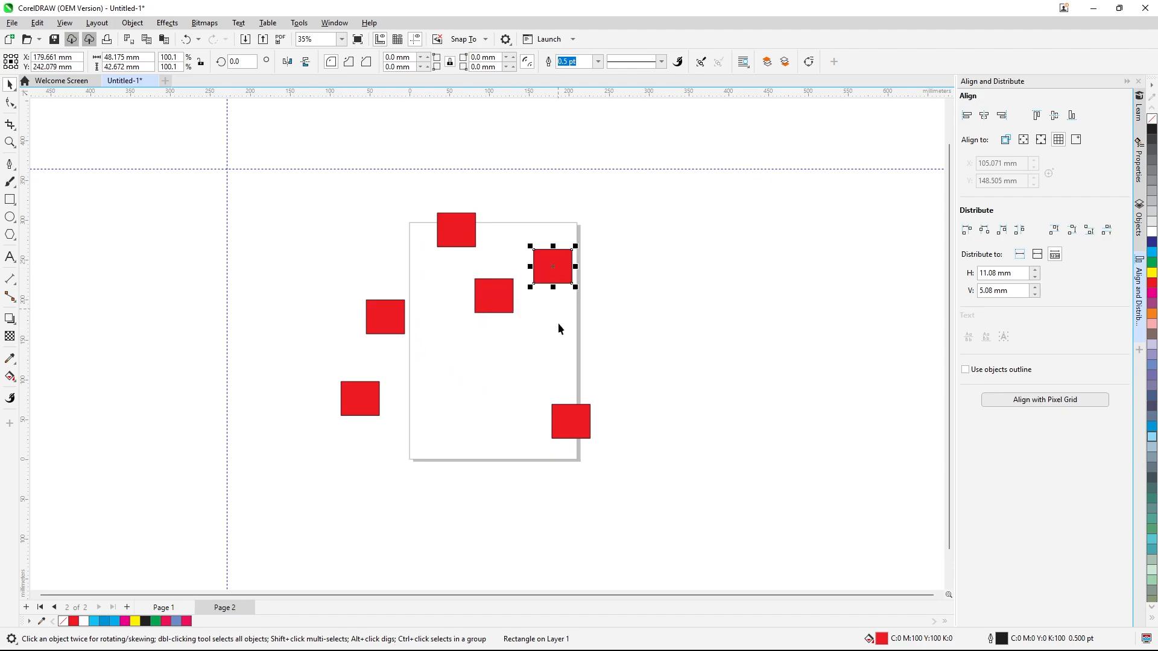
pyautogui.moveTo(579, 419); pyautogui.dragTo(587, 363)
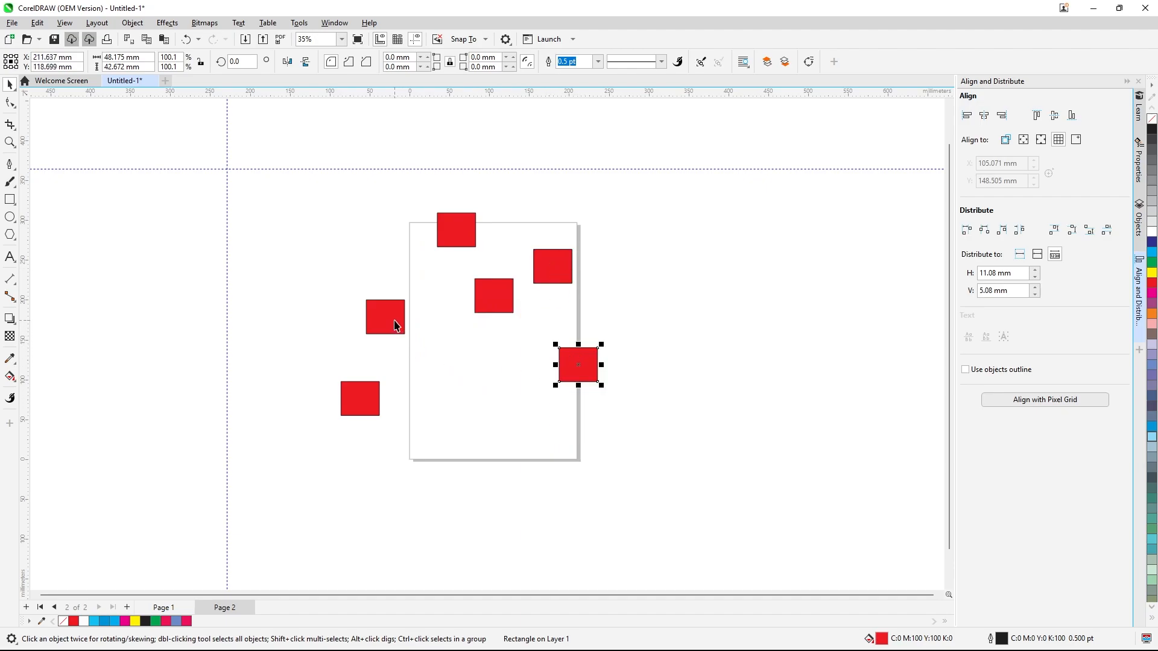
pyautogui.moveTo(395, 325); pyautogui.dragTo(468, 399)
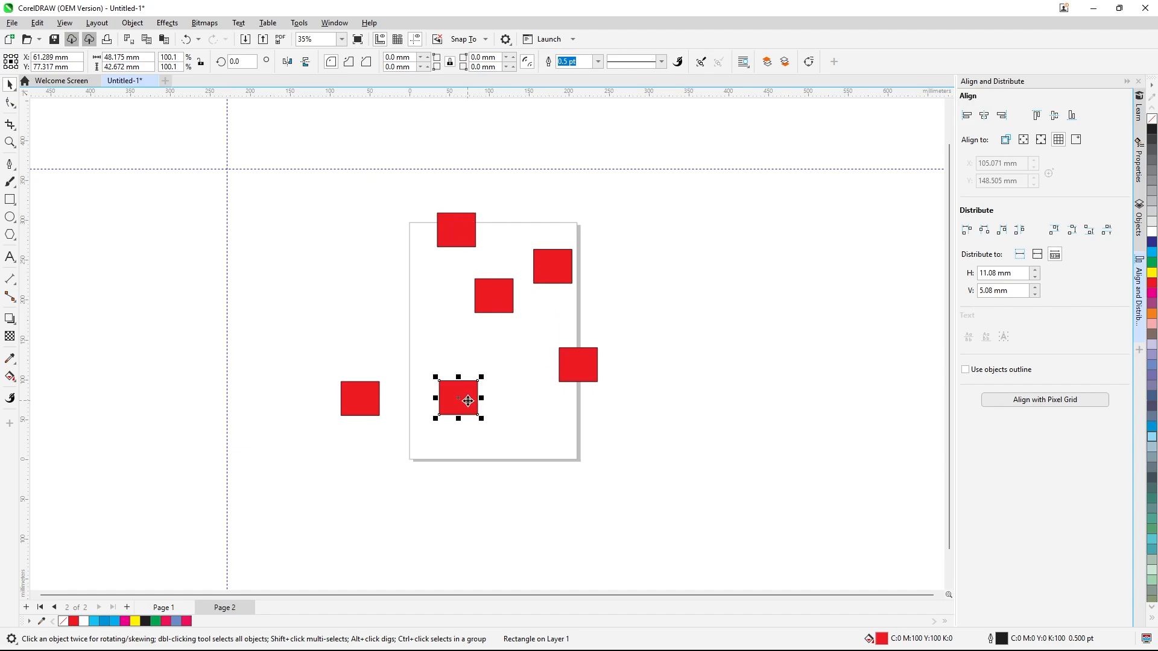
pyautogui.moveTo(468, 400); pyautogui.dragTo(477, 412)
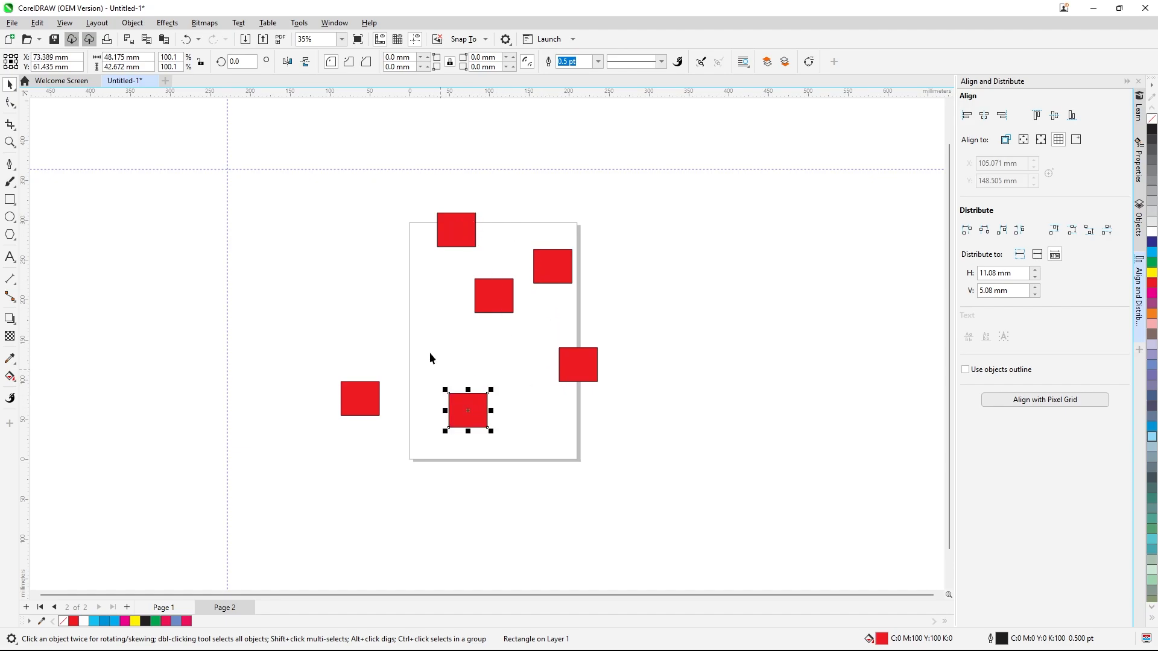
# Align the left edges of all six rectangles to the selected objects, then undo the alignment
pyautogui.moveTo(297, 177); pyautogui.dragTo(709, 473)
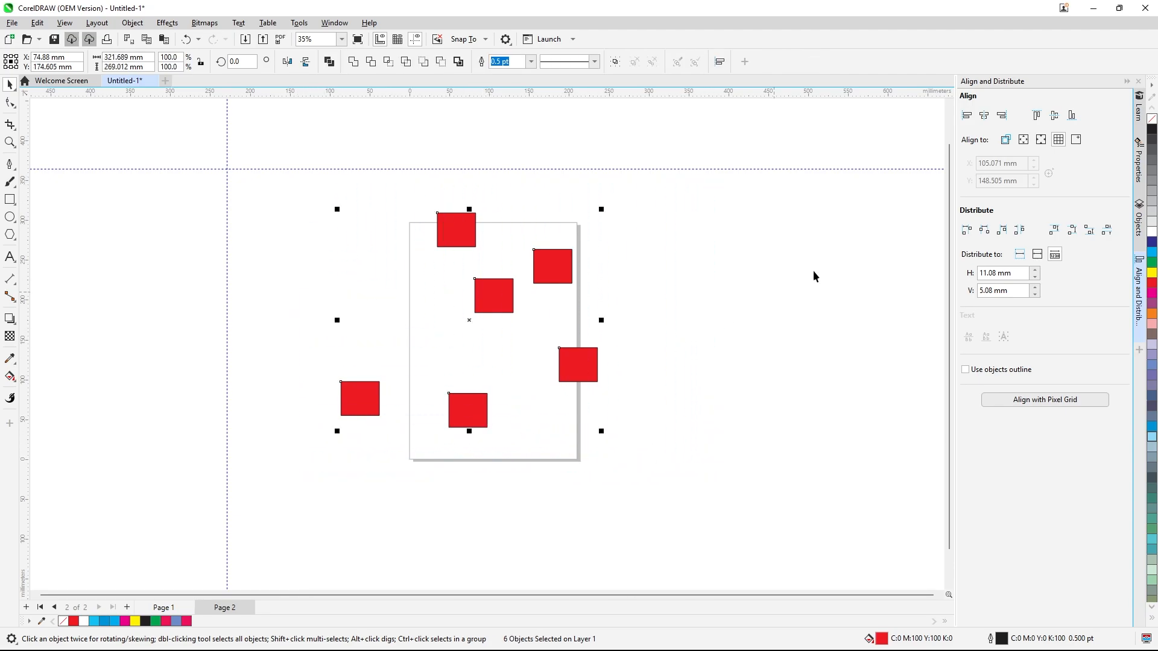
pyautogui.click(965, 117)
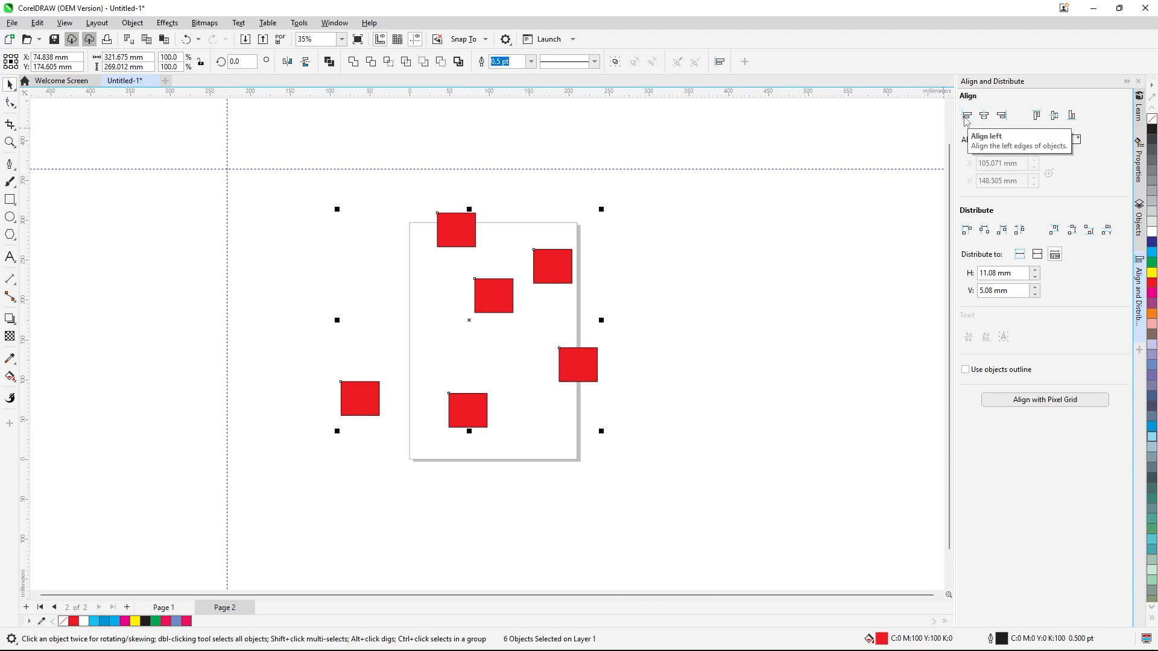
pyautogui.click(864, 201)
pyautogui.moveTo(324, 185); pyautogui.dragTo(726, 452)
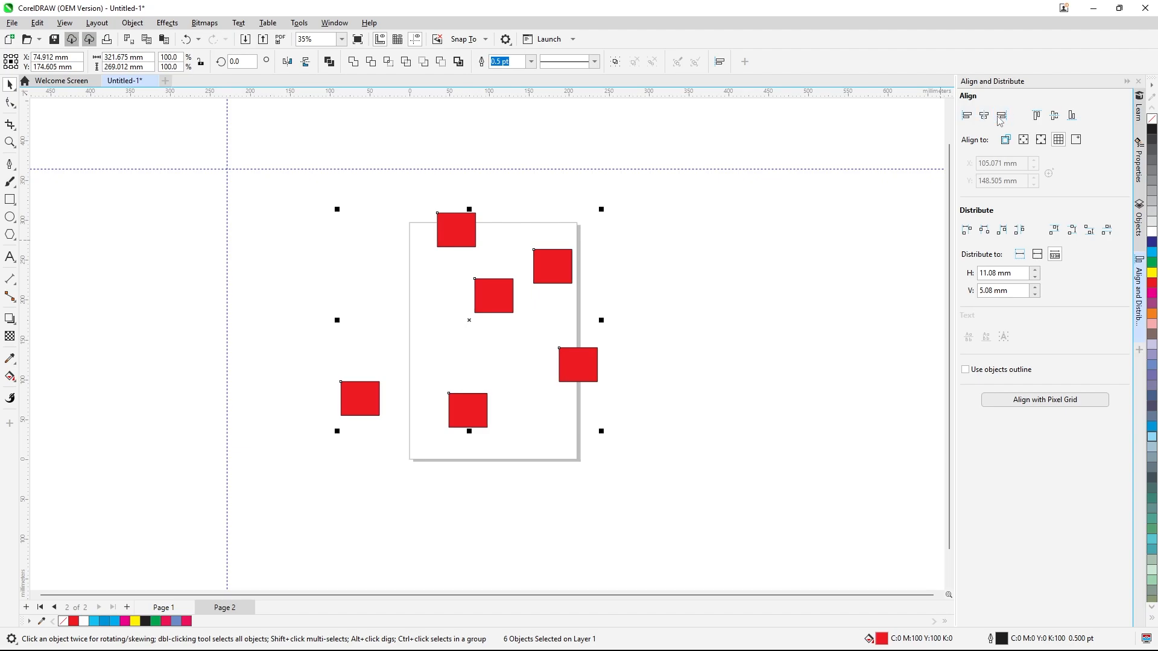
pyautogui.click(828, 270)
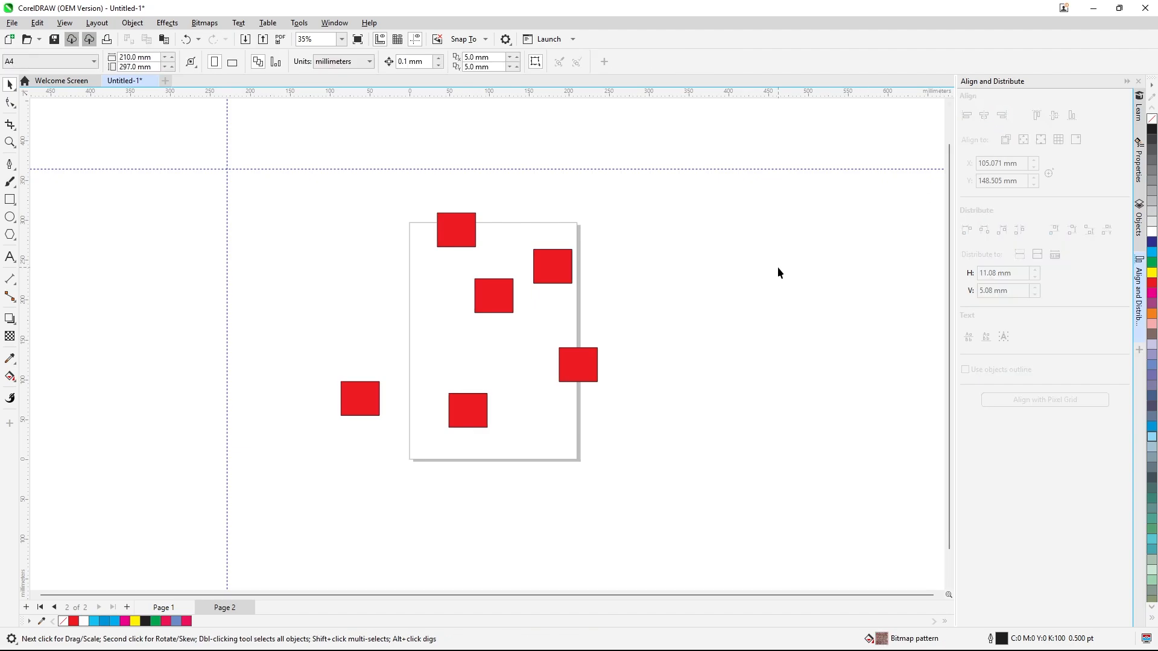
pyautogui.moveTo(306, 186); pyautogui.dragTo(670, 462)
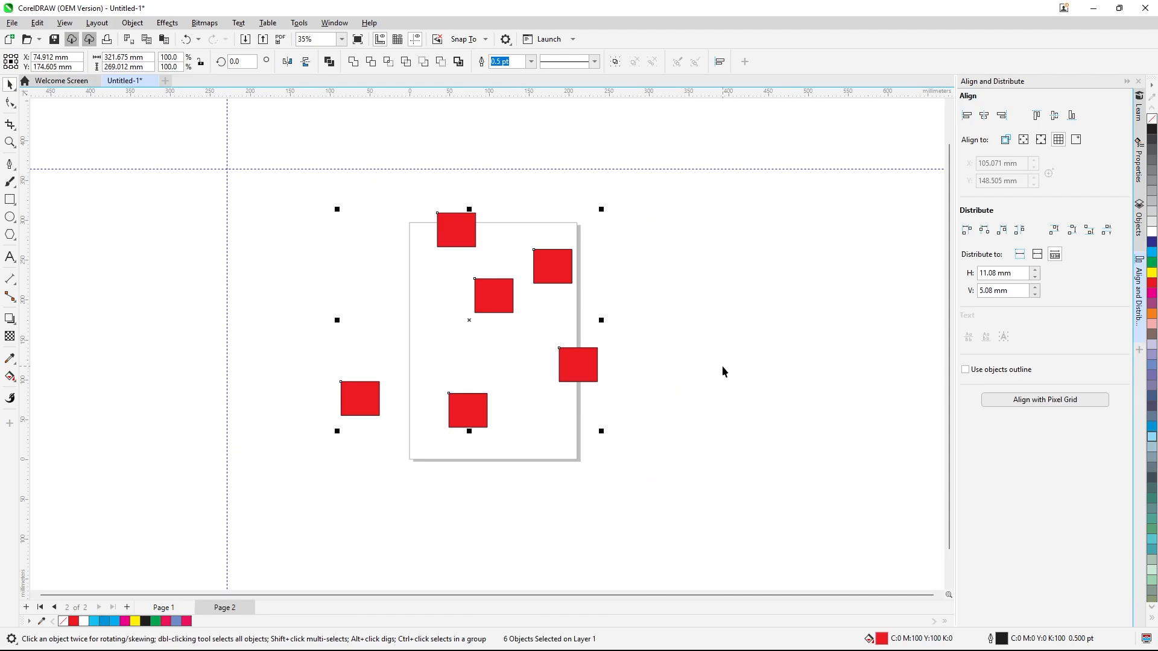
pyautogui.click(1005, 141)
pyautogui.click(967, 116)
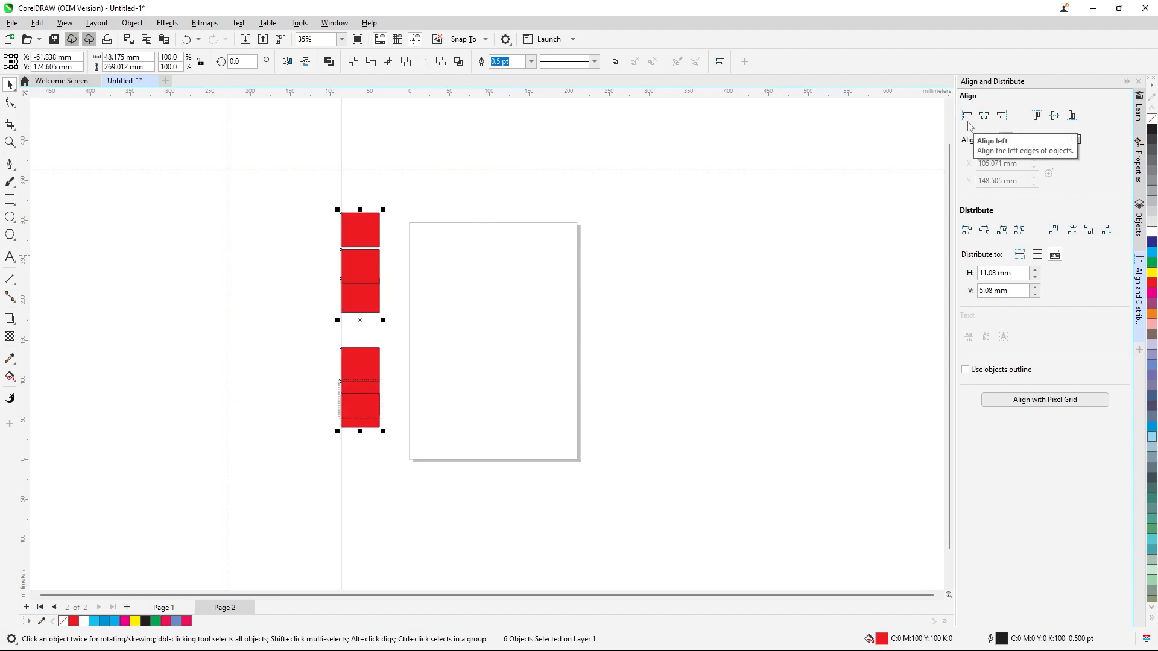
pyautogui.hotkey('ctrl', 'z')
pyautogui.click(735, 269)
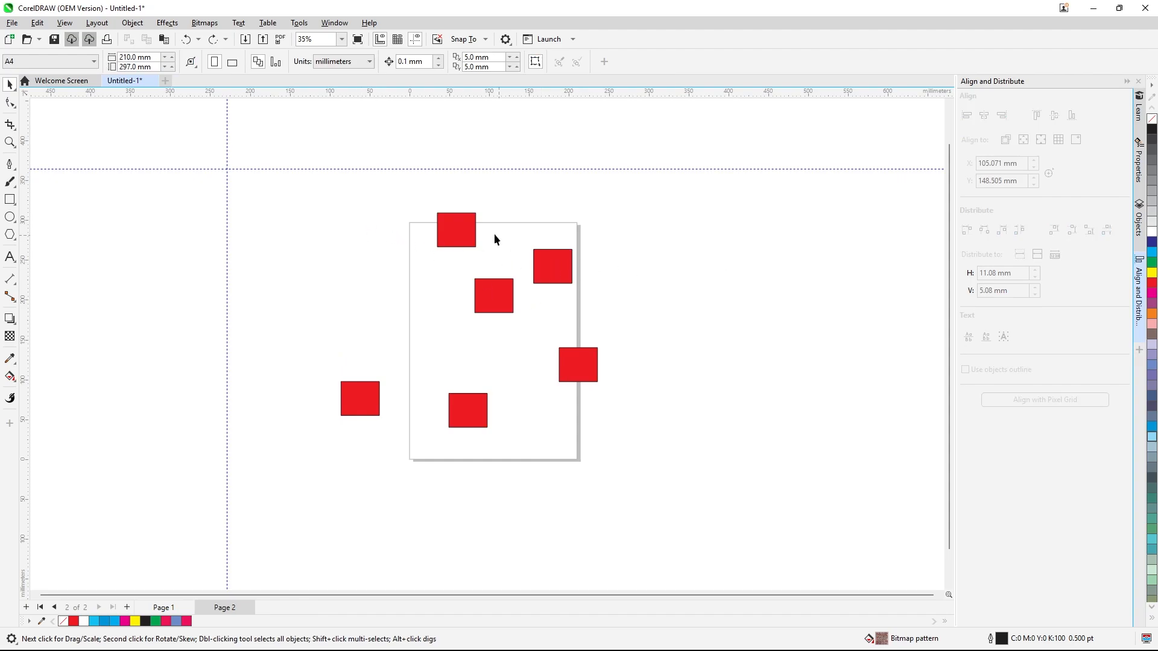
# Align the six rectangles' centres horizontally, then undo the alignment
pyautogui.click(470, 233)
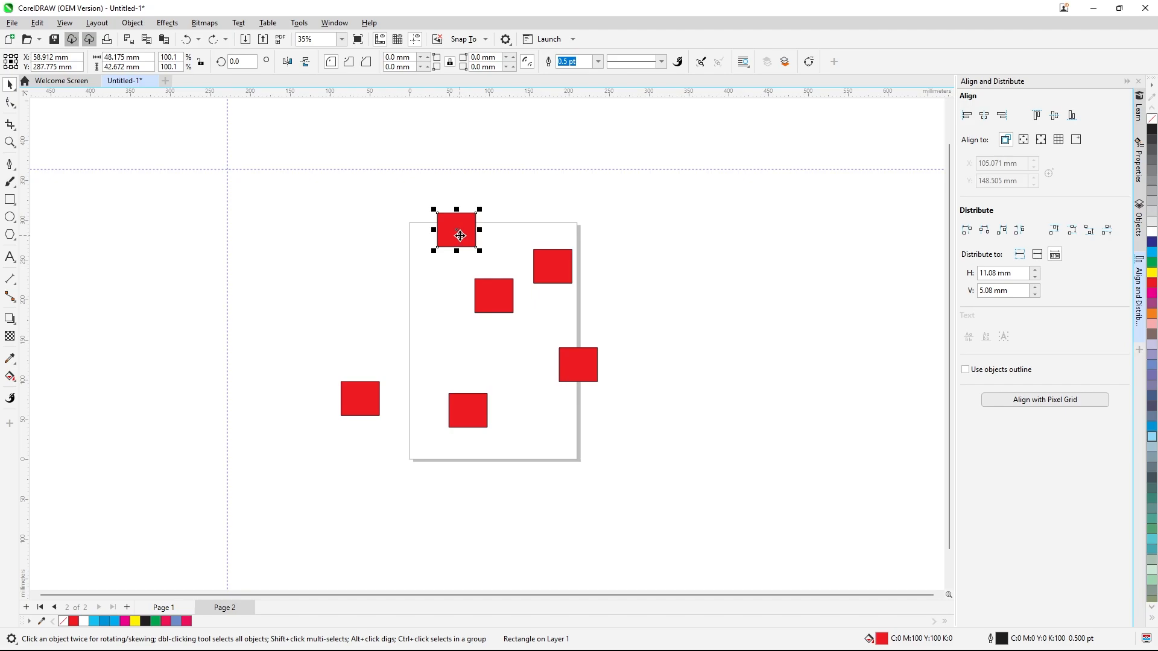
pyautogui.moveTo(285, 187); pyautogui.dragTo(684, 502)
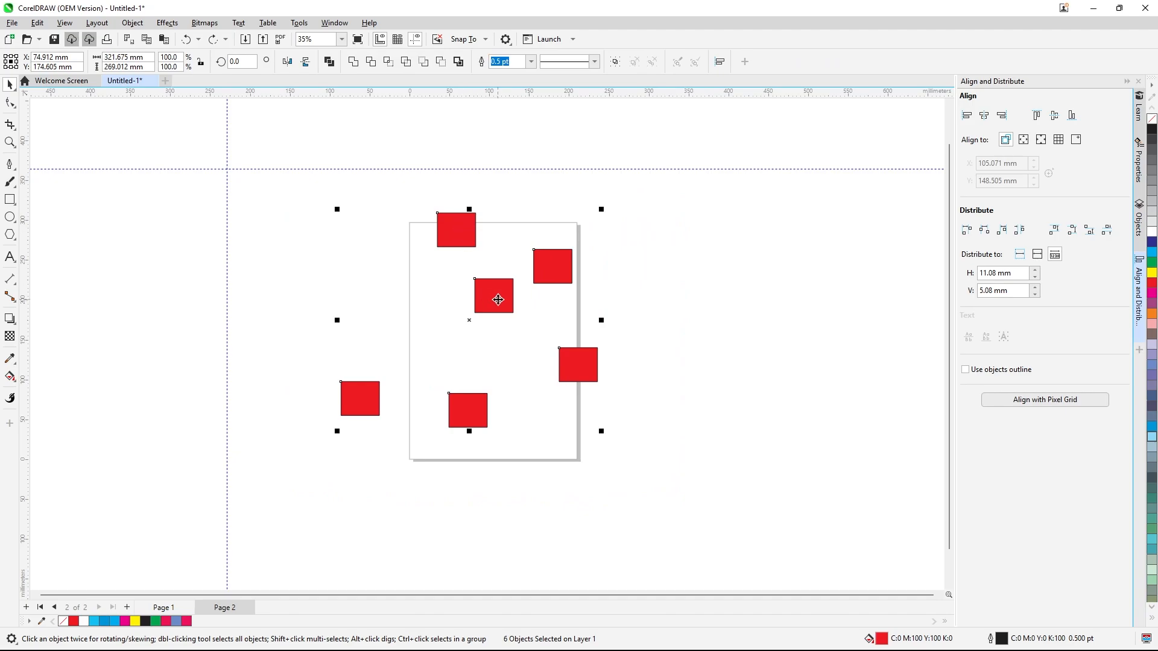
pyautogui.click(984, 117)
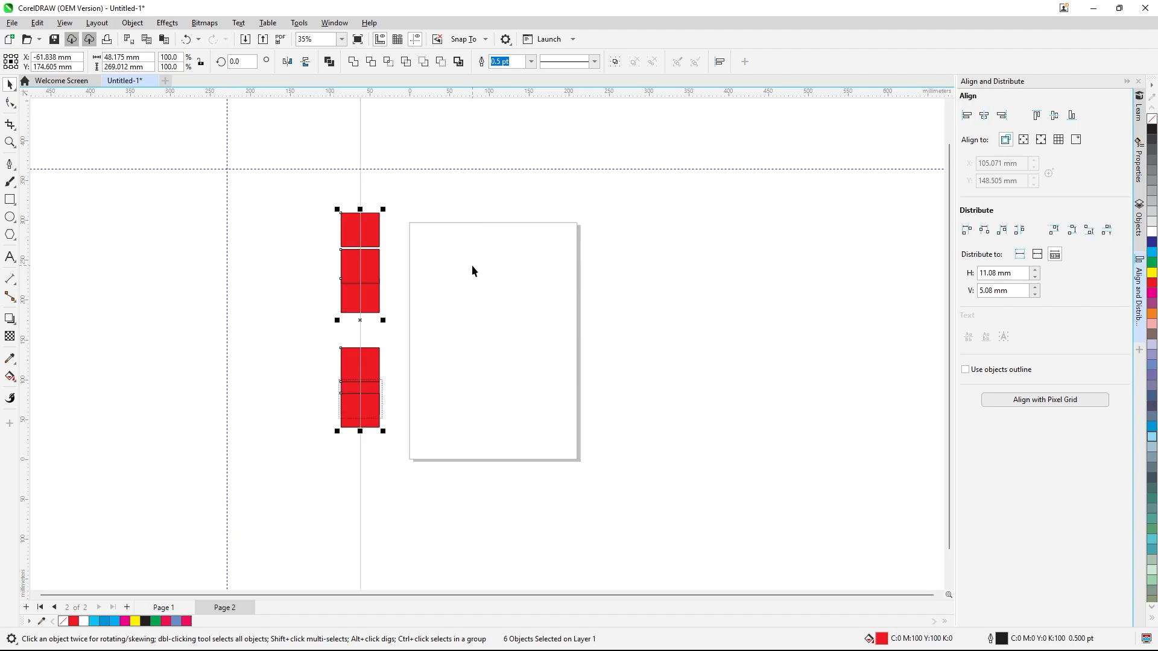
pyautogui.hotkey('ctrl', 'z')
pyautogui.click(649, 276)
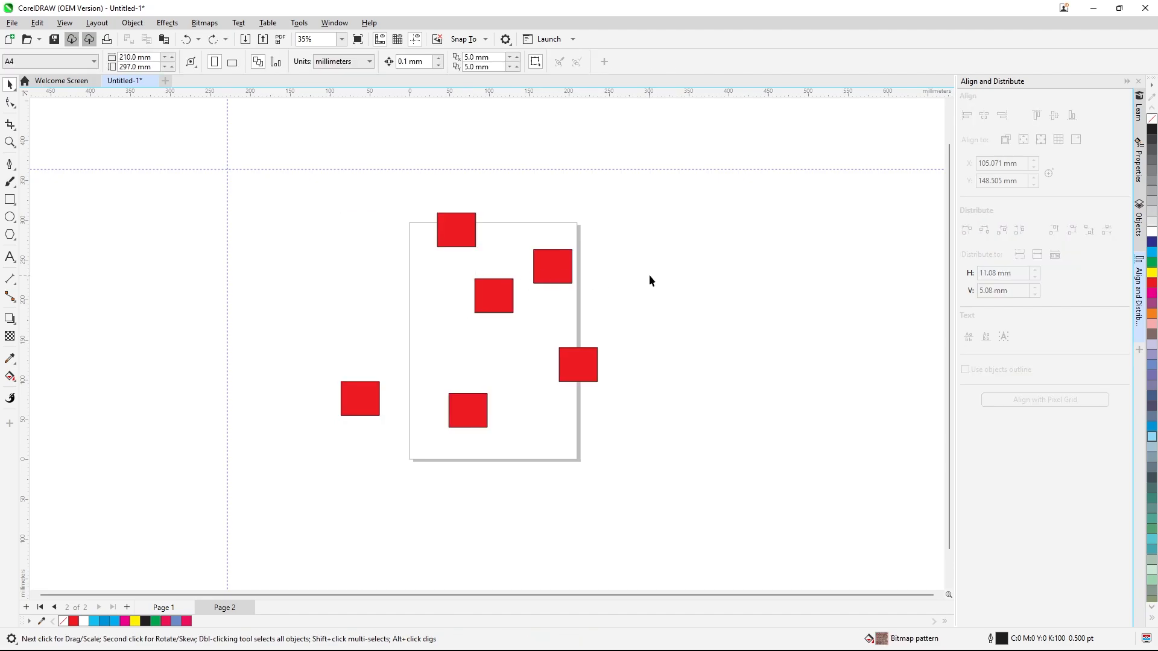
# Align the right edges of all six rectangles to the selected objects
pyautogui.click(589, 360)
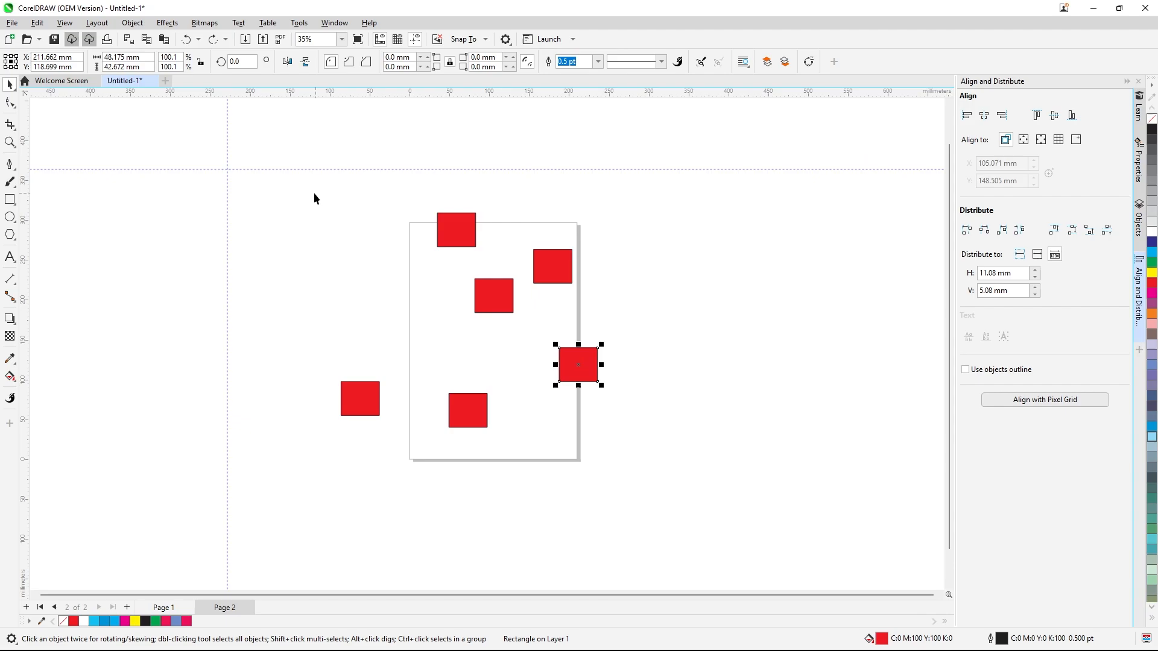
pyautogui.moveTo(314, 193); pyautogui.dragTo(685, 472)
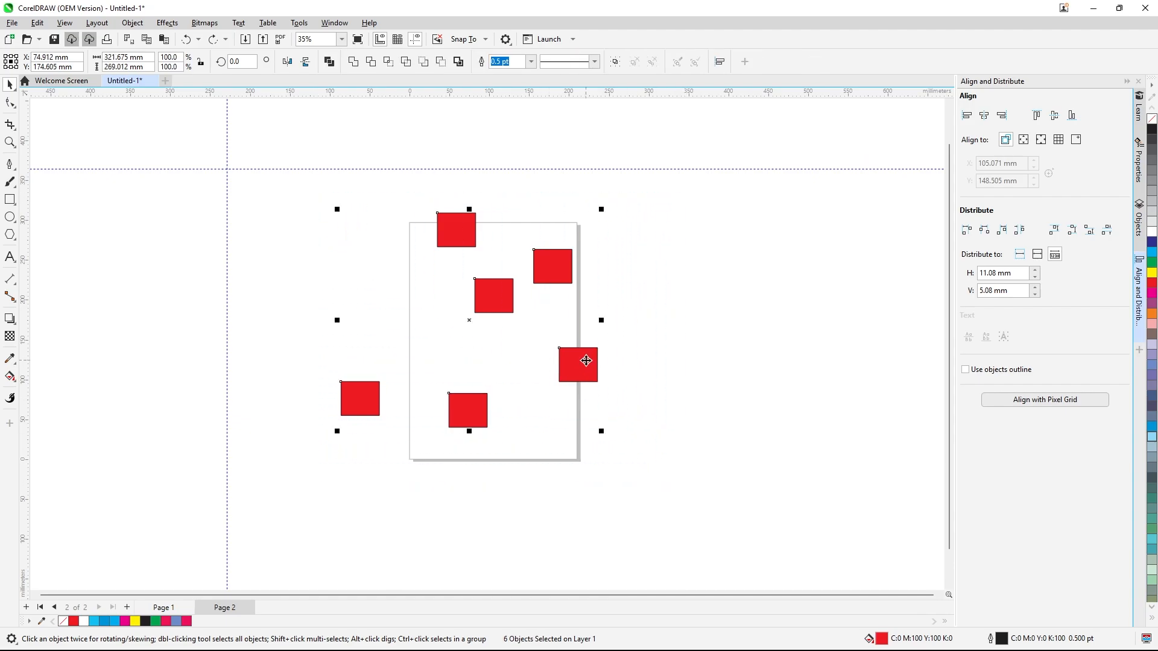
pyautogui.click(1000, 115)
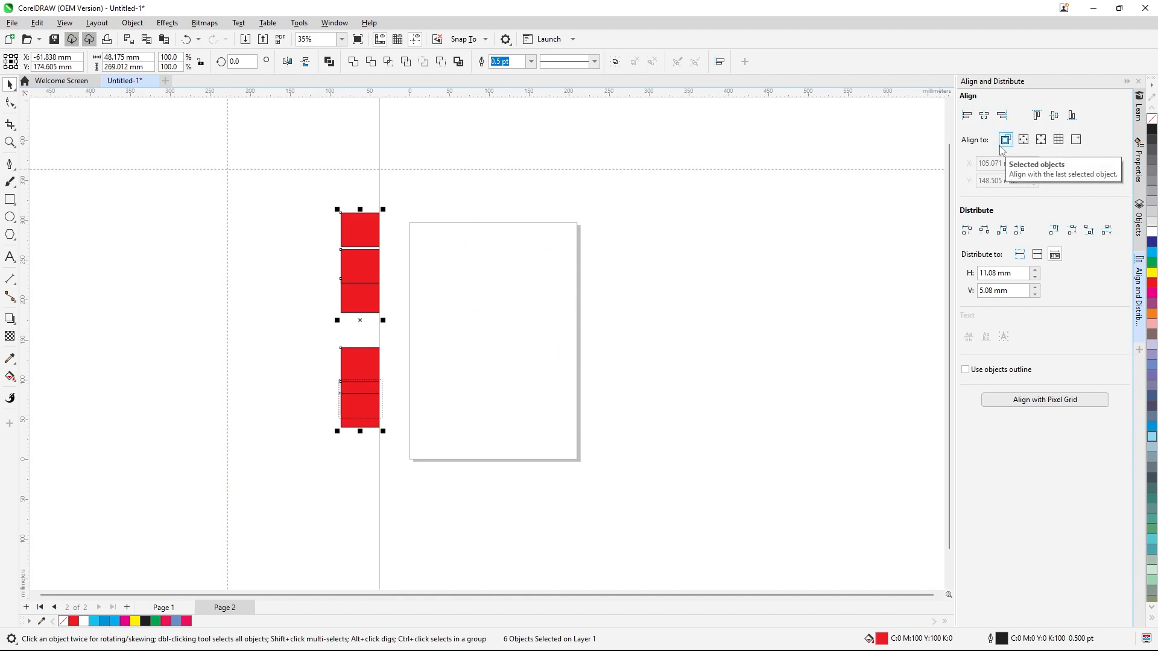
pyautogui.click(868, 287)
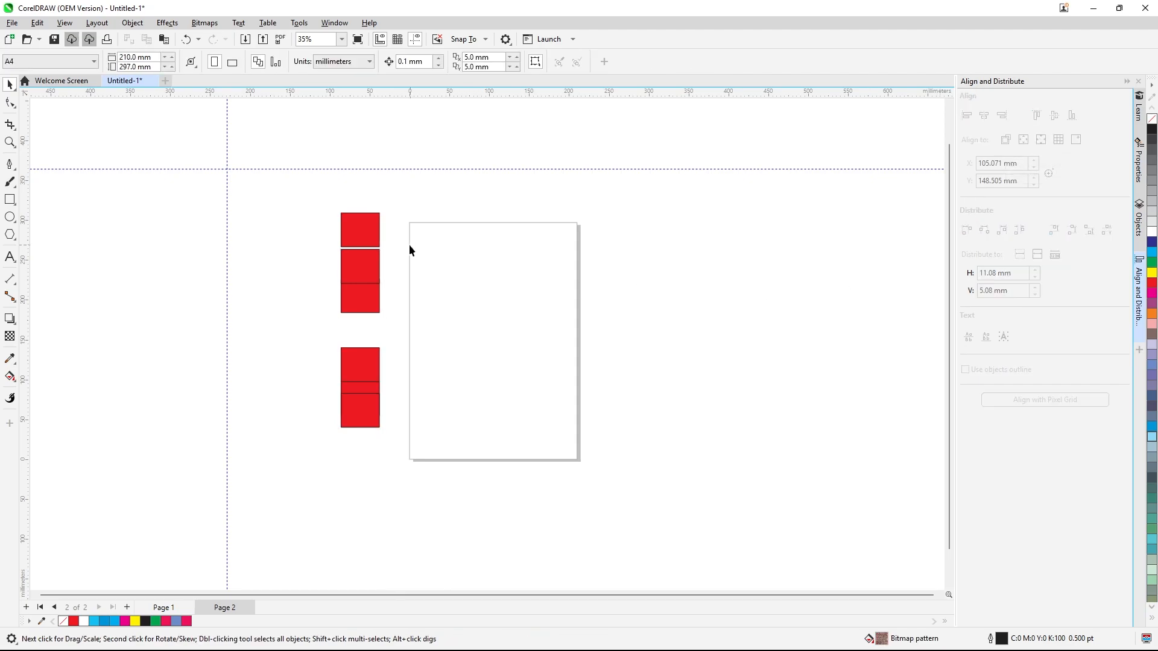
# Move four of the stacked rectangles to new scattered positions around the page
pyautogui.moveTo(362, 234); pyautogui.dragTo(539, 232)
pyautogui.moveTo(366, 280); pyautogui.dragTo(485, 286)
pyautogui.moveTo(366, 374); pyautogui.dragTo(410, 349)
pyautogui.moveTo(366, 401); pyautogui.dragTo(369, 430)
# Align the top edges of all six rectangles, then undo the alignment
pyautogui.moveTo(301, 162); pyautogui.dragTo(743, 534)
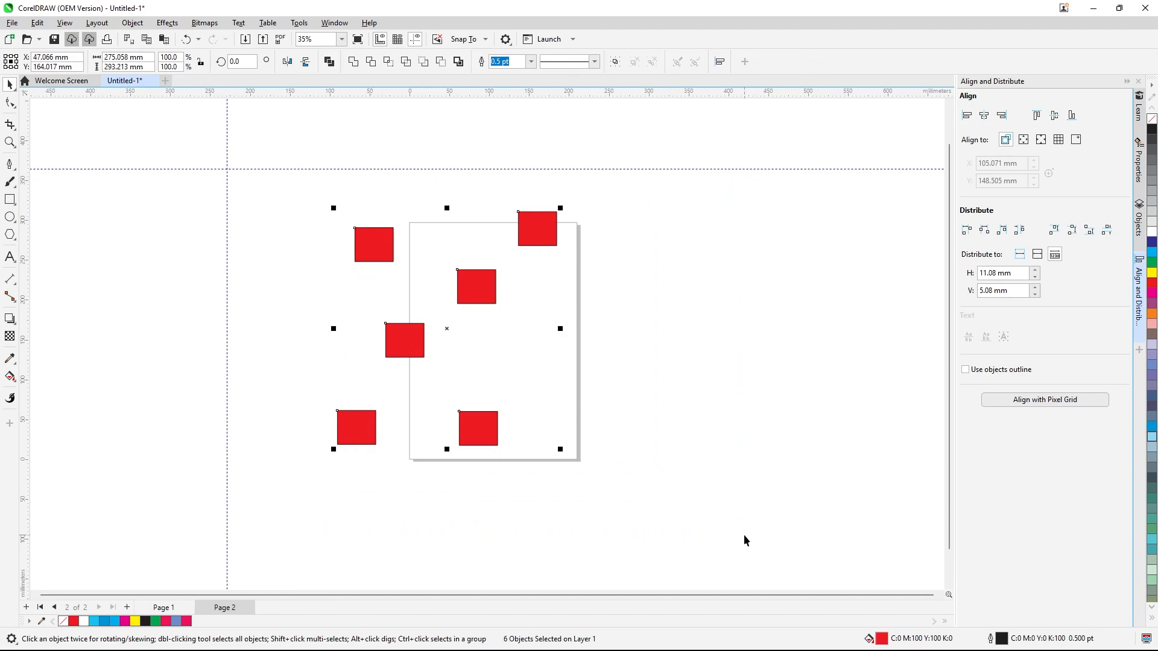
pyautogui.click(1037, 116)
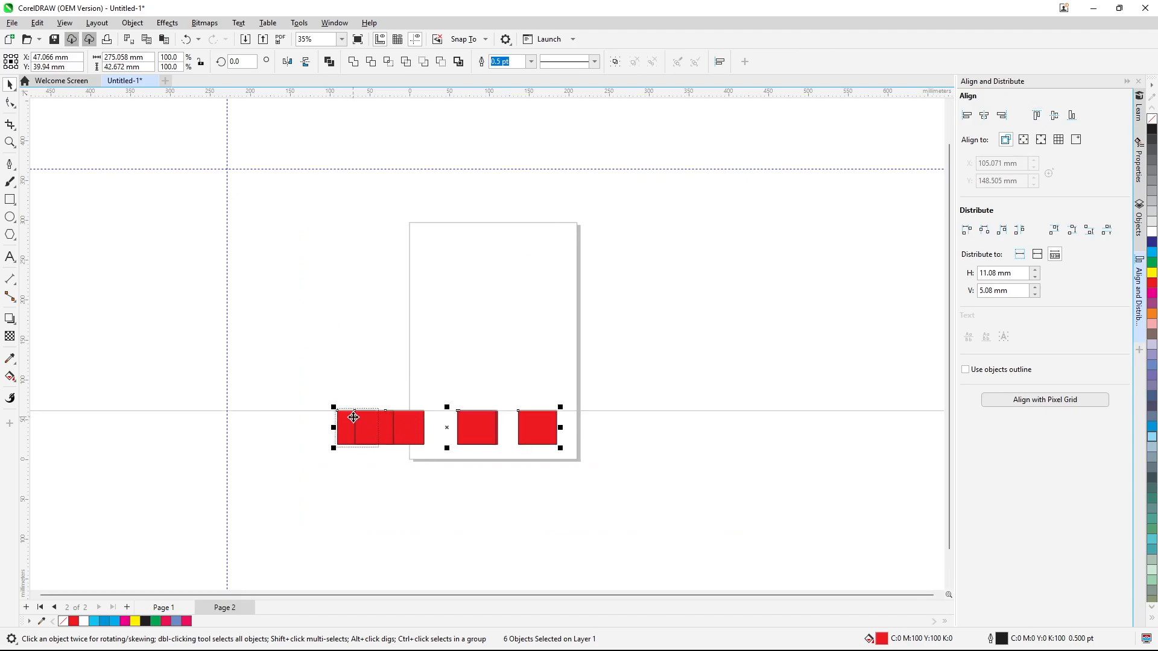
pyautogui.hotkey('ctrl', 'z')
pyautogui.click(472, 345)
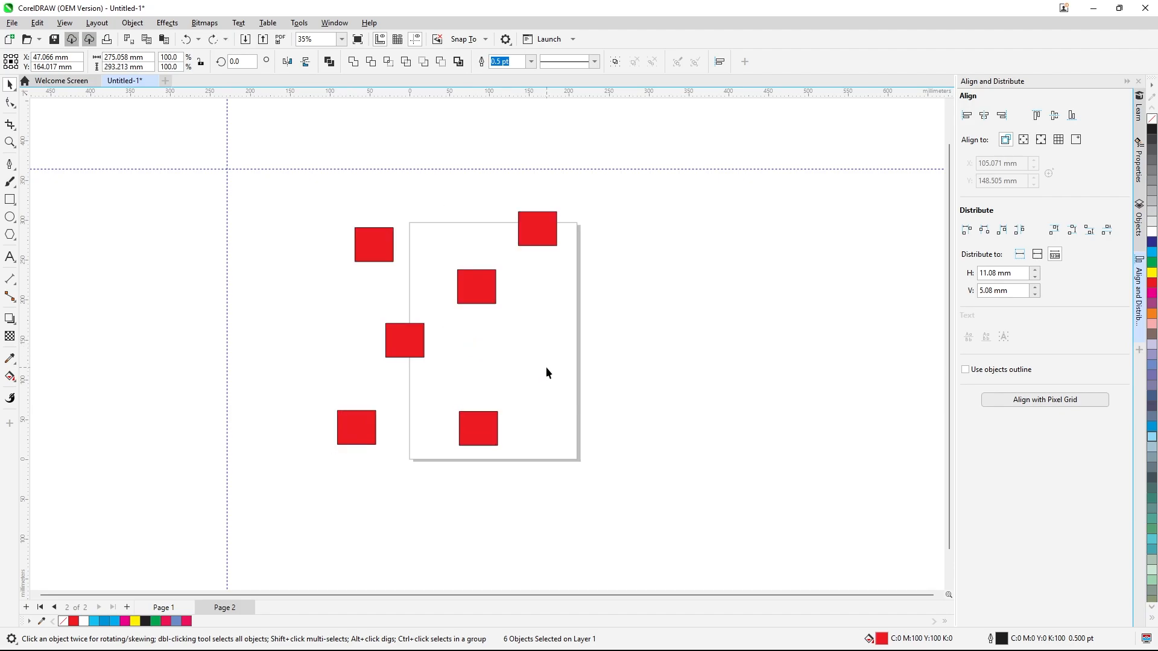
# Align the vertical centres of all six rectangles, then undo the alignment
pyautogui.click(553, 229)
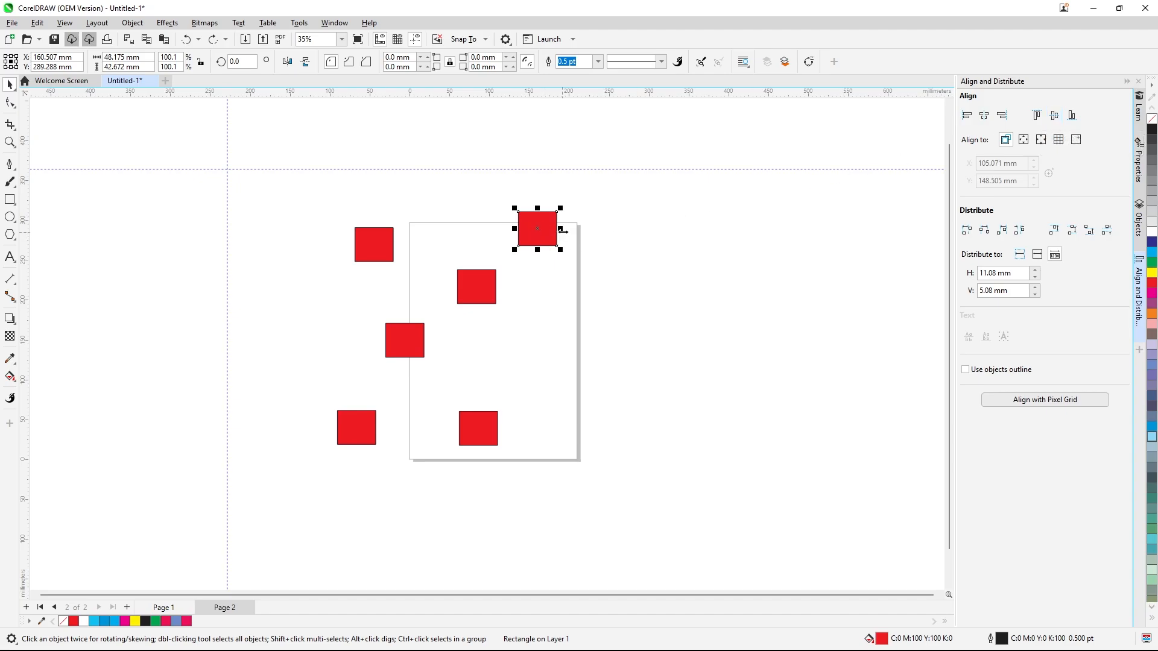
pyautogui.click(1055, 121)
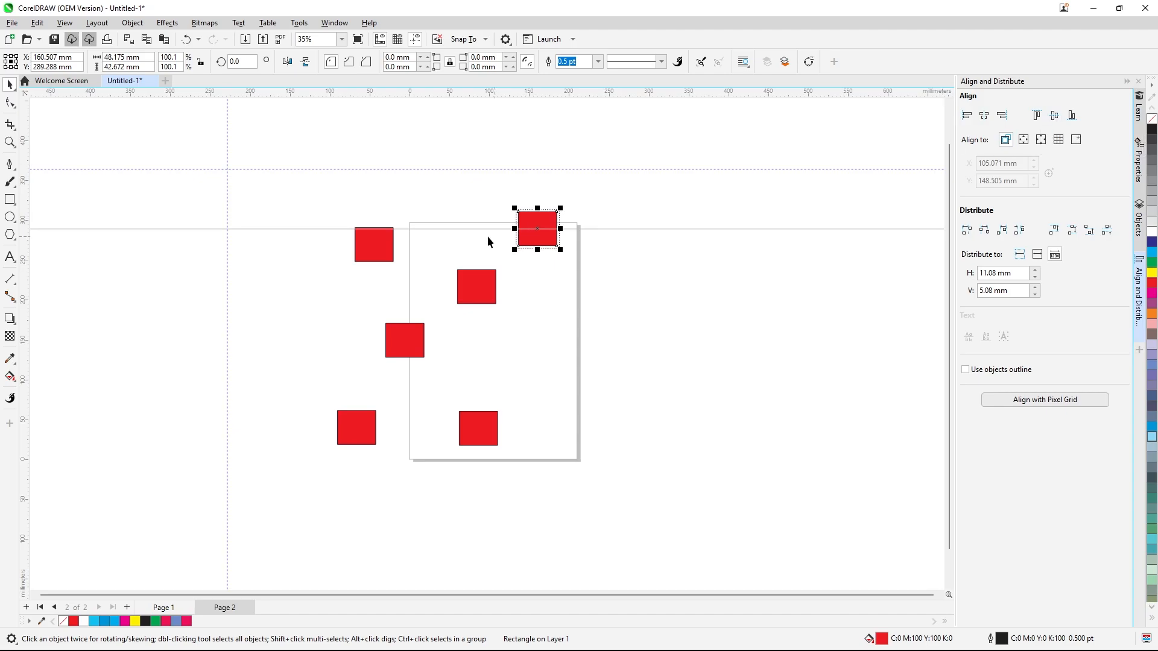
pyautogui.click(608, 210)
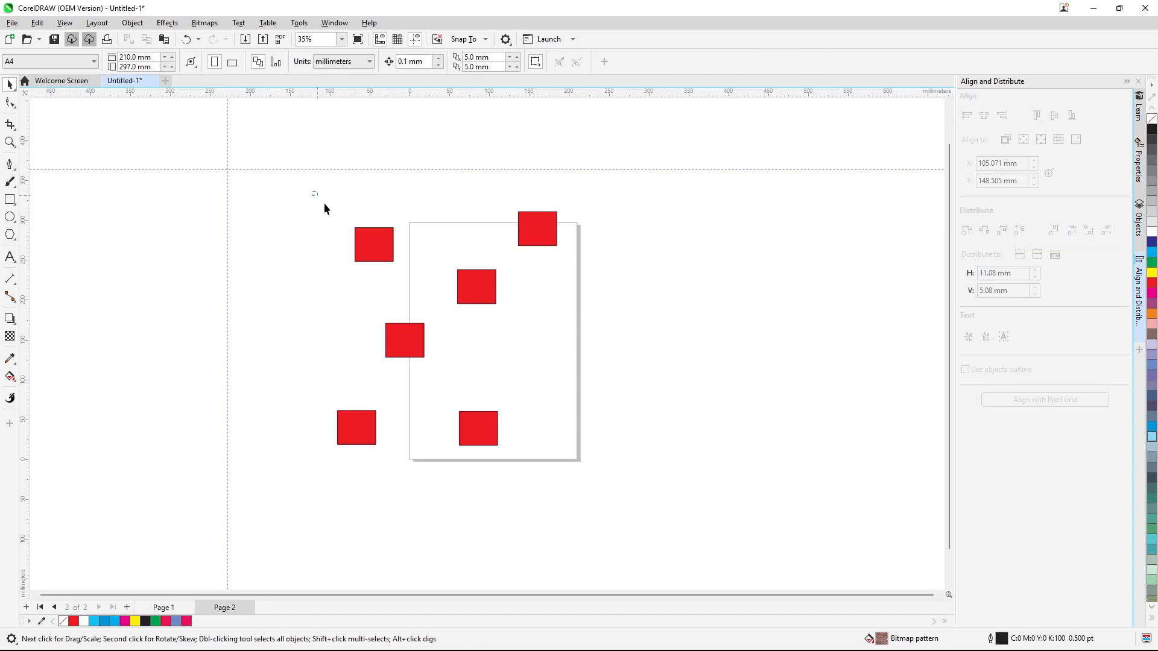
pyautogui.moveTo(705, 502); pyautogui.dragTo(705, 501)
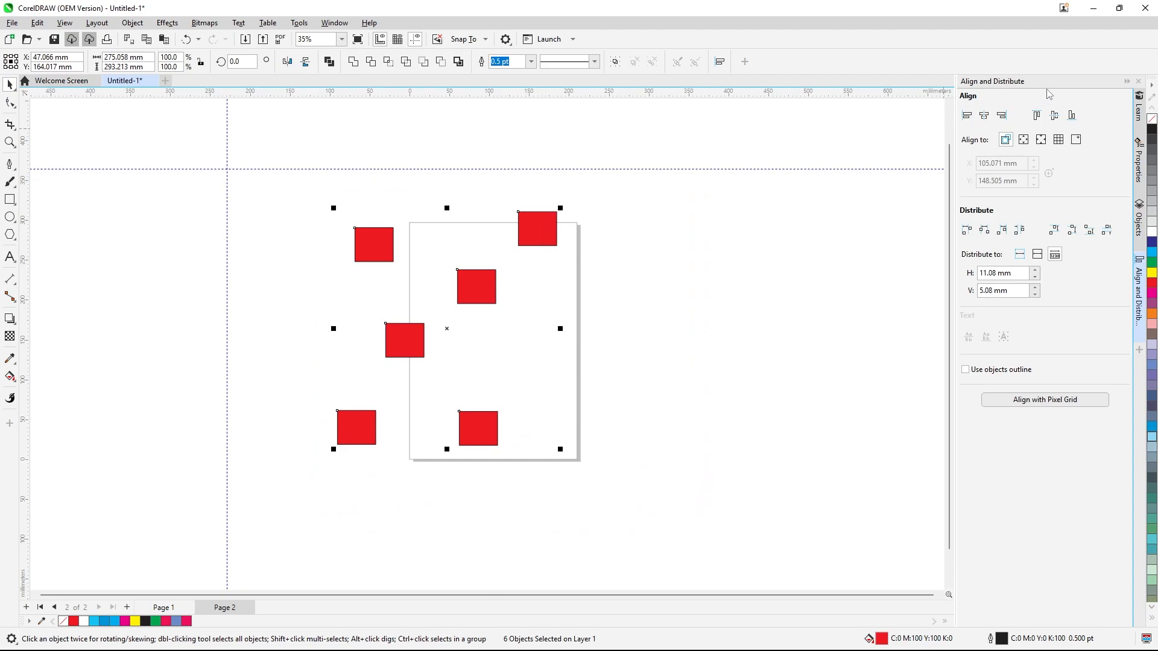
pyautogui.click(1055, 116)
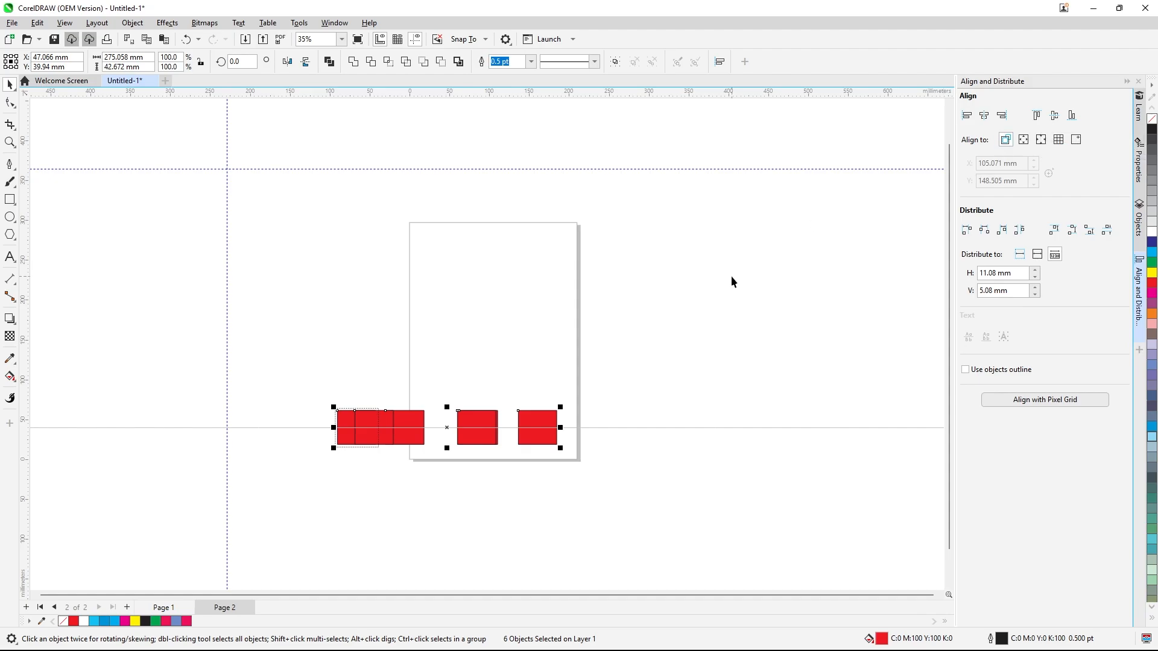
pyautogui.hotkey('ctrl', 'z')
# Move one rectangle beyond the page's right edge
pyautogui.moveTo(485, 294); pyautogui.dragTo(635, 326)
# Align the bottom edges of all six rectangles, then undo the alignment
pyautogui.moveTo(299, 184); pyautogui.dragTo(711, 482)
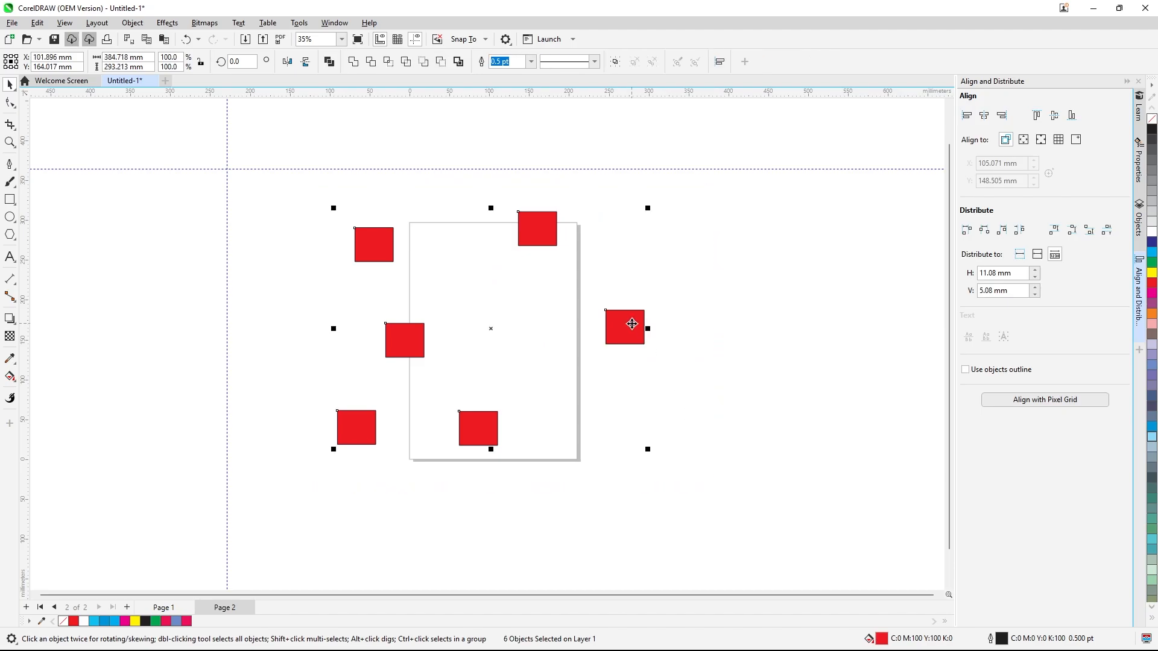
pyautogui.click(1076, 119)
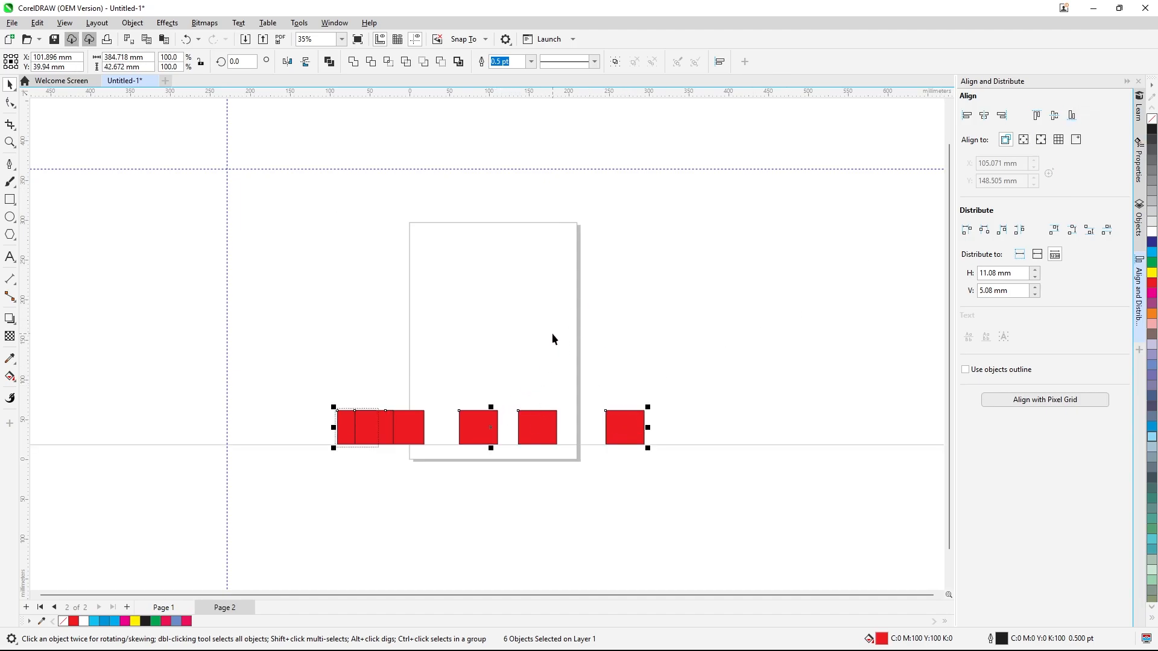
pyautogui.hotkey('ctrl', 'z')
pyautogui.click(714, 307)
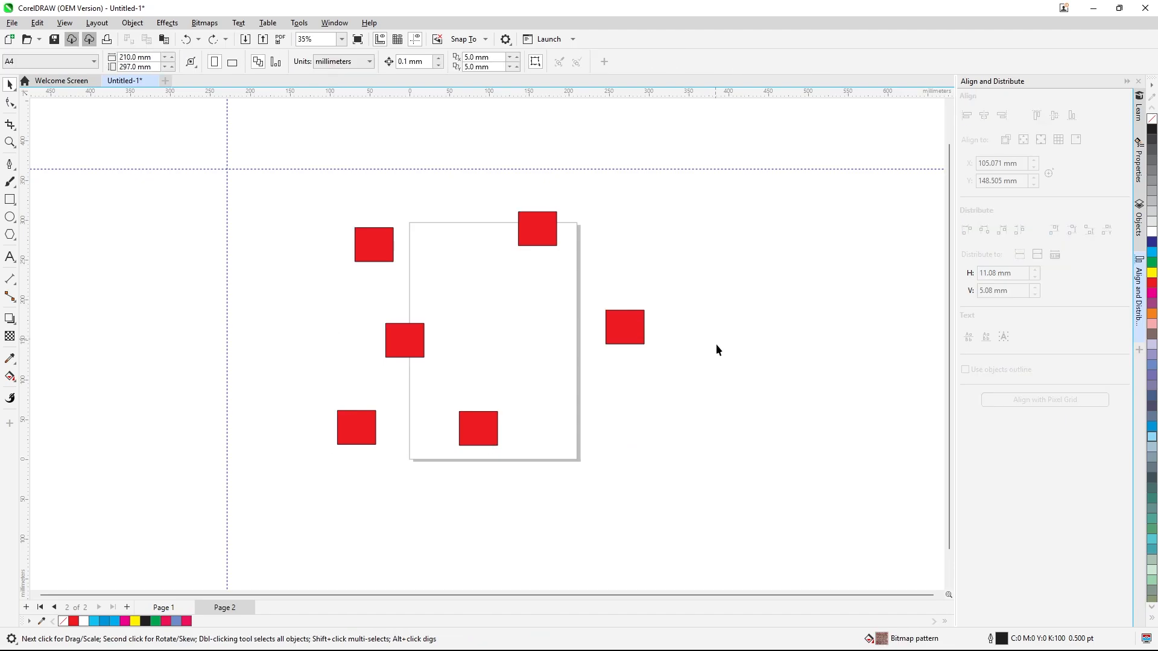
# Set alignment to the page edge and align the six rectangles' left edges to it, then undo
pyautogui.click(544, 234)
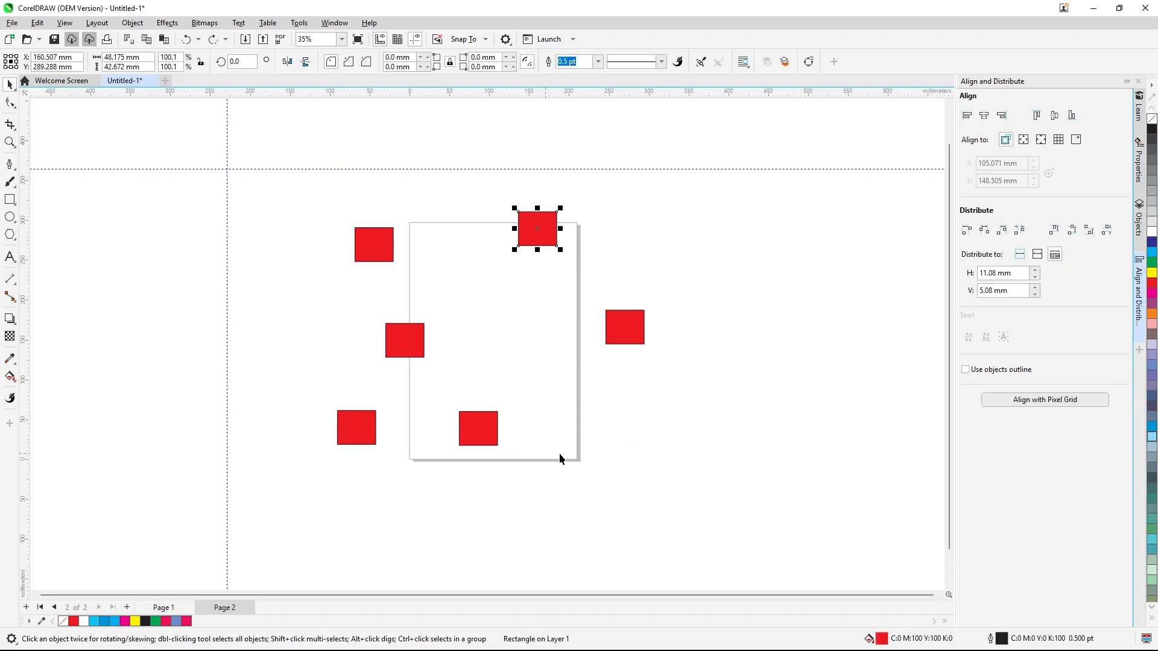
pyautogui.click(1027, 145)
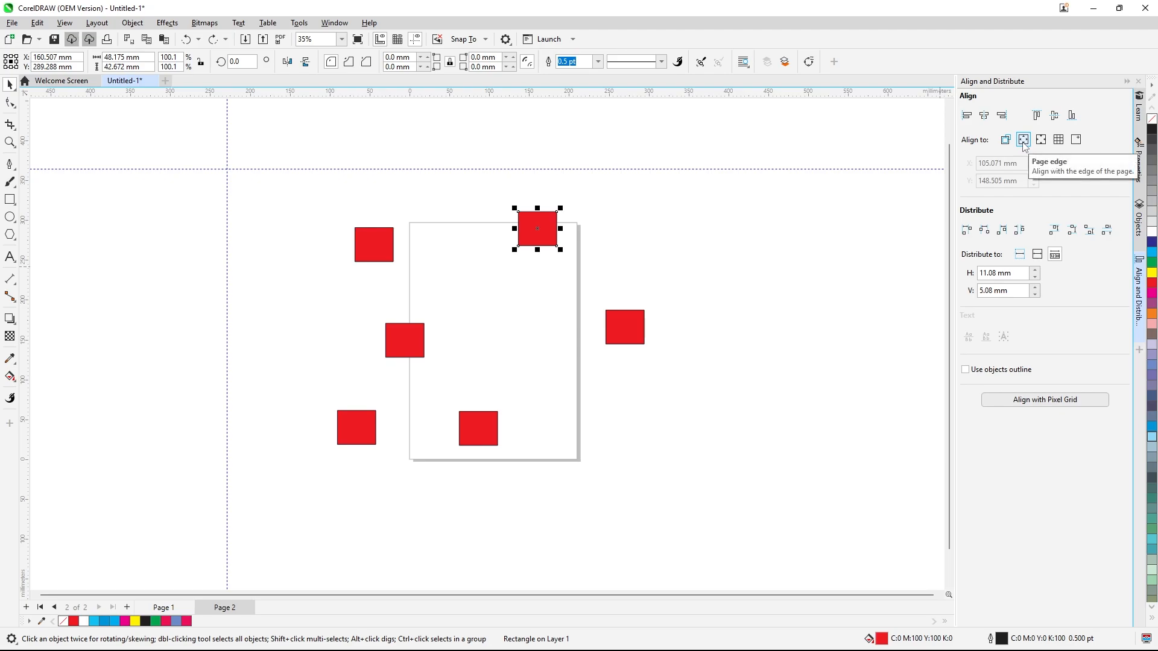
pyautogui.moveTo(285, 184); pyautogui.dragTo(699, 464)
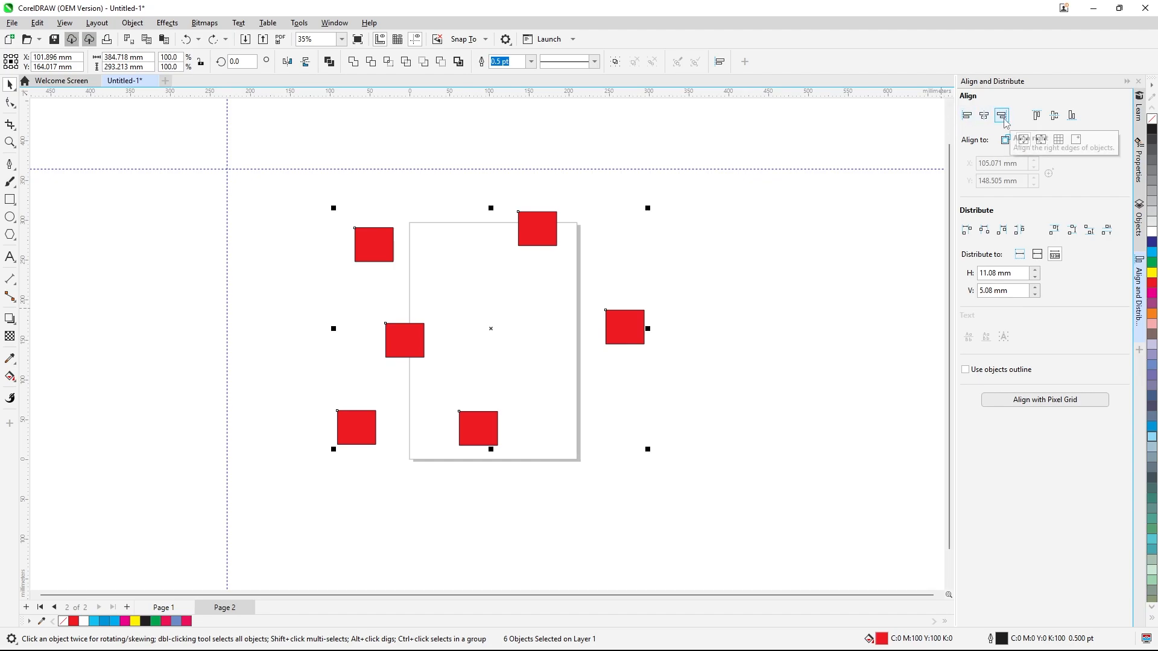
pyautogui.click(966, 116)
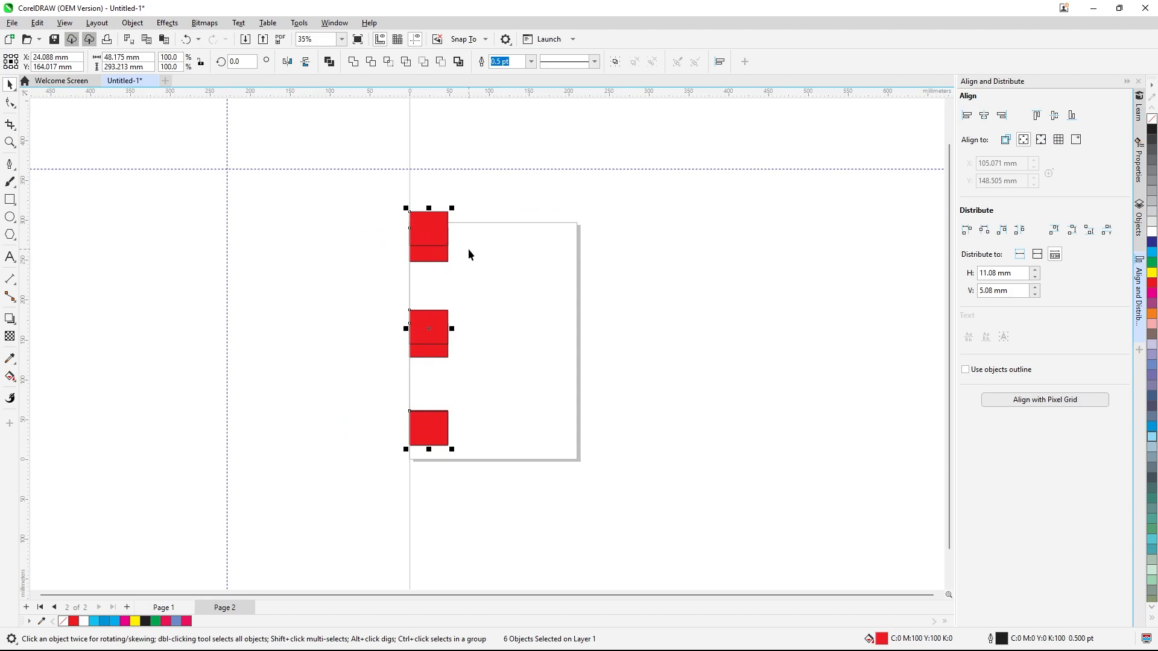
pyautogui.hotkey('ctrl', 'z')
pyautogui.click(538, 303)
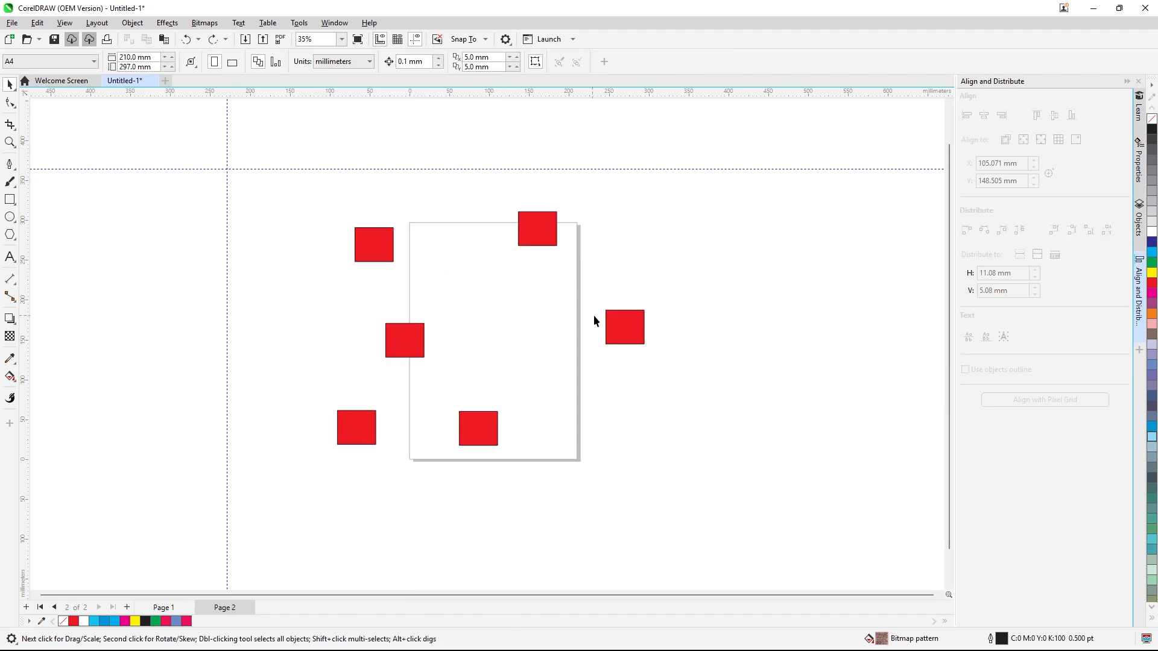
# Align the rectangles' right edges, then their horizontal centres, to the page edge, undoing each alignment
pyautogui.moveTo(357, 215); pyautogui.dragTo(708, 524)
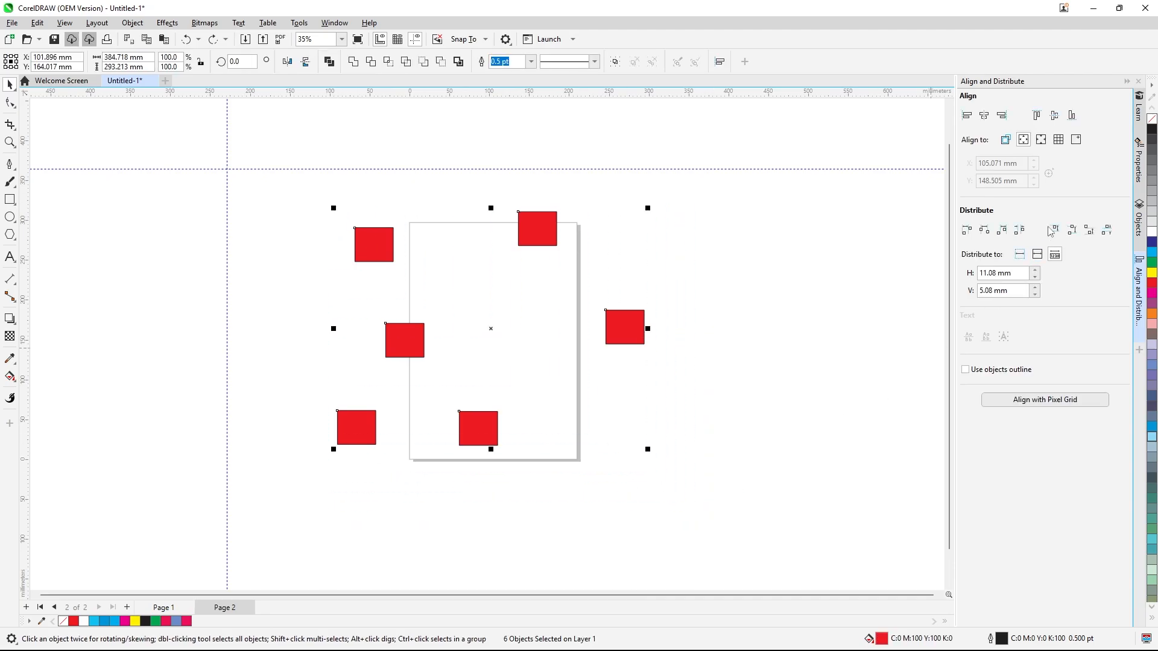
pyautogui.click(1002, 116)
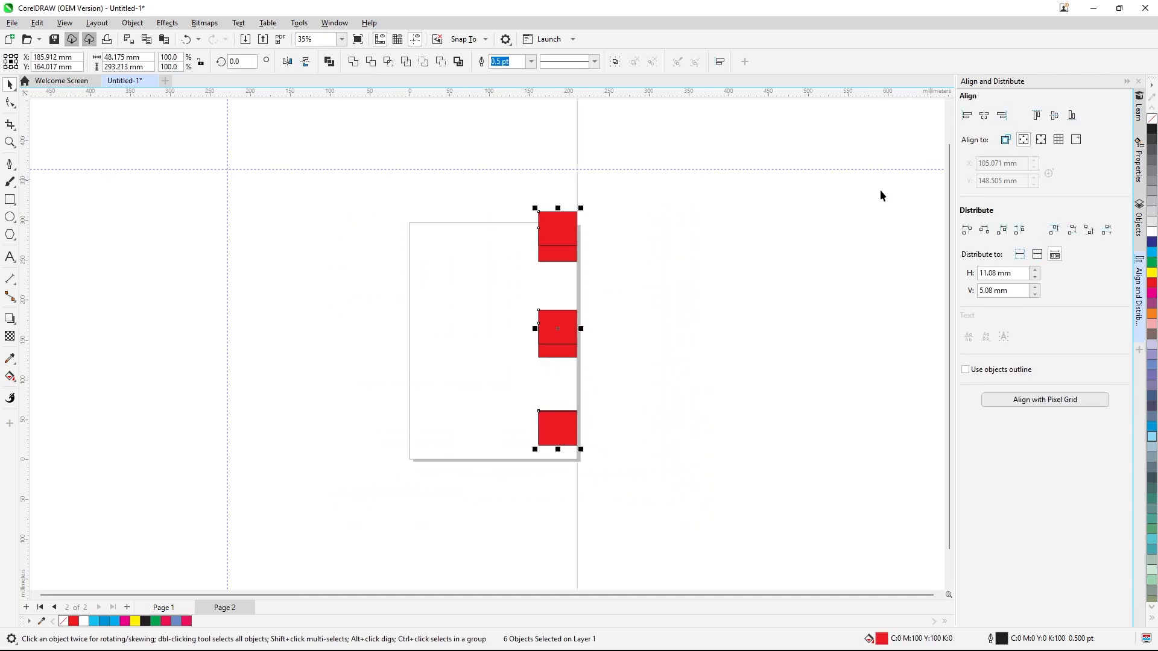
pyautogui.hotkey('ctrl', 'z')
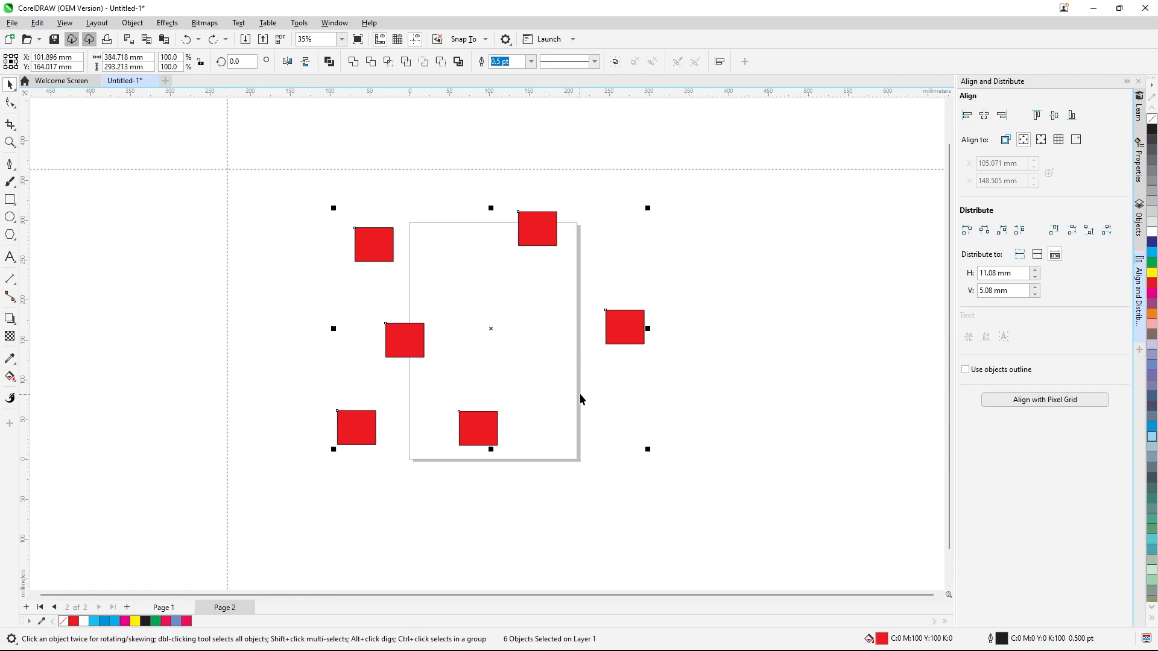
pyautogui.click(984, 116)
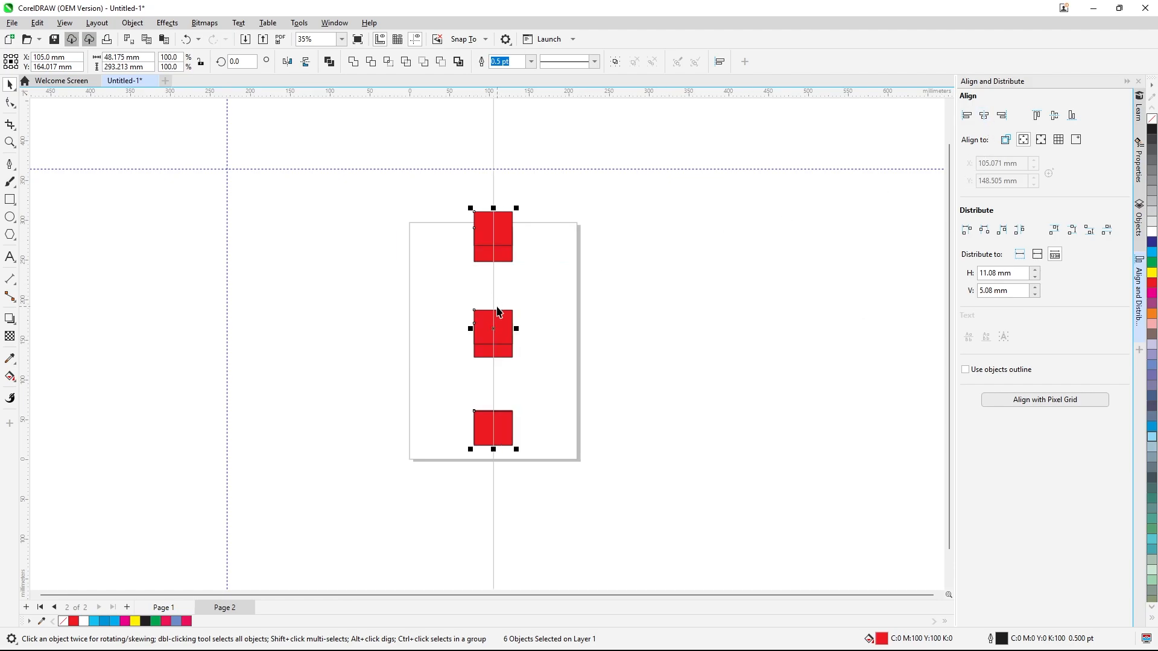
pyautogui.hotkey('ctrl', 'z')
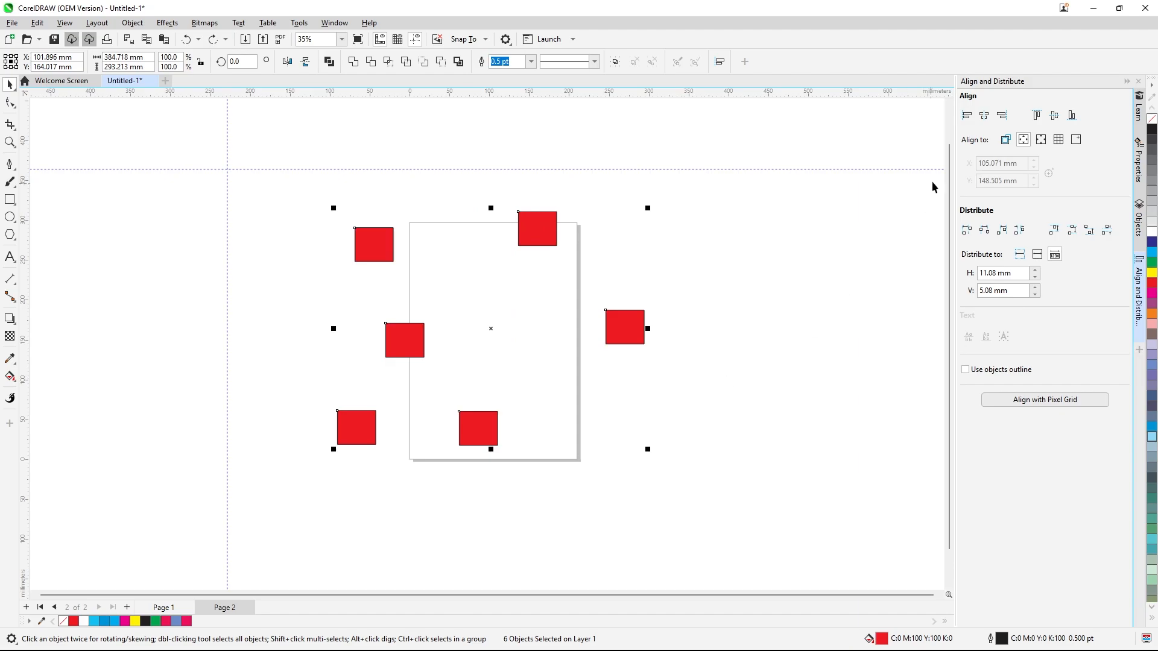
# Align the rectangles' top edges, vertical centres and bottom edges to the page edge, undoing each alignment
pyautogui.click(1037, 115)
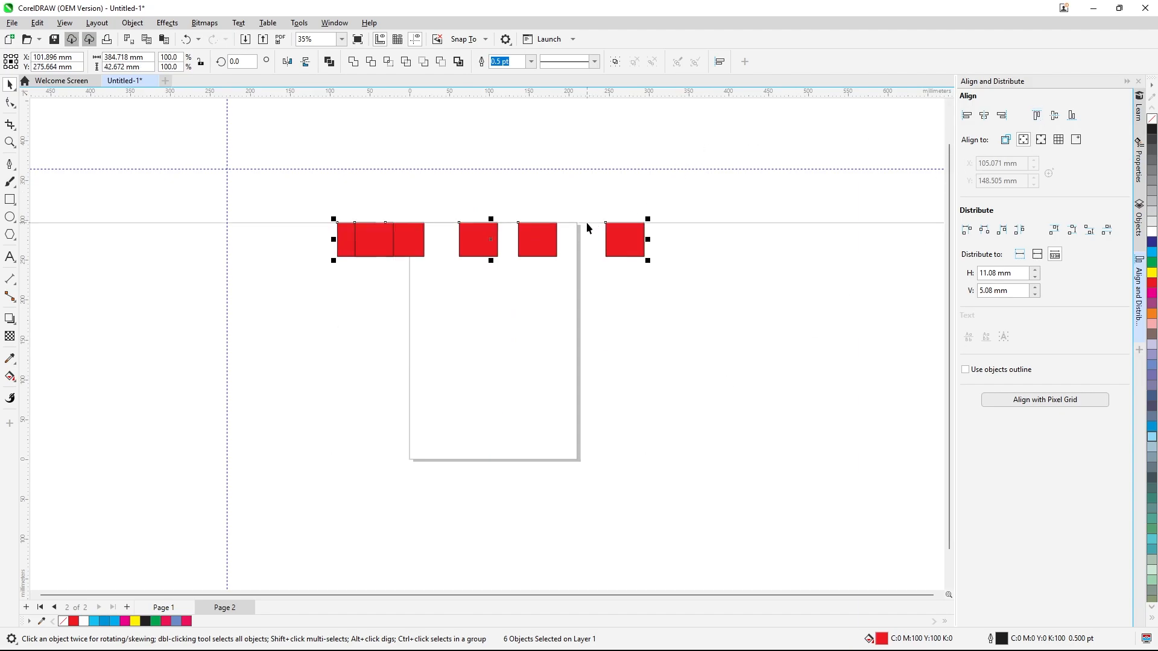
pyautogui.hotkey('ctrl', 'z')
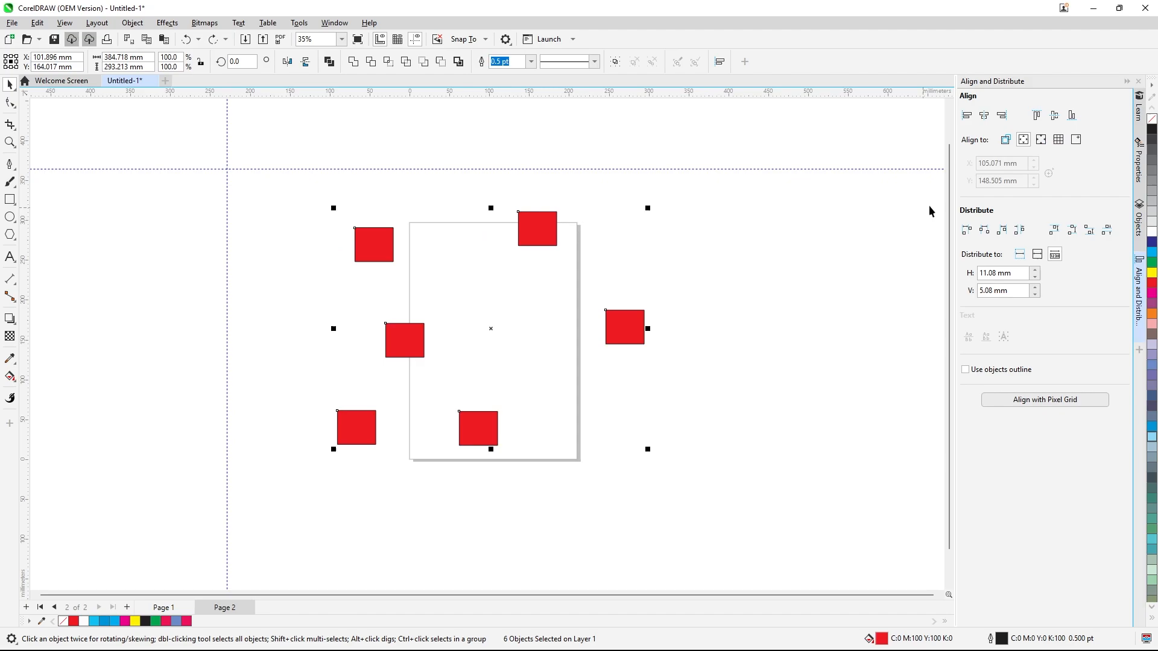
pyautogui.click(1054, 117)
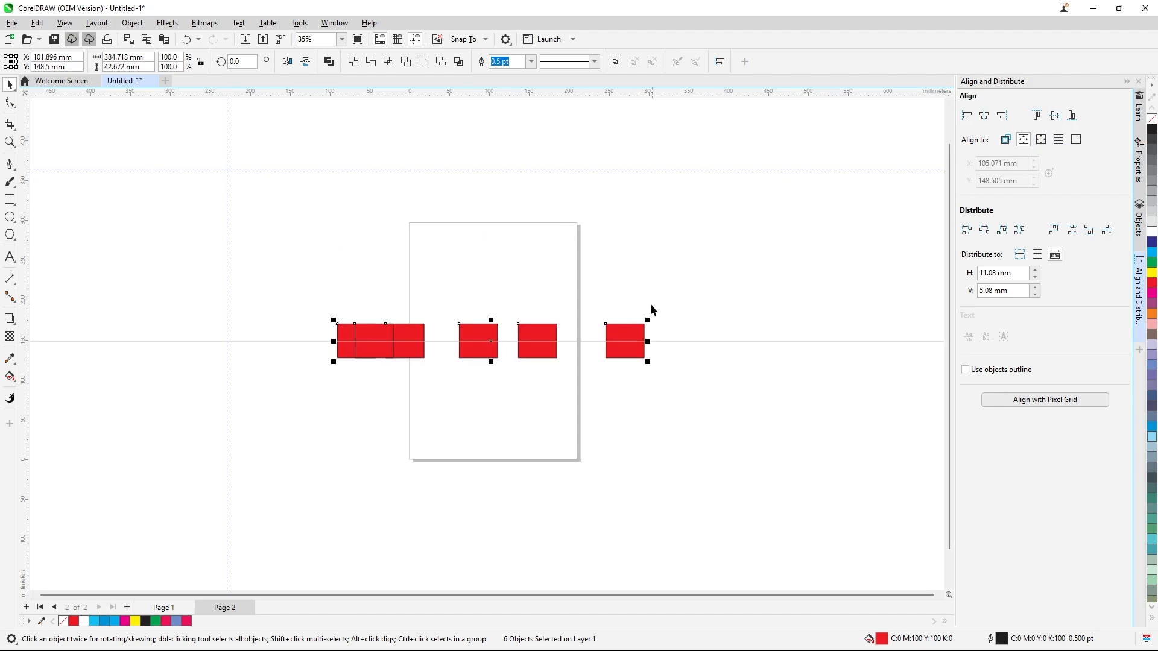
pyautogui.hotkey('ctrl', 'z')
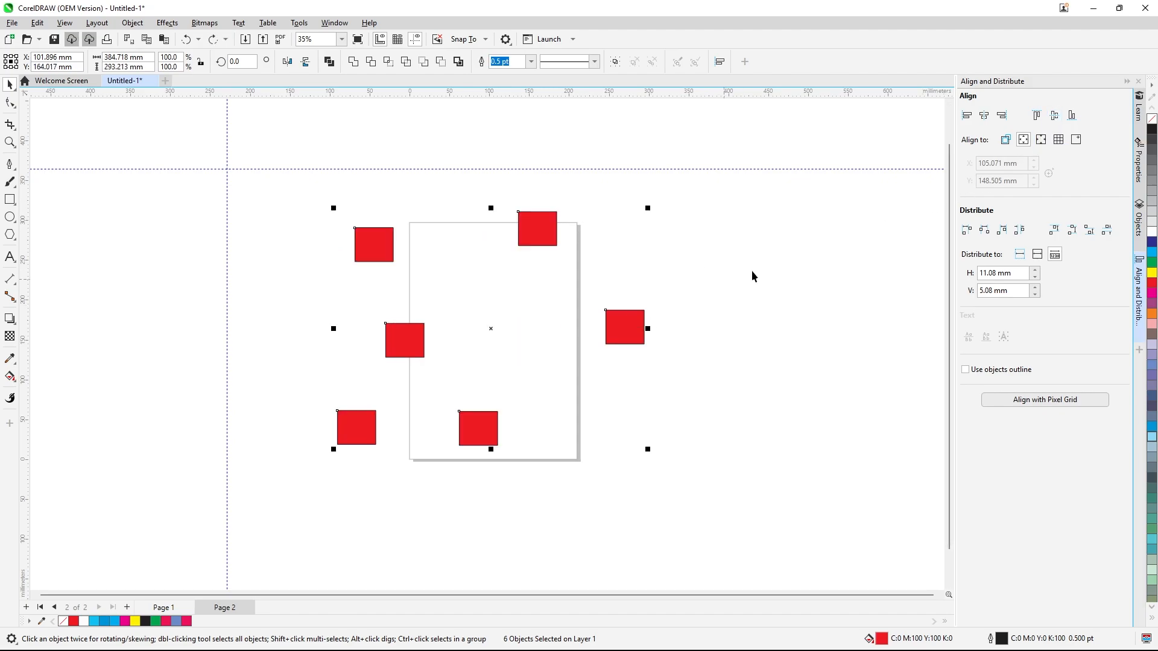
pyautogui.click(1071, 117)
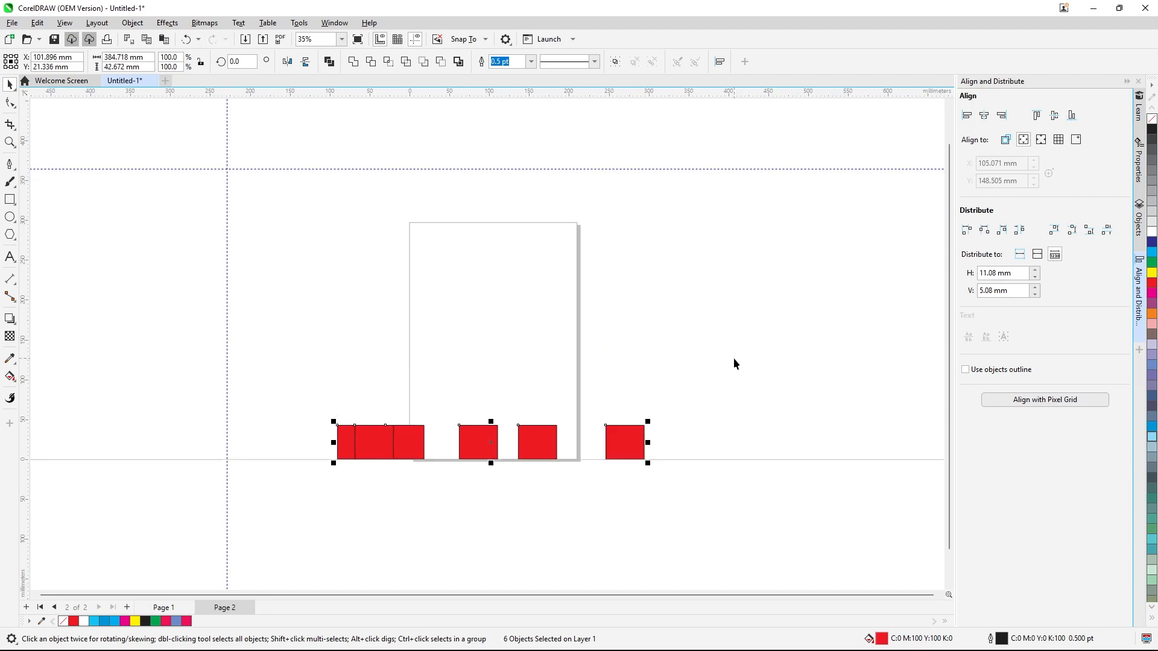
pyautogui.hotkey('ctrl', 'z')
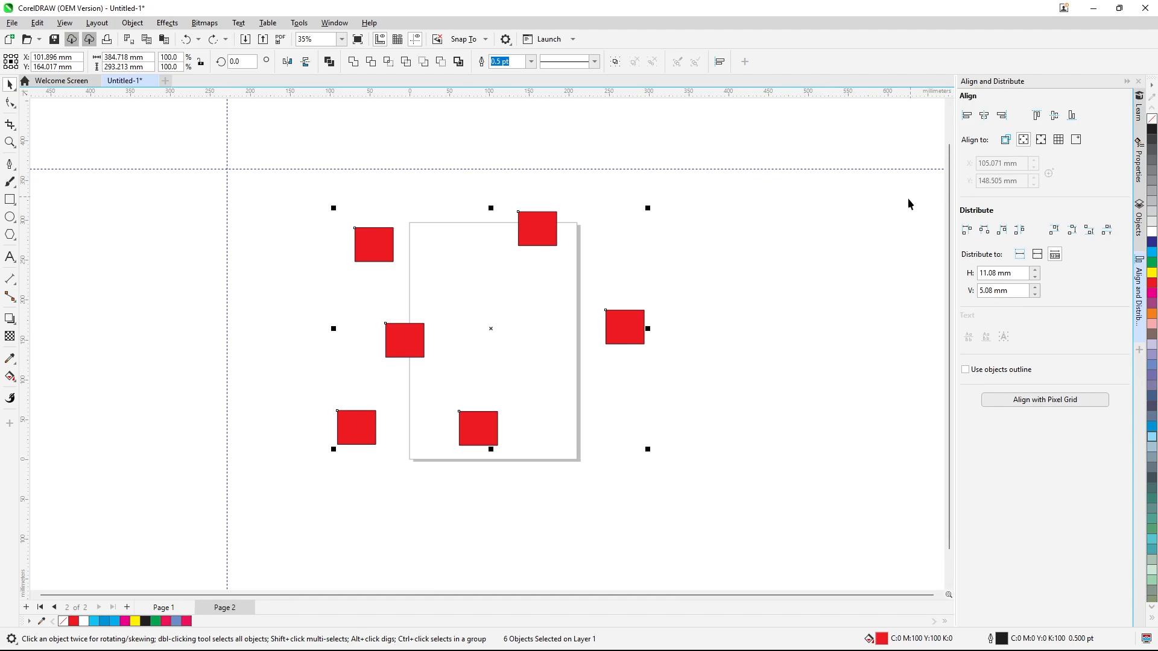
# Set alignment to the page centre and align the six rectangles' left edges to it, then undo
pyautogui.click(1043, 140)
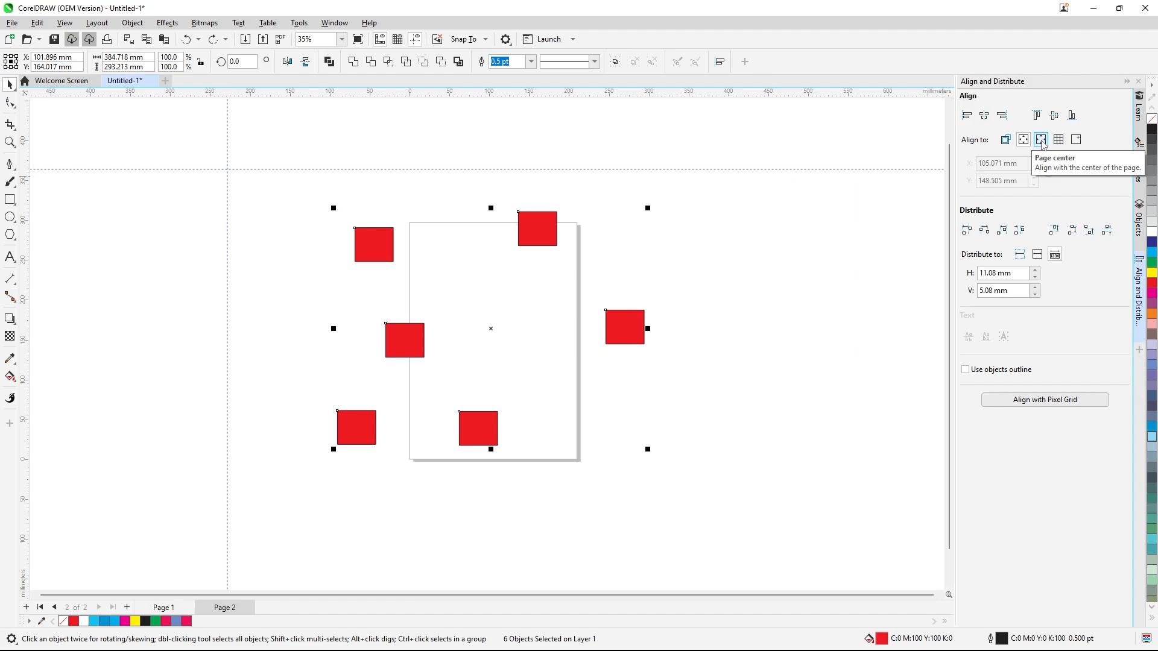
pyautogui.moveTo(286, 177); pyautogui.dragTo(688, 489)
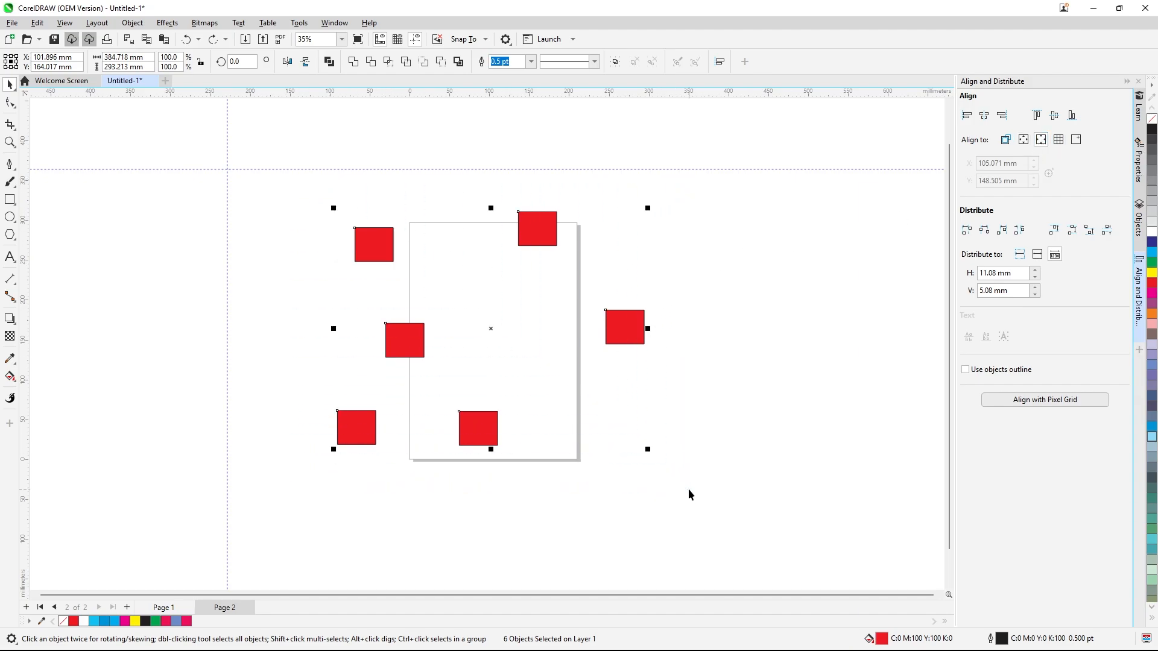
pyautogui.click(967, 114)
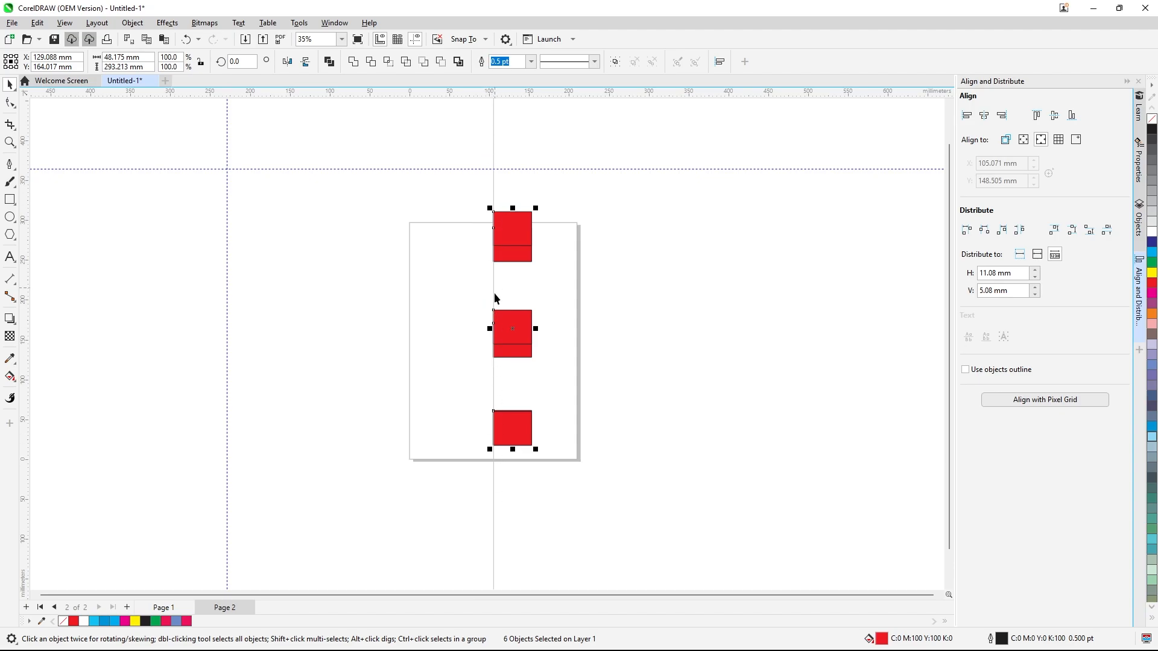
pyautogui.hotkey('ctrl', 'z')
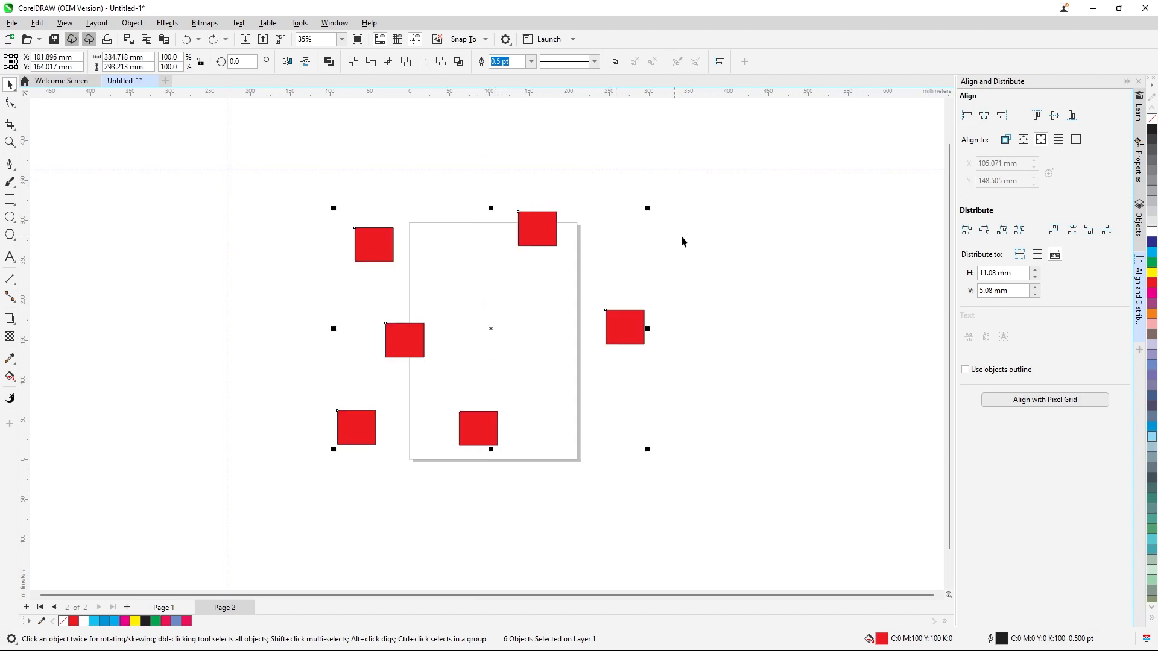
# Align the rectangles' right, top and bottom edges to the page centre, undoing each alignment
pyautogui.click(1001, 116)
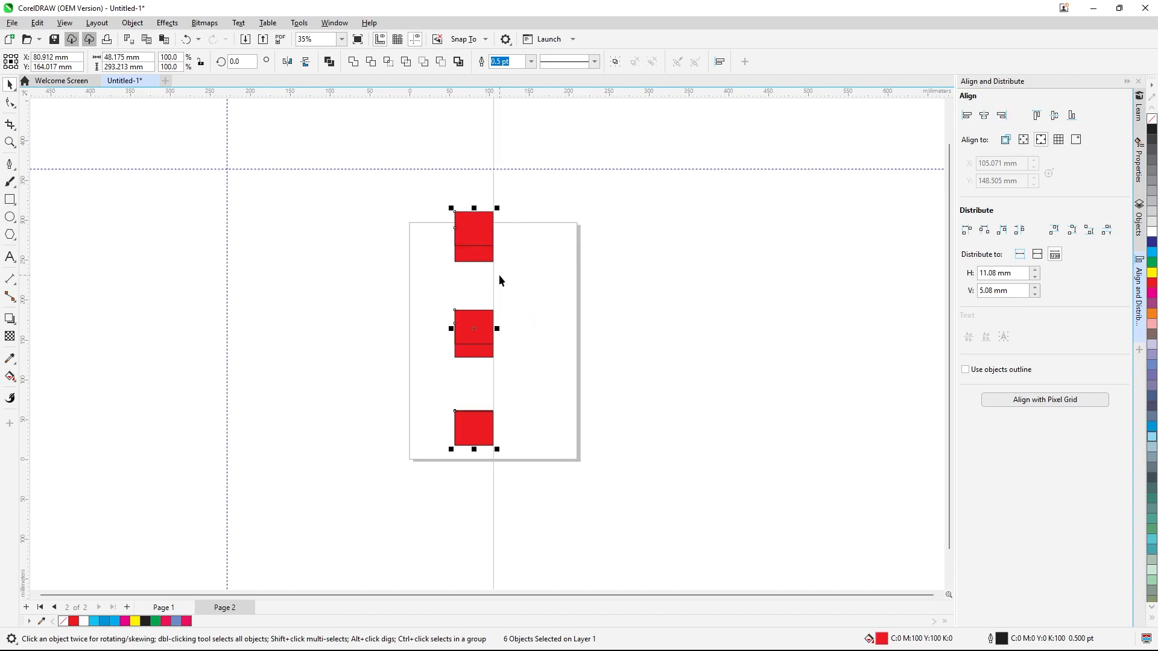
pyautogui.hotkey('ctrl', 'z')
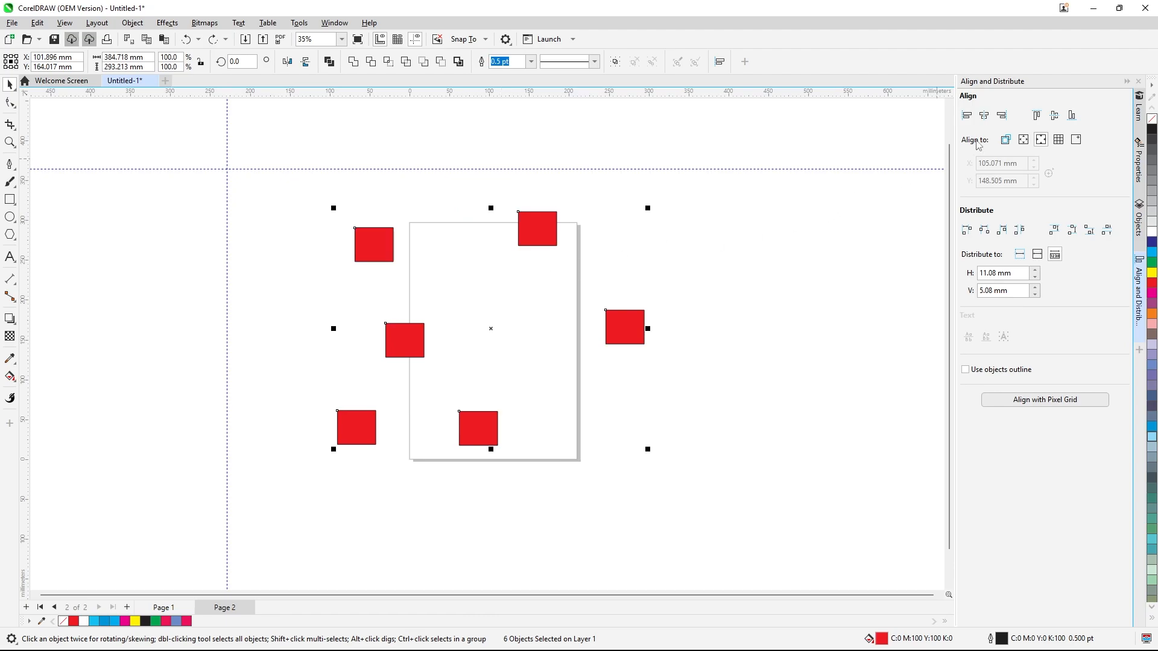
pyautogui.click(1037, 116)
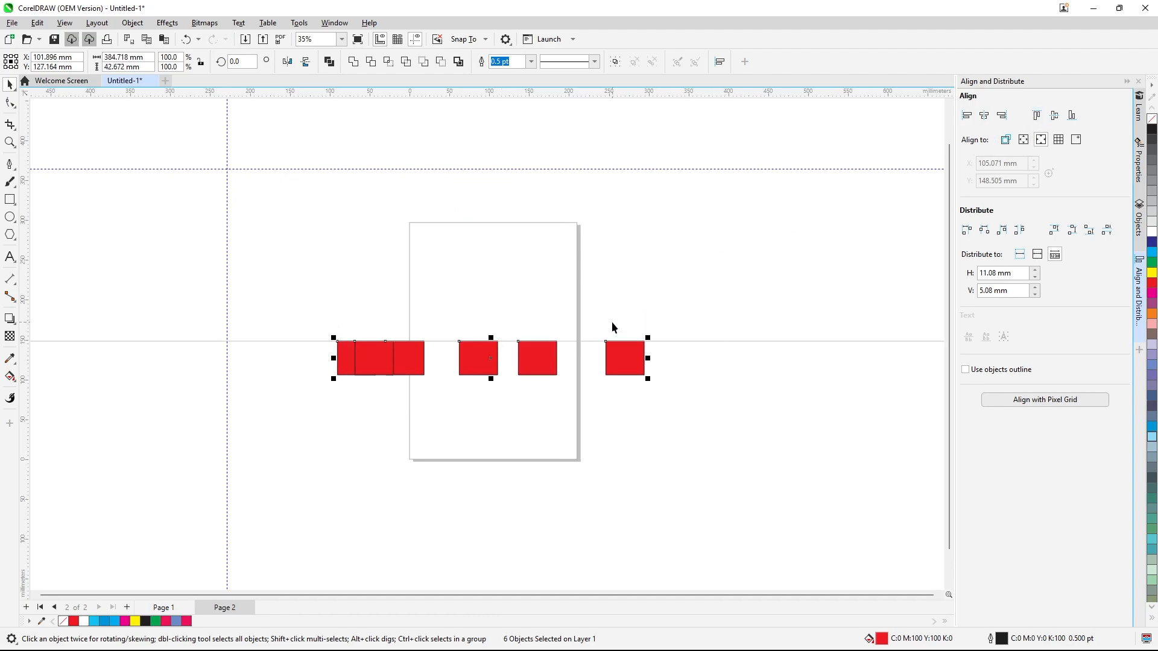
pyautogui.hotkey('ctrl', 'z')
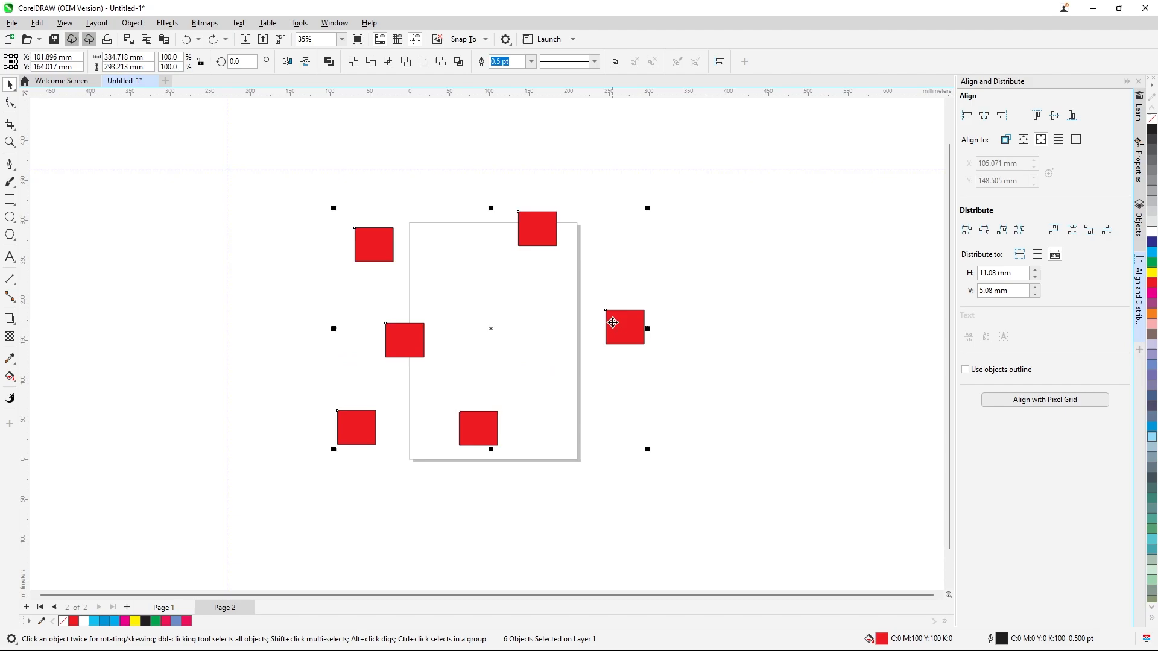
pyautogui.click(1072, 117)
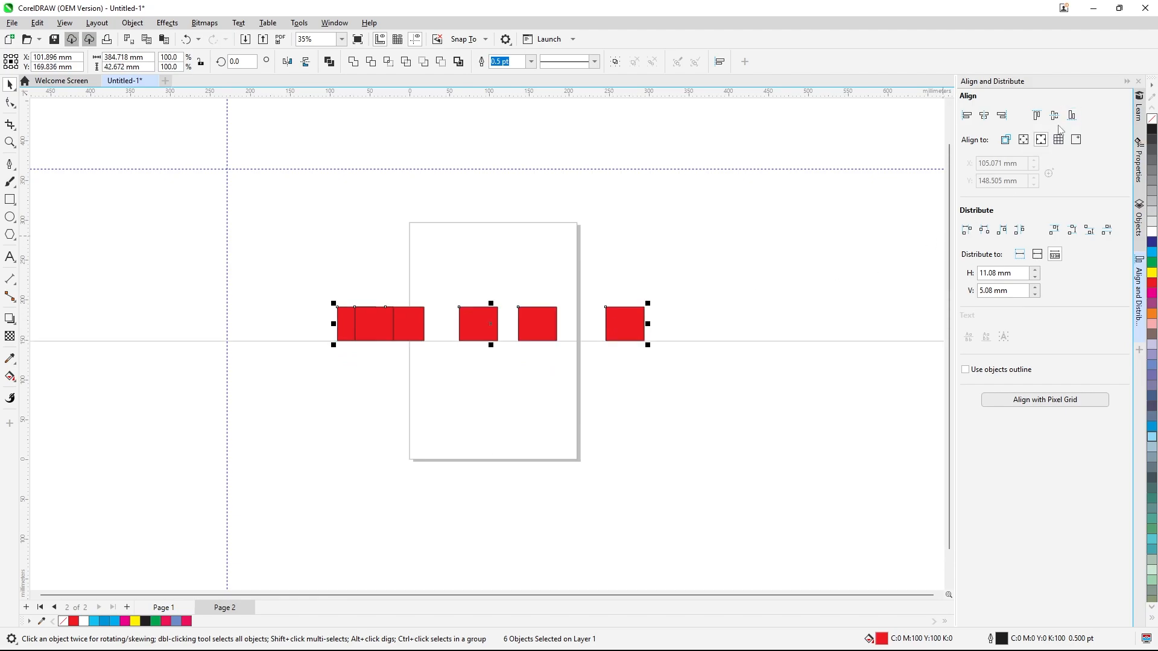
pyautogui.hotkey('ctrl', 'z')
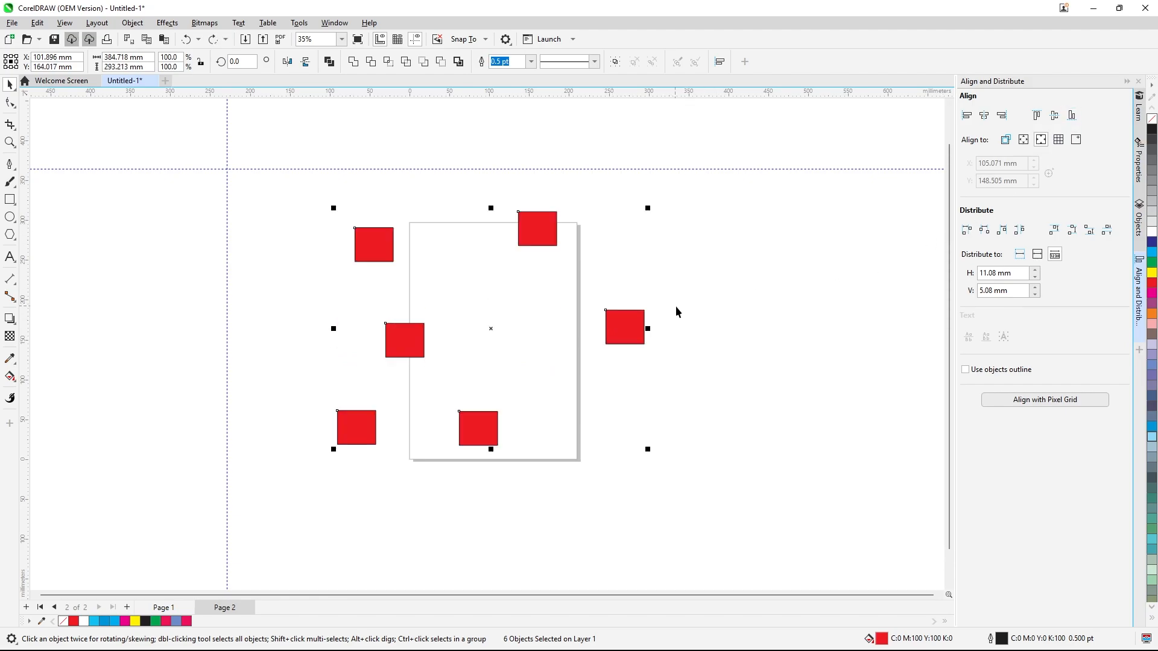
# Set alignment to the grid and try aligning the rectangles' vertical centres, top and left edges
pyautogui.click(1058, 142)
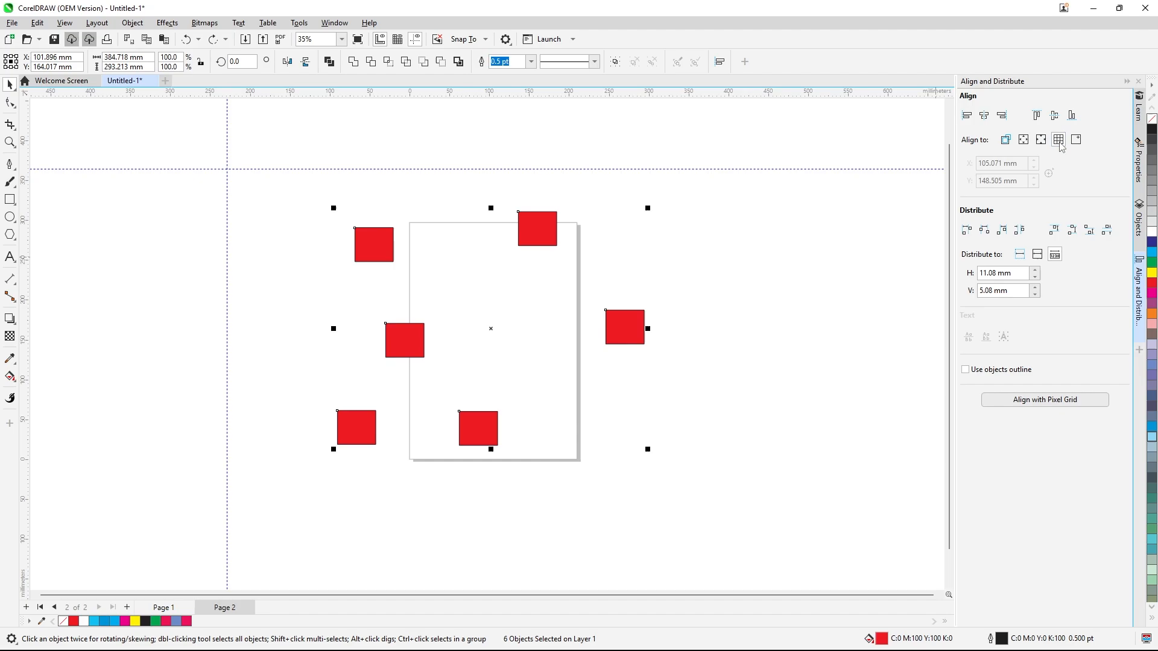
pyautogui.moveTo(287, 193); pyautogui.dragTo(663, 468)
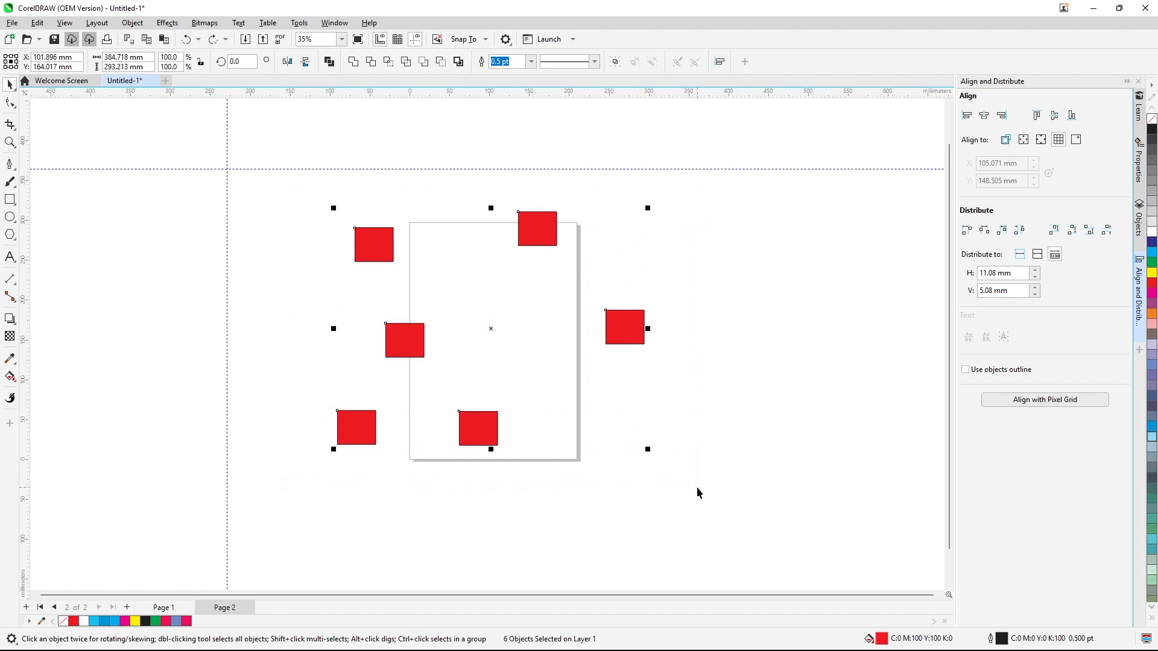
pyautogui.click(1056, 122)
pyautogui.click(1037, 120)
pyautogui.click(429, 230)
pyautogui.moveTo(300, 196); pyautogui.dragTo(661, 452)
pyautogui.click(973, 121)
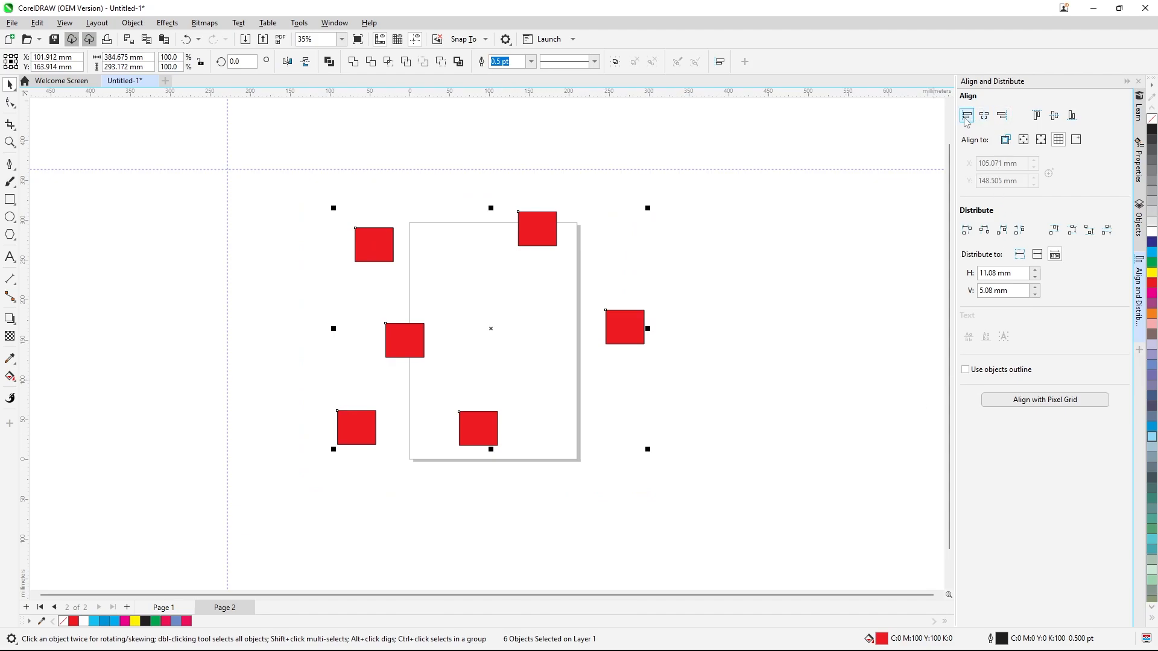
pyautogui.click(809, 258)
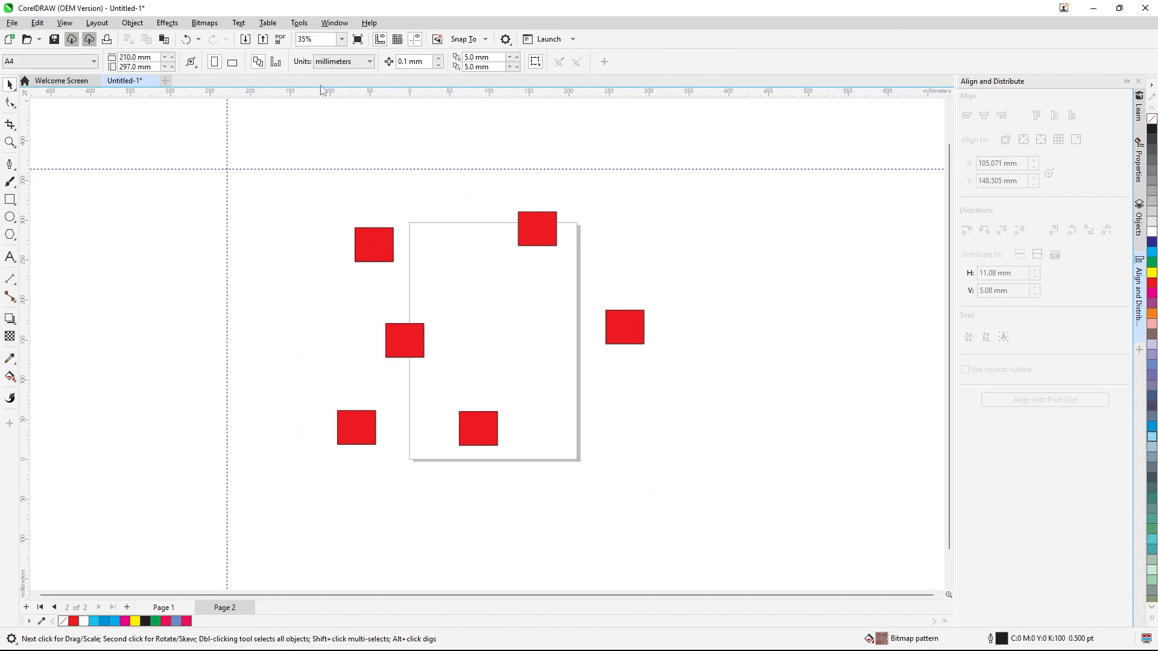
# Show the document grid and move the horizontal guideline down below the page
pyautogui.click(401, 43)
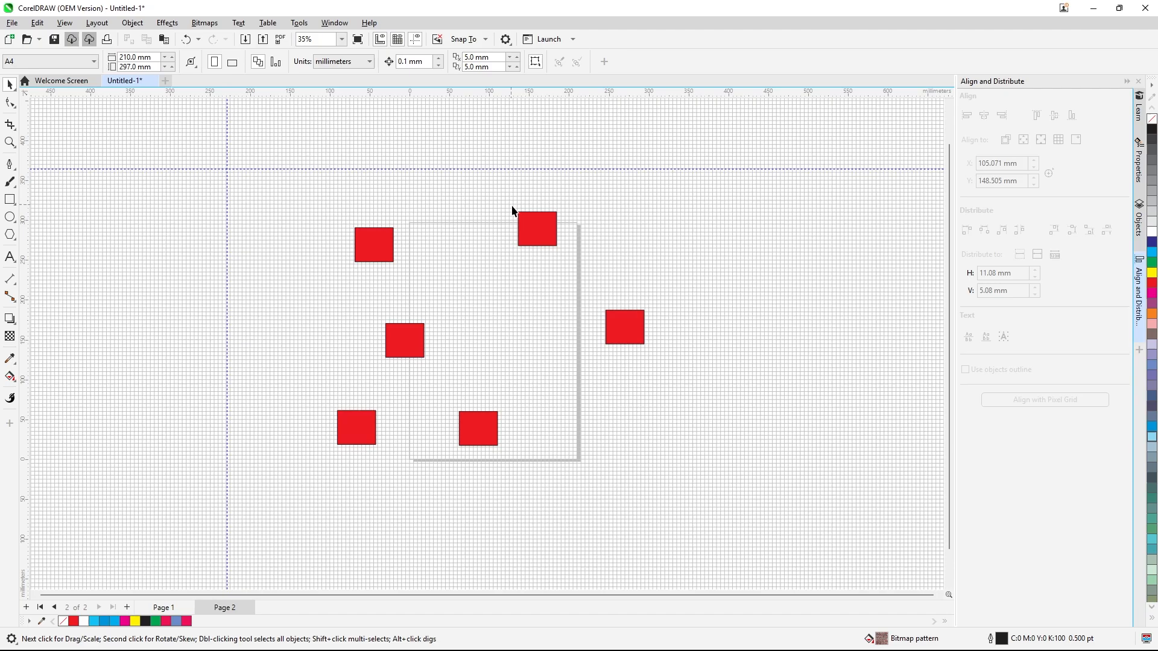
pyautogui.click(537, 228)
pyautogui.moveTo(305, 189); pyautogui.dragTo(671, 498)
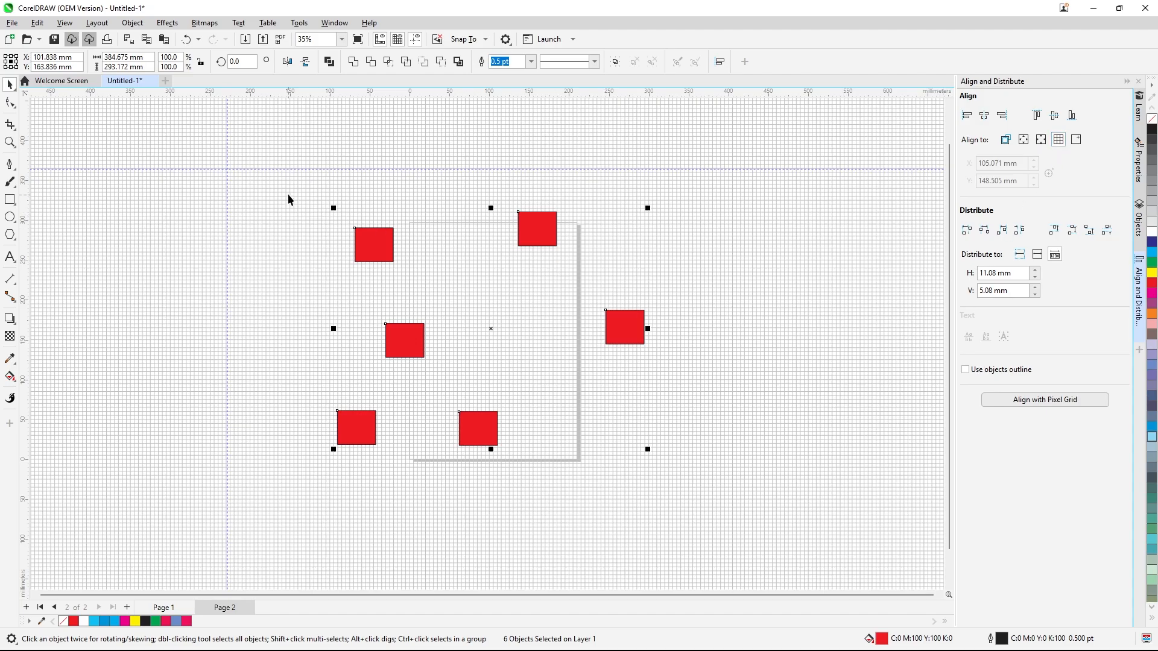
pyautogui.moveTo(295, 169); pyautogui.dragTo(691, 473)
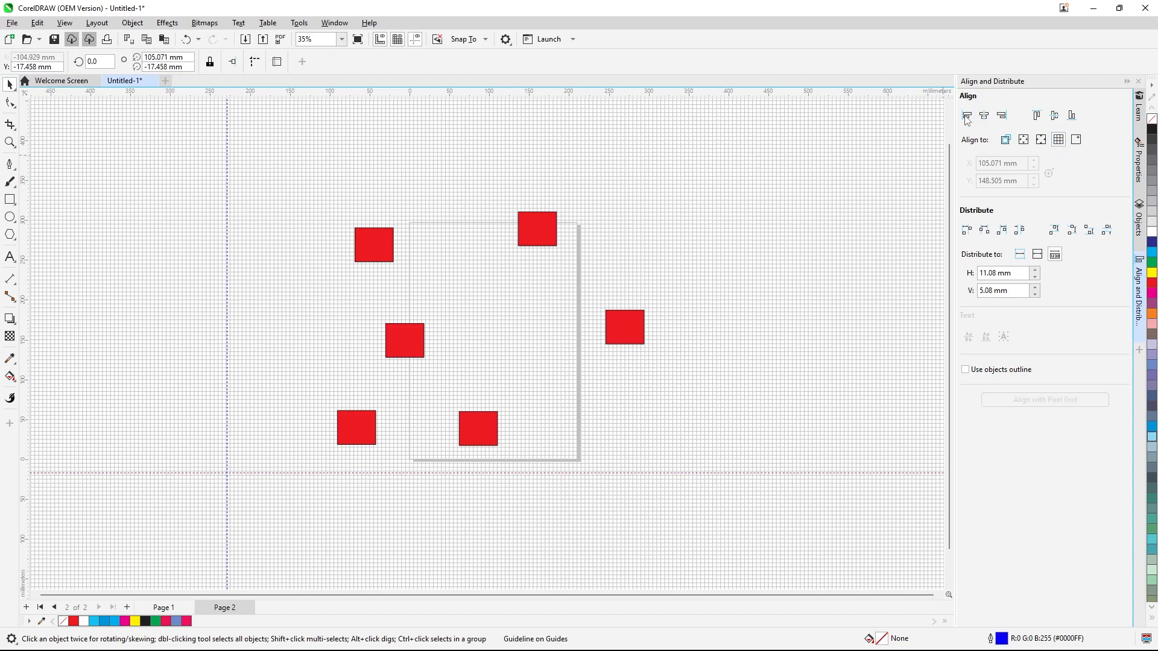
pyautogui.click(552, 227)
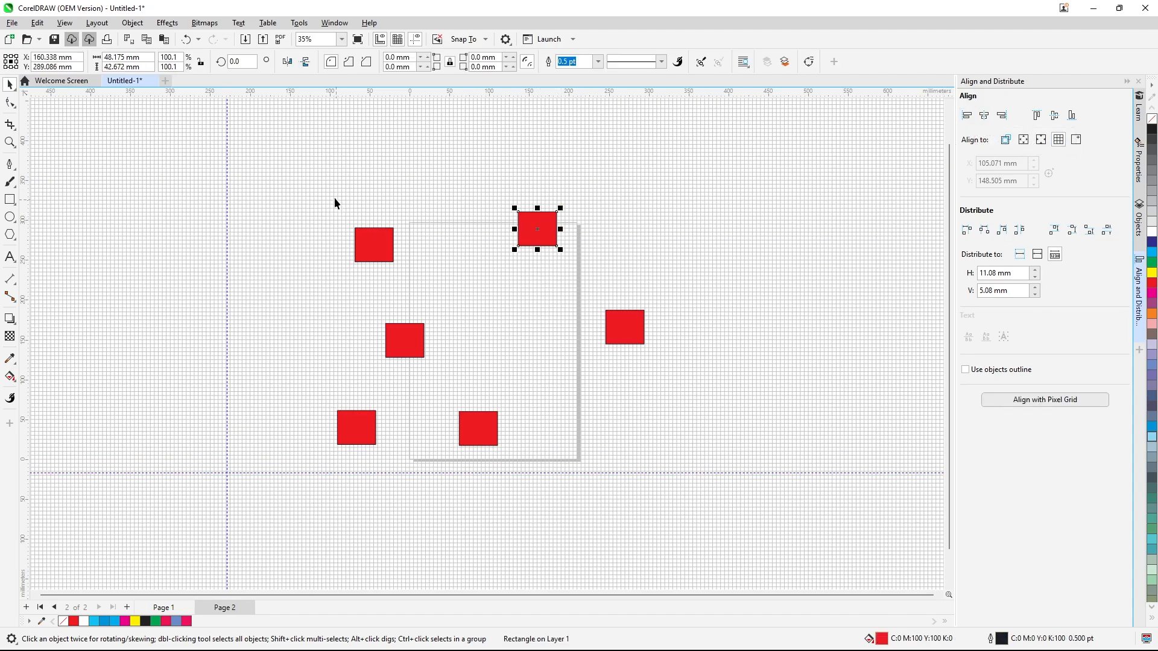
# Align all six rectangles' top edges with page centre and grid targets, then undo it
pyautogui.moveTo(335, 197); pyautogui.dragTo(716, 484)
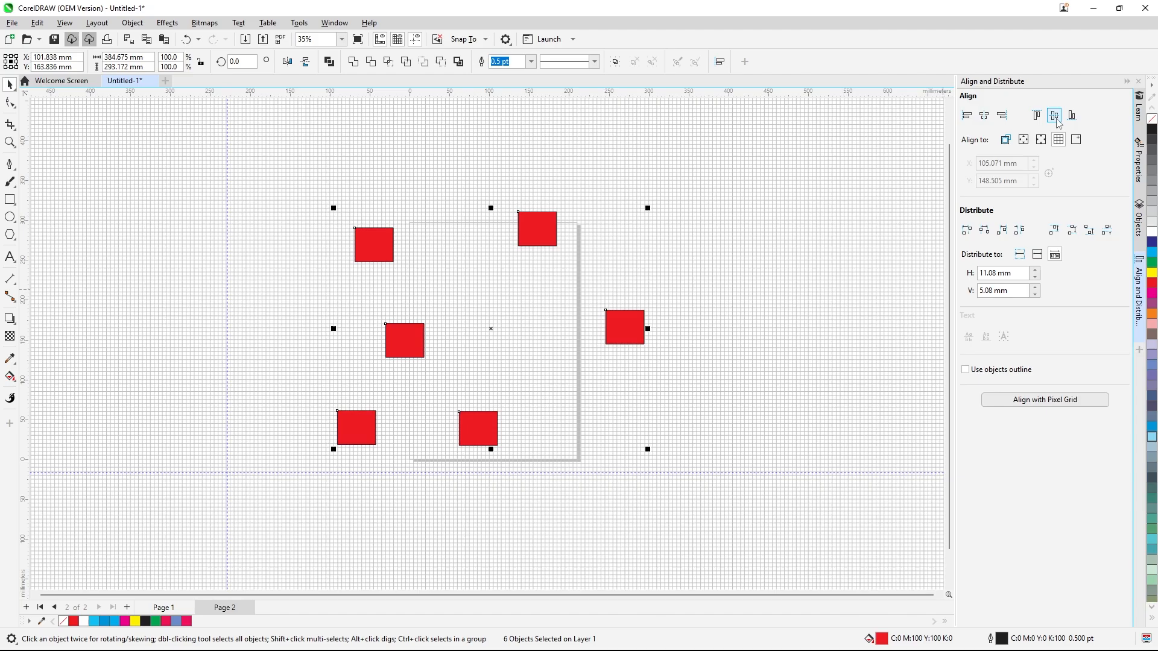
pyautogui.click(1060, 140)
pyautogui.click(1041, 140)
pyautogui.click(1037, 116)
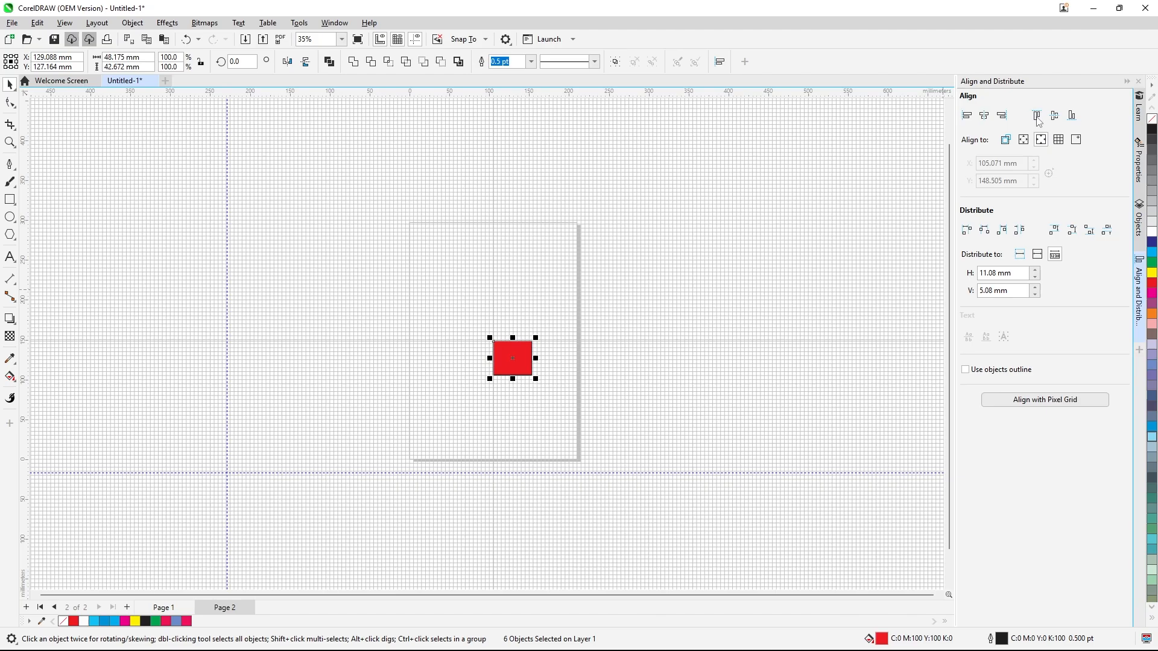
pyautogui.hotkey('ctrl', 'z')
pyautogui.click(742, 244)
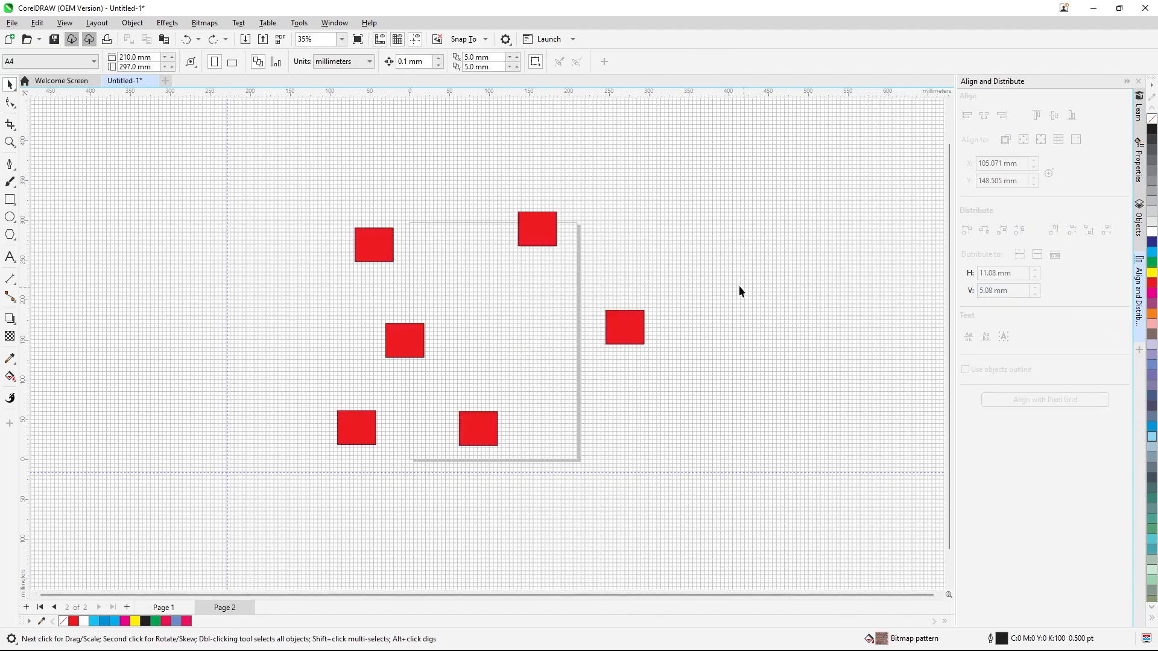
# Hide the document grid
pyautogui.click(611, 321)
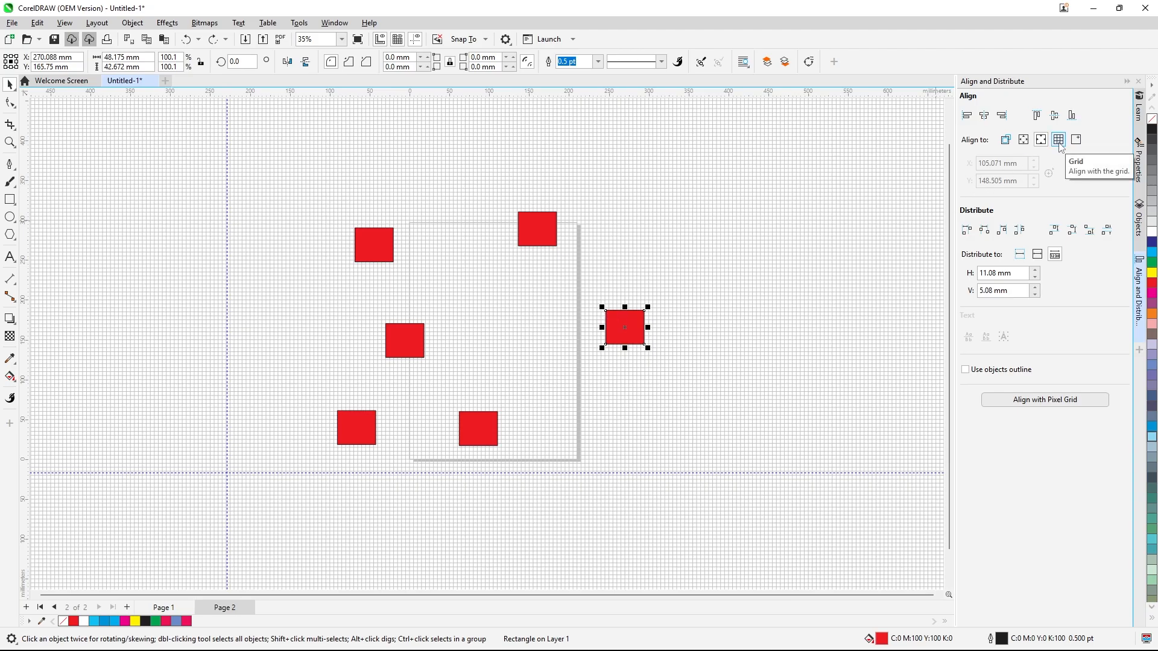
pyautogui.click(732, 185)
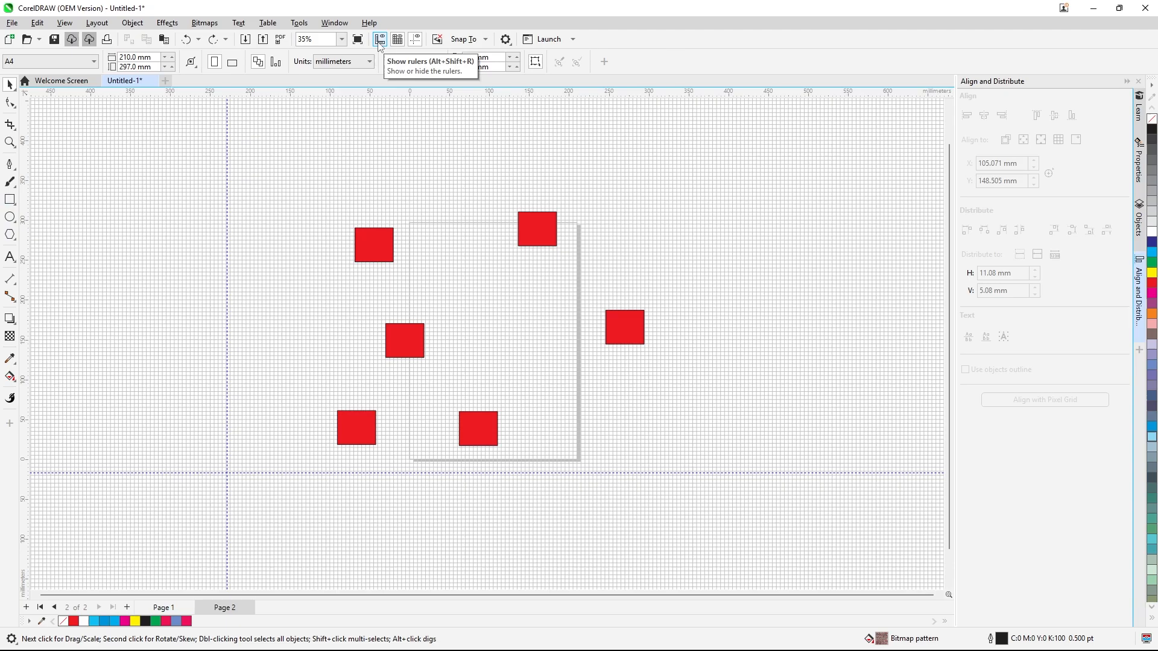
pyautogui.click(397, 40)
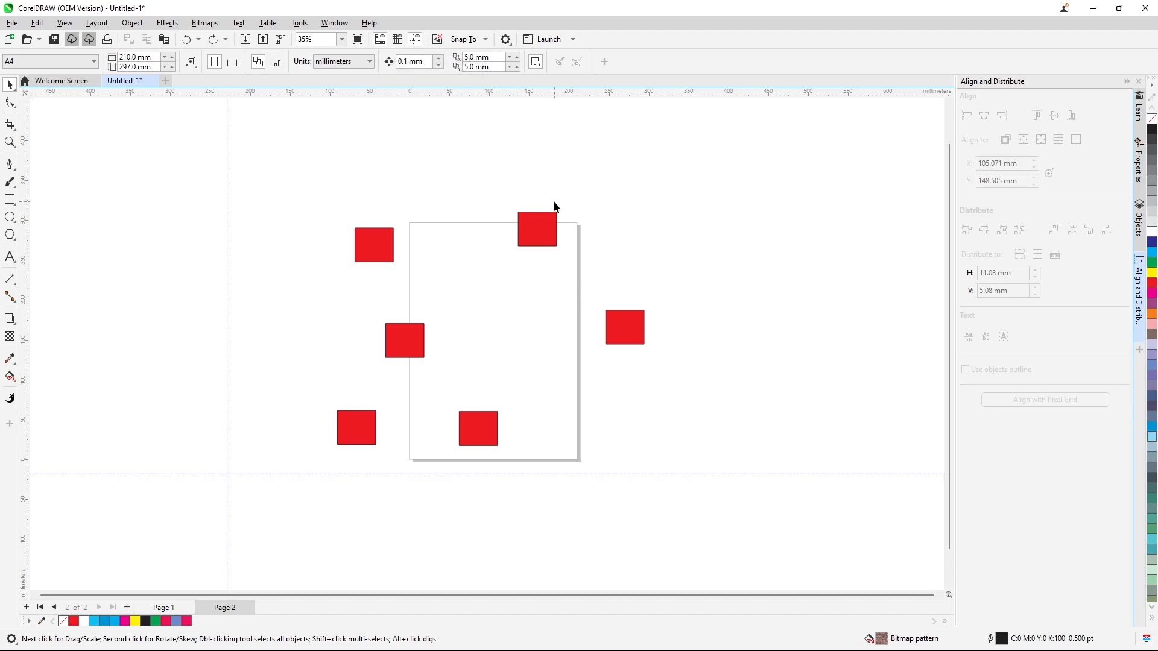
# Set alignment to a specified point with X at 120.071 mm and align the rectangles' top edges to it
pyautogui.moveTo(320, 189); pyautogui.dragTo(746, 546)
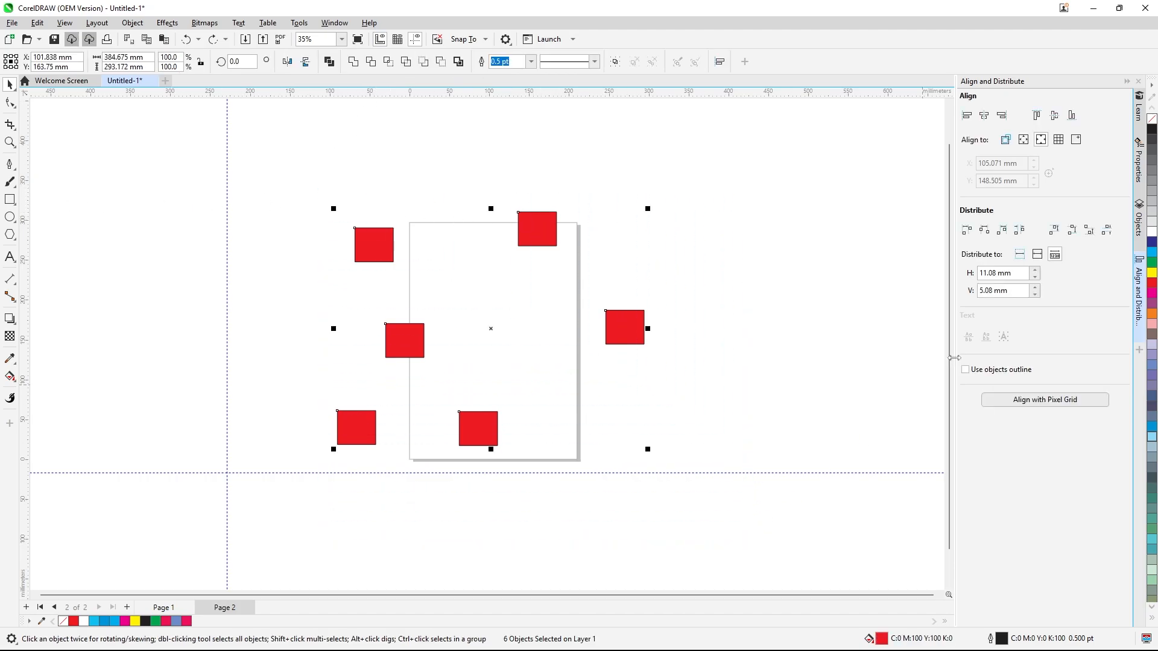
pyautogui.click(1077, 140)
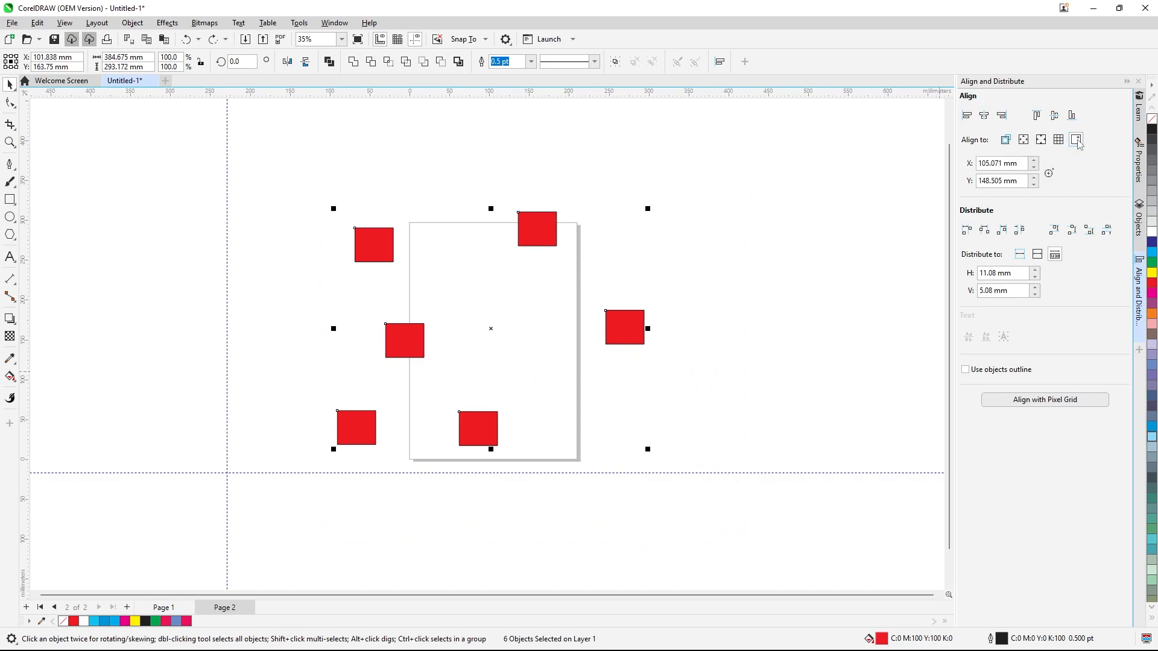
pyautogui.click(1034, 162)
pyautogui.click(1034, 161)
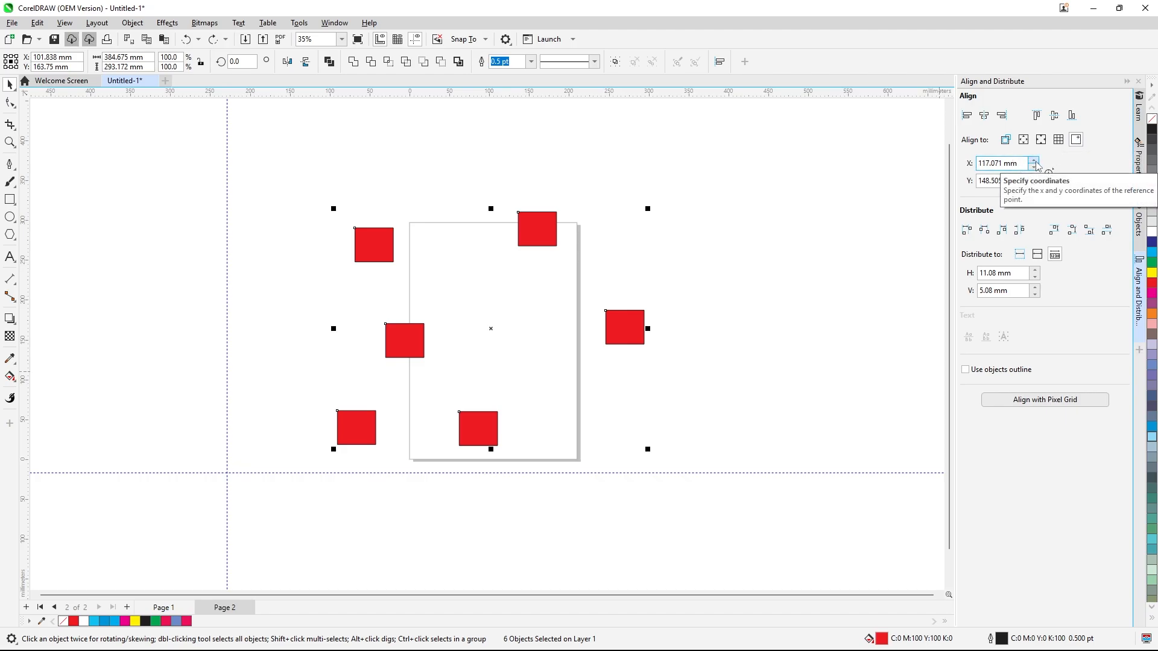
pyautogui.click(1034, 161)
pyautogui.click(1035, 161)
pyautogui.click(1035, 161)
pyautogui.moveTo(315, 184); pyautogui.dragTo(685, 443)
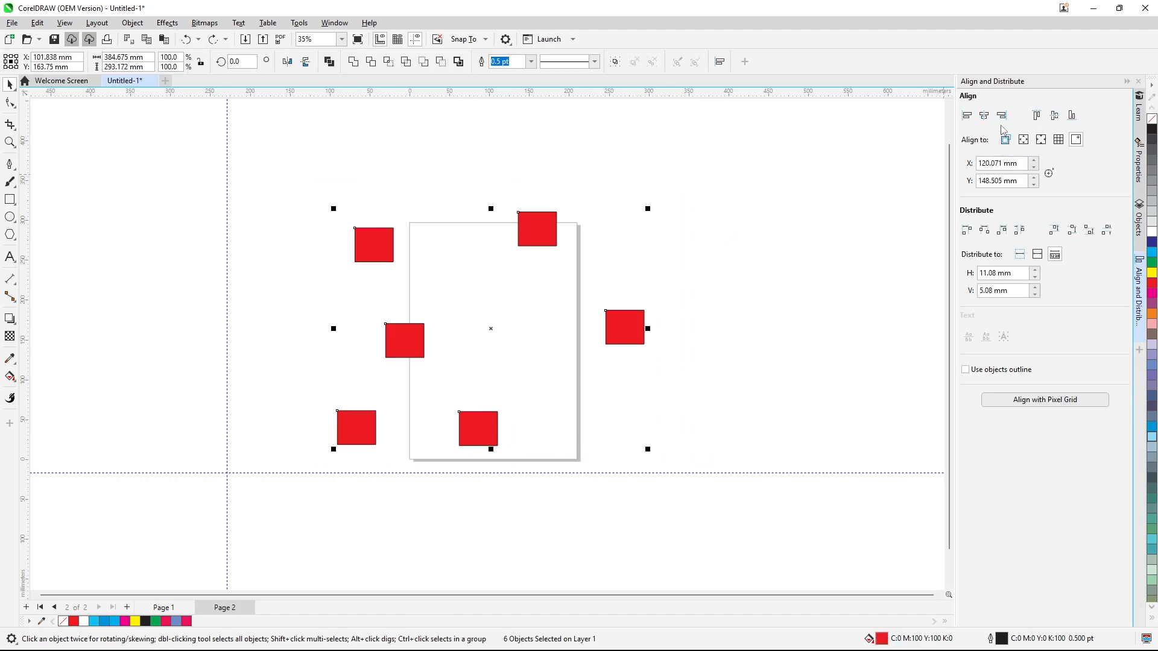
pyautogui.click(1037, 116)
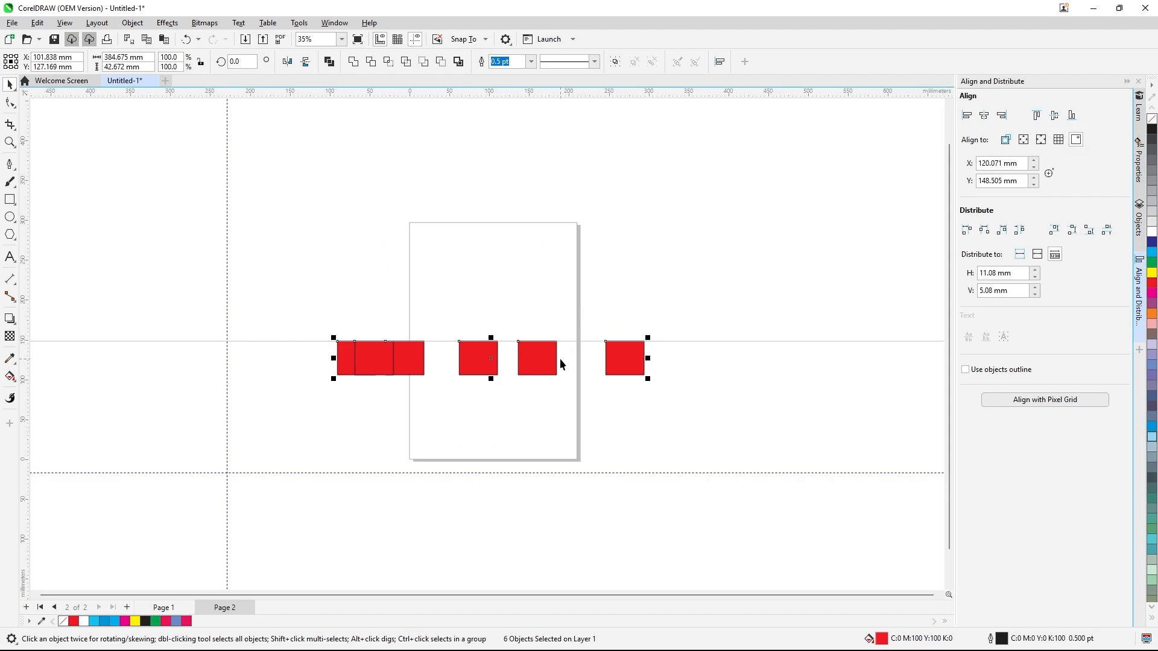
# Set the specified point's Y coordinate to 119.505 mm
pyautogui.click(1035, 185)
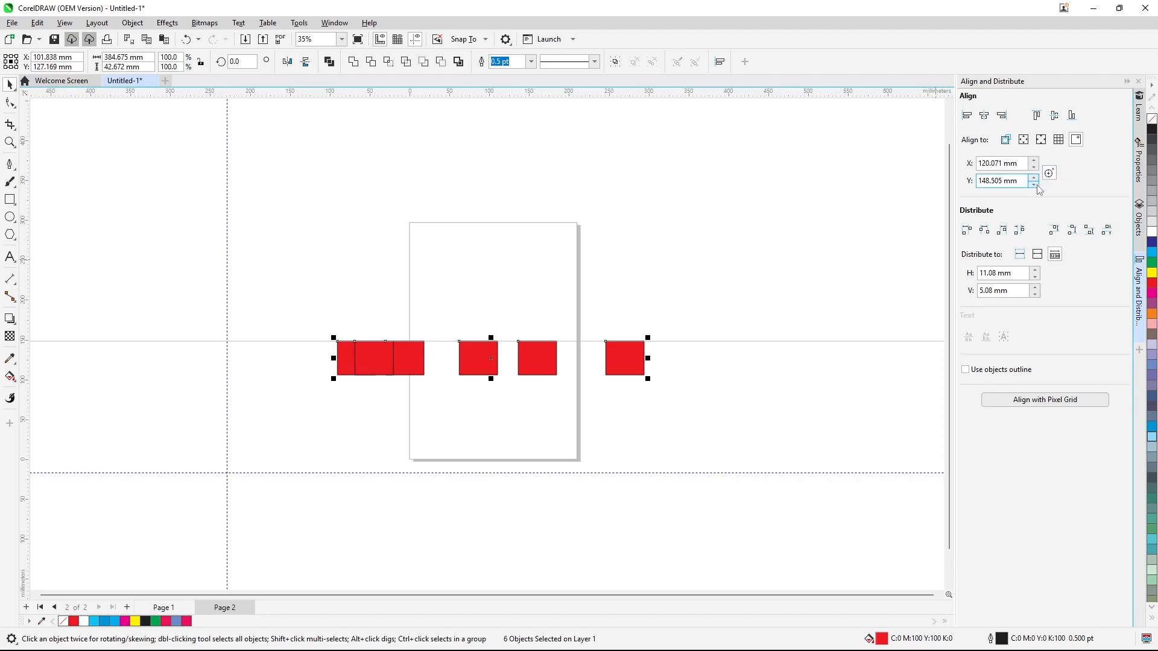
pyautogui.click(1035, 184)
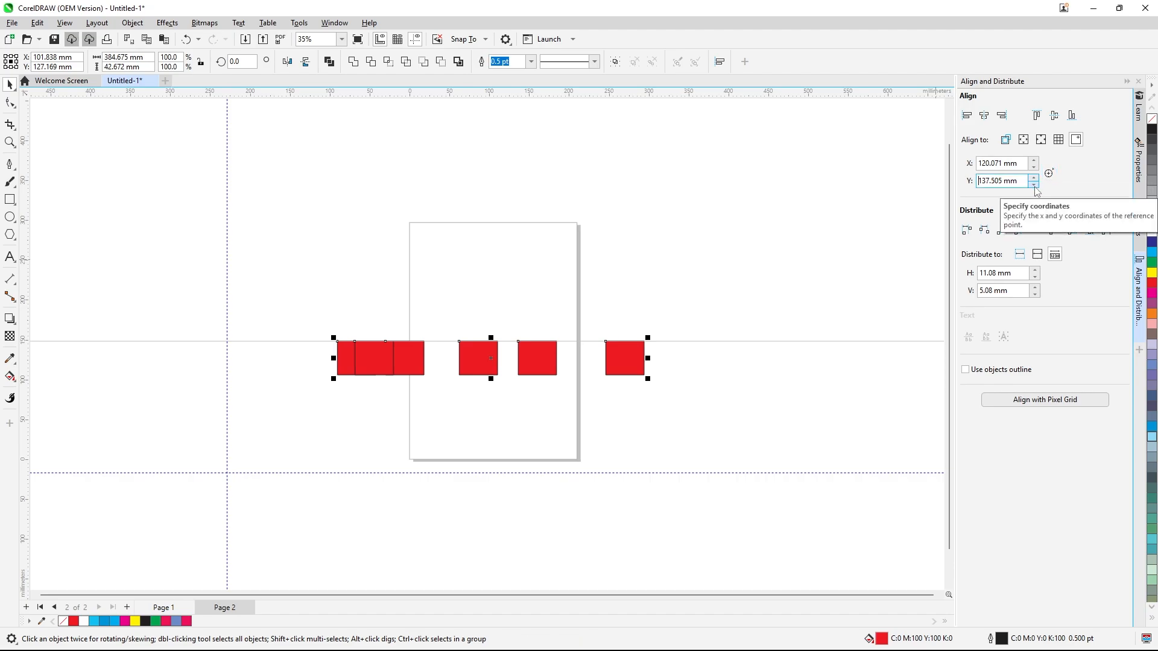
pyautogui.click(1033, 185)
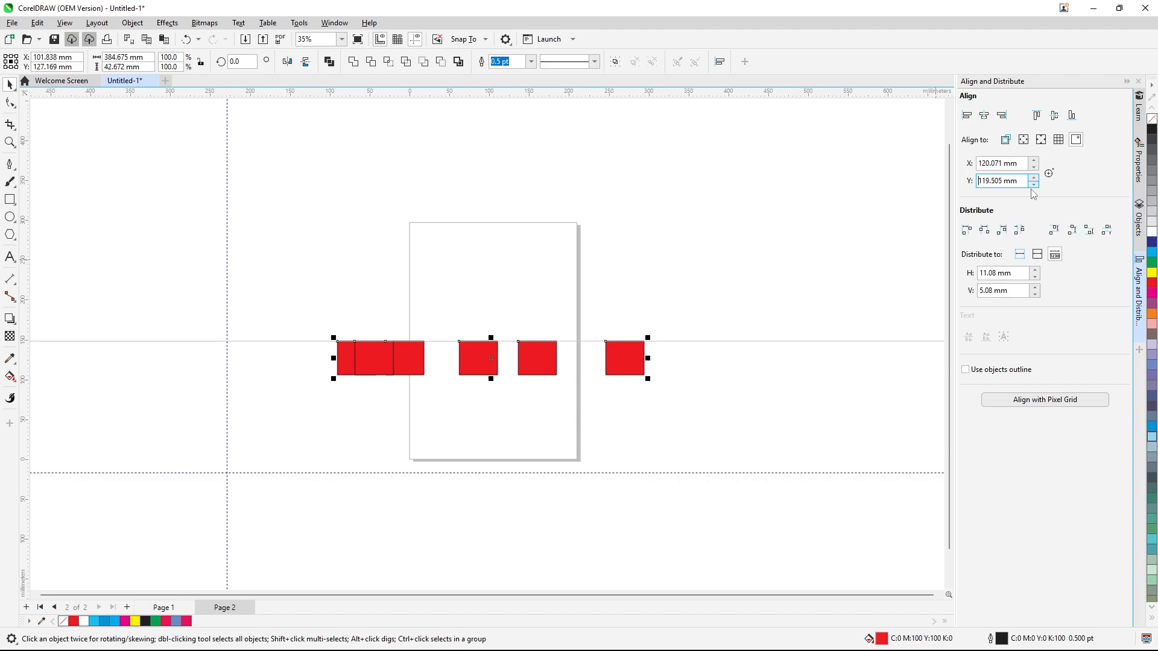
pyautogui.click(791, 209)
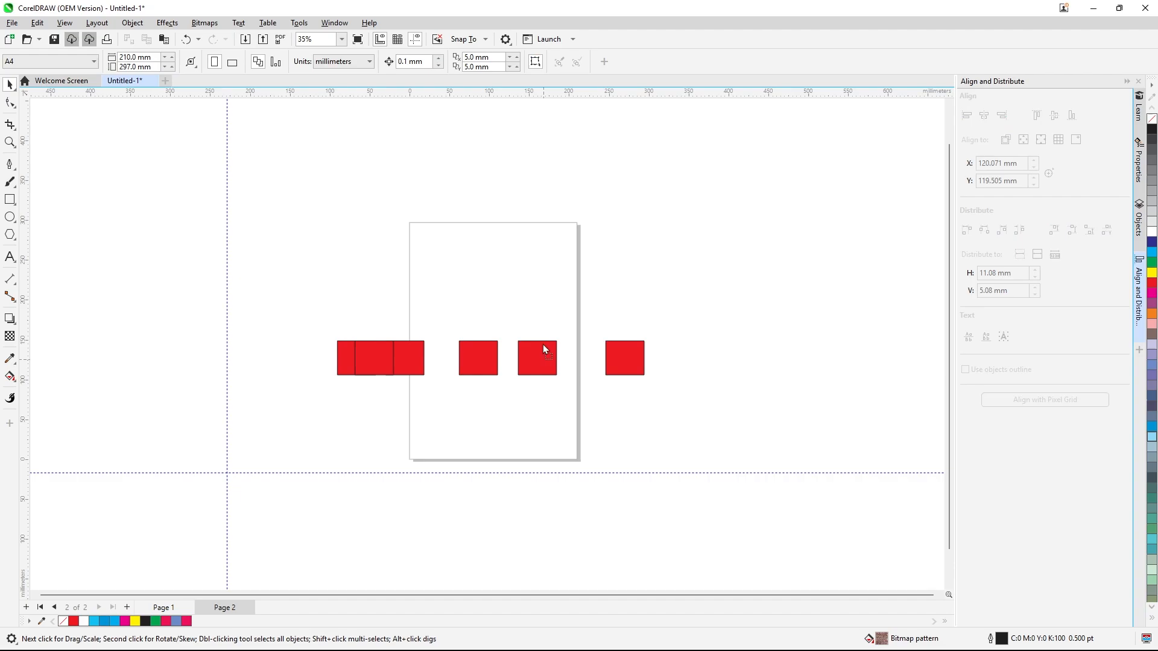
# Move three rectangles out of the row to scattered positions on the page
pyautogui.moveTo(543, 345); pyautogui.dragTo(538, 246)
pyautogui.moveTo(481, 366); pyautogui.dragTo(463, 275)
pyautogui.moveTo(416, 364)
pyautogui.mouseDown()
pyautogui.moveTo(410, 275)
pyautogui.moveTo(494, 402)
pyautogui.mouseUp()
# Align all six rectangles' bottom edges to the specified point
pyautogui.moveTo(315, 215); pyautogui.dragTo(689, 446)
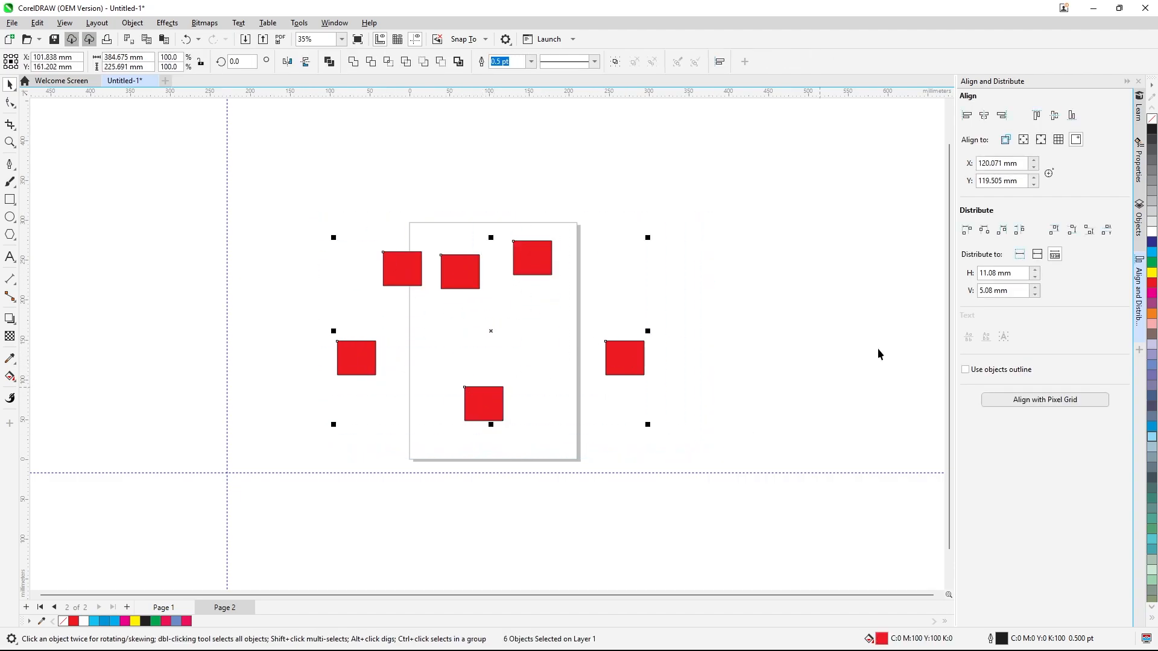
pyautogui.click(1071, 115)
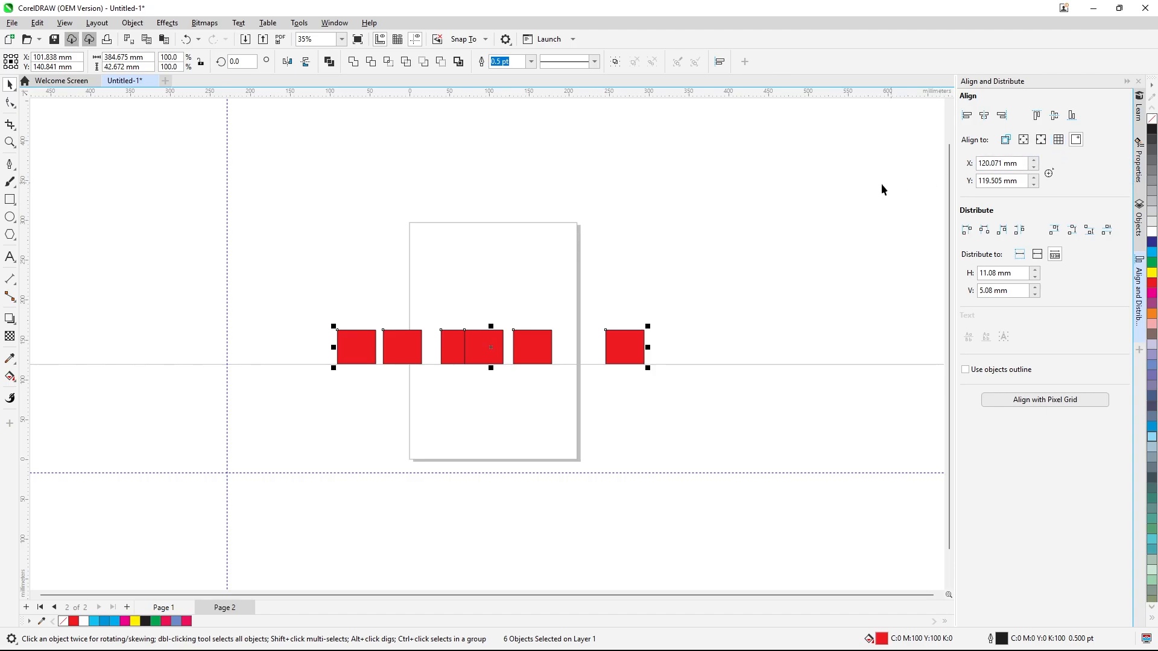
pyautogui.click(847, 196)
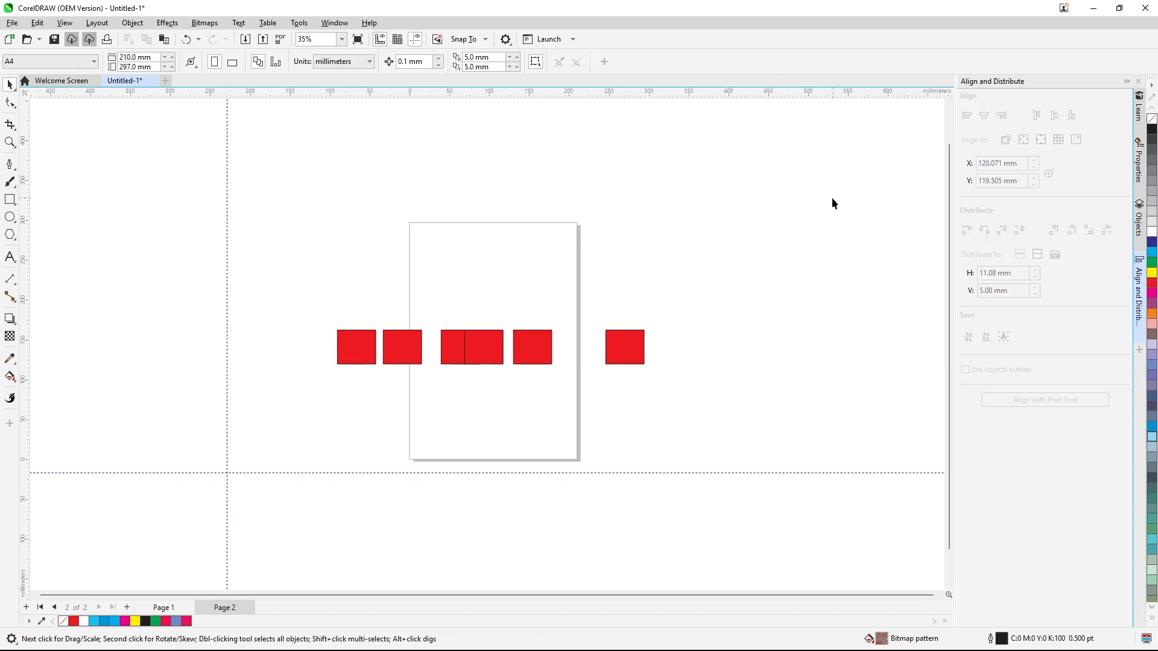
pyautogui.click(18, 260)
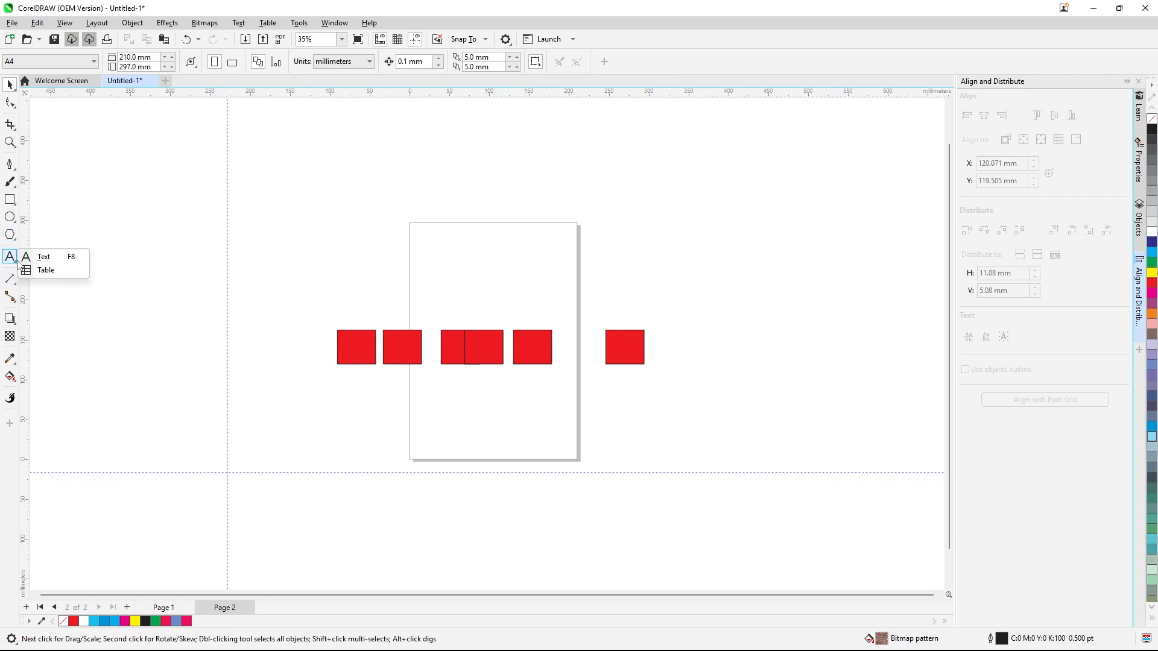
pyautogui.moveTo(14, 204)
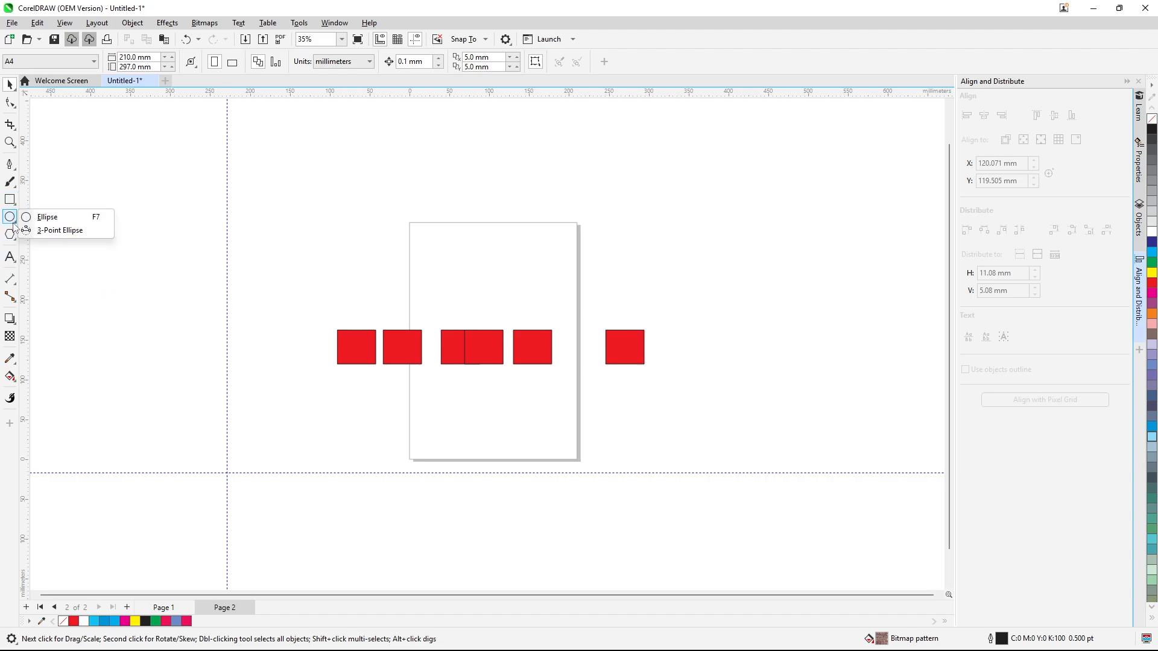
# Draw a 3 by 4 graph paper grid beside the page and remove its fill
pyautogui.moveTo(17, 239)
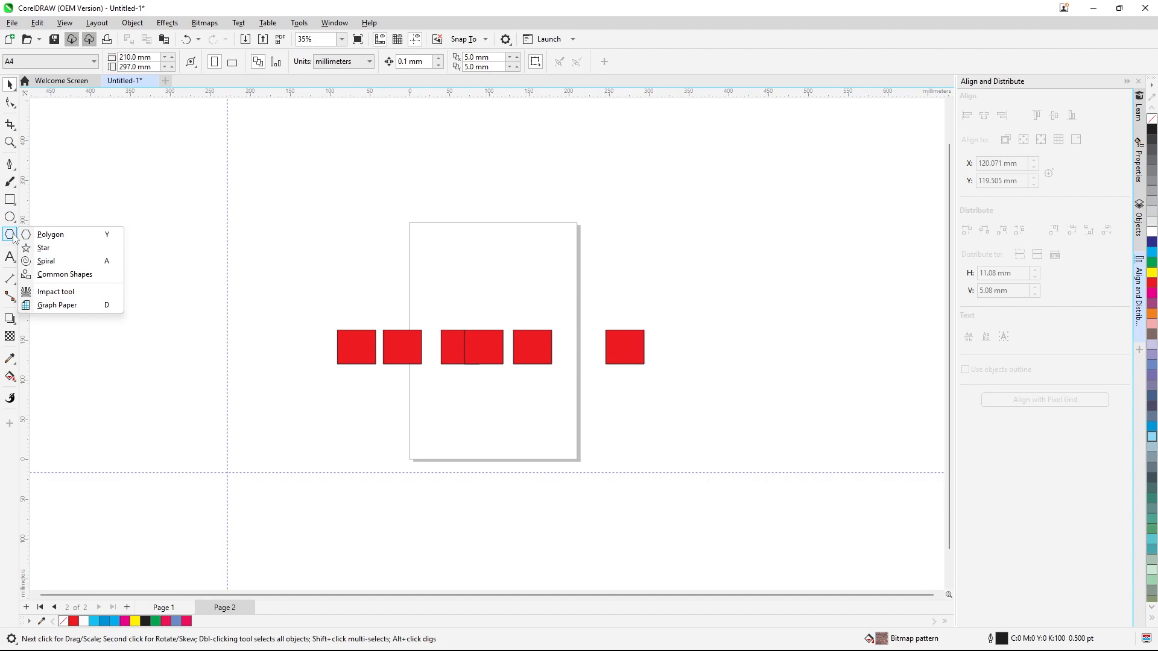
pyautogui.click(29, 270)
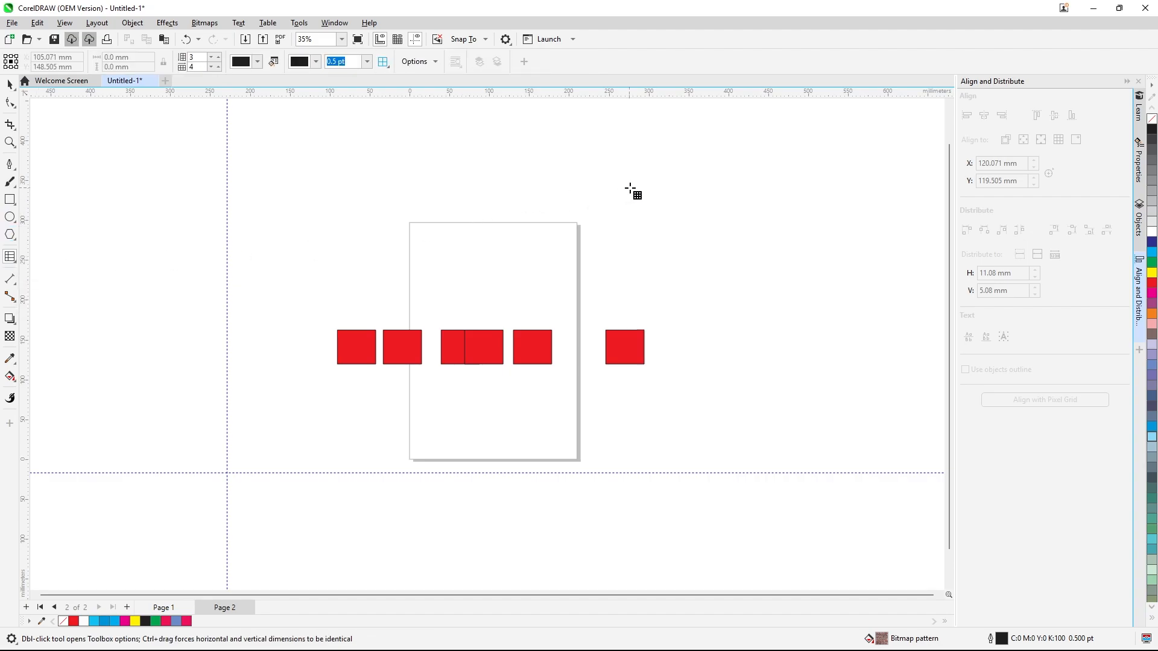
pyautogui.moveTo(638, 183); pyautogui.dragTo(774, 312)
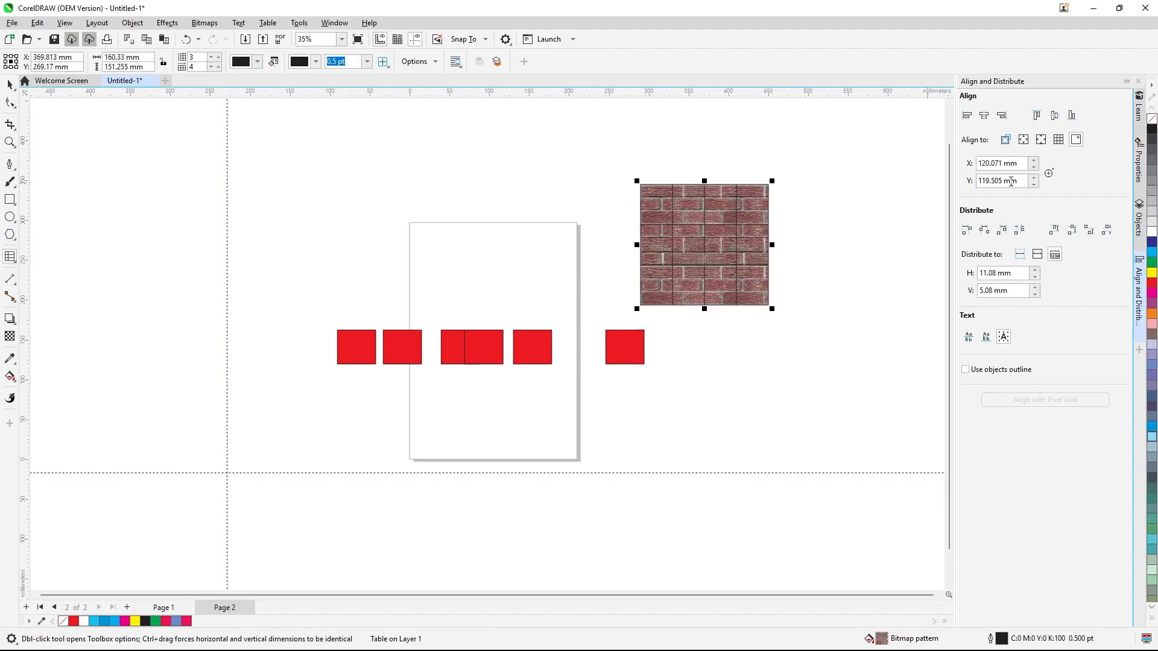
pyautogui.click(1152, 119)
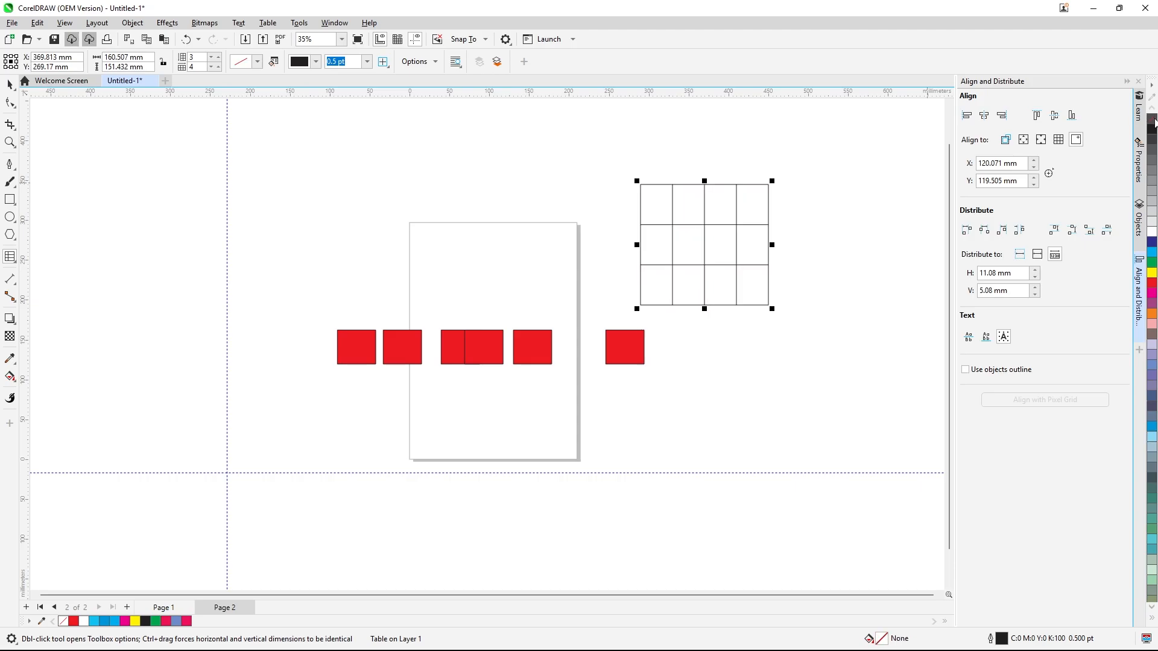
# Move four rectangles out of the row to scattered positions on the page
pyautogui.click(11, 85)
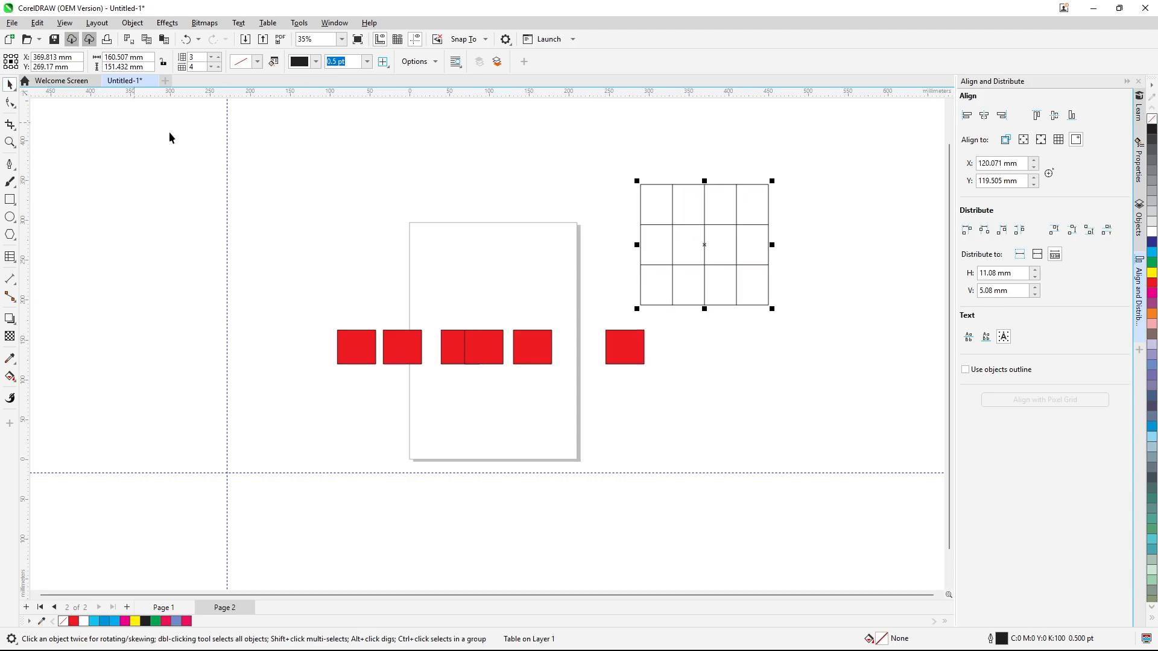
pyautogui.moveTo(322, 303); pyautogui.dragTo(508, 239)
pyautogui.moveTo(544, 339); pyautogui.dragTo(466, 274)
pyautogui.moveTo(457, 342); pyautogui.dragTo(512, 397)
pyautogui.moveTo(408, 353); pyautogui.dragTo(451, 381)
pyautogui.click(717, 304)
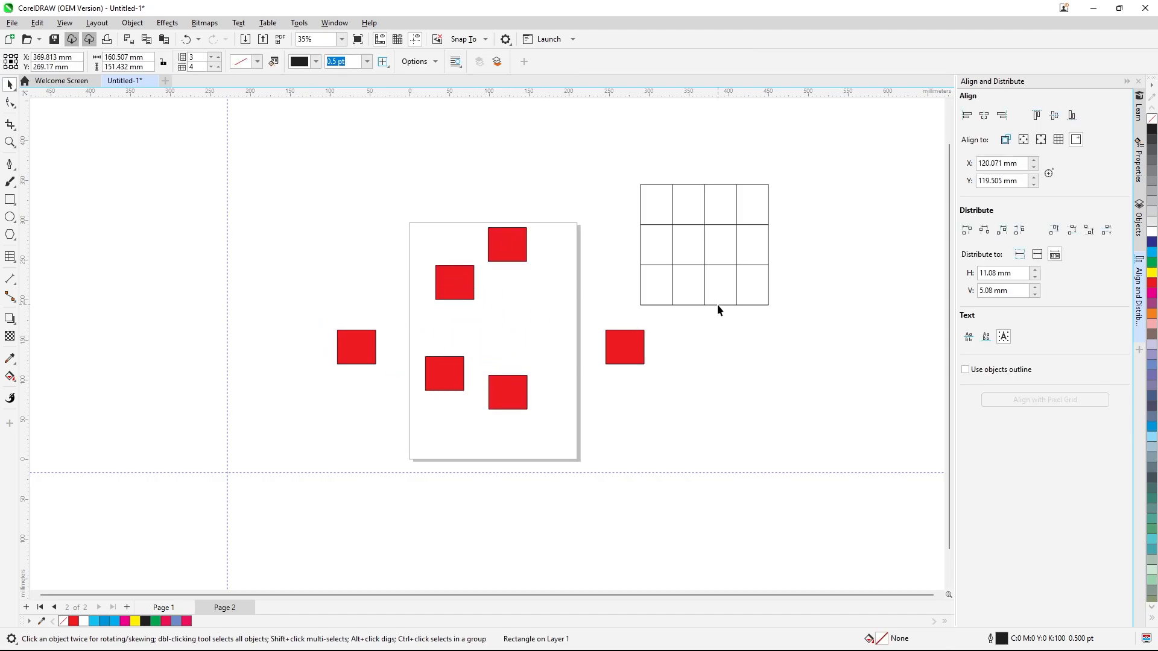
# Try to align five selected rectangles' top, centre and left edges to the grid
pyautogui.click(1060, 141)
pyautogui.moveTo(309, 187); pyautogui.dragTo(559, 446)
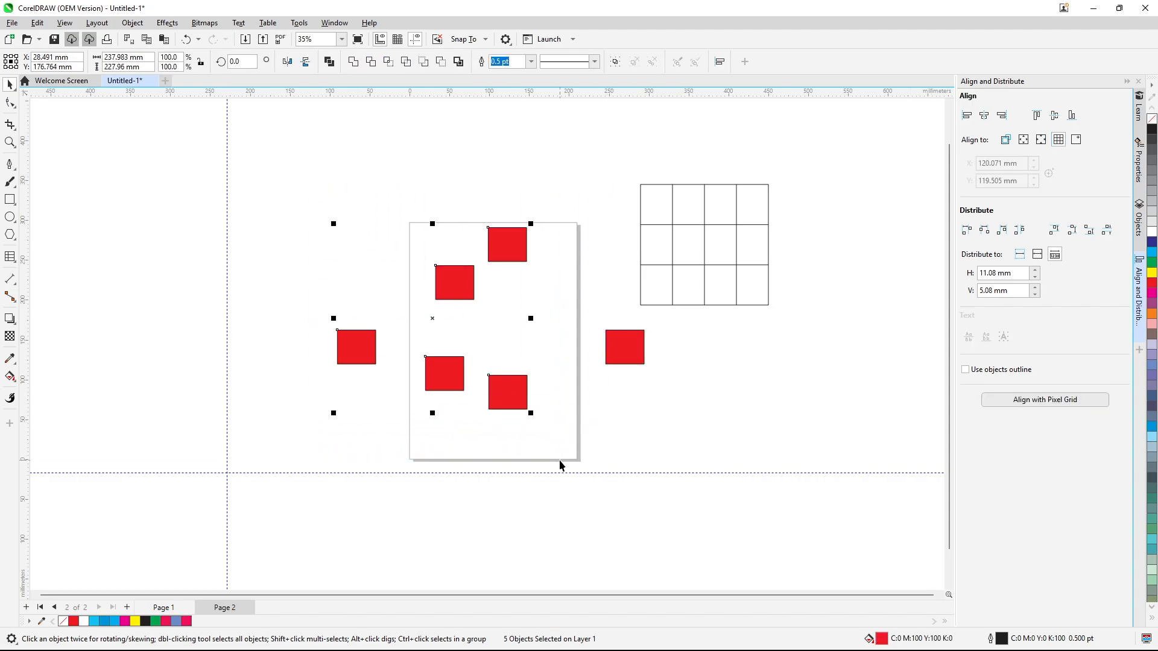
pyautogui.click(1039, 118)
pyautogui.click(1005, 117)
pyautogui.click(967, 116)
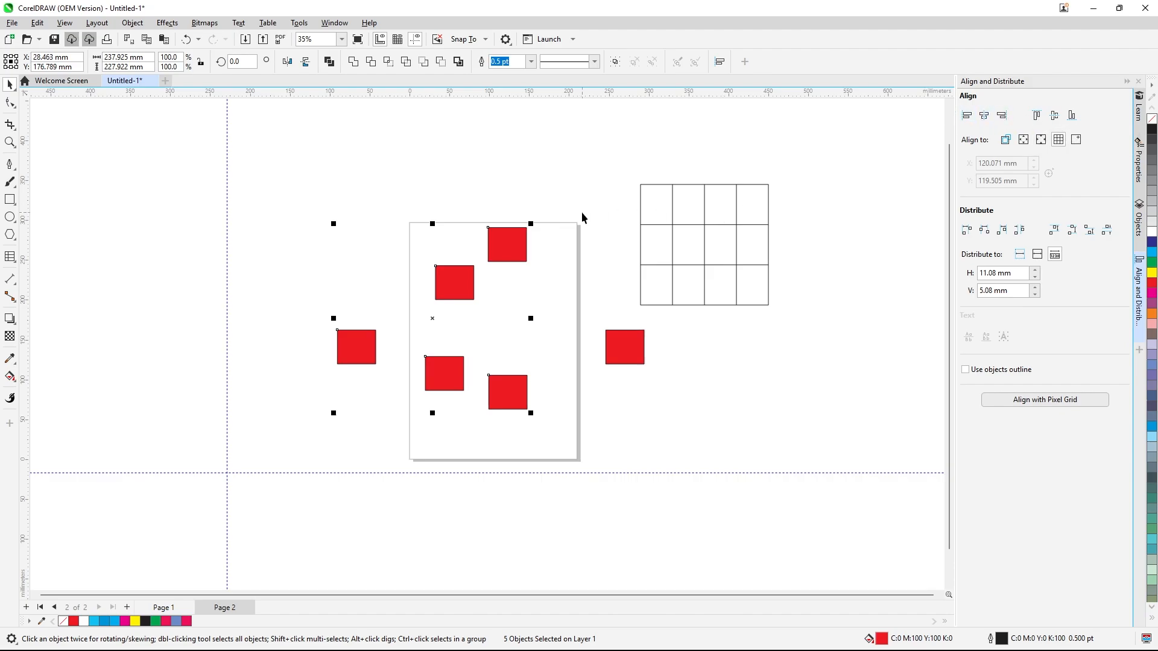
pyautogui.click(1059, 141)
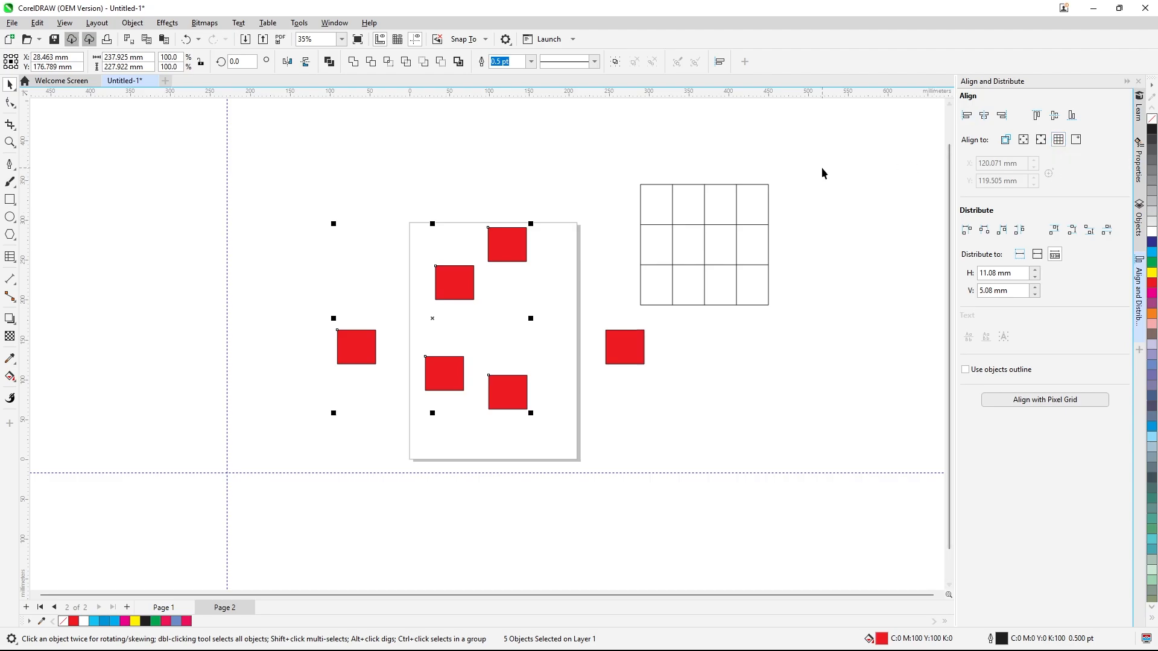
# Delete the graph paper grid
pyautogui.click(798, 199)
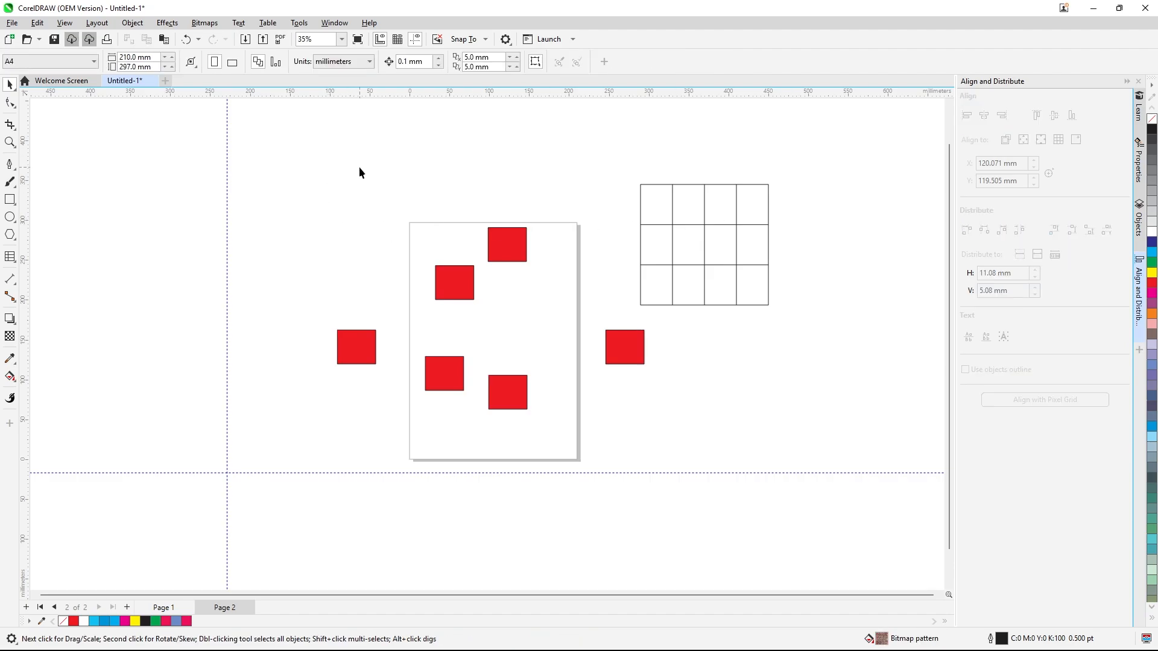
pyautogui.click(736, 224)
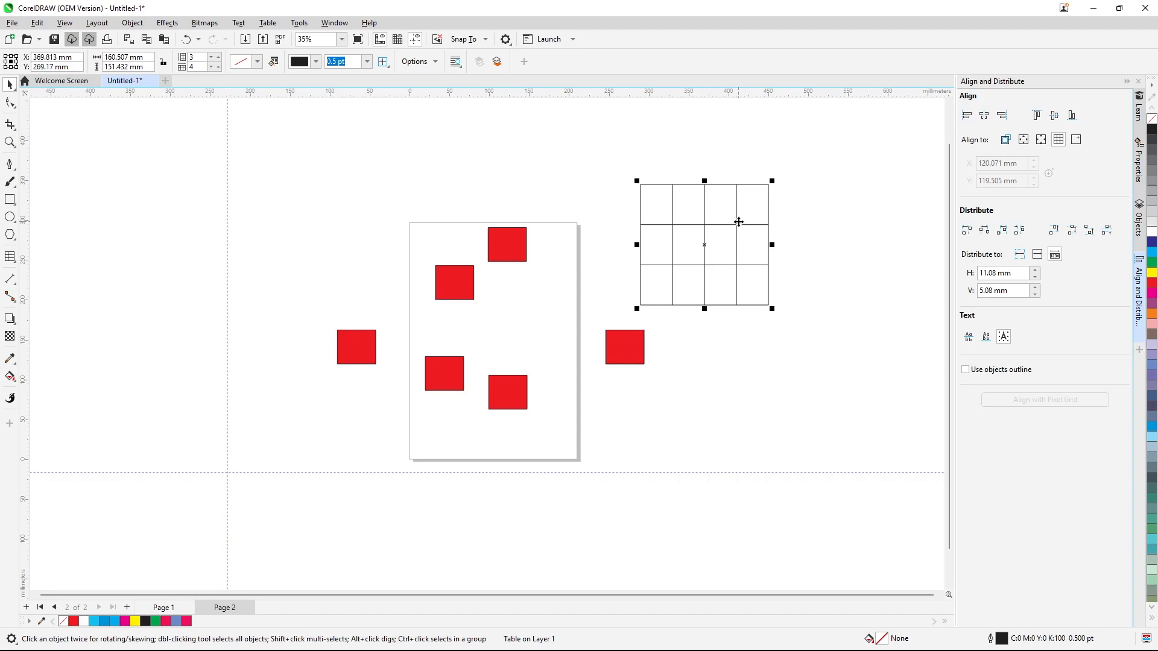
pyautogui.press('Delete')
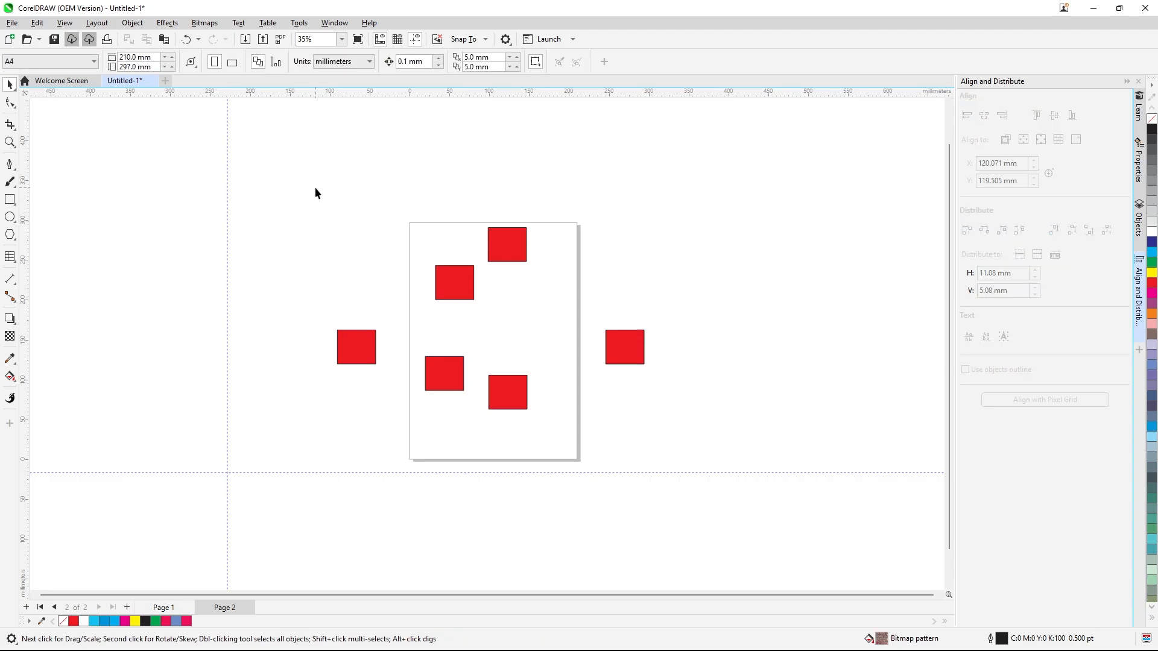
# Select five rectangles and distribute them by their left edges, then undo it
pyautogui.moveTo(728, 469); pyautogui.dragTo(729, 469)
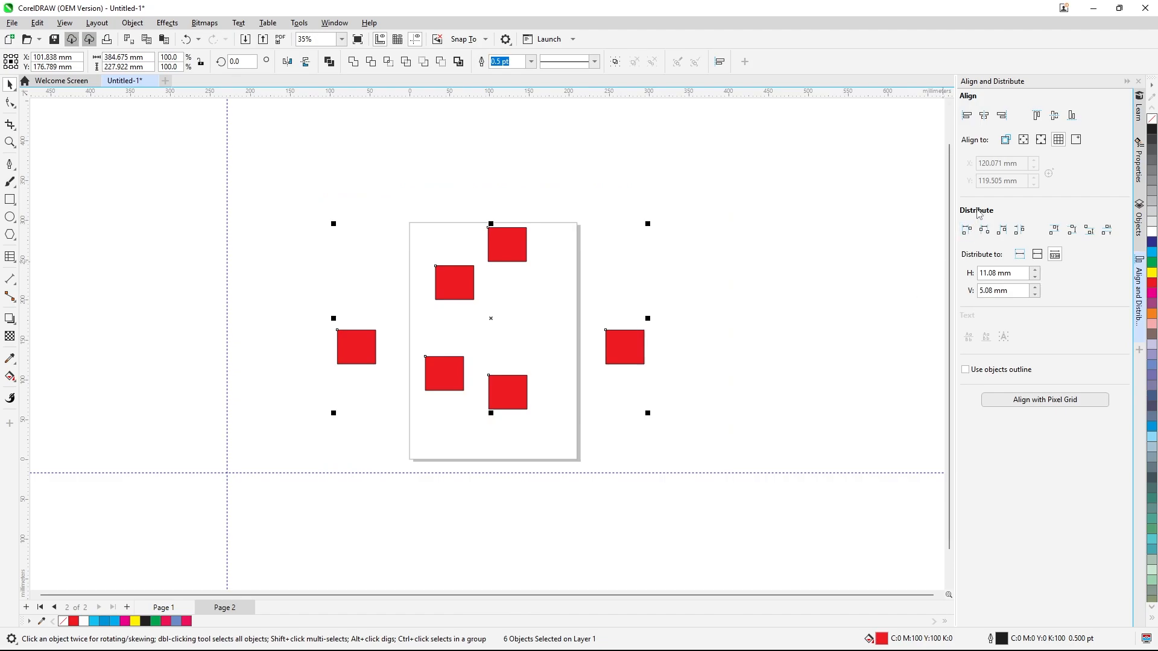
pyautogui.click(896, 238)
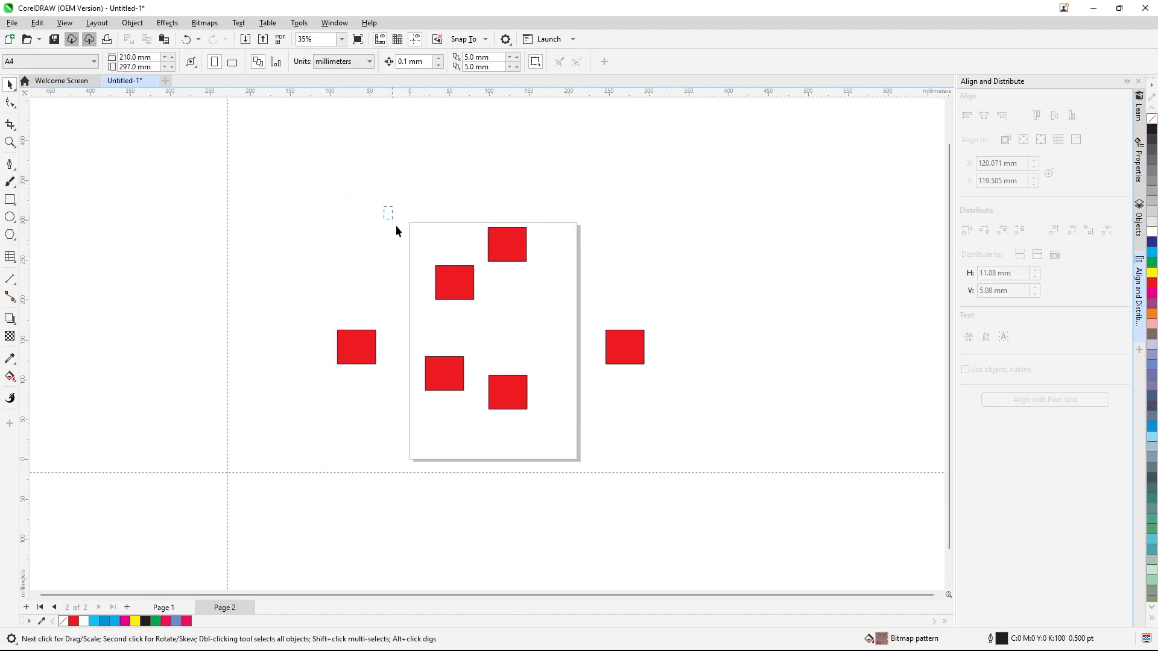
pyautogui.moveTo(396, 225); pyautogui.dragTo(699, 486)
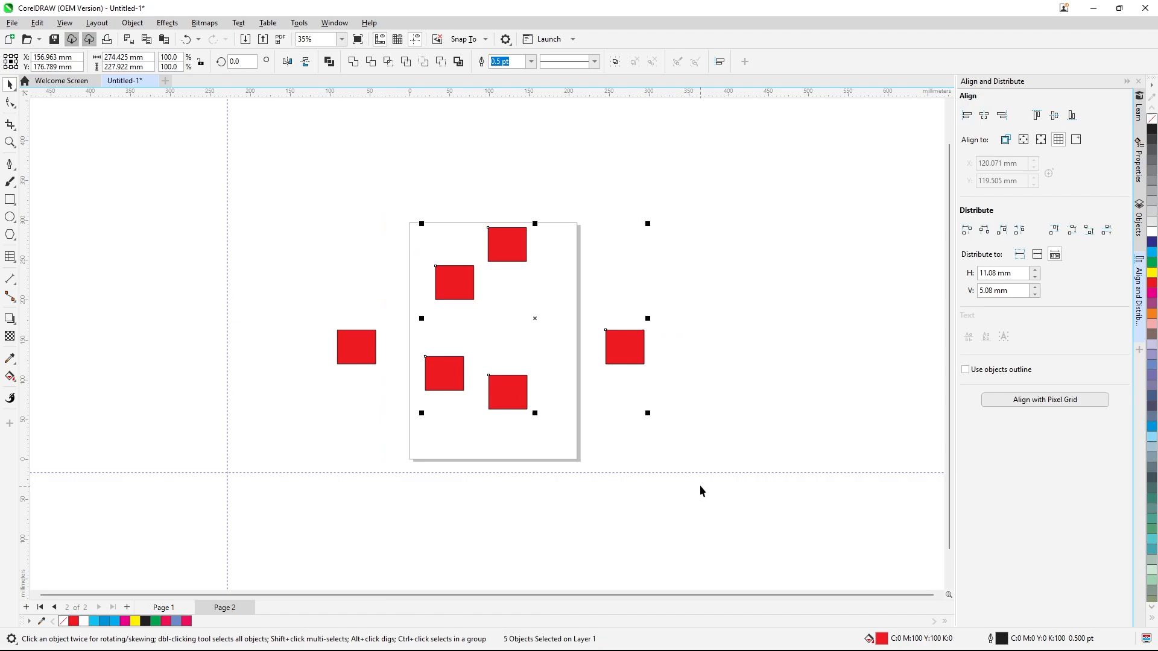
pyautogui.click(966, 232)
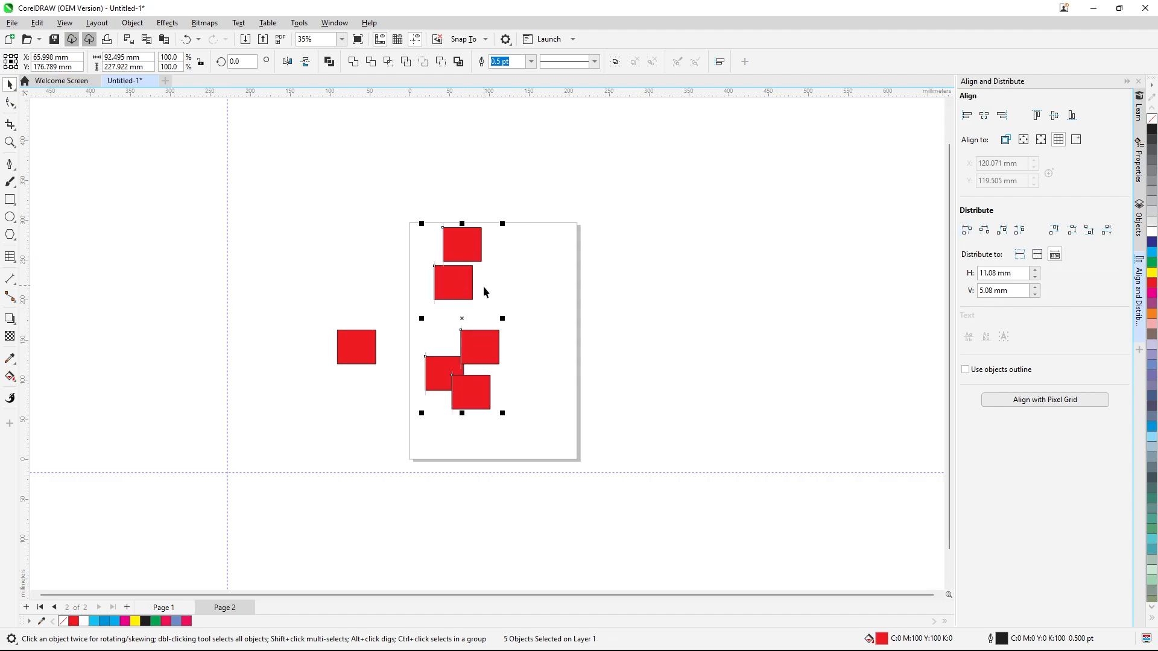
pyautogui.hotkey('ctrl', 'z')
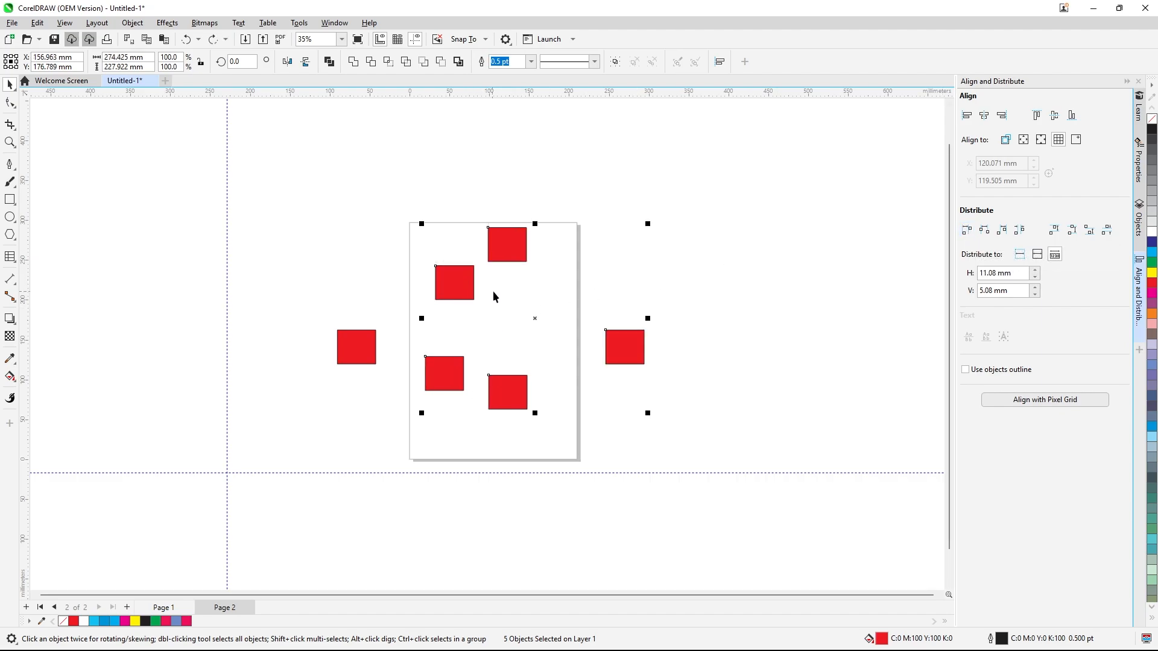
# Distribute the rectangles by horizontal centres and by horizontal spacing, undoing each
pyautogui.click(984, 232)
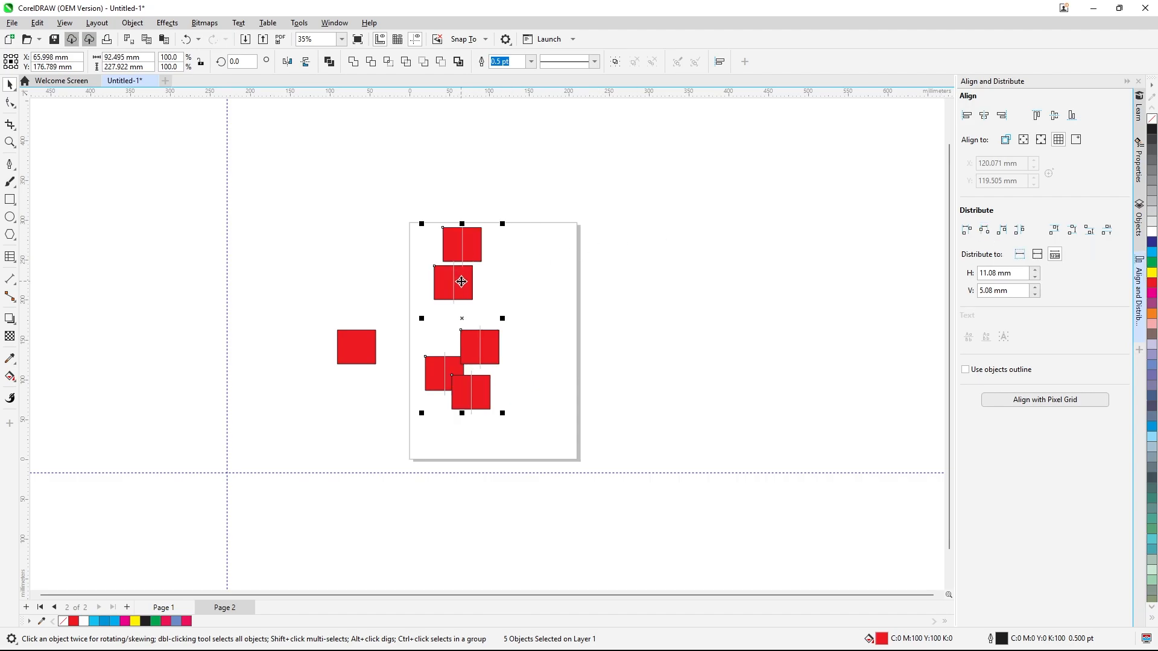
pyautogui.hotkey('ctrl', 'z')
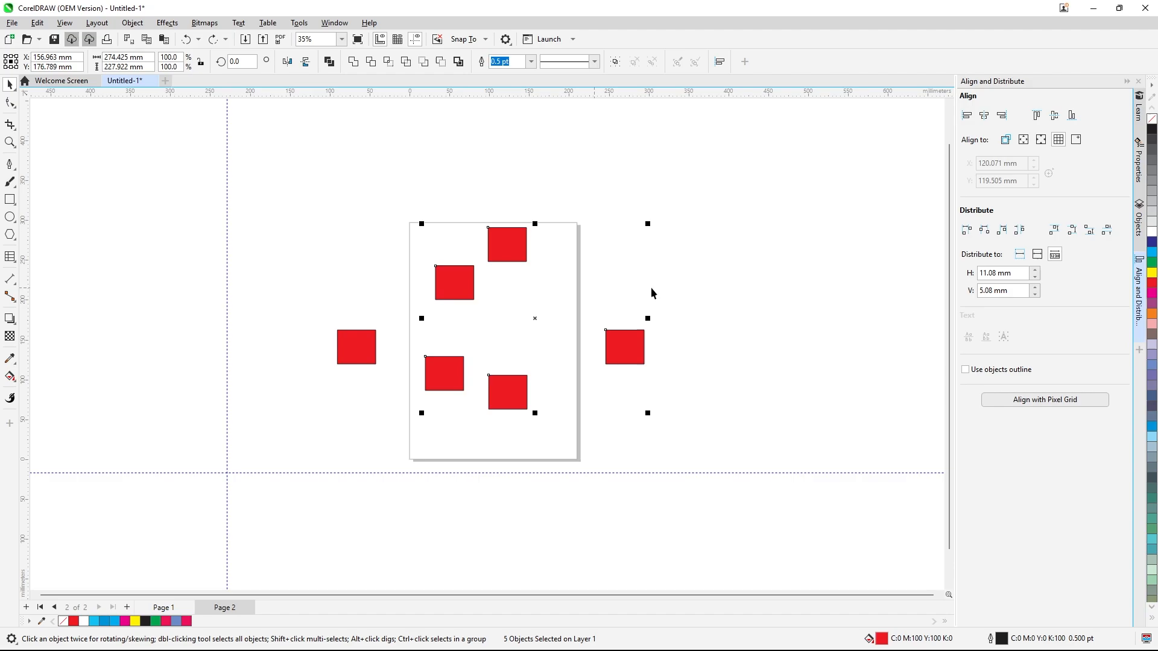
pyautogui.click(1005, 234)
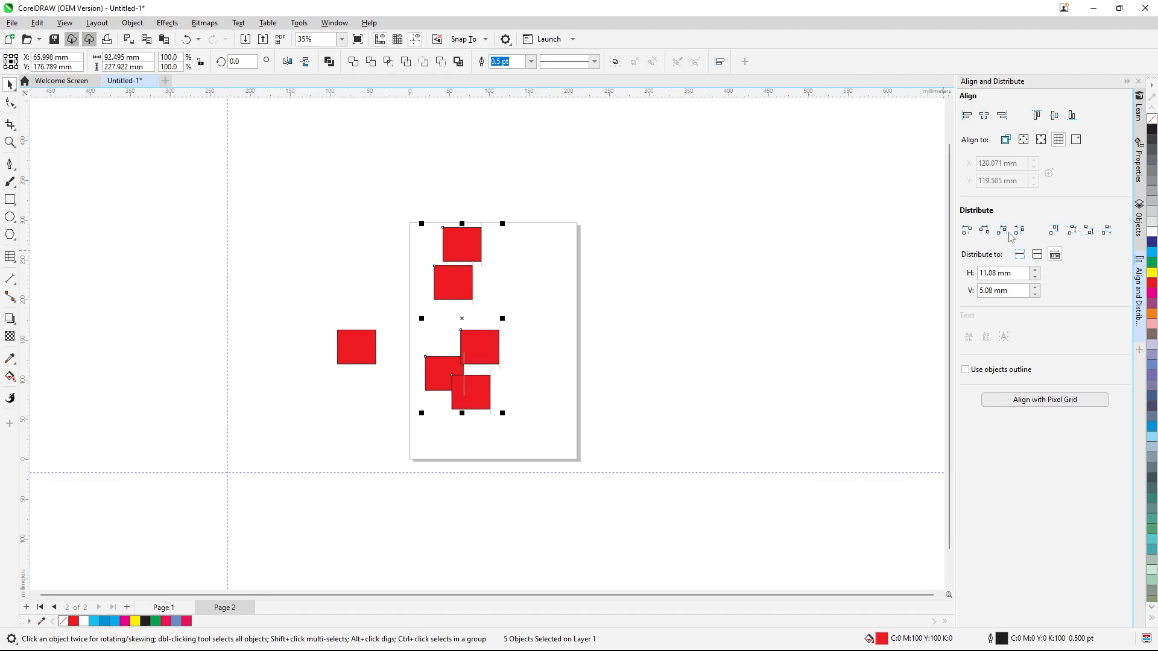
pyautogui.hotkey('ctrl', 'z')
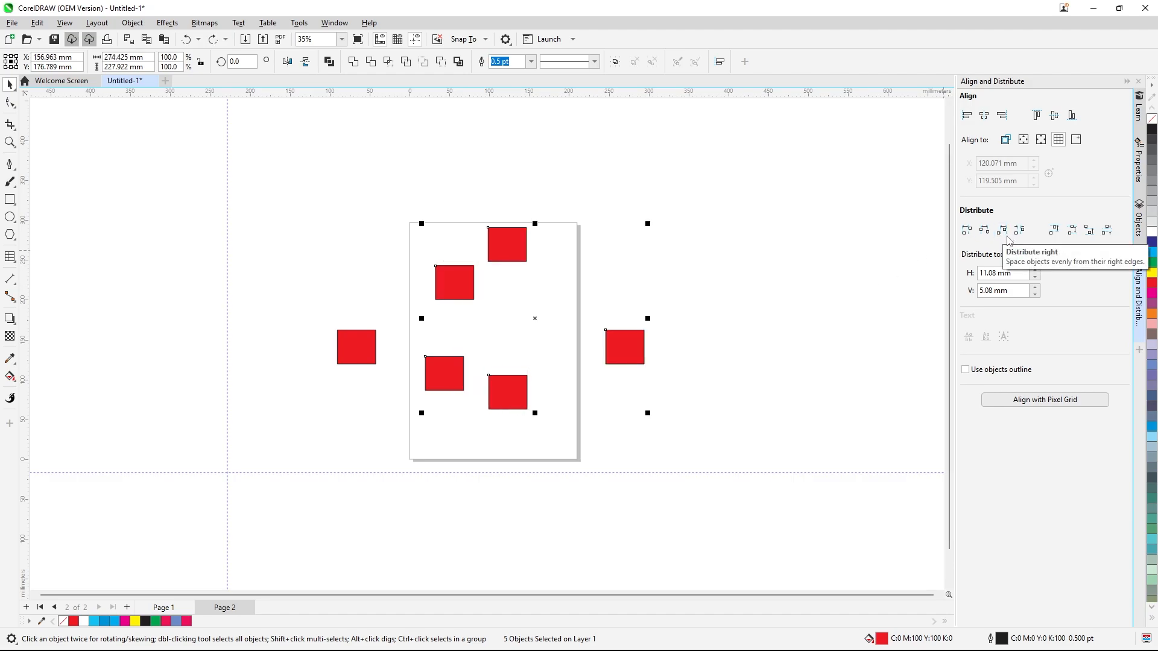
# Distribute the rectangles by top edges and by vertical centres, undoing each
pyautogui.click(1051, 234)
pyautogui.hotkey('ctrl', 'z')
pyautogui.click(1072, 232)
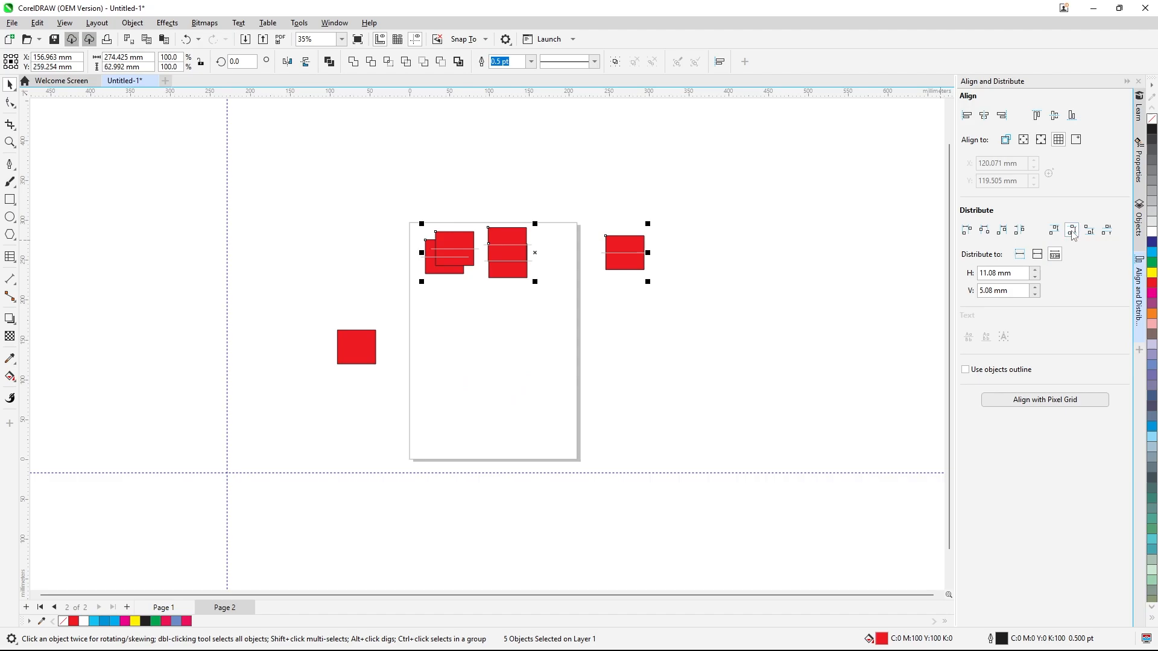
pyautogui.hotkey('ctrl', 'z')
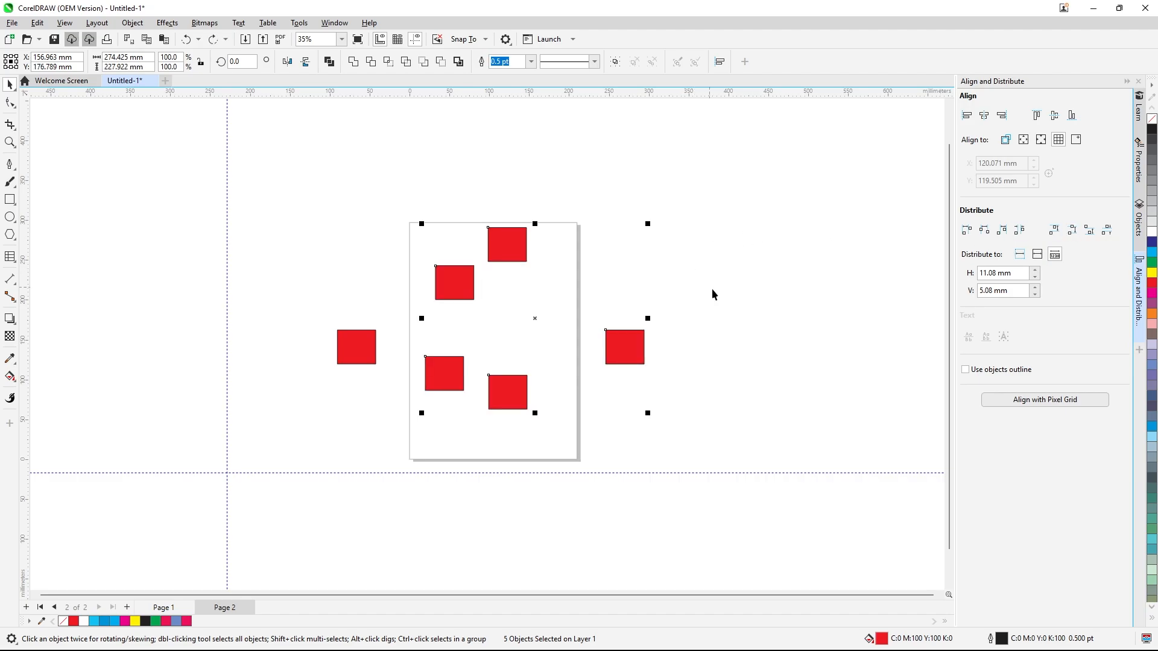
# Set distribution to the selected objects' extent and space the five rectangles evenly horizontally
pyautogui.click(1019, 255)
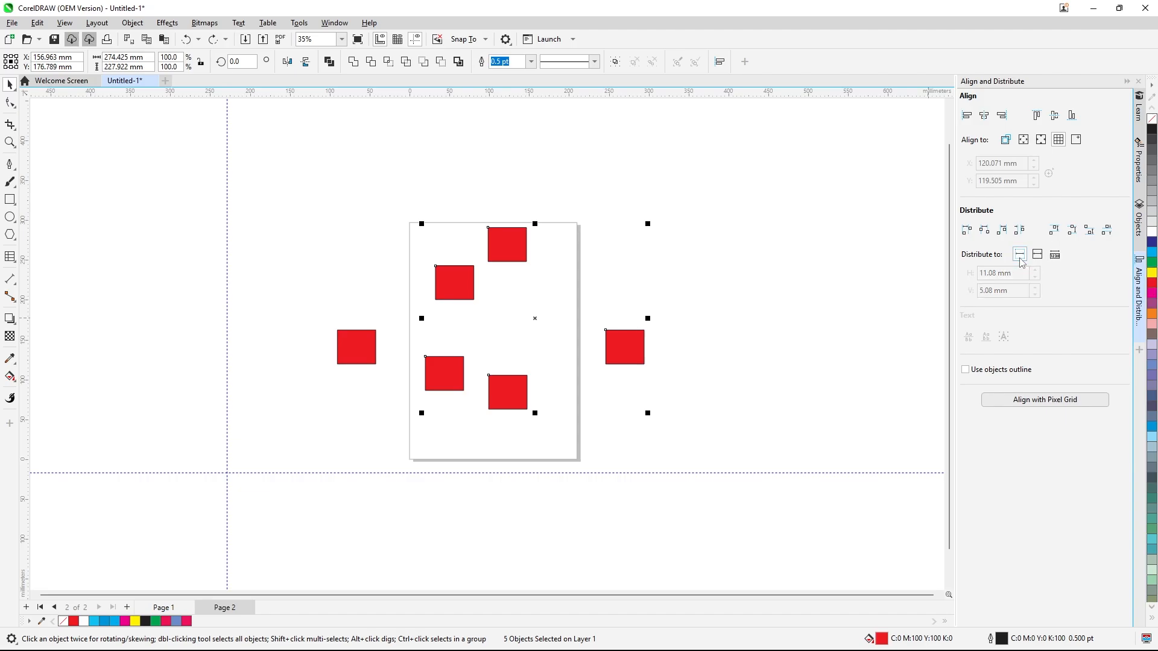
pyautogui.click(1002, 230)
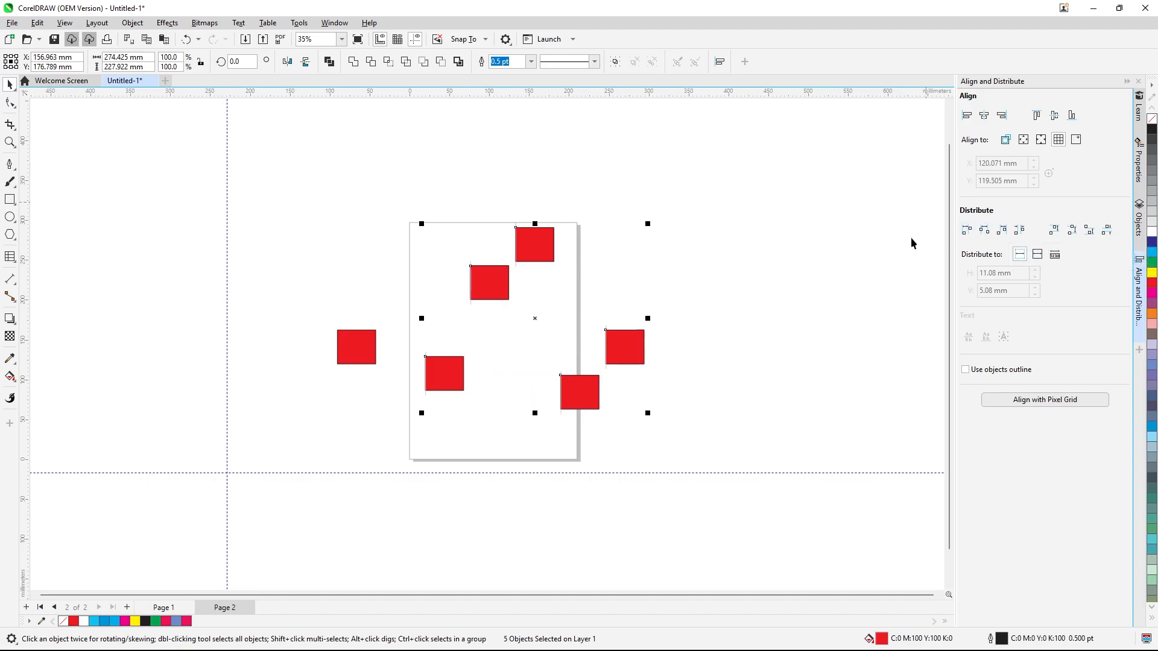
# Select all six rectangles and distribute them evenly by their left edges within the selection
pyautogui.moveTo(301, 187); pyautogui.dragTo(765, 396)
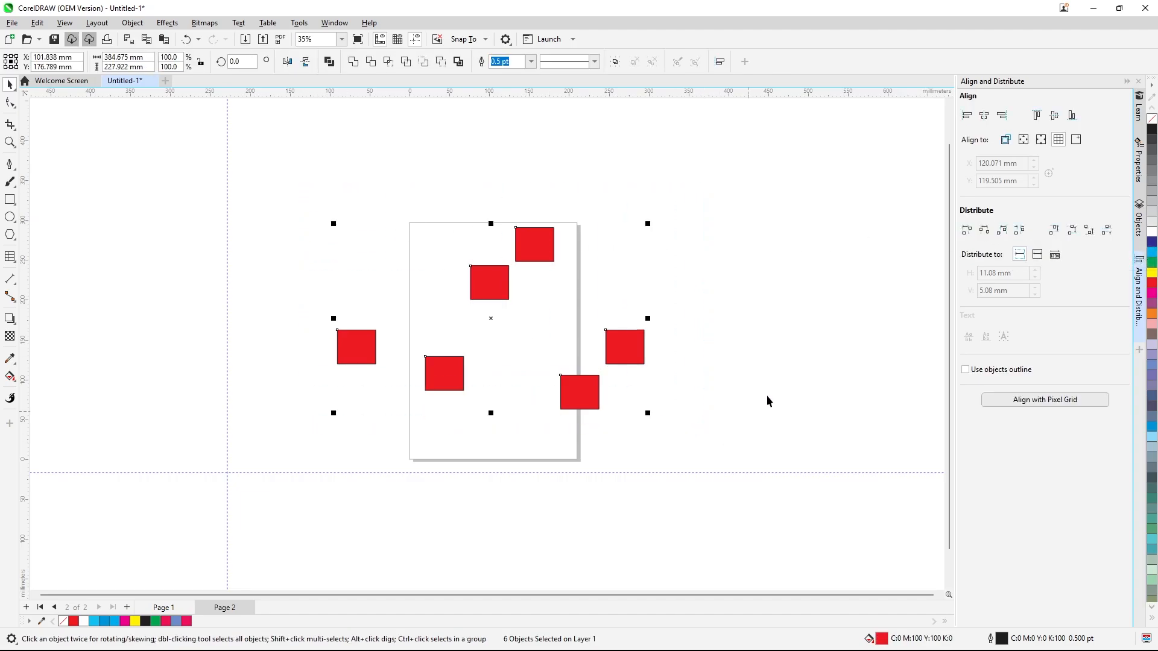
pyautogui.click(967, 231)
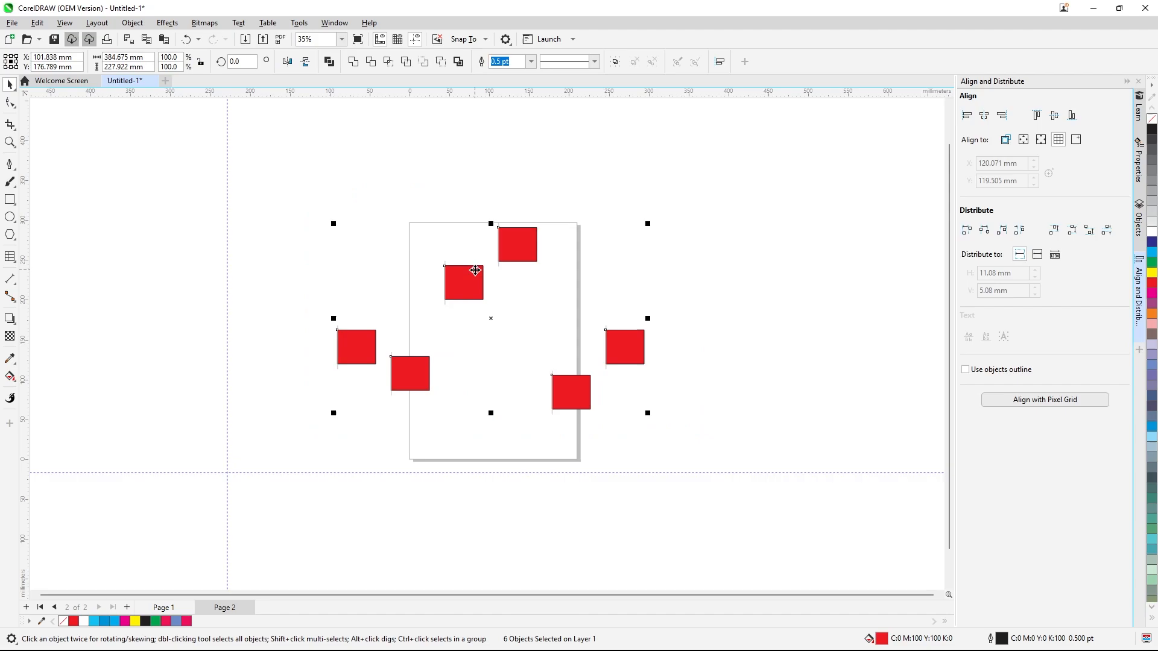
pyautogui.scroll(1, 434, 276)
pyautogui.scroll(4, 460, 269)
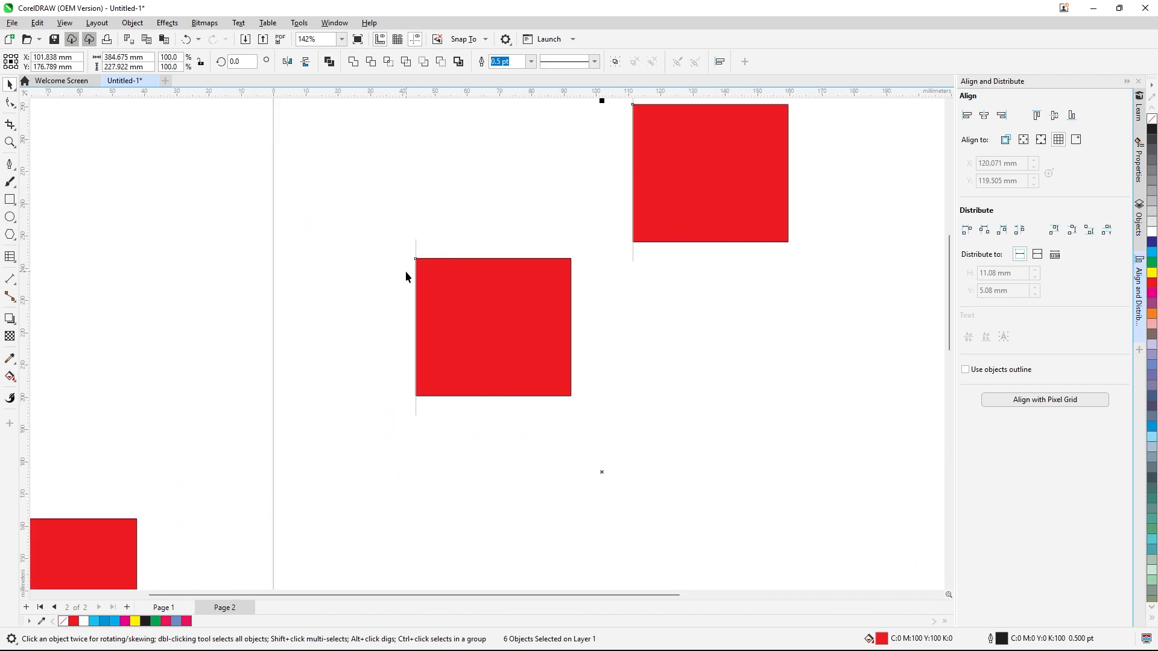
pyautogui.scroll(-2, 439, 338)
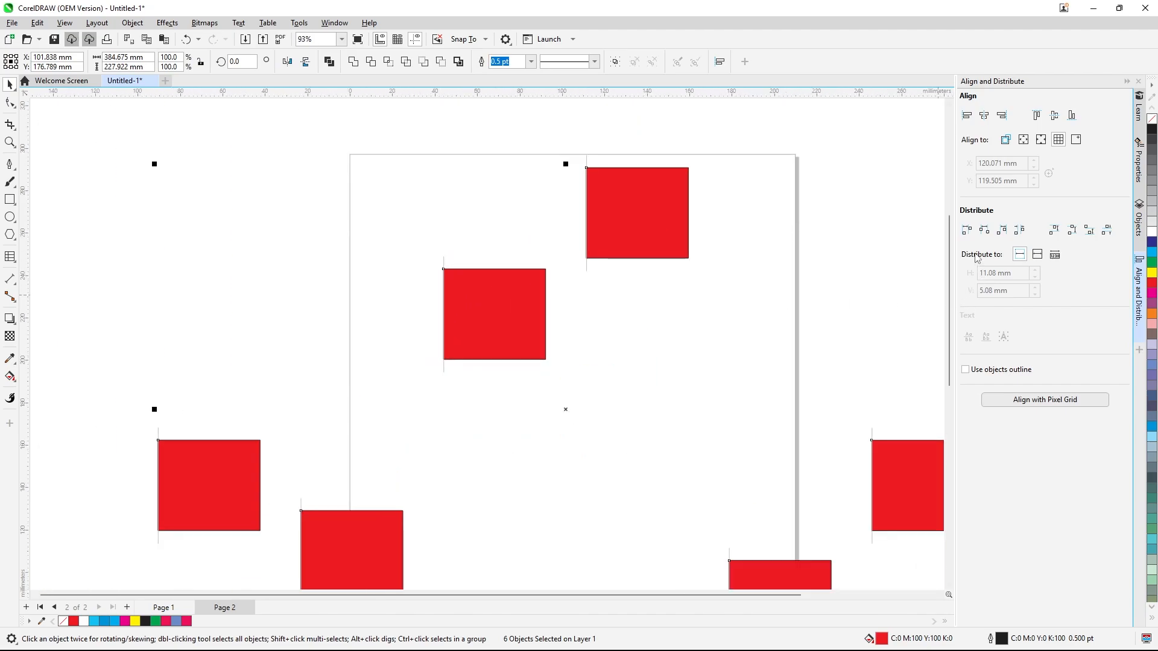
pyautogui.click(1019, 255)
pyautogui.scroll(-2, 566, 218)
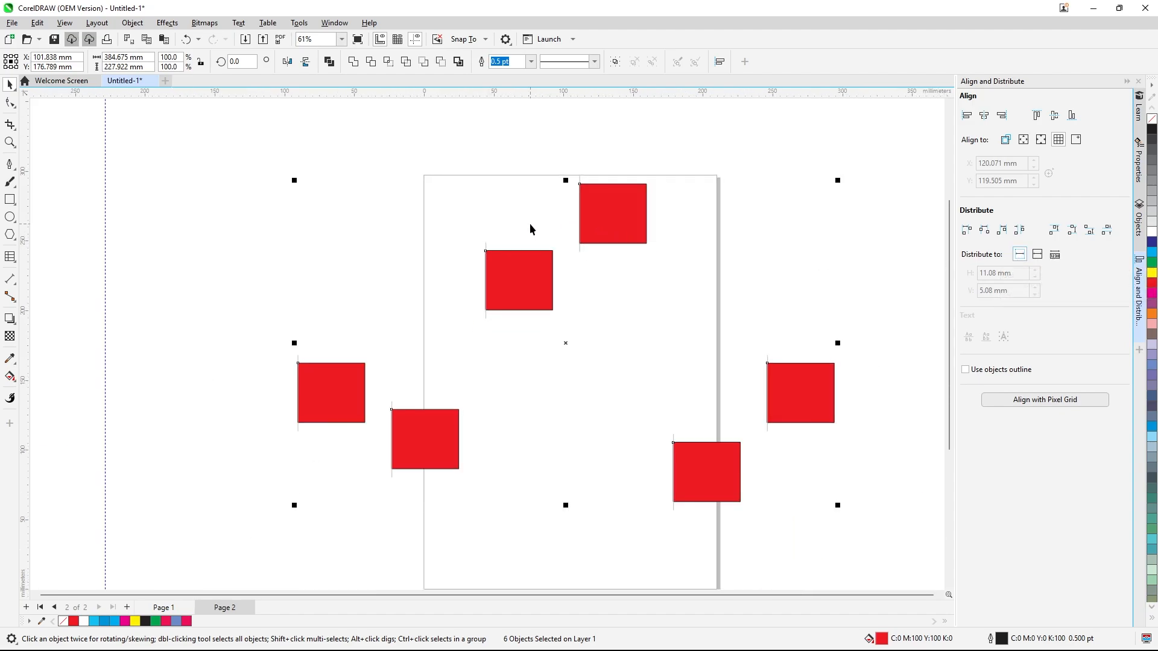
# Select five rectangles and space them evenly horizontally across the page edge
pyautogui.click(292, 215)
pyautogui.moveTo(255, 177); pyautogui.dragTo(814, 600)
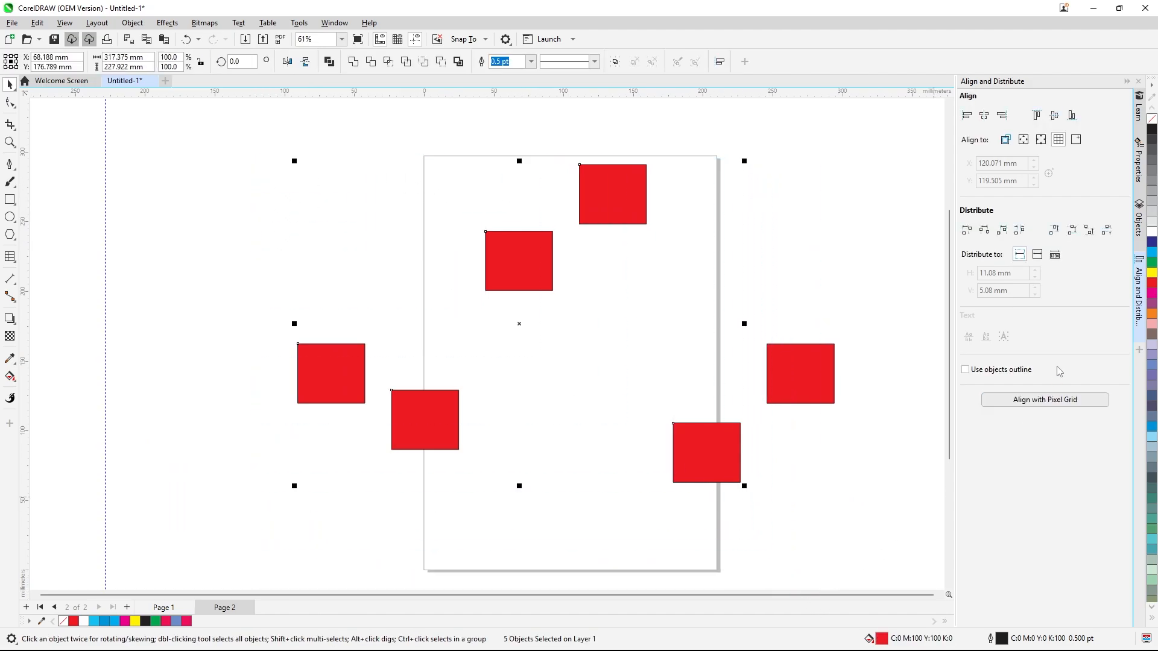
pyautogui.click(1037, 255)
pyautogui.click(1001, 230)
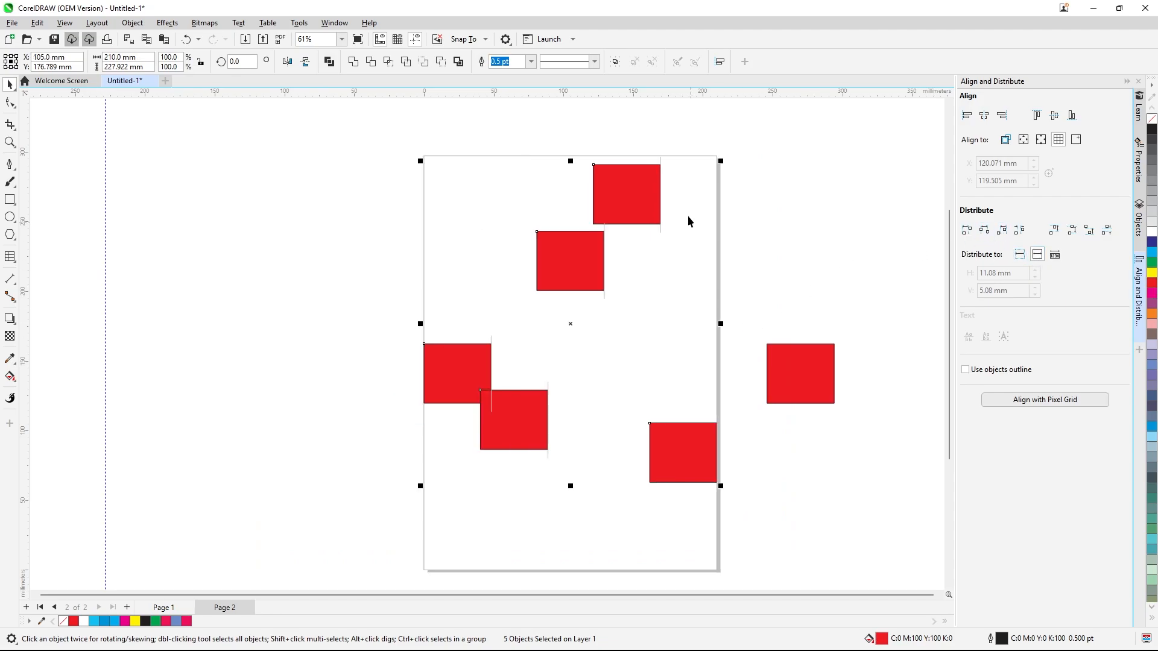
# Rearrange the six rectangles into scattered positions on the page
pyautogui.click(561, 383)
pyautogui.moveTo(536, 399); pyautogui.dragTo(732, 339)
pyautogui.moveTo(571, 271); pyautogui.dragTo(511, 235)
pyautogui.click(793, 377)
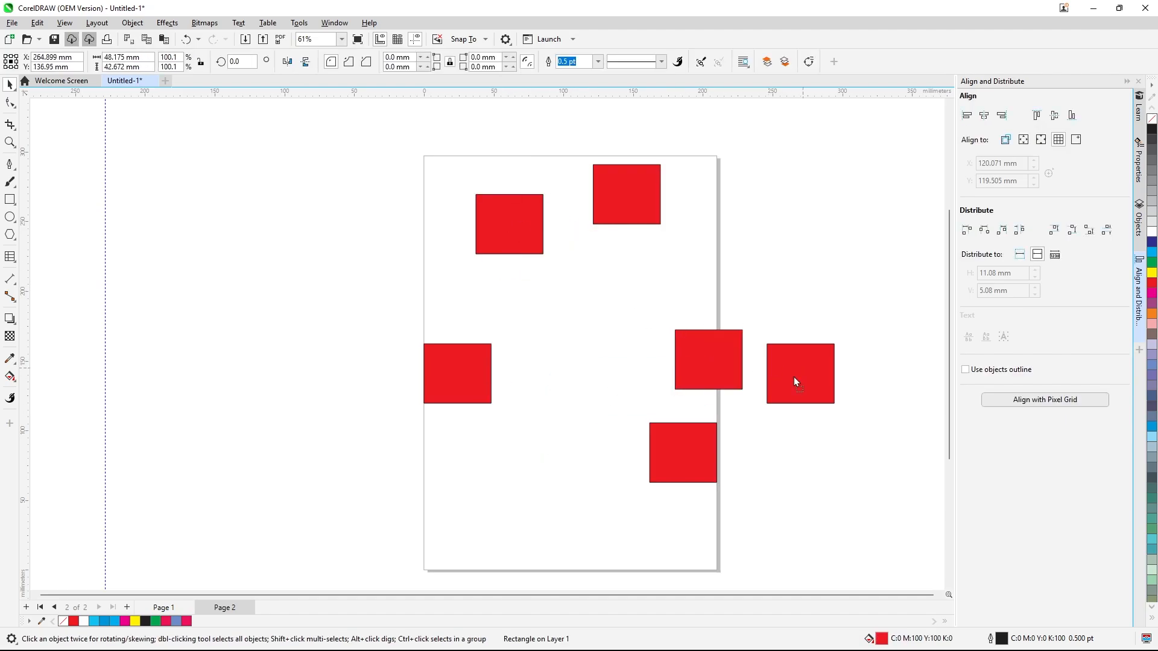
pyautogui.moveTo(793, 378); pyautogui.dragTo(592, 453)
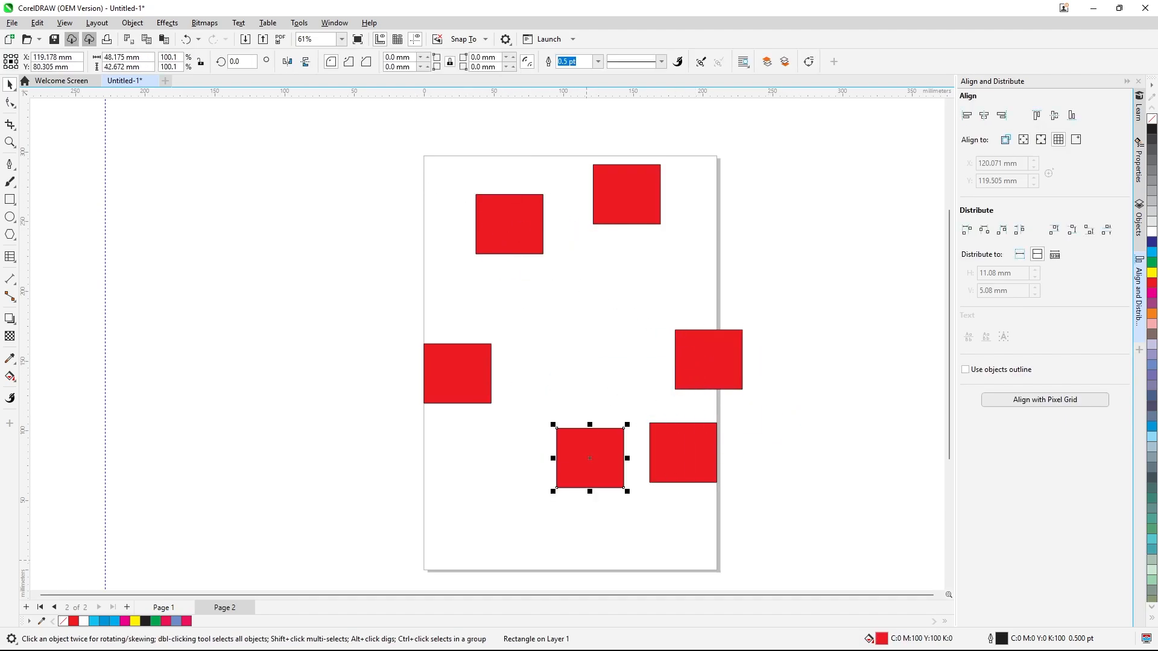
pyautogui.moveTo(672, 444); pyautogui.dragTo(602, 339)
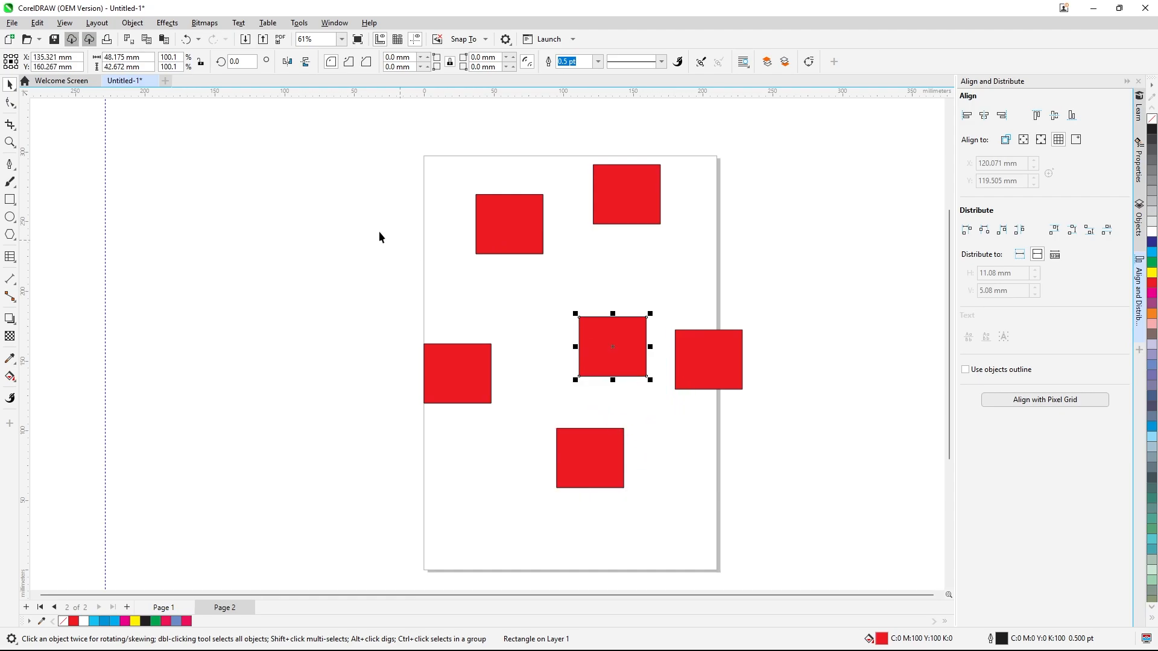
# Select all six rectangles and distribute them across the page by top edges, then by equal vertical spacing
pyautogui.moveTo(276, 117); pyautogui.dragTo(843, 529)
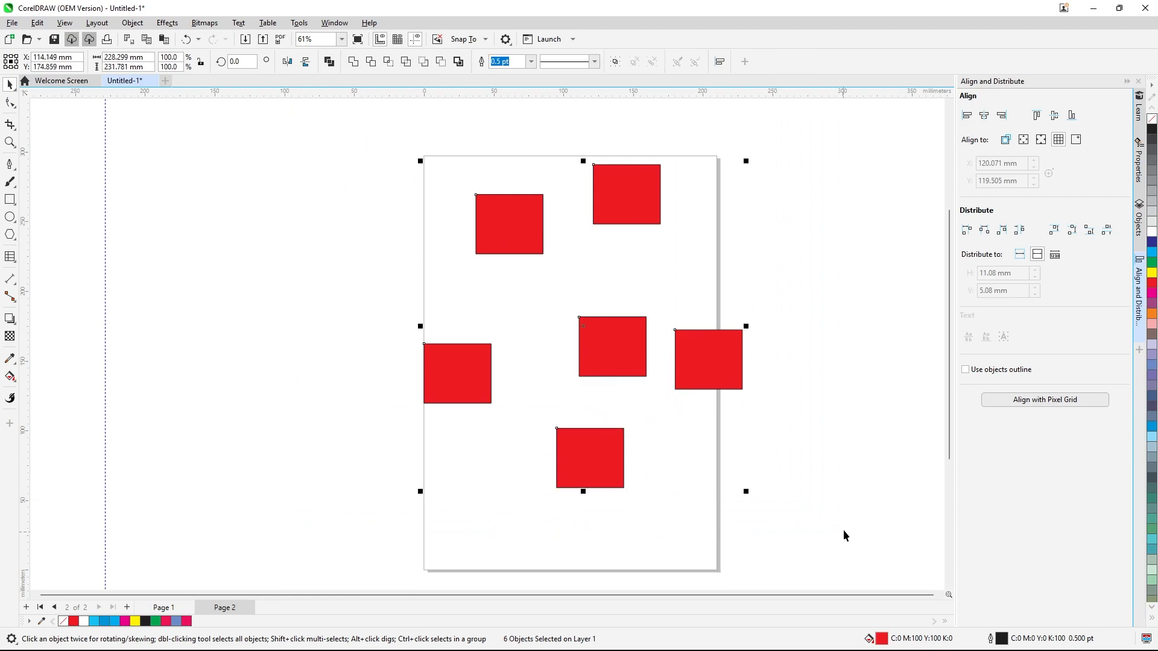
pyautogui.click(1053, 230)
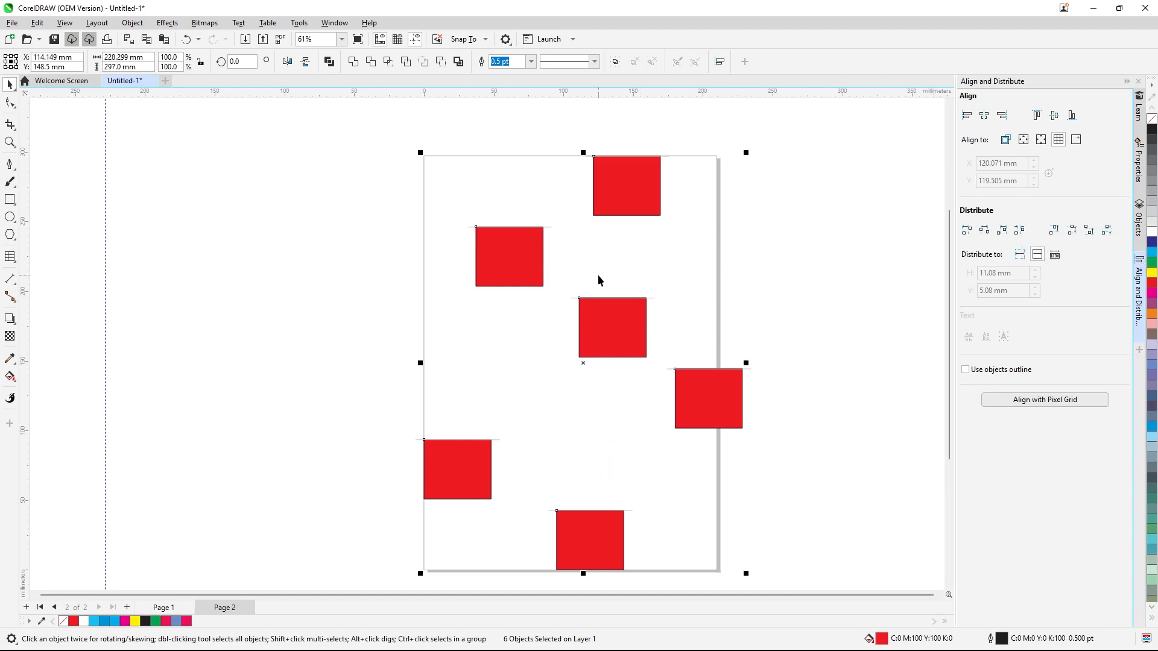
pyautogui.click(356, 193)
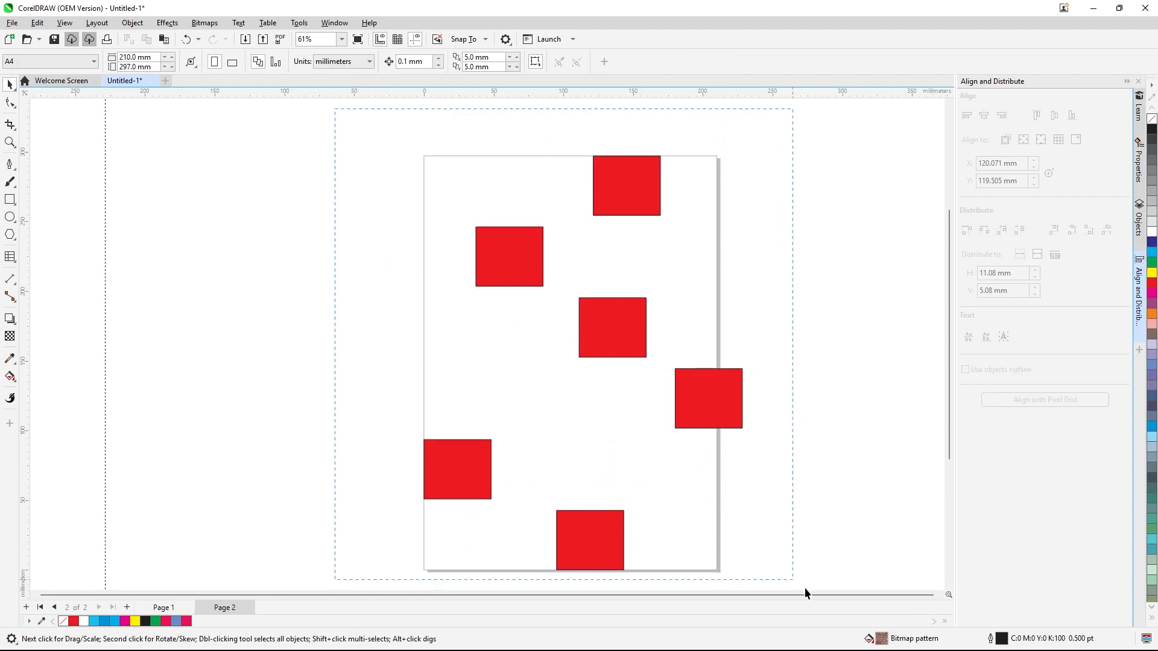
pyautogui.scroll(-1, 804, 587)
pyautogui.hotkey('ctrl', 'a')
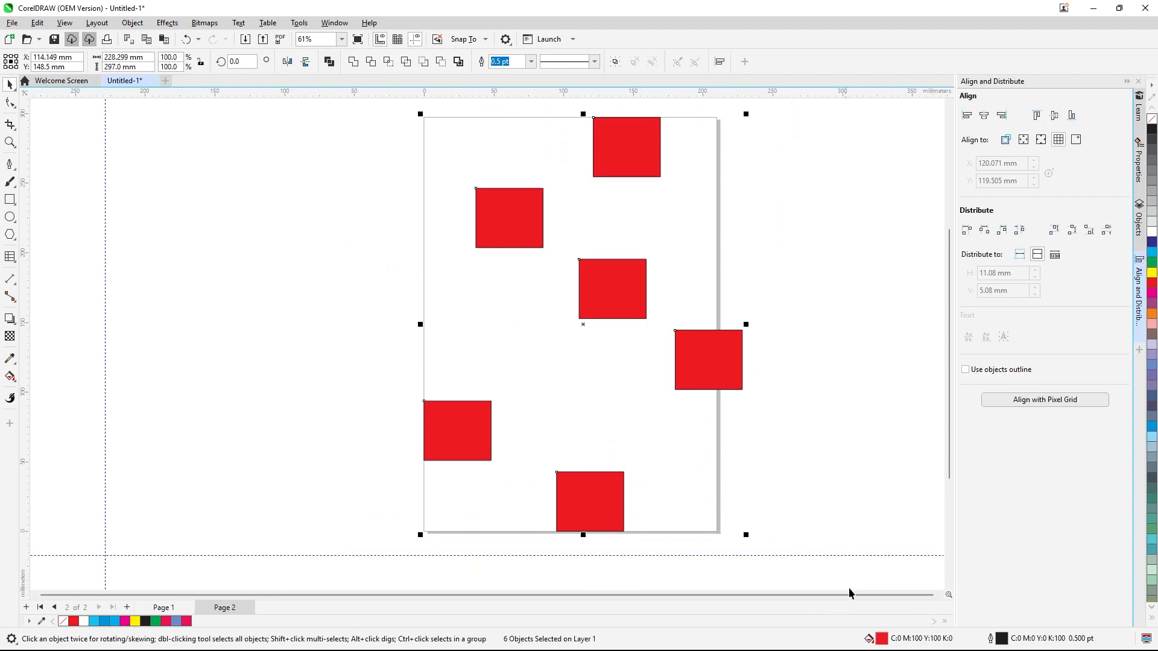
pyautogui.click(1107, 234)
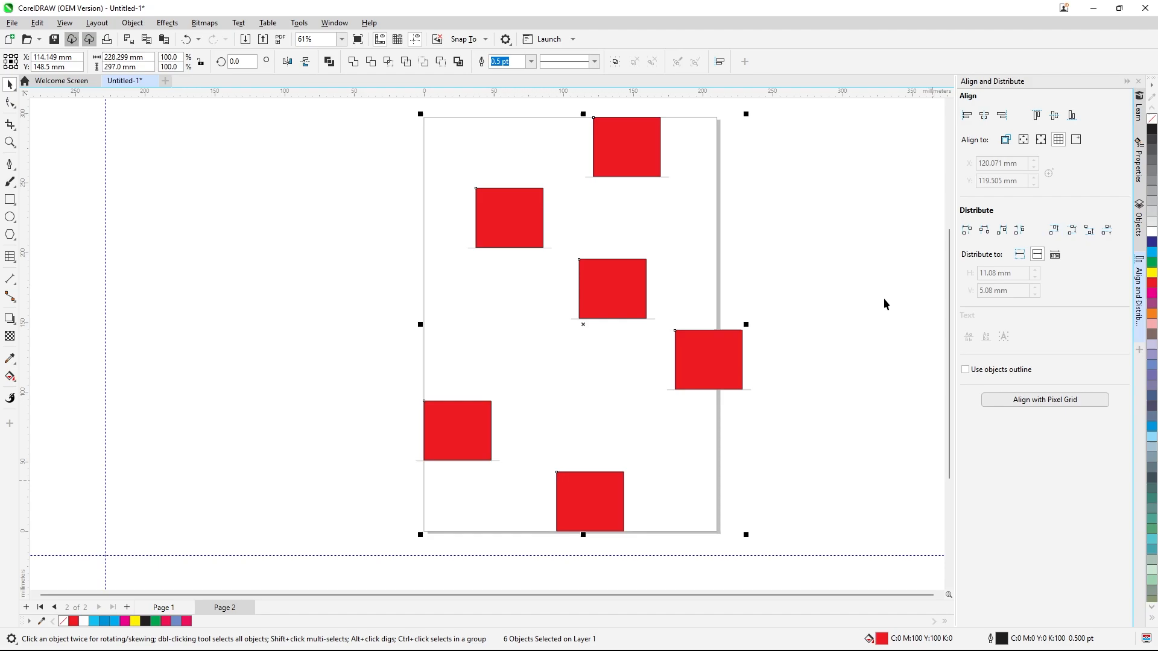
# Scatter the rectangles again, then select all six and distribute equal vertical space between them across the page
pyautogui.click(836, 322)
pyautogui.moveTo(589, 281); pyautogui.dragTo(541, 315)
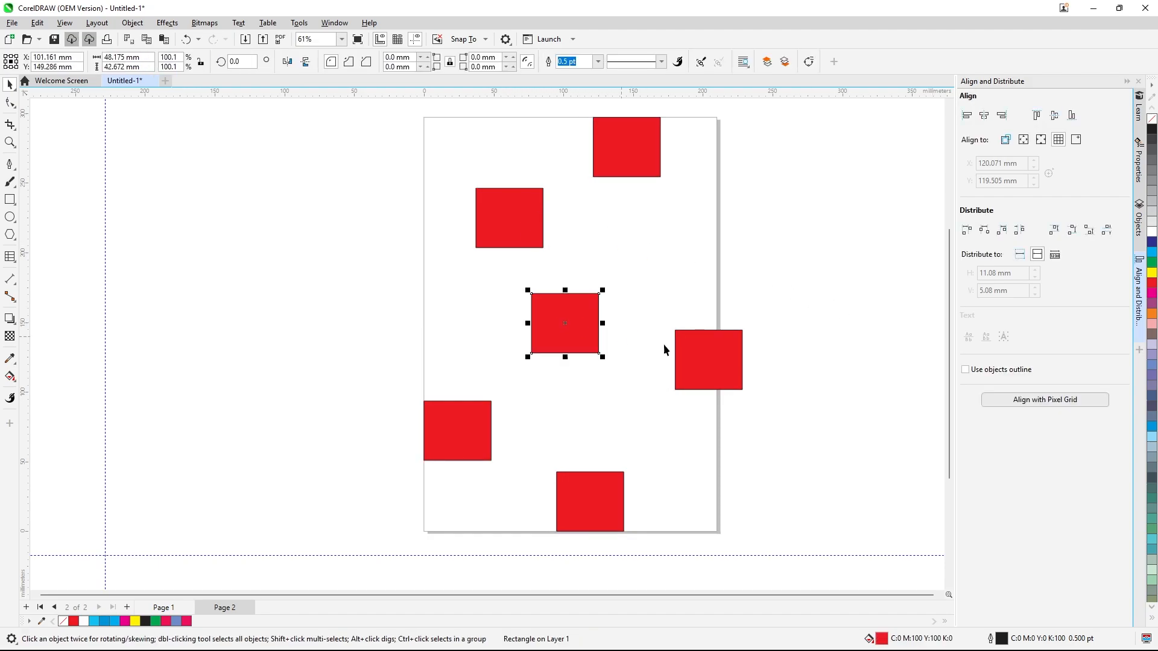
pyautogui.moveTo(707, 358); pyautogui.dragTo(656, 389)
pyautogui.moveTo(638, 173); pyautogui.dragTo(652, 251)
pyautogui.moveTo(488, 208); pyautogui.dragTo(563, 172)
pyautogui.moveTo(450, 416); pyautogui.dragTo(475, 305)
pyautogui.moveTo(591, 480); pyautogui.dragTo(561, 409)
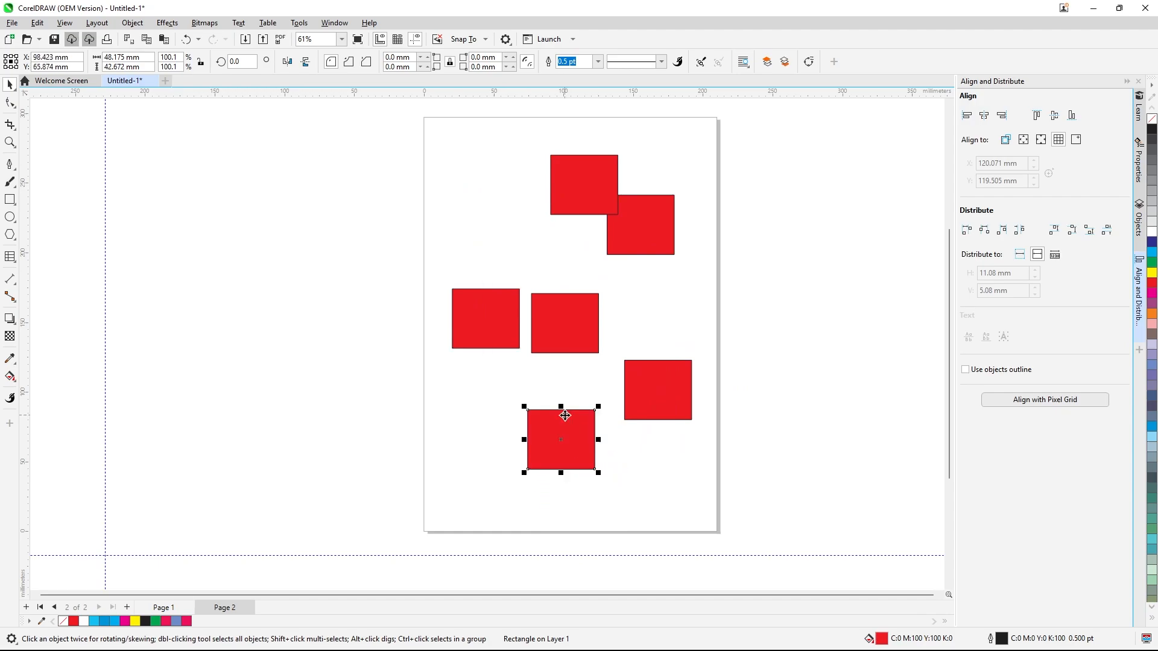
pyautogui.moveTo(403, 145); pyautogui.dragTo(777, 480)
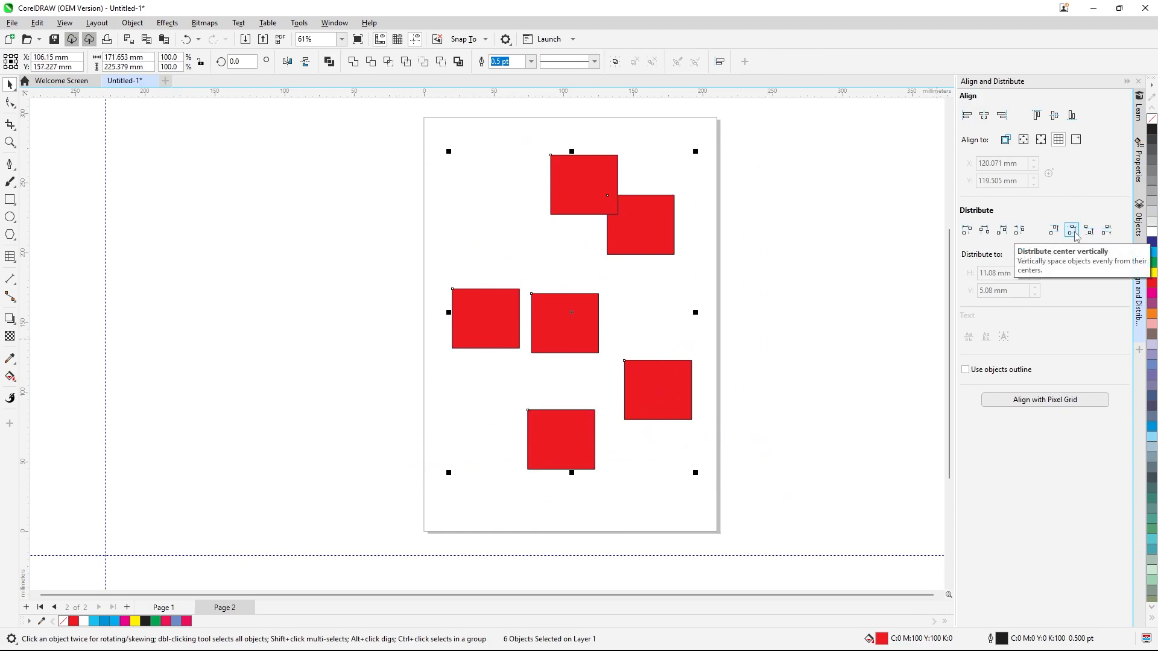
pyautogui.click(1107, 231)
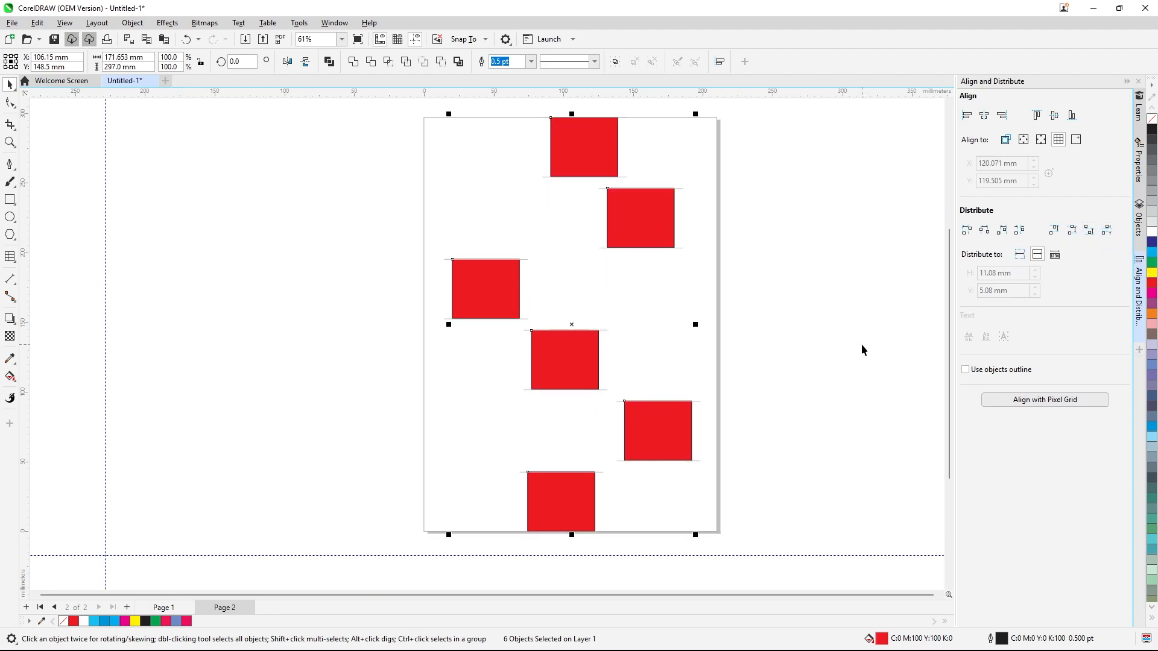
# Move the rectangles into new positions and switch distribution to object spacing
pyautogui.click(695, 382)
pyautogui.moveTo(658, 433); pyautogui.dragTo(670, 349)
pyautogui.moveTo(564, 371); pyautogui.dragTo(586, 341)
pyautogui.moveTo(544, 483); pyautogui.dragTo(516, 371)
pyautogui.moveTo(624, 224); pyautogui.dragTo(660, 244)
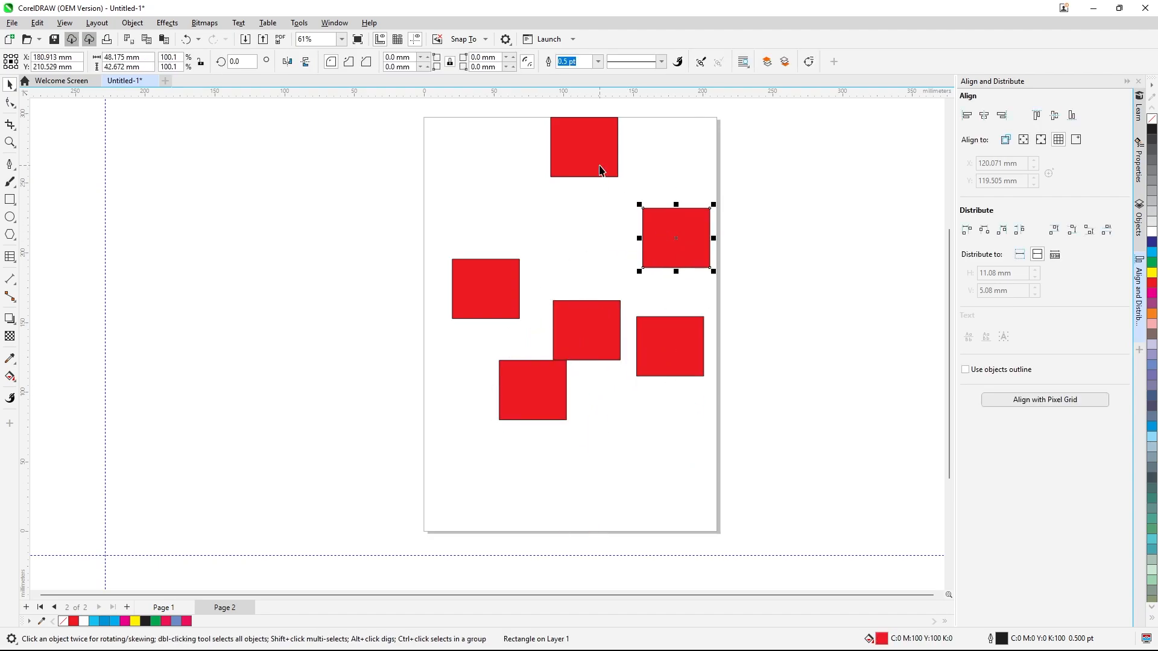
pyautogui.moveTo(601, 173); pyautogui.dragTo(594, 224)
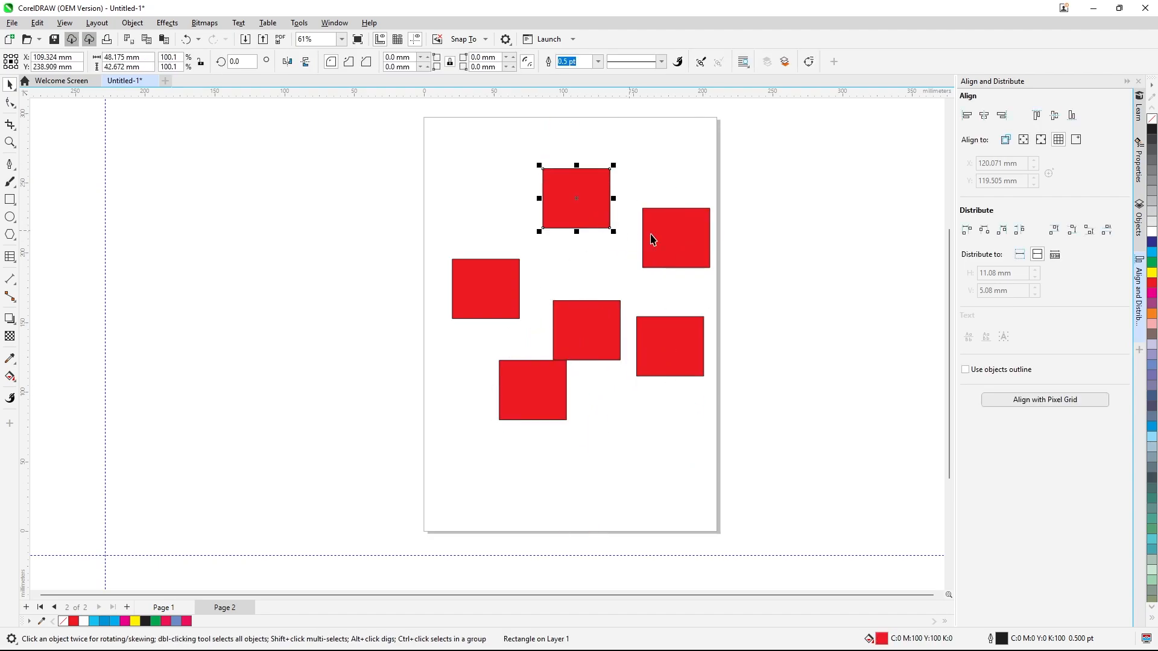
pyautogui.click(1054, 256)
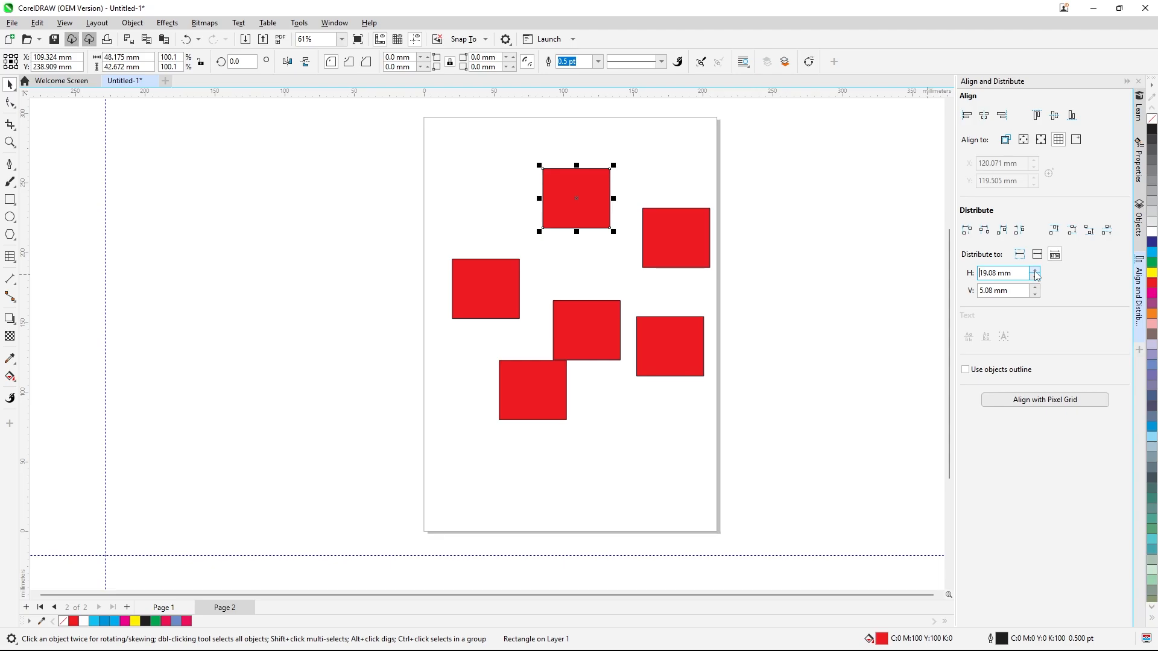
# Select all six rectangles and distribute equal horizontal space between them using 19.08 mm object spacing
pyautogui.moveTo(395, 124); pyautogui.dragTo(787, 477)
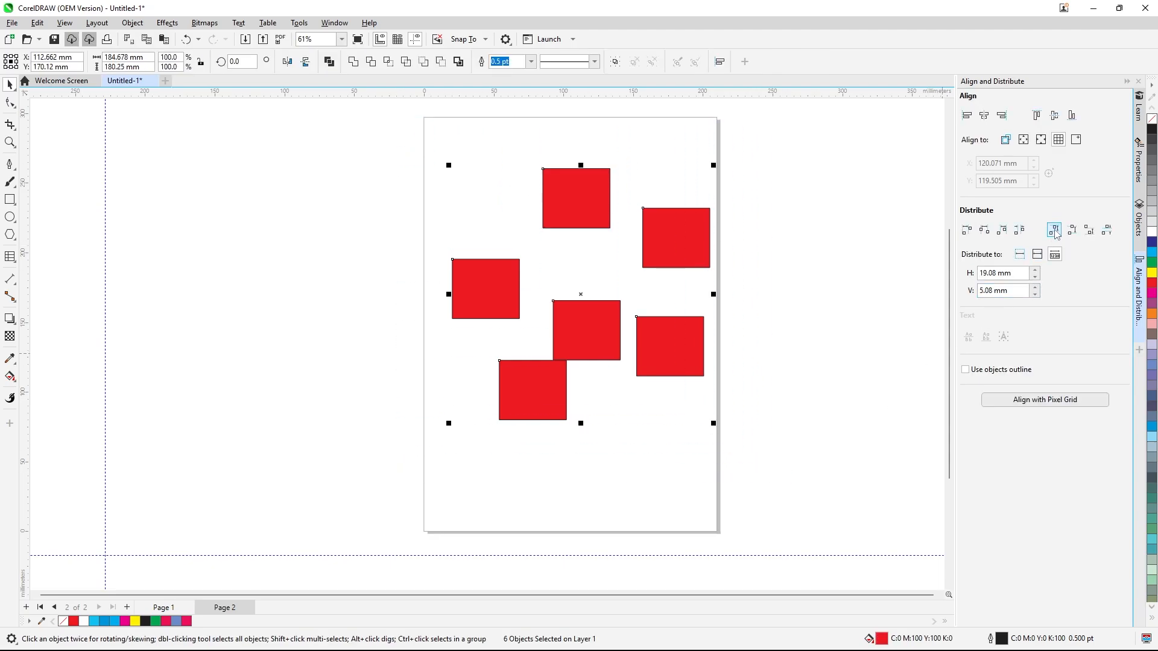
pyautogui.click(1019, 232)
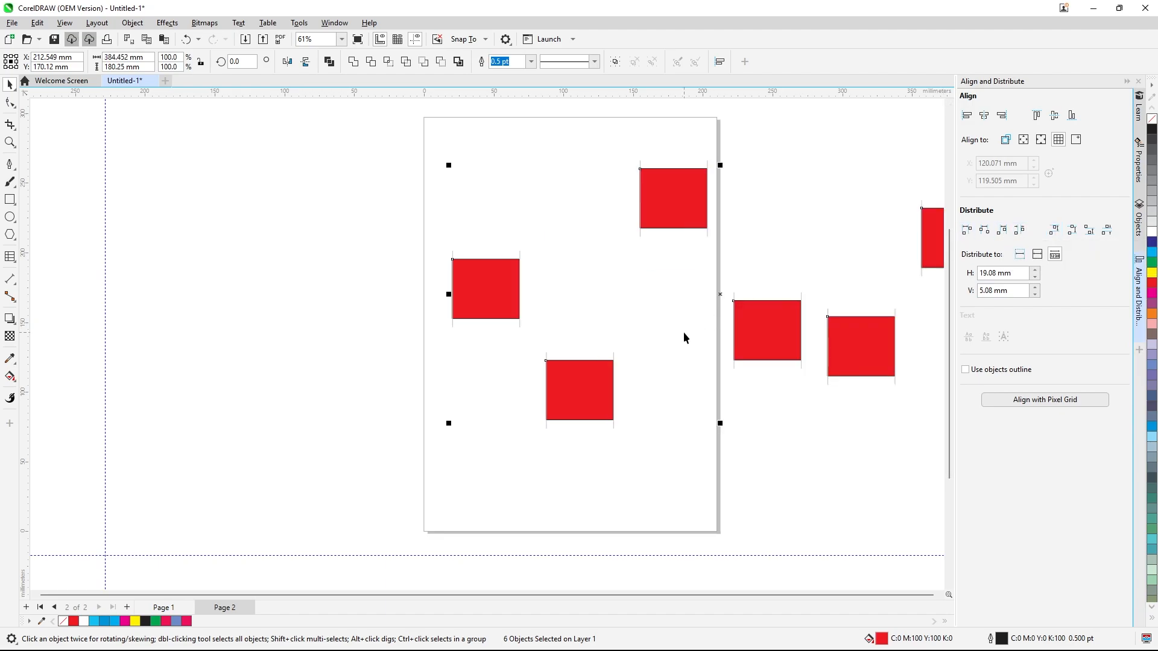
pyautogui.scroll(-1, 683, 332)
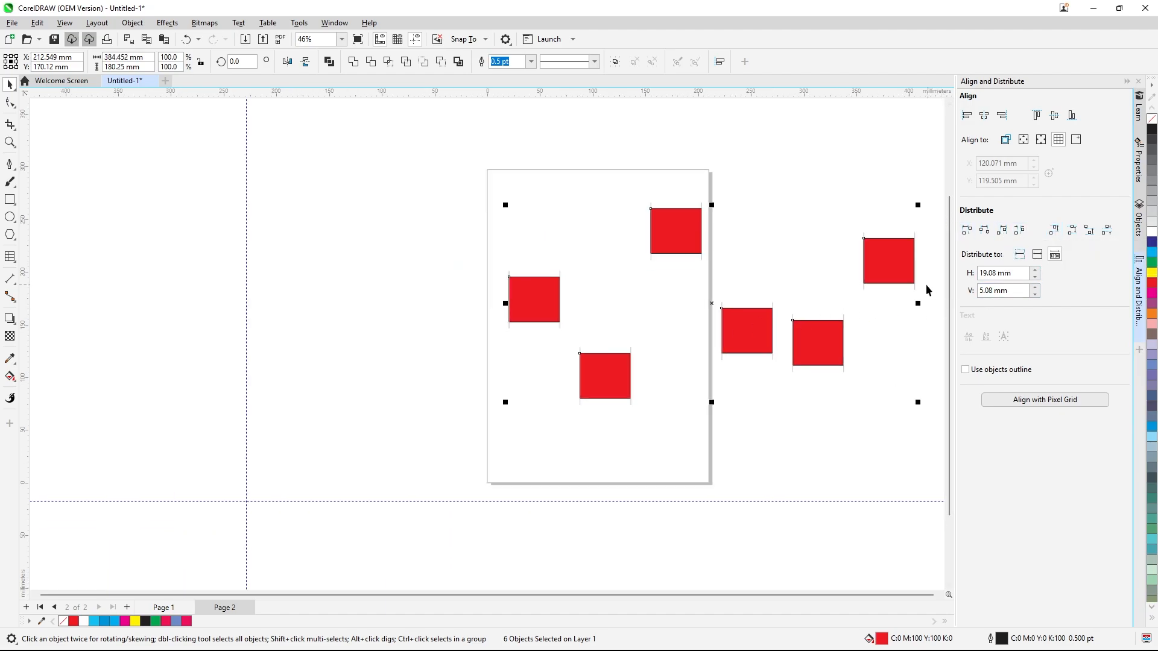
# Select all six rectangles and distribute them by their left edges
pyautogui.click(633, 179)
pyautogui.moveTo(434, 177); pyautogui.dragTo(920, 481)
pyautogui.click(966, 229)
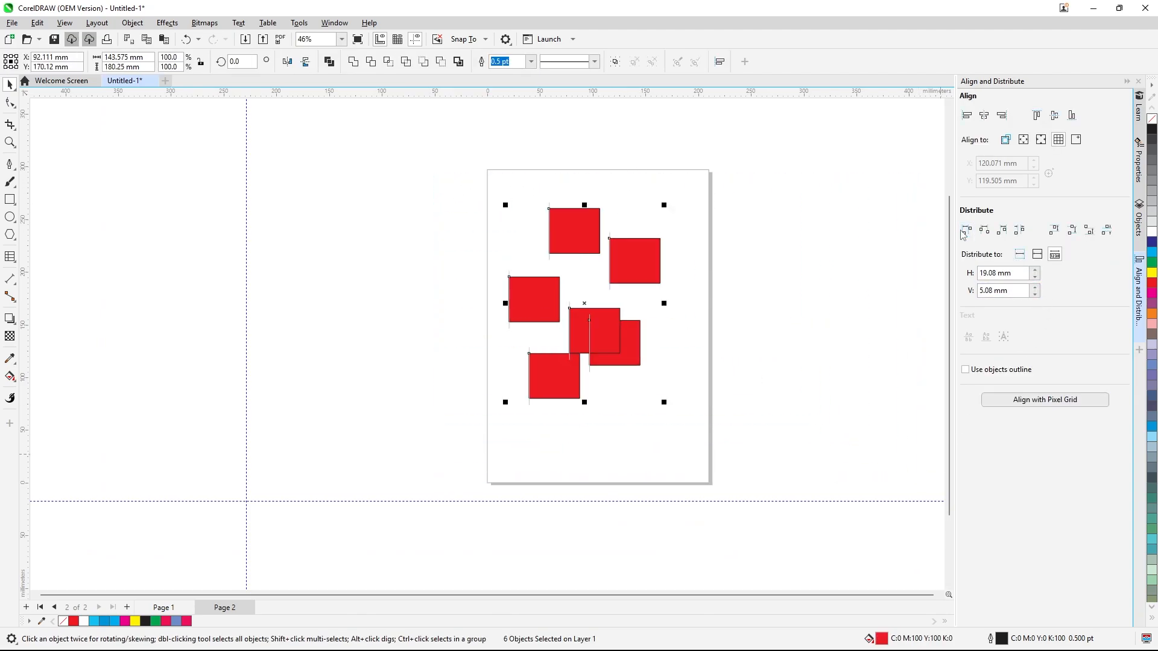
# Select all six rectangles and distribute equal vertical space between them using 5.08 mm object spacing
pyautogui.moveTo(451, 170); pyautogui.dragTo(662, 408)
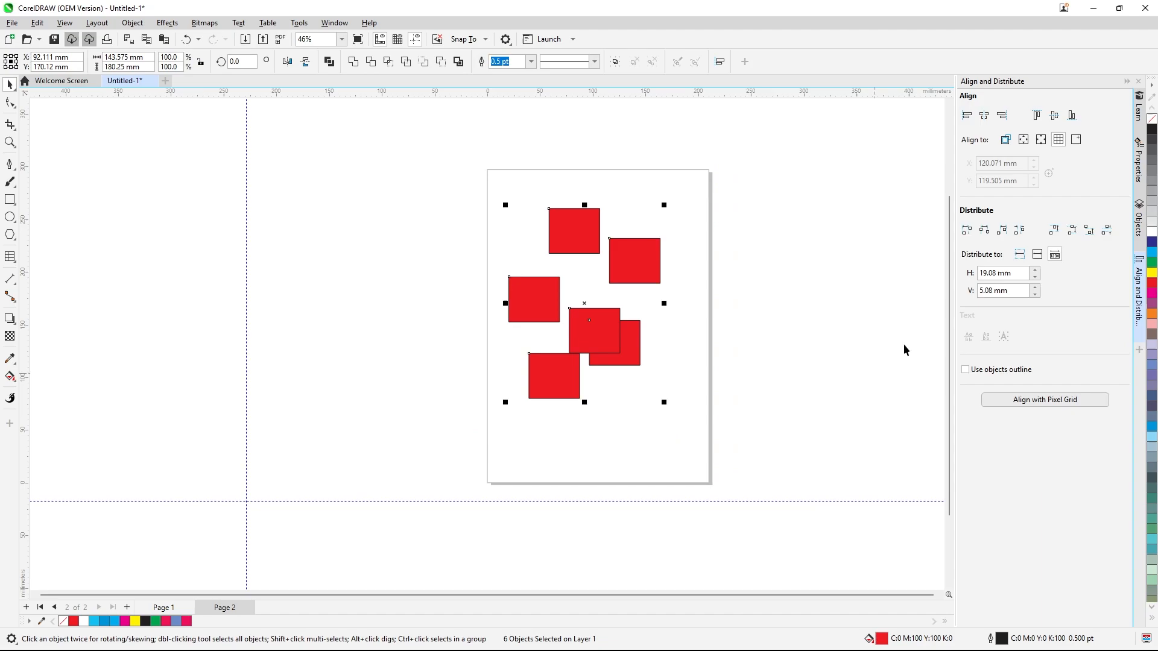
pyautogui.click(1105, 233)
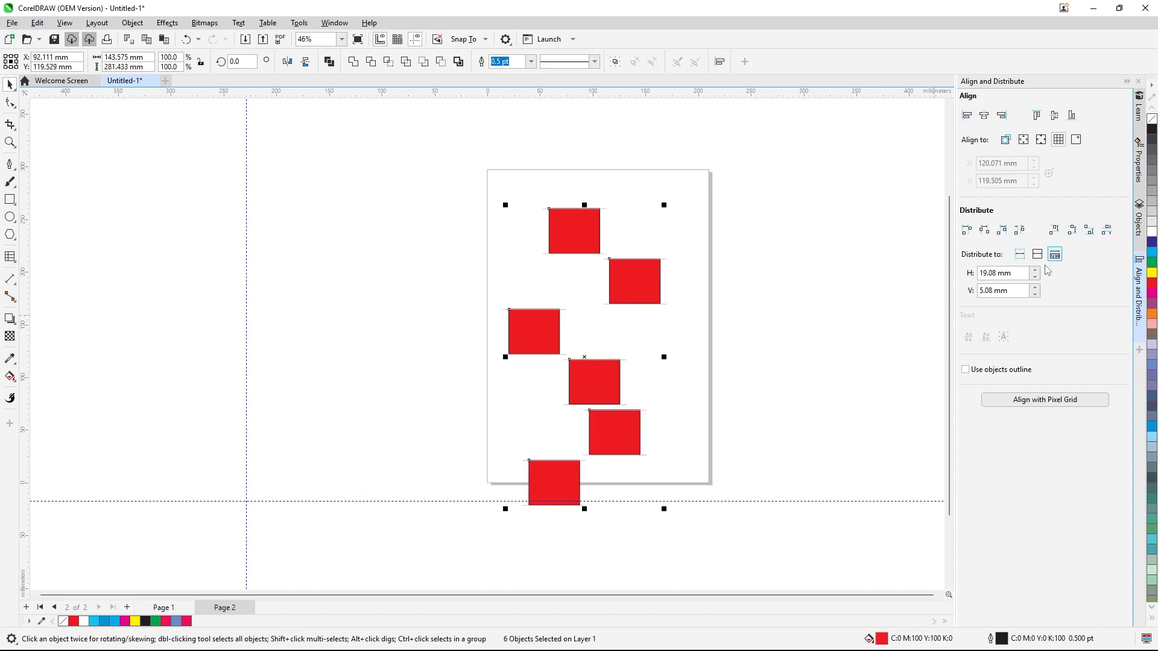
# Deselect everything and select the rectangle second from the top
pyautogui.click(885, 329)
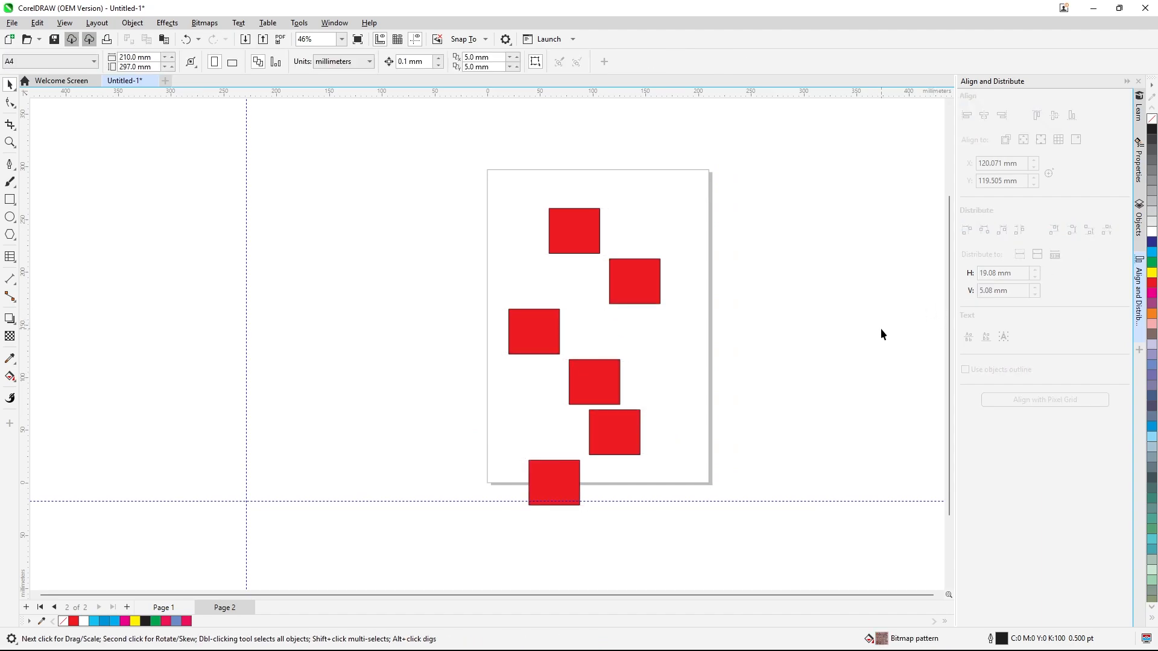
pyautogui.click(652, 297)
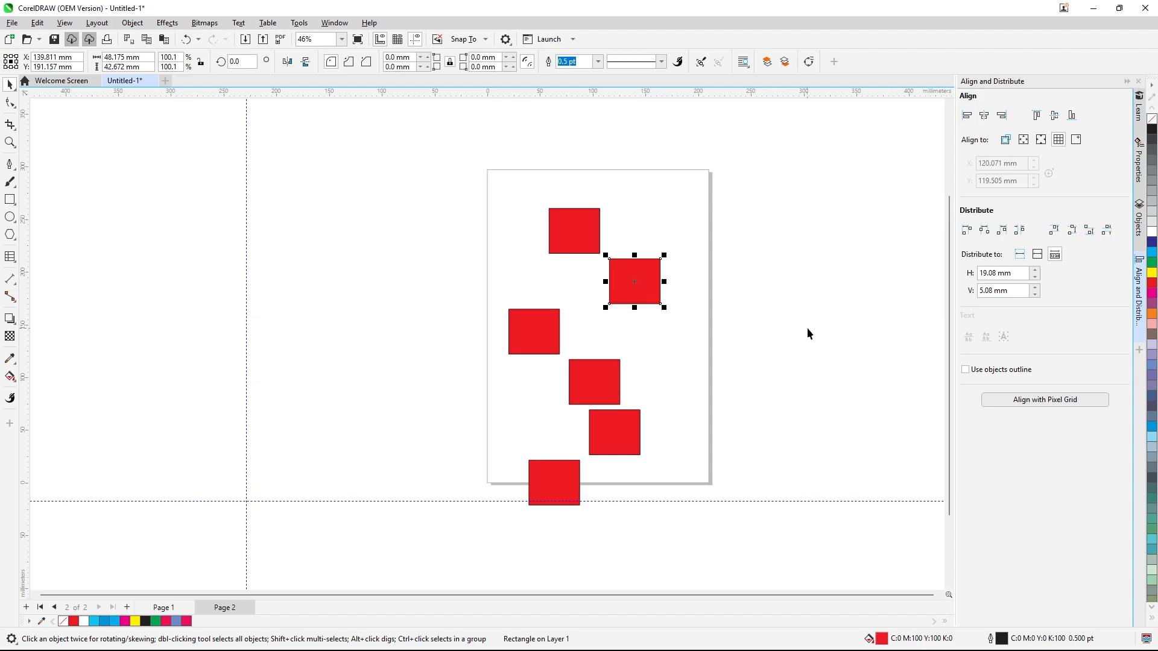
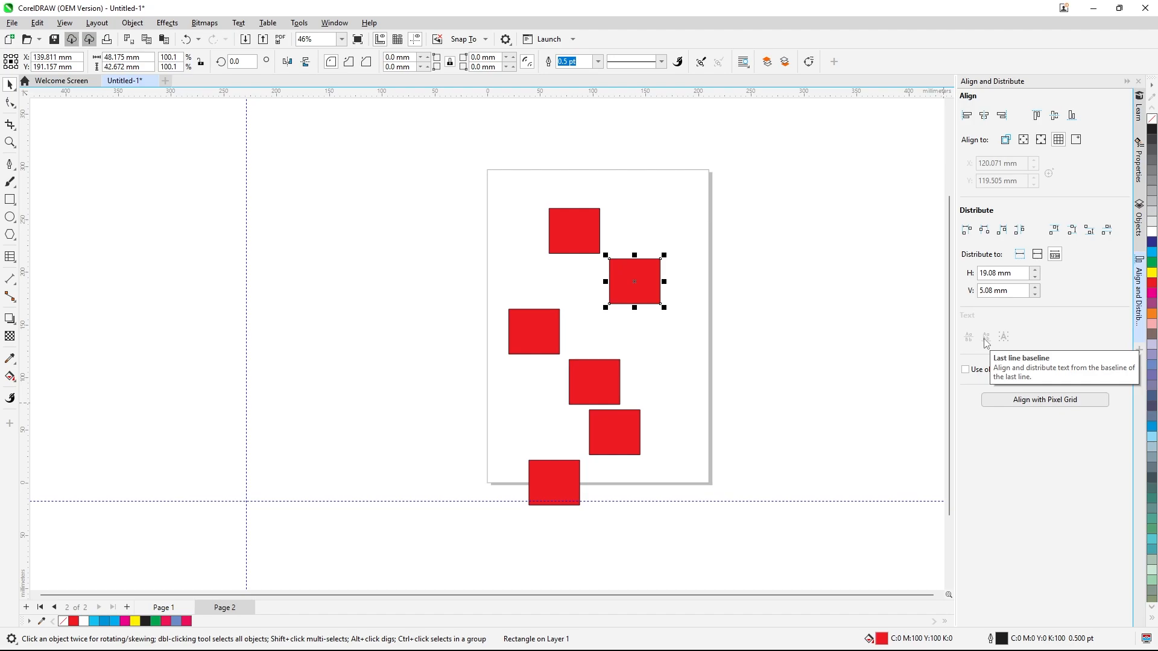
pyautogui.click(801, 304)
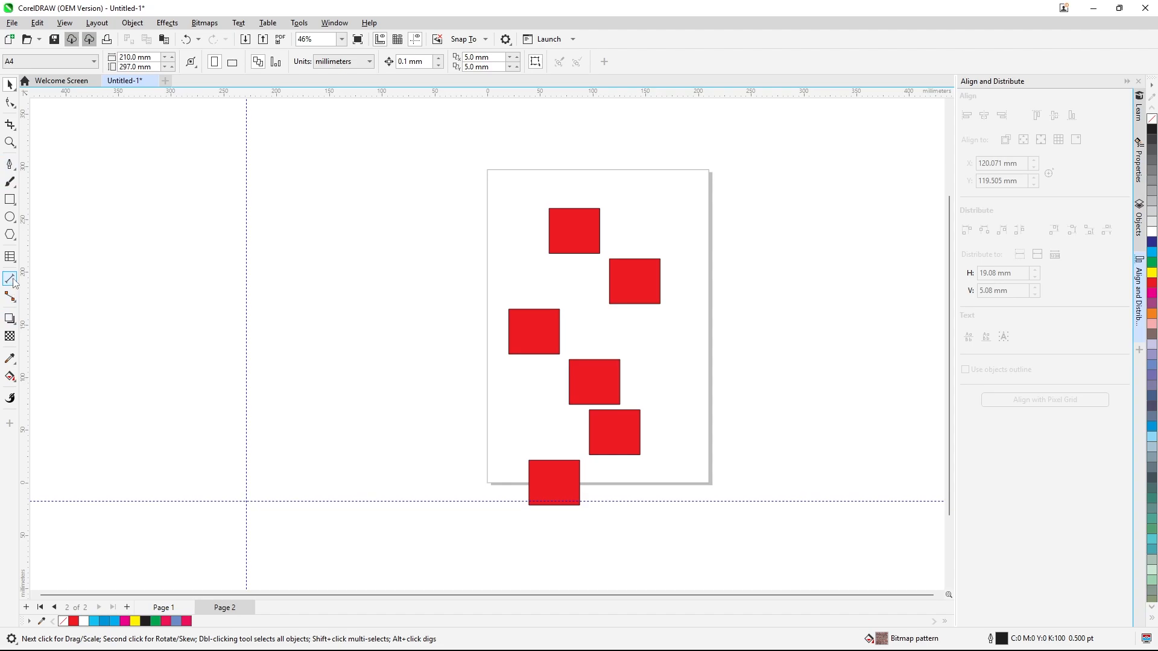
pyautogui.click(10, 257)
pyautogui.click(38, 256)
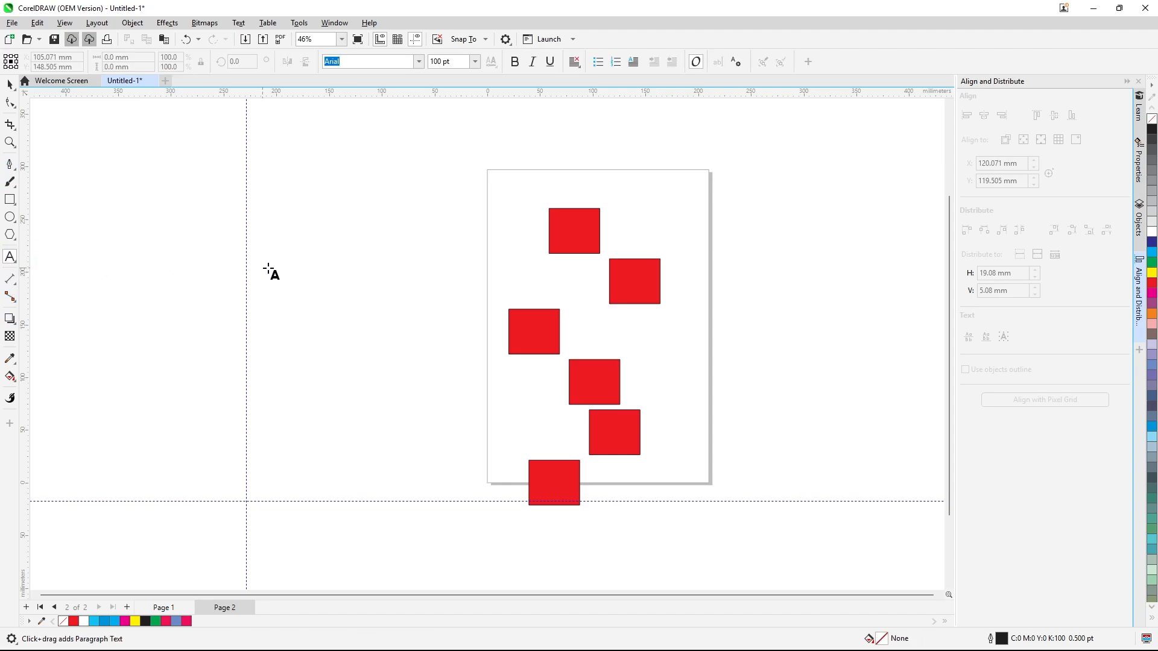
pyautogui.scroll(-2, 585, 295)
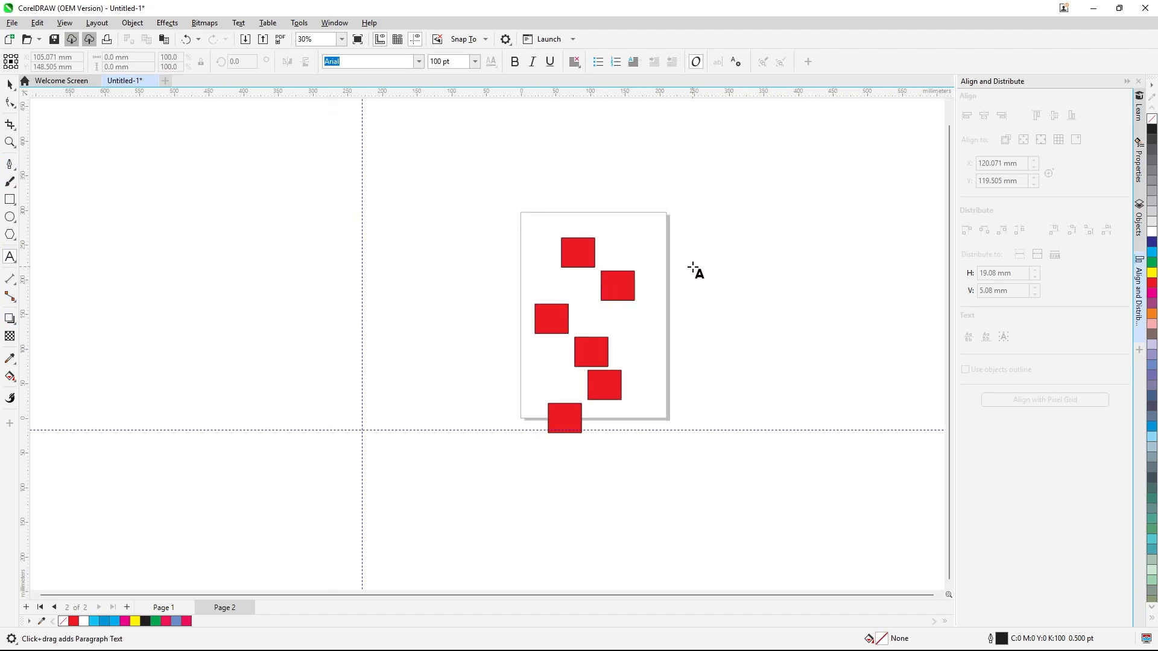
pyautogui.moveTo(689, 266); pyautogui.dragTo(804, 298)
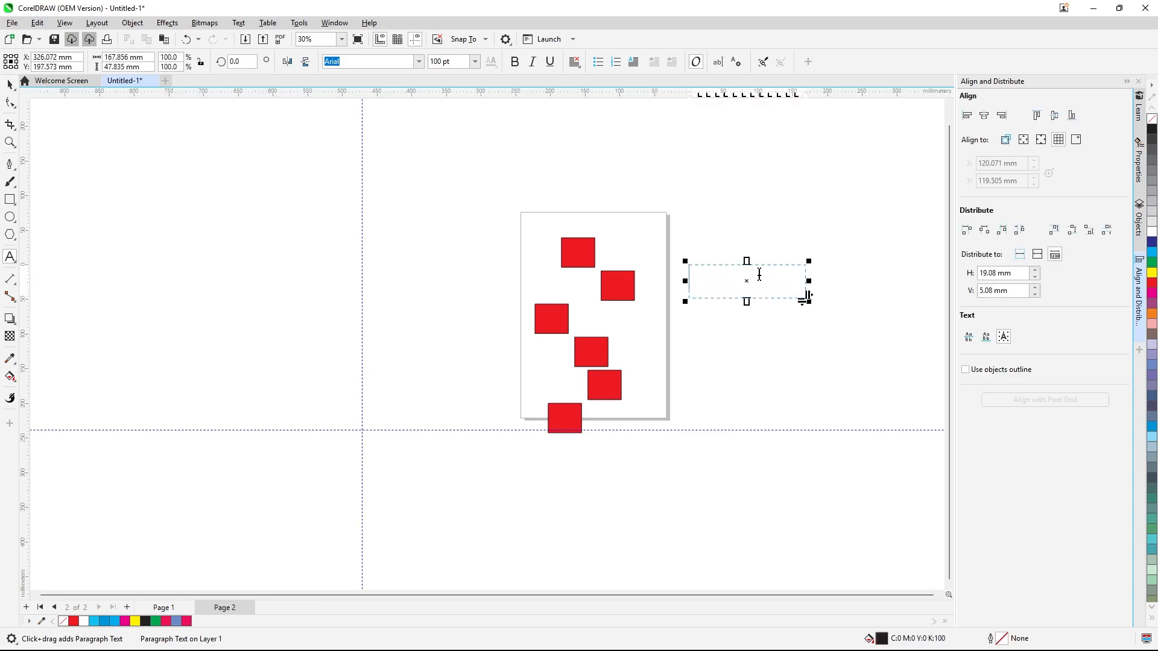
pyautogui.click(474, 61)
pyautogui.click(440, 196)
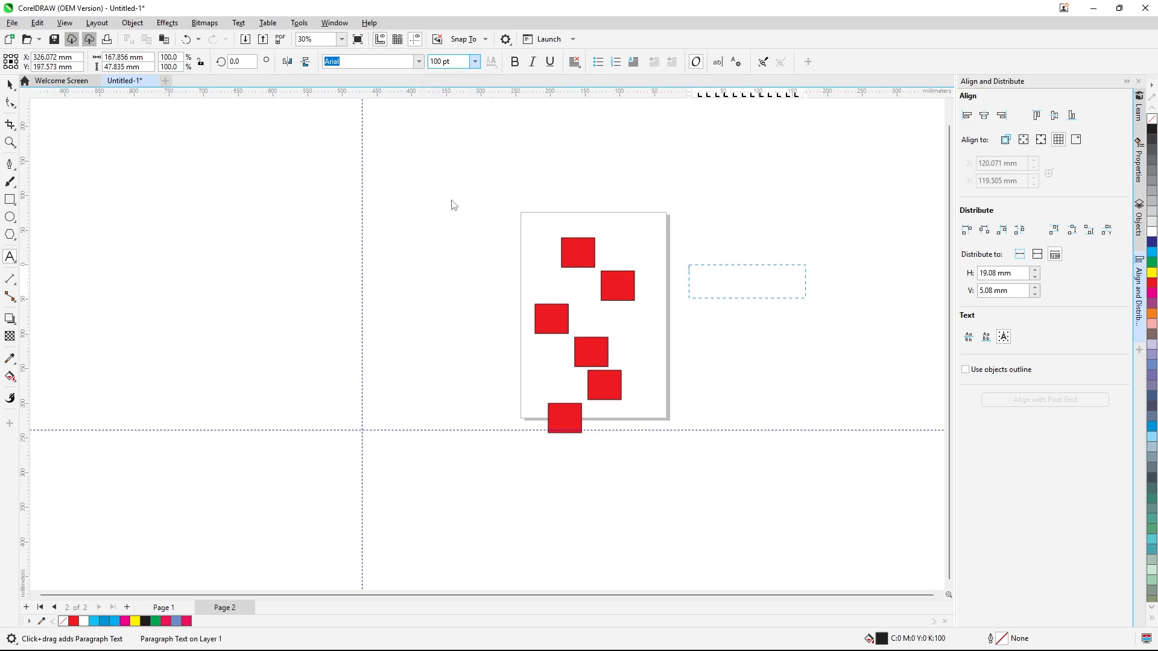
pyautogui.rightClick(706, 281)
pyautogui.click(737, 316)
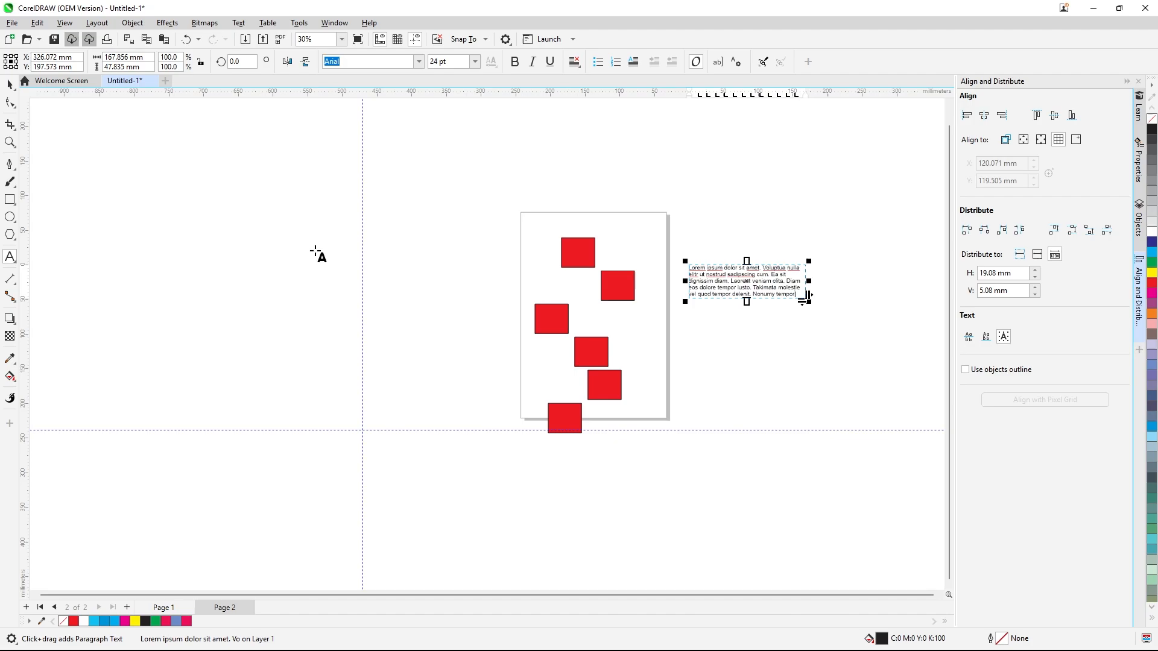
pyautogui.hotkey('ctrl', 'z')
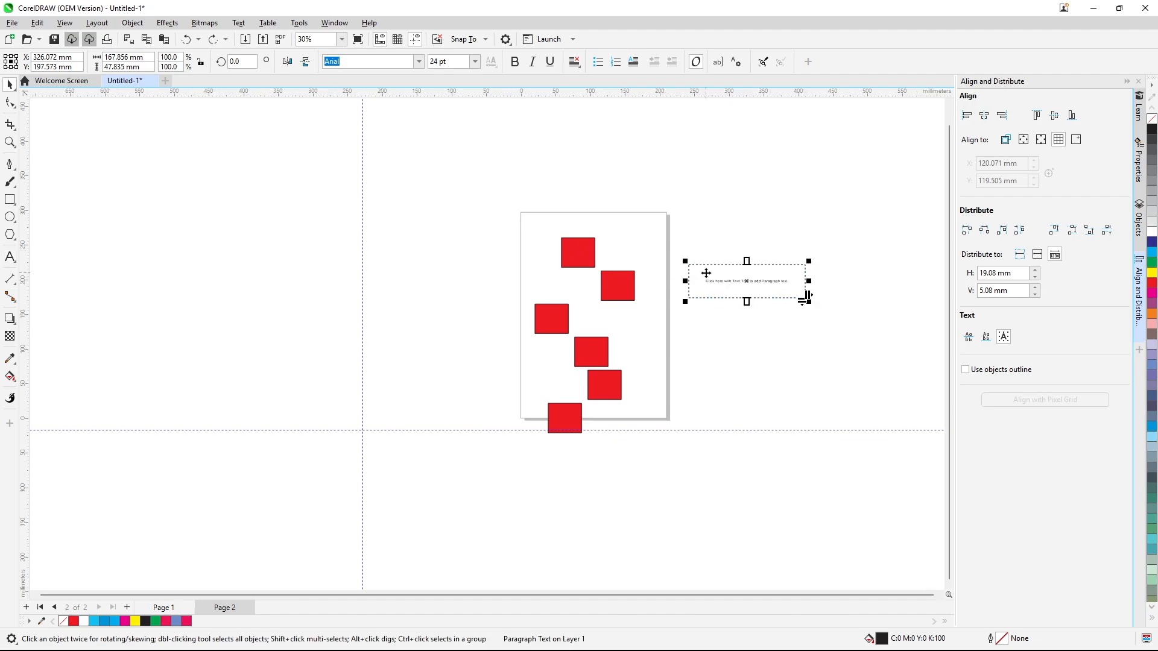
pyautogui.hotkey('ctrl', 'z')
pyautogui.click(14, 88)
pyautogui.press('Delete')
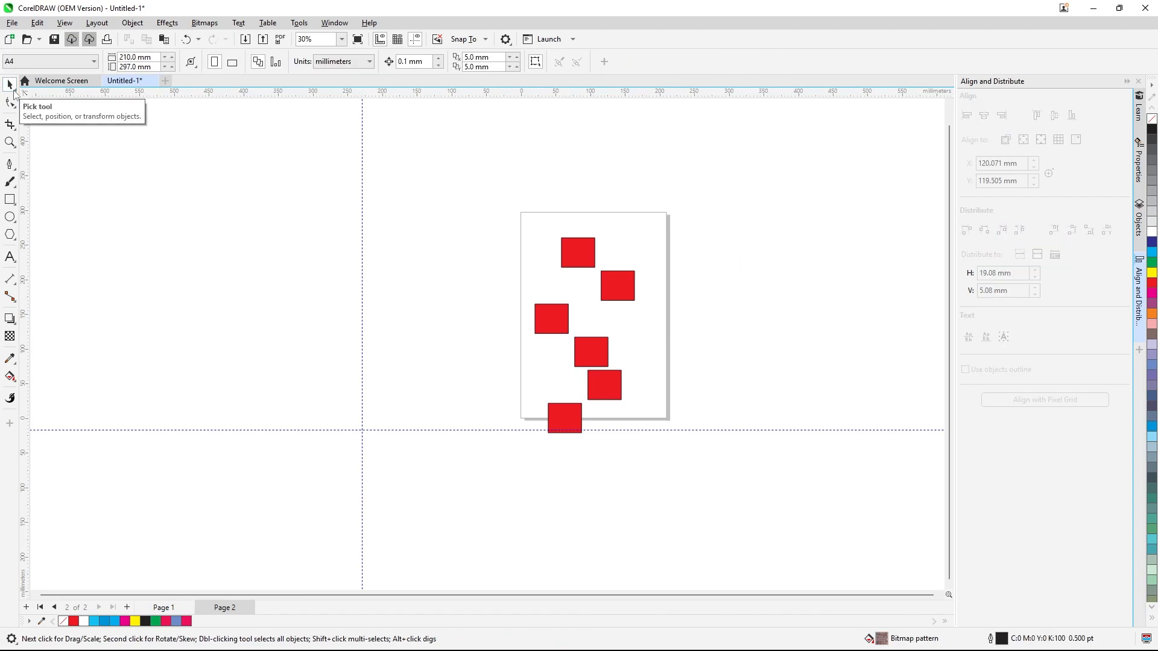
# Add an artistic text line reading DFHDHJHFJFKTYKTUGLYUL at 24 pt above the page
pyautogui.click(10, 257)
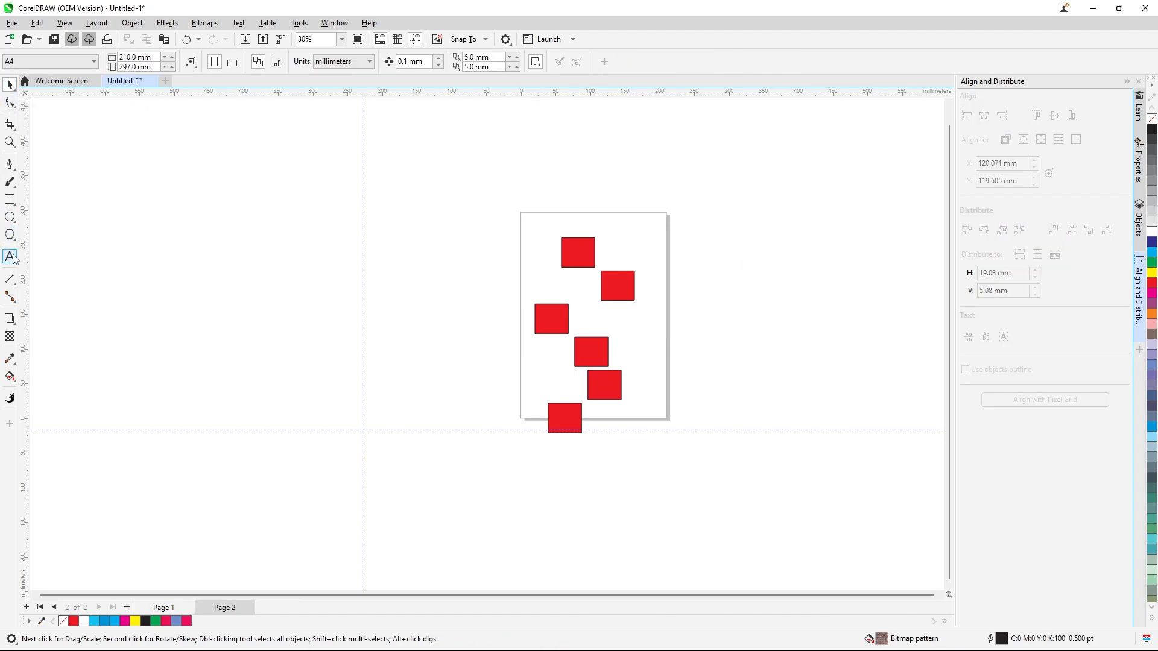
pyautogui.click(406, 161)
pyautogui.click(475, 61)
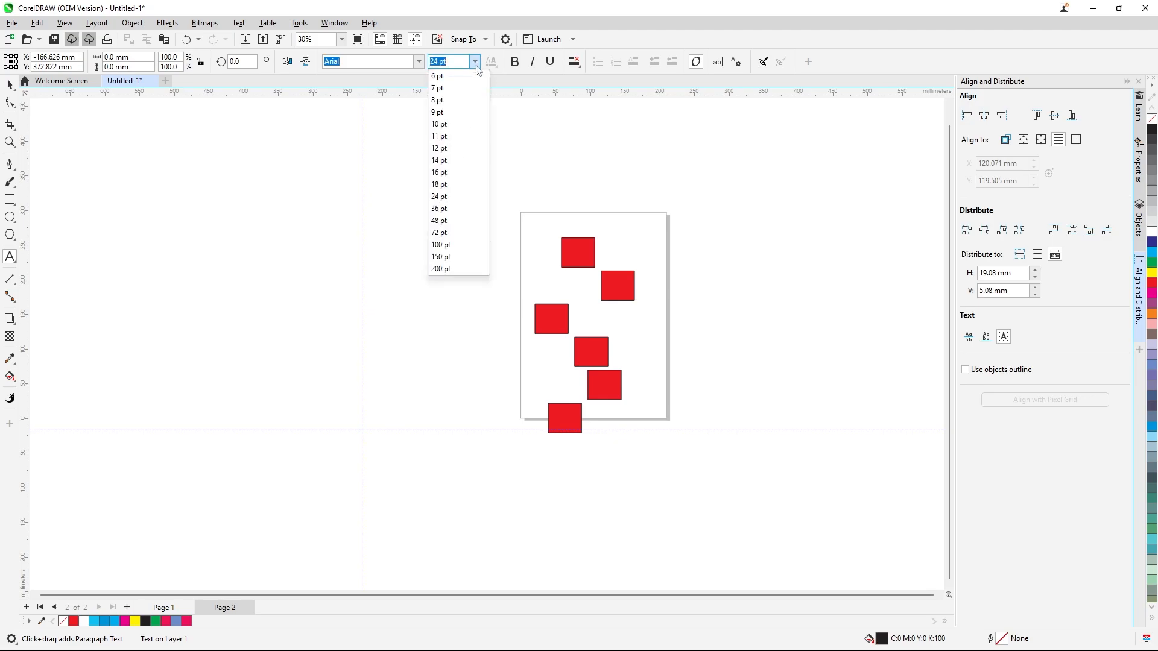
pyautogui.click(444, 197)
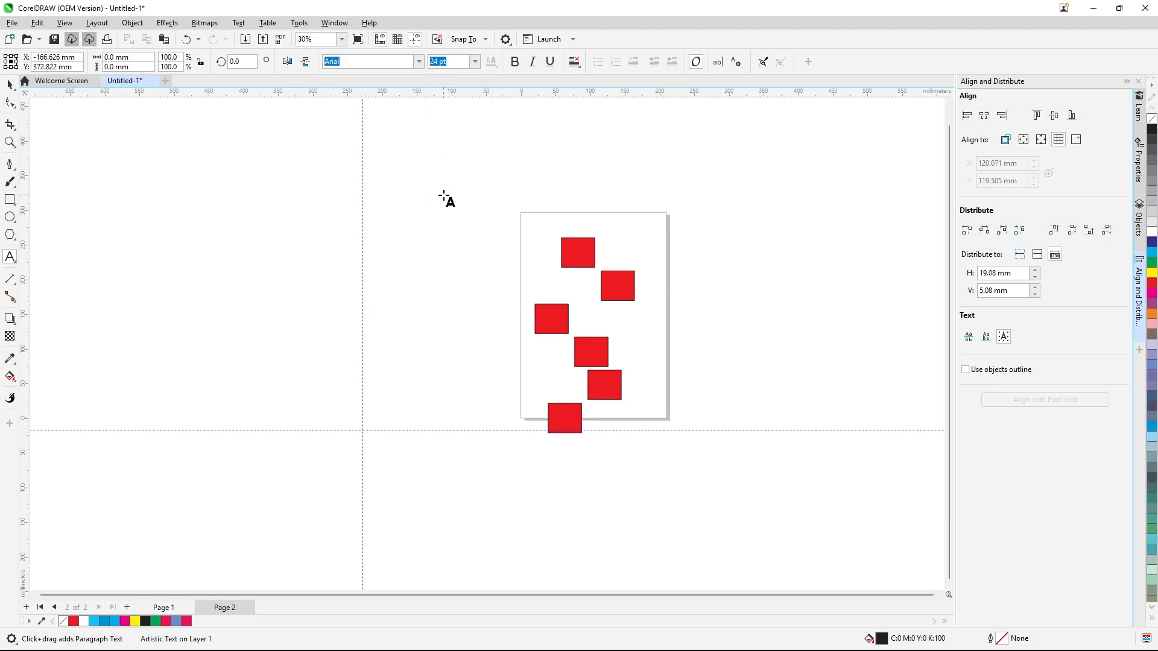
pyautogui.click(446, 196)
pyautogui.write('DFHDHJHFJFJKTYKTUGLYUL')
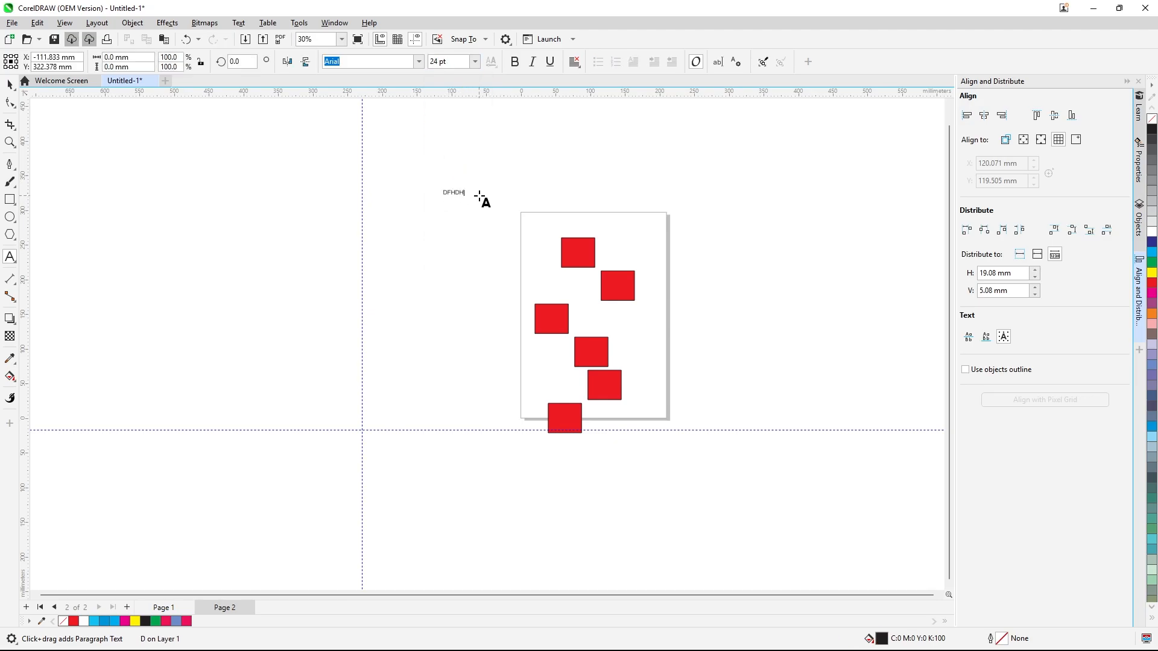
# Set the text line's font size to 36 pt
pyautogui.click(474, 61)
pyautogui.click(457, 209)
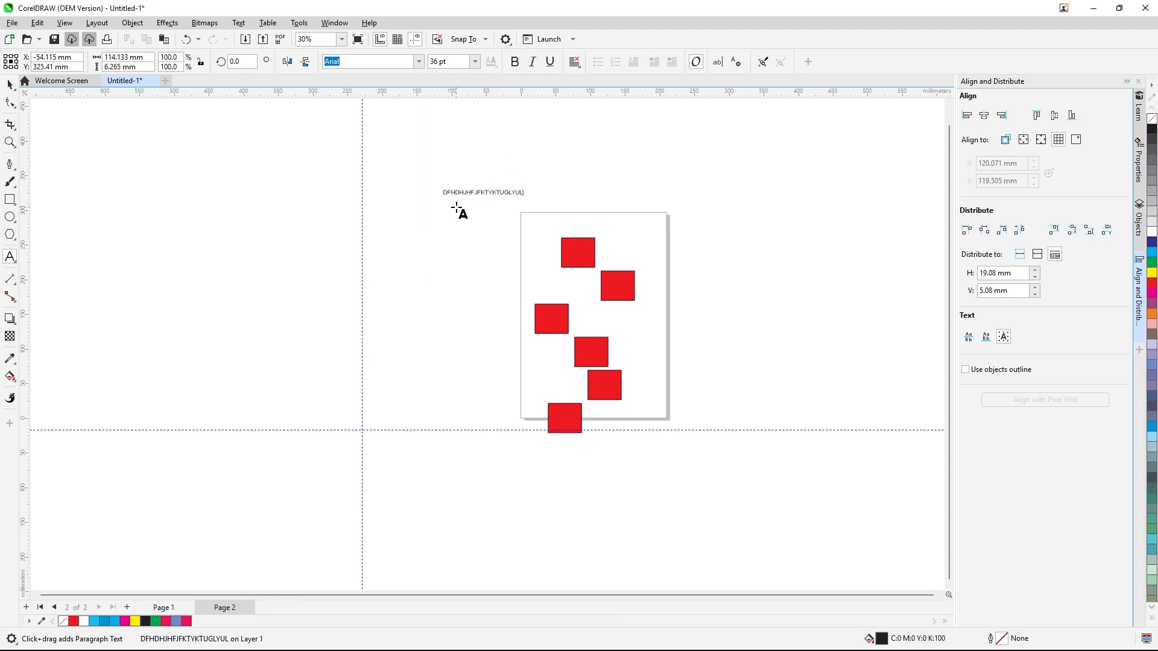
pyautogui.click(10, 85)
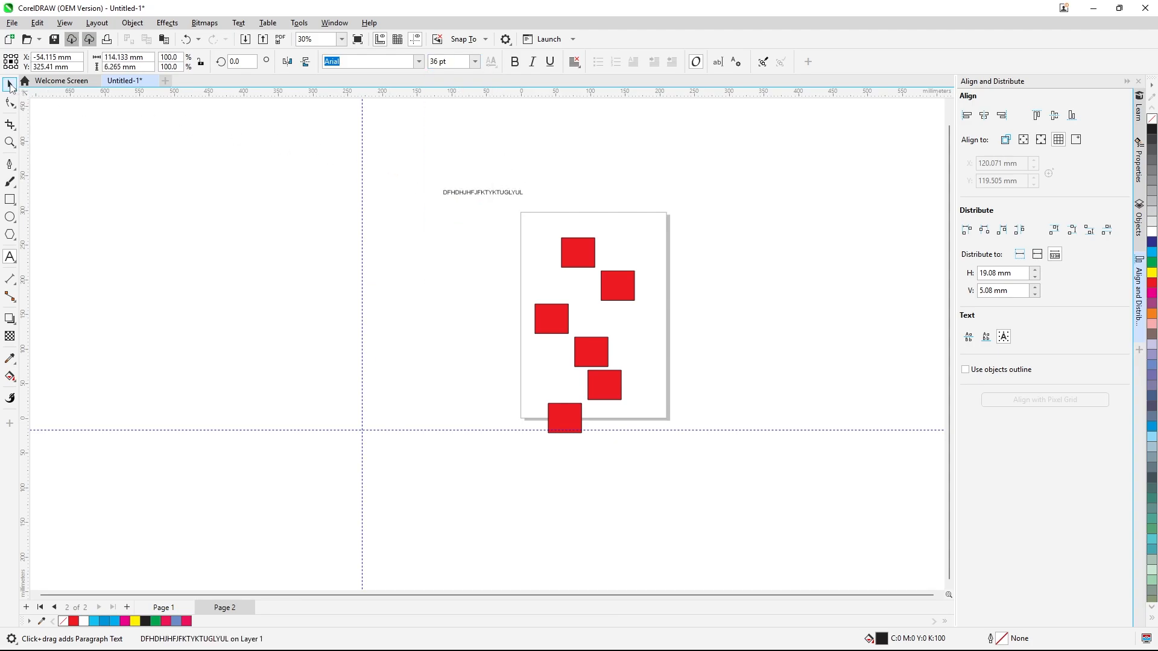
pyautogui.click(475, 61)
pyautogui.click(450, 205)
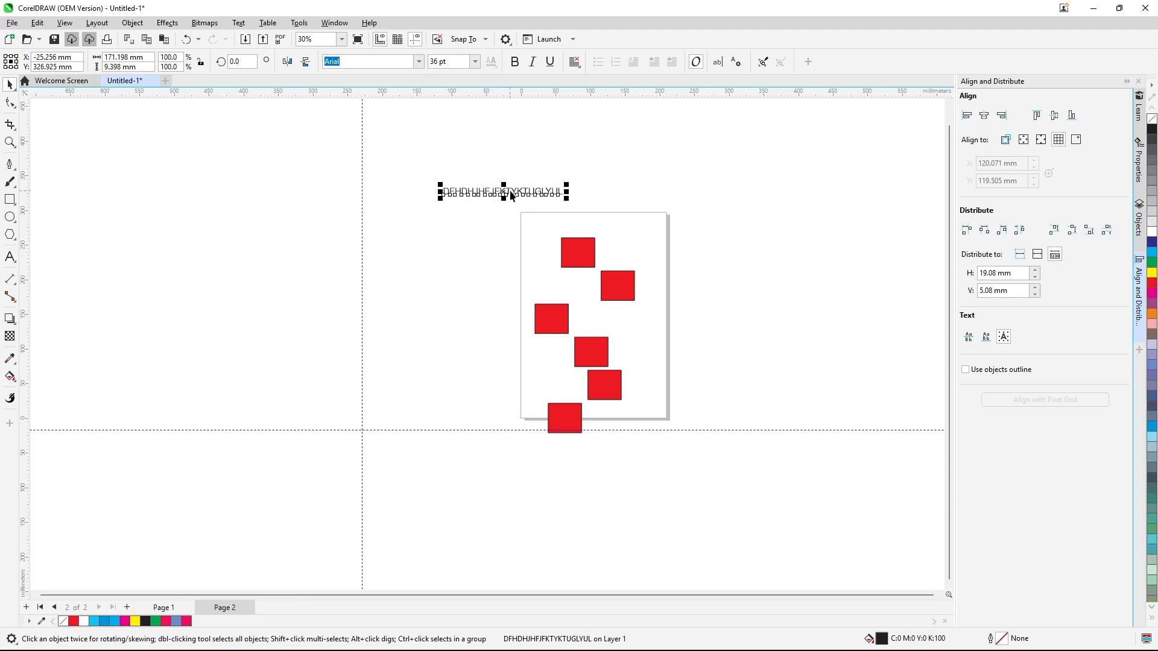
# Move the text line above the page and choose first-line baseline for aligning text
pyautogui.moveTo(510, 191); pyautogui.dragTo(613, 183)
pyautogui.scroll(3, 622, 175)
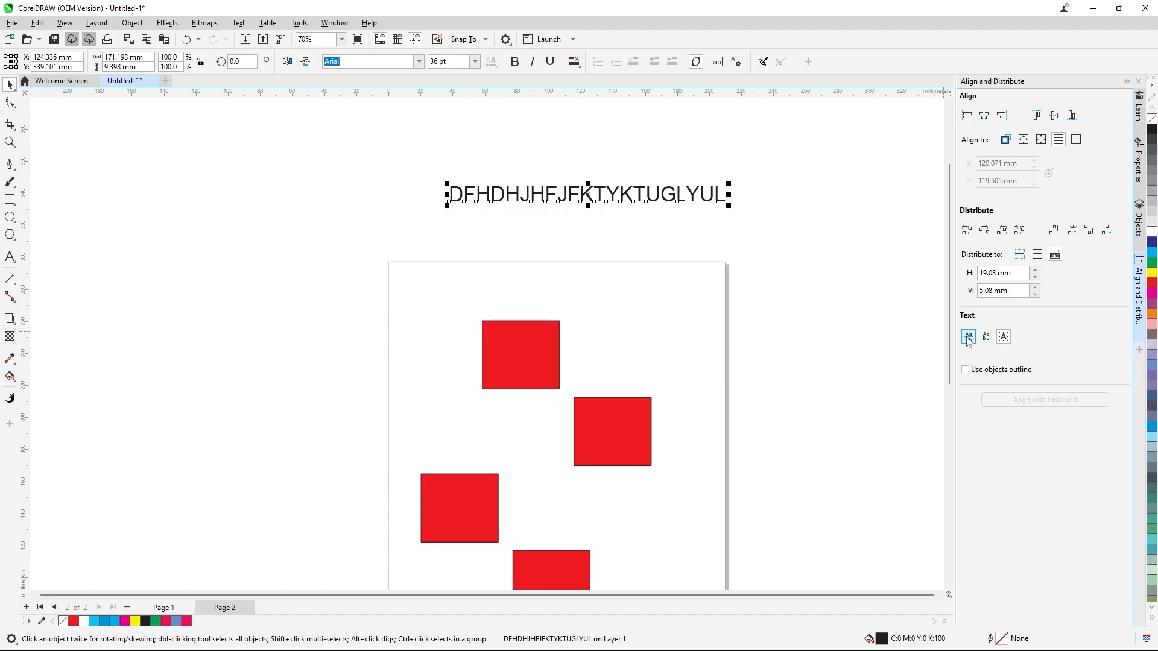
pyautogui.click(968, 337)
pyautogui.moveTo(647, 193); pyautogui.dragTo(530, 175)
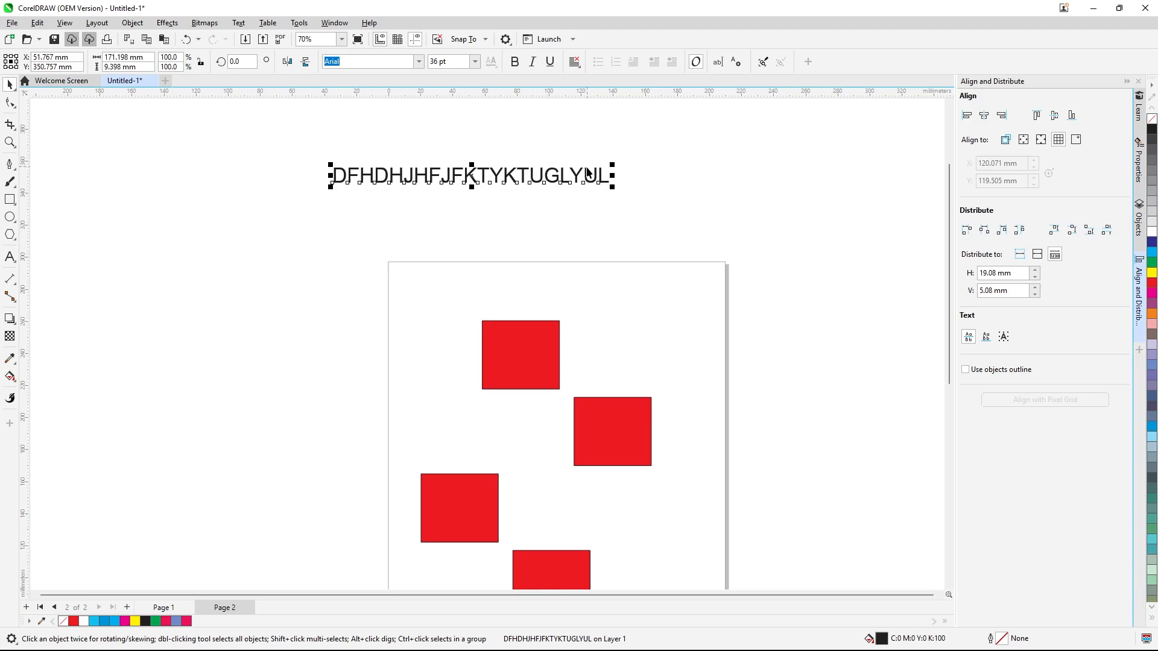
# Duplicate the text line, placing the copy lower and further right, just above the page
pyautogui.moveTo(590, 172); pyautogui.dragTo(641, 232)
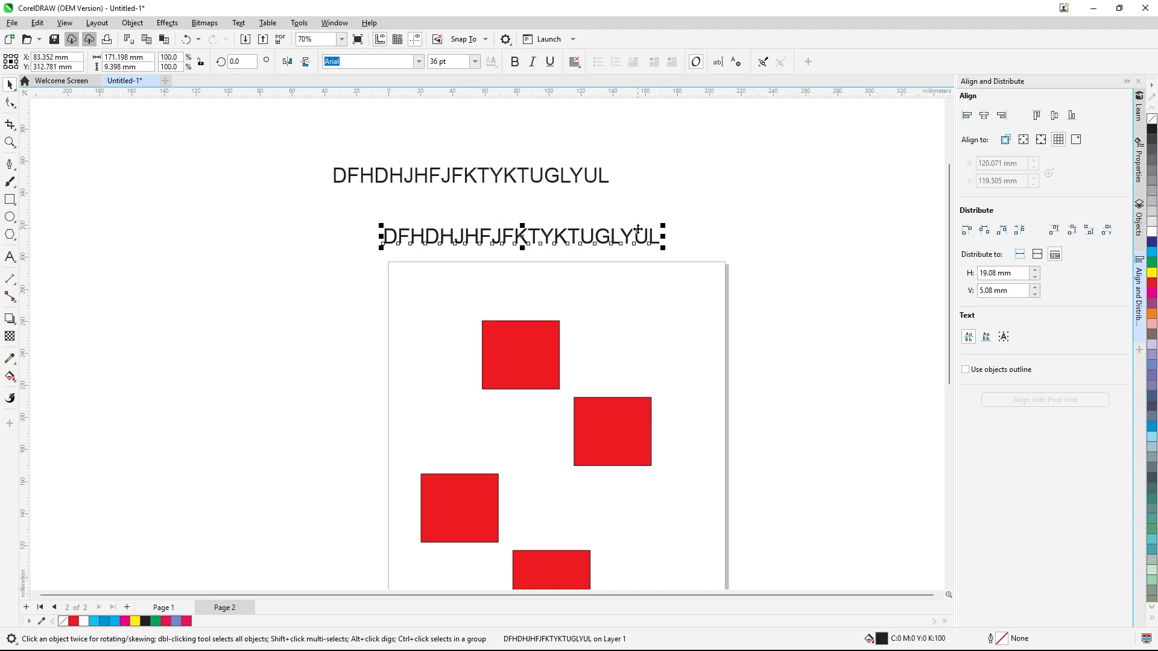
pyautogui.click(641, 239)
pyautogui.moveTo(641, 240); pyautogui.dragTo(374, 293)
pyautogui.doubleClick(462, 235)
pyautogui.click(456, 253)
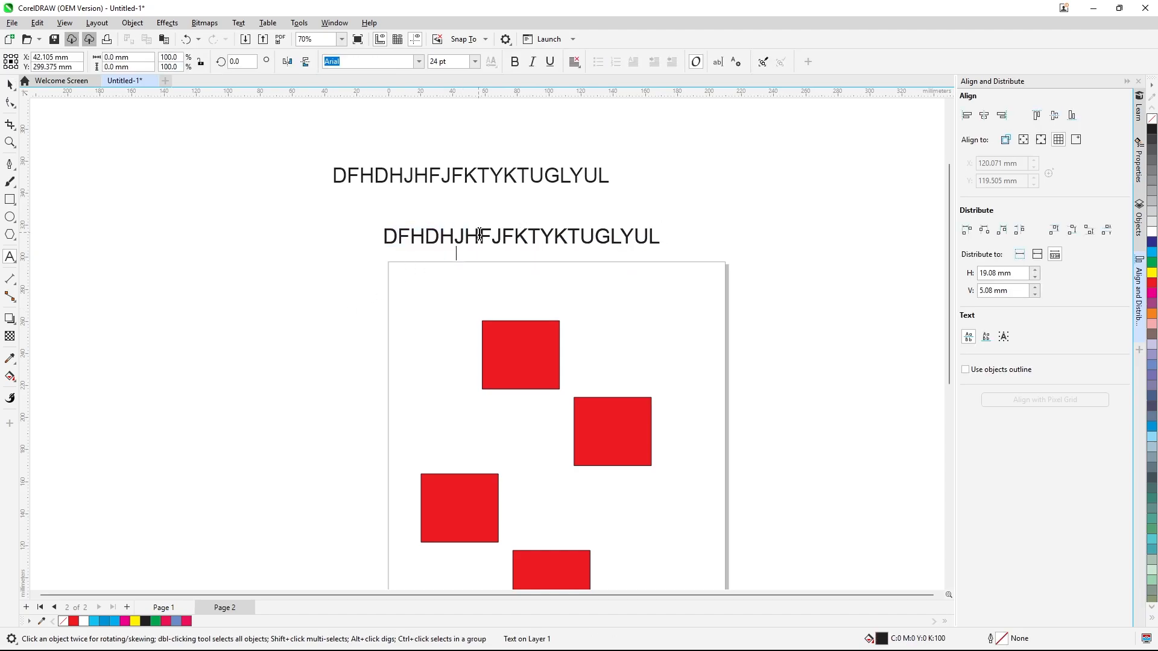
pyautogui.click(10, 86)
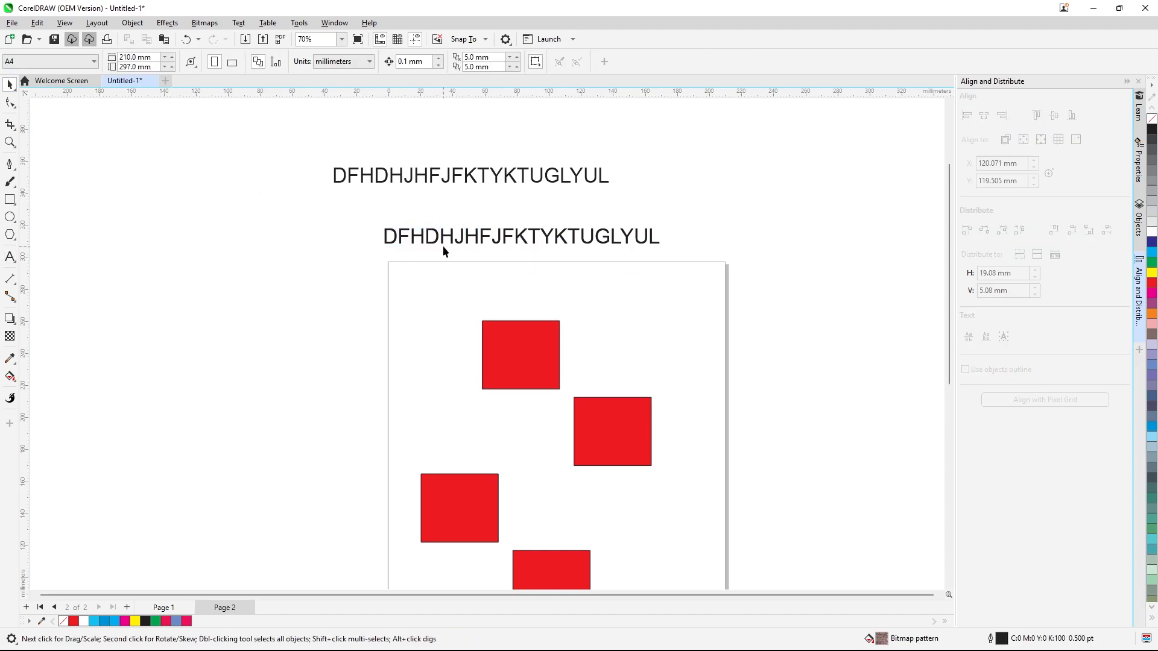
# Duplicate the text line again, placing the copy lower and further left
pyautogui.click(490, 235)
pyautogui.moveTo(491, 233); pyautogui.dragTo(426, 284)
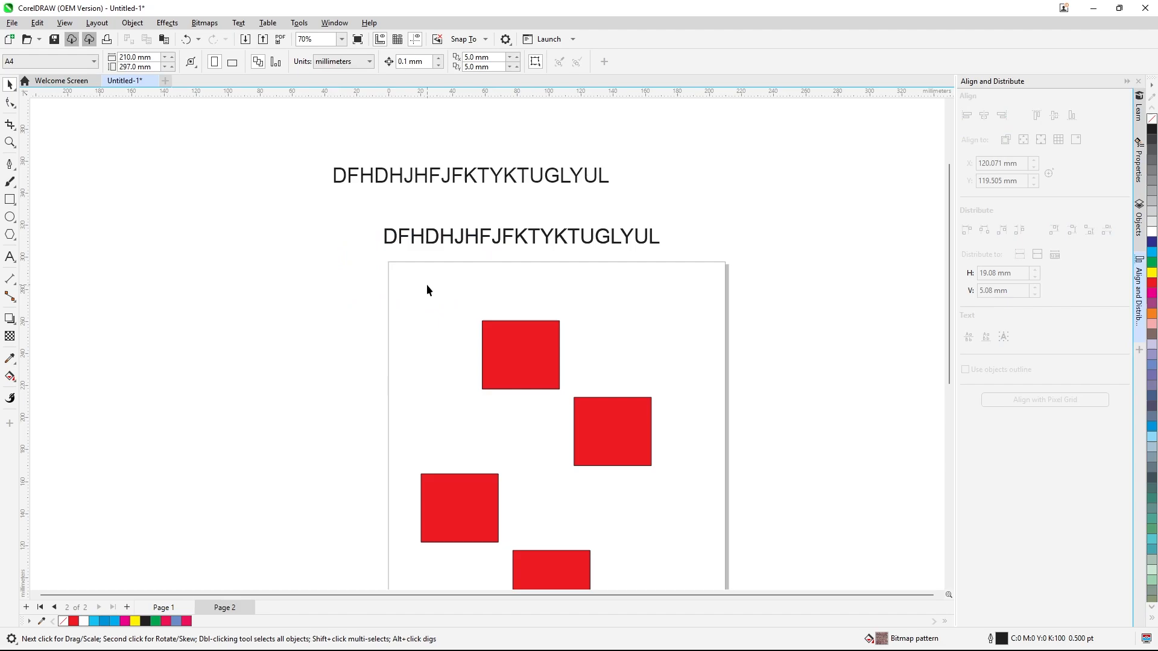
pyautogui.click(523, 233)
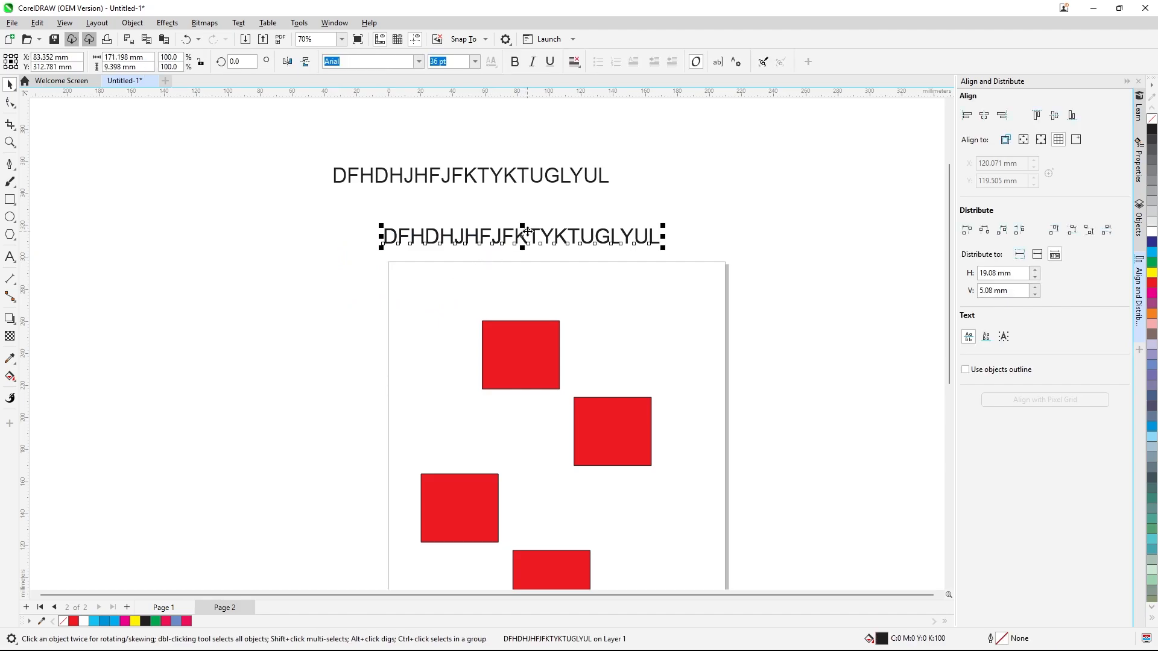
pyautogui.moveTo(527, 231); pyautogui.dragTo(333, 279)
# Move the top rectangle left, partly off the page
pyautogui.moveTo(501, 356); pyautogui.dragTo(313, 453)
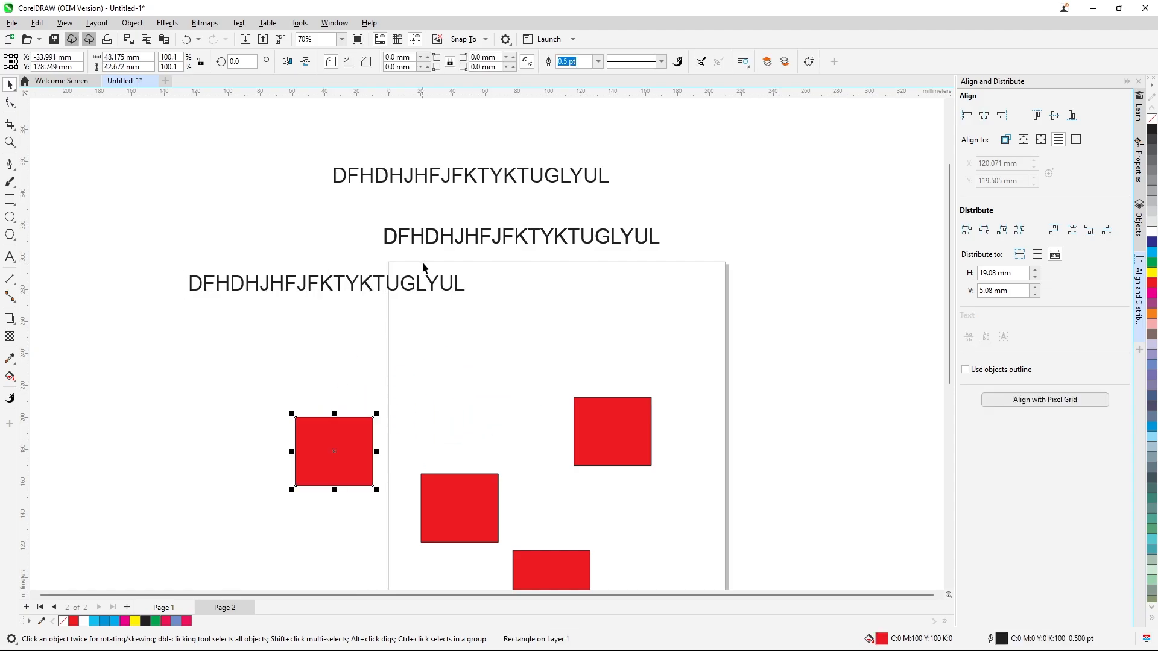
# Make a fourth copy of the text line, placing it lower and to the right over the page
pyautogui.moveTo(498, 235); pyautogui.dragTo(608, 246)
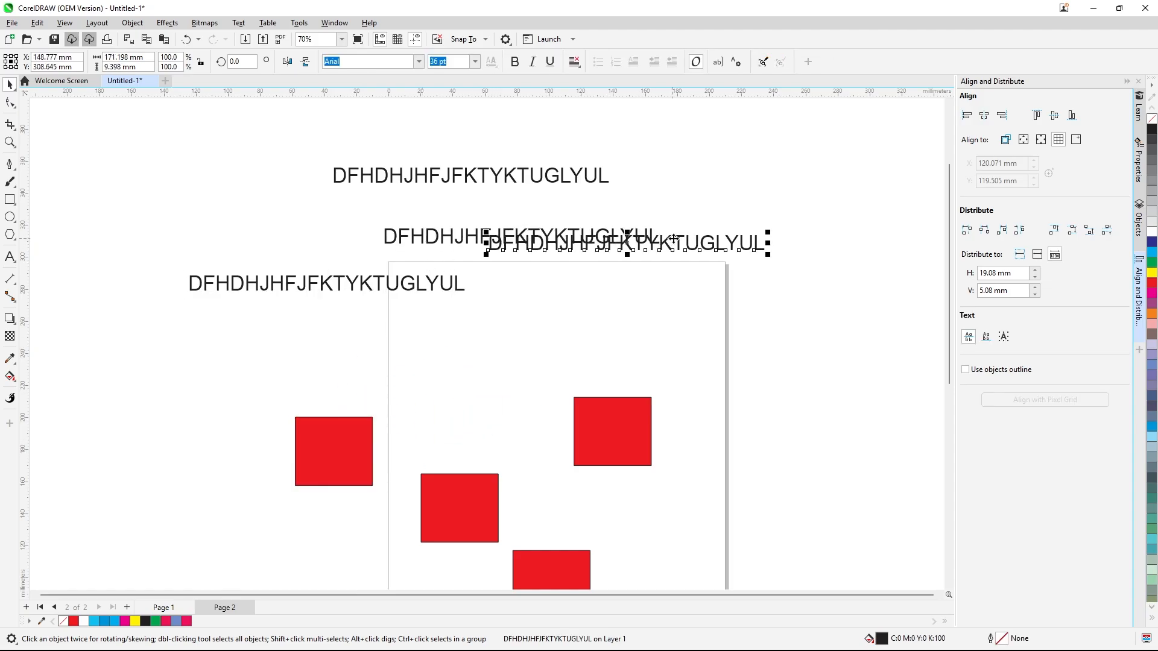
pyautogui.moveTo(727, 244); pyautogui.dragTo(751, 322)
pyautogui.click(723, 247)
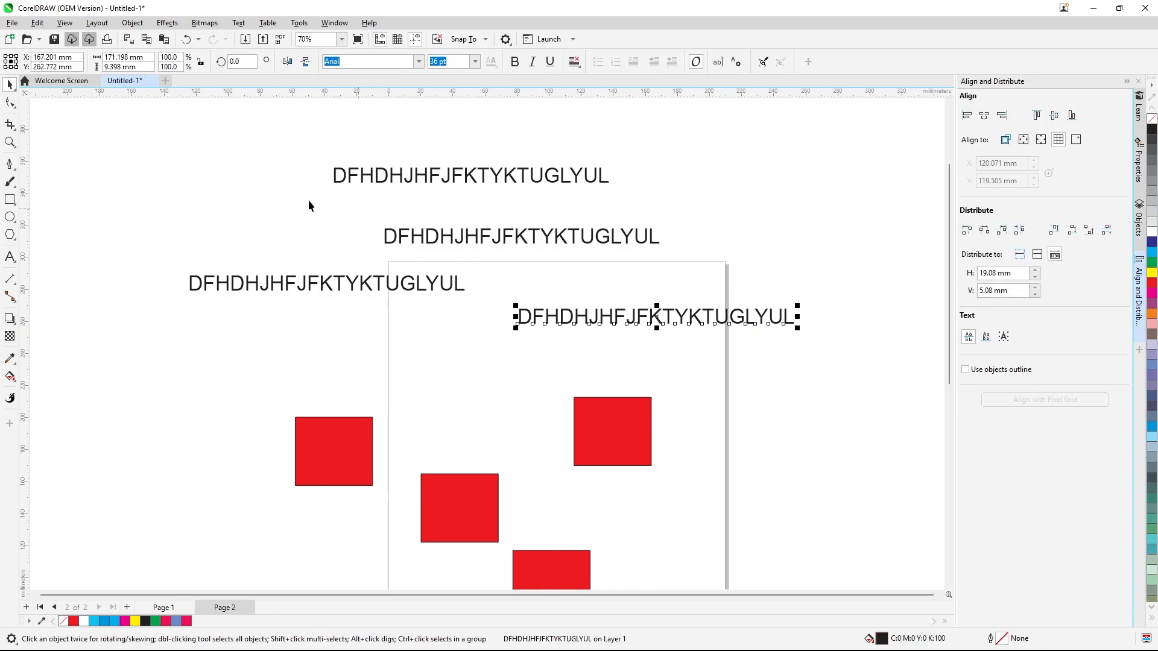
# Select the four text lines and try distributing them by their right edges
pyautogui.moveTo(147, 143); pyautogui.dragTo(826, 354)
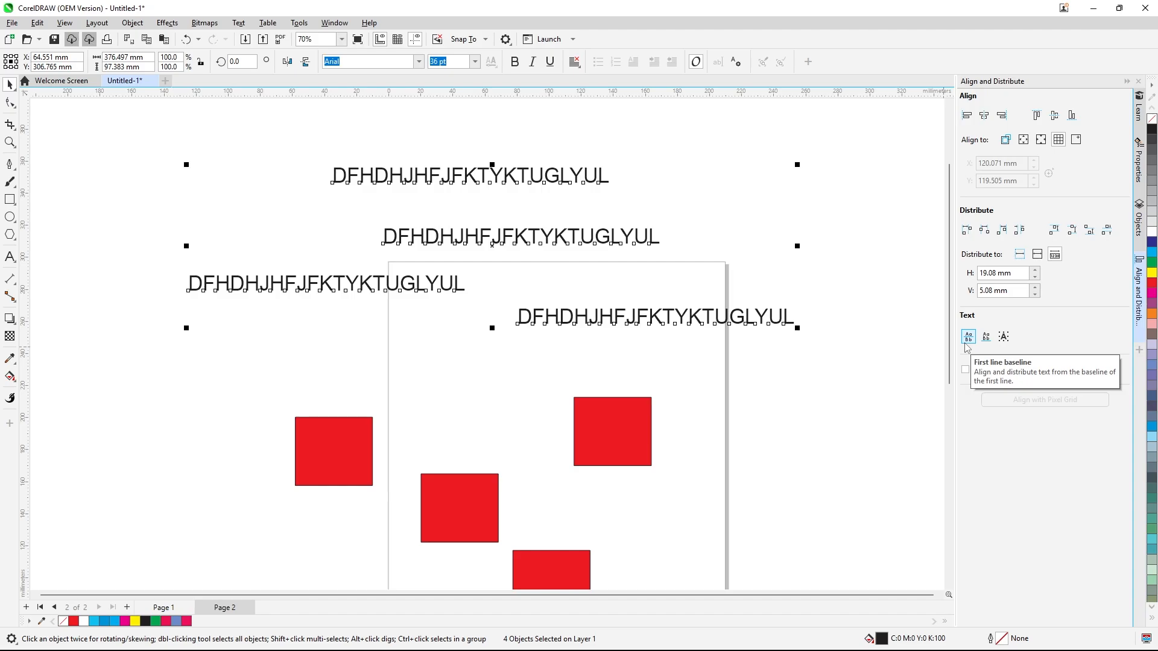
pyautogui.click(990, 121)
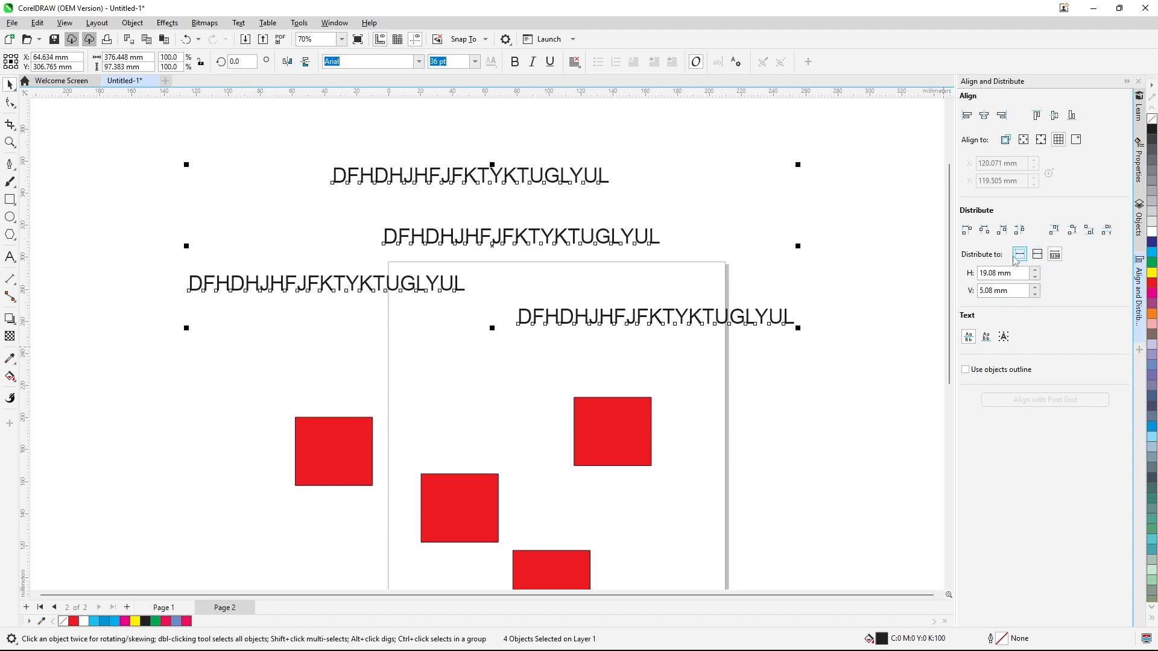
pyautogui.click(1001, 231)
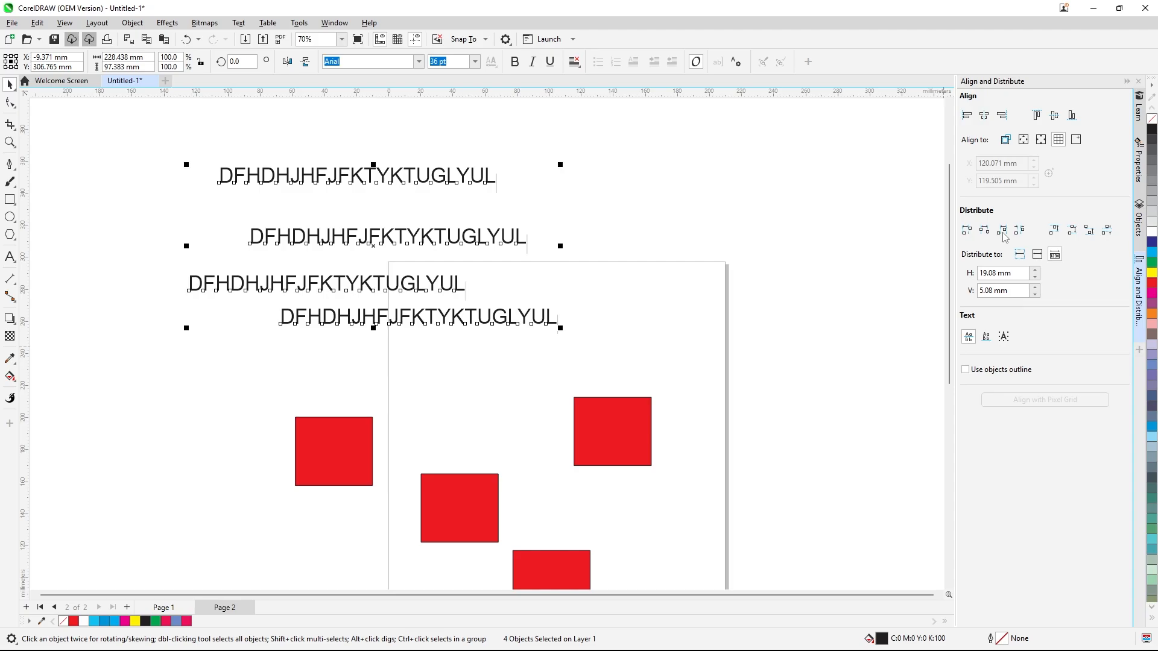
pyautogui.hotkey('ctrl', 'z')
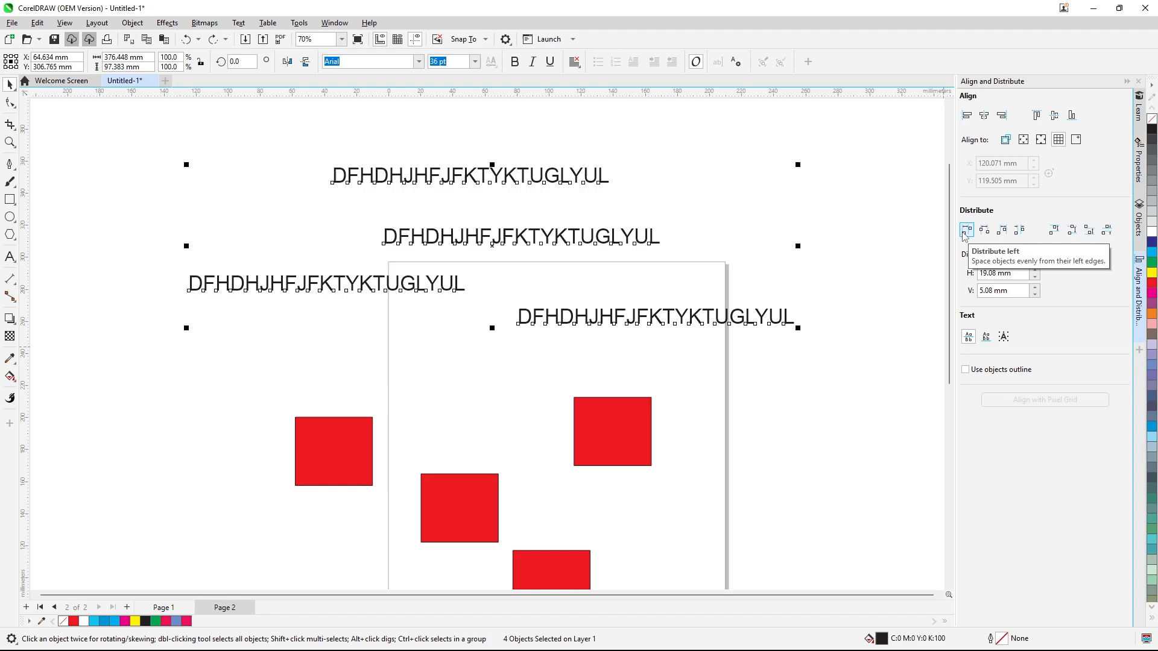
# Try distributing the four text lines by their left edges
pyautogui.click(965, 231)
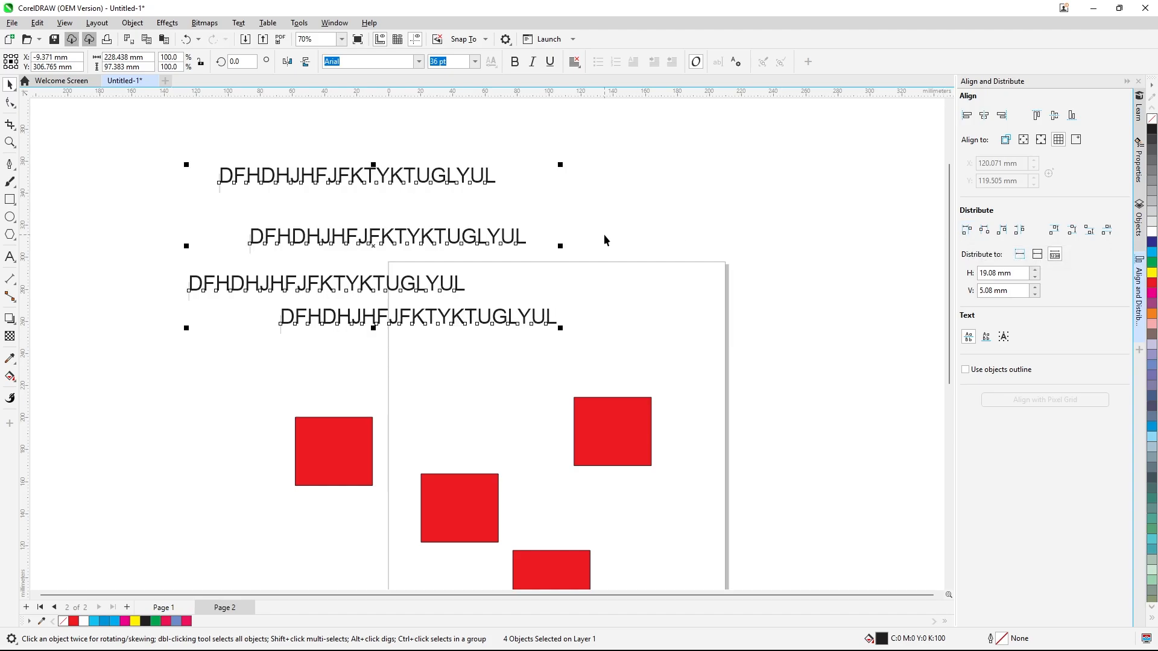
pyautogui.hotkey('ctrl', 'z')
pyautogui.click(736, 199)
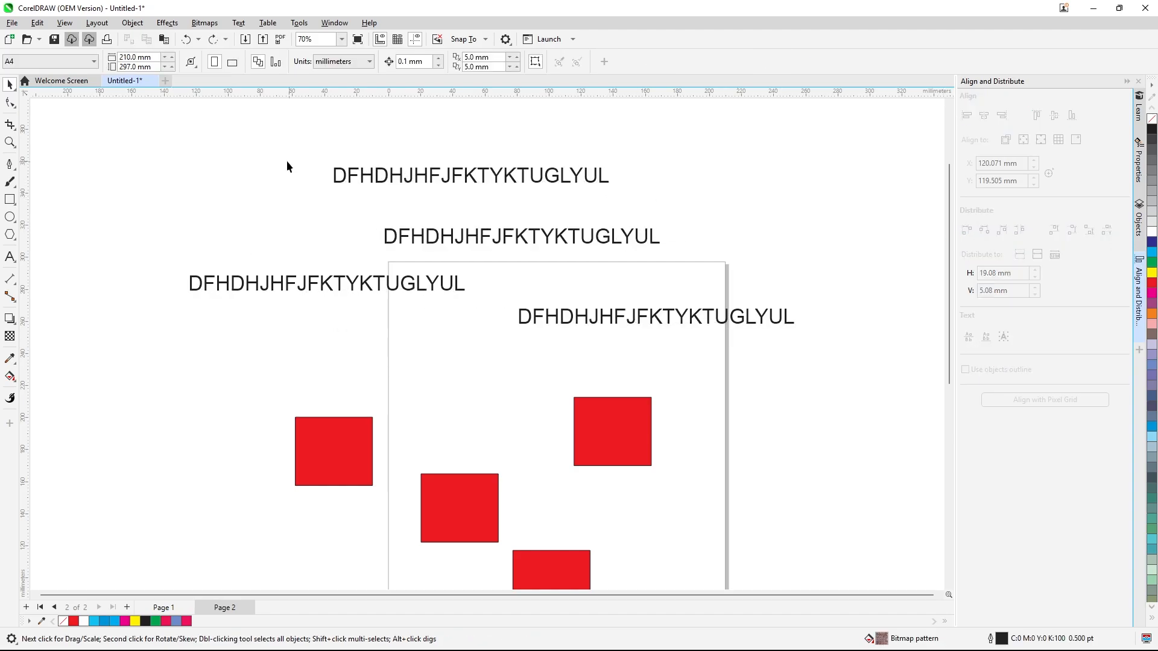
# Select the four text lines again and try distributing them by their top edges
pyautogui.moveTo(179, 158); pyautogui.dragTo(808, 362)
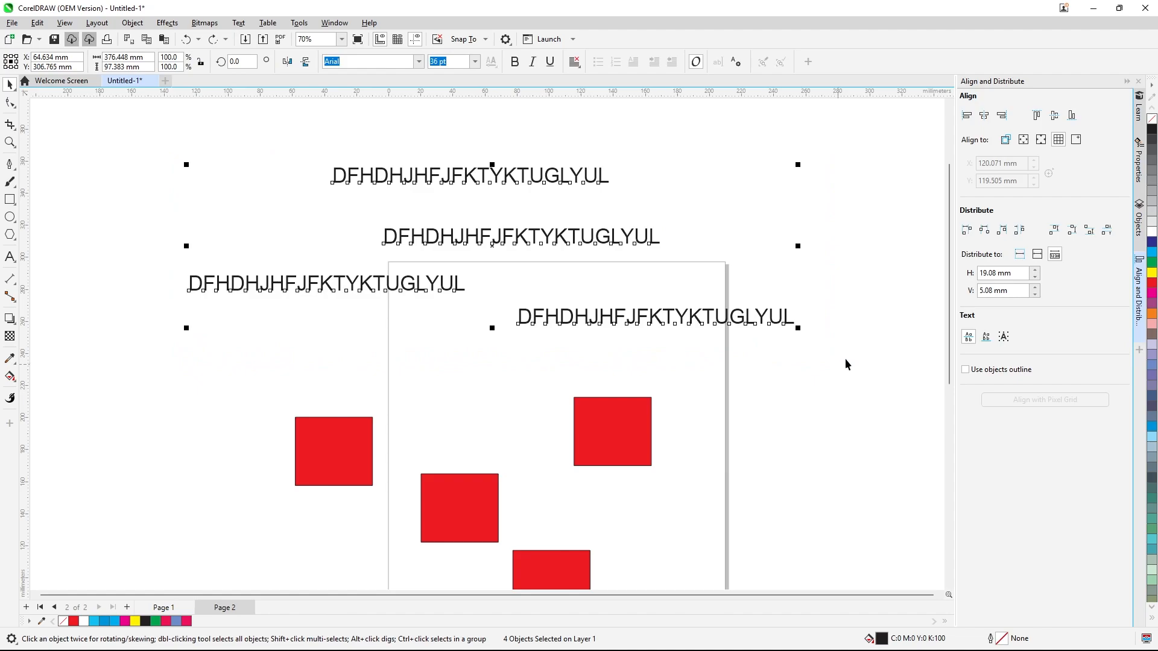
pyautogui.click(1053, 231)
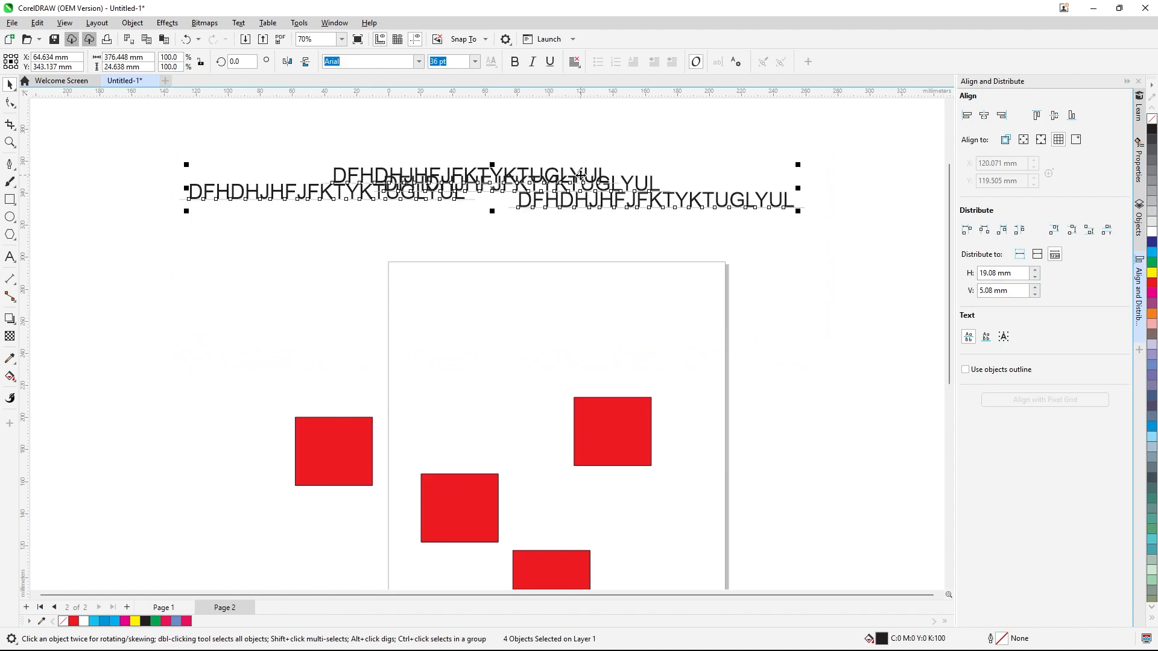
pyautogui.hotkey('ctrl', 'z')
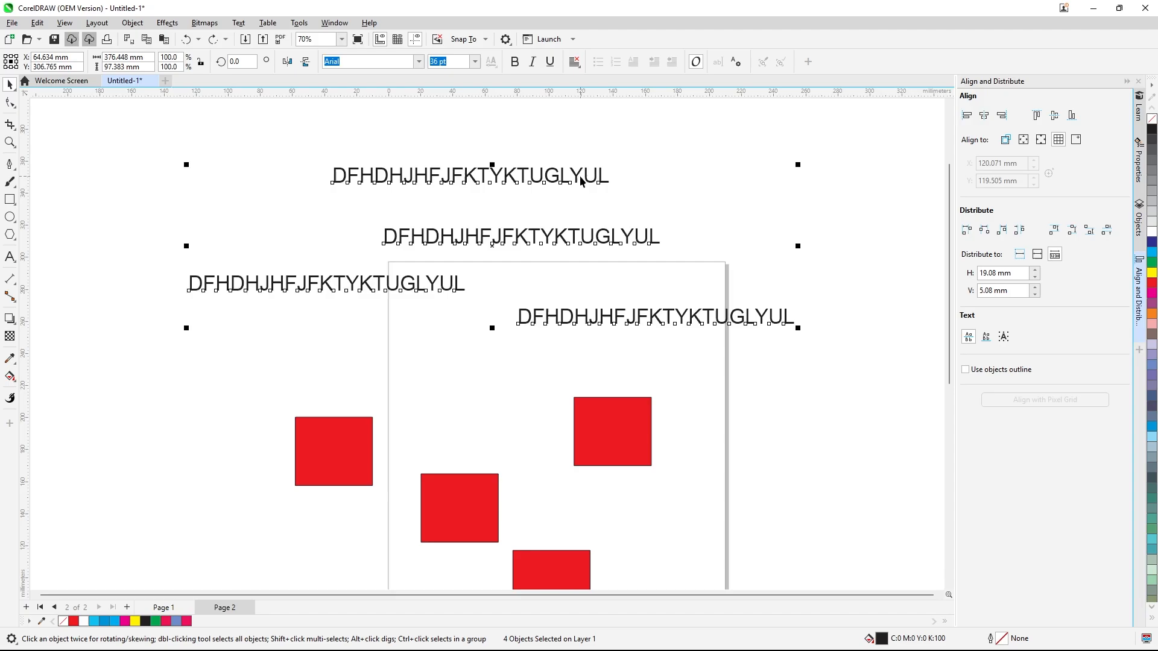
# Try distributing the four text lines by their vertical centres
pyautogui.click(1070, 234)
pyautogui.hotkey('ctrl', 'z')
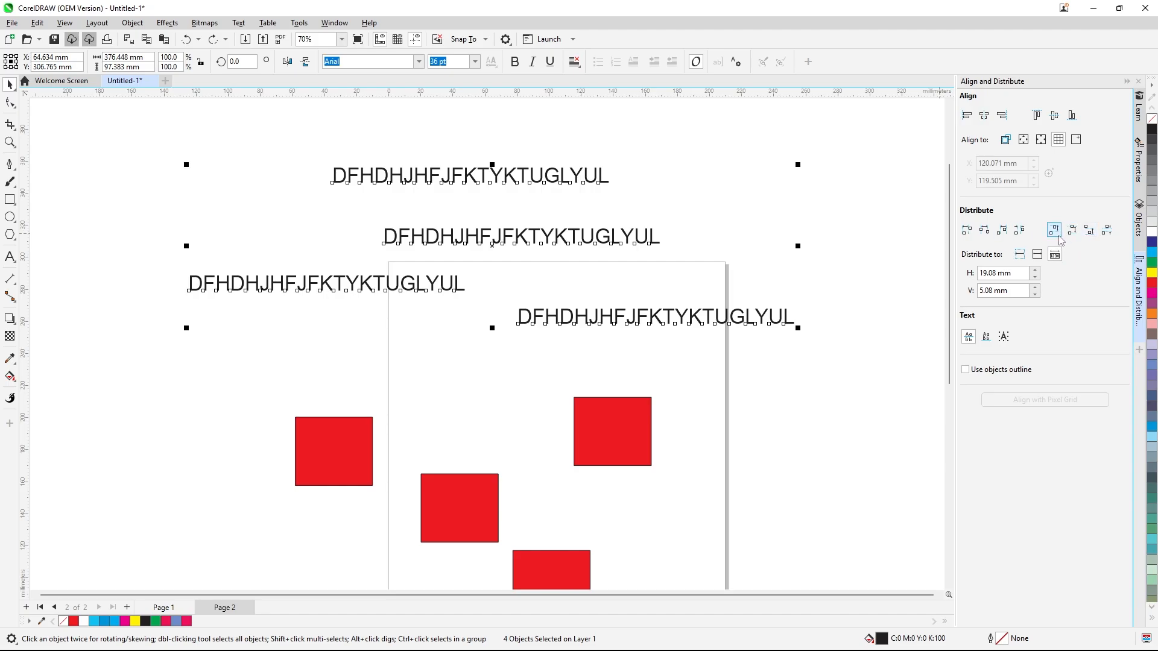
pyautogui.click(884, 223)
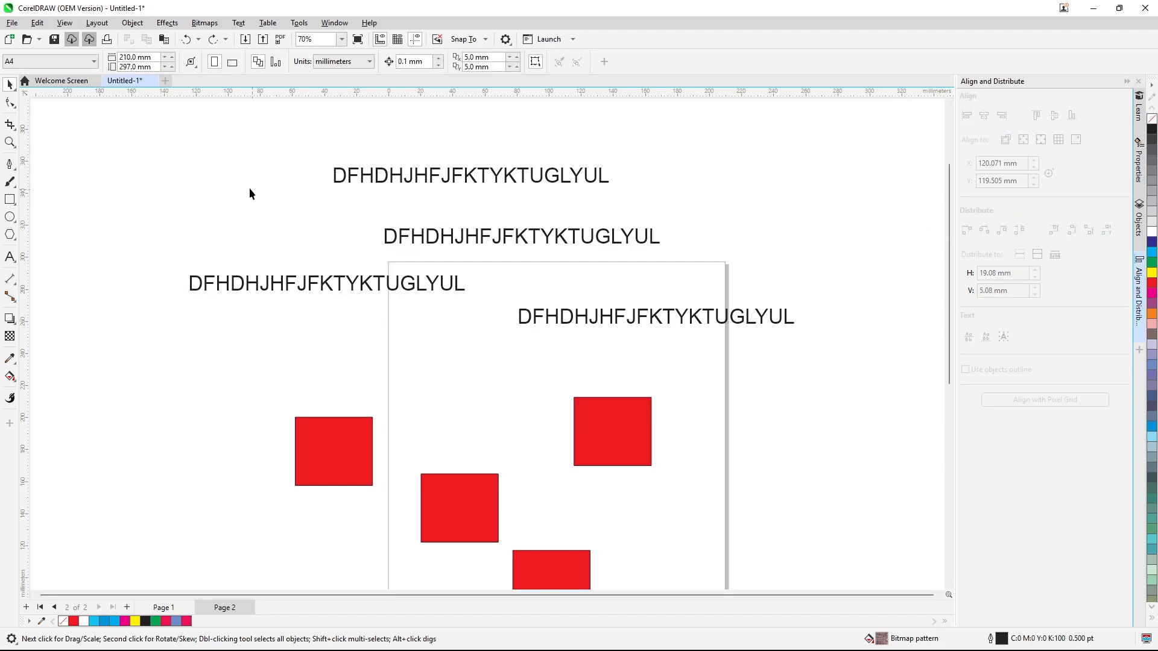
# Select the four text lines, try distributing them by their bottom edges, and undo it
pyautogui.moveTo(177, 150); pyautogui.dragTo(821, 374)
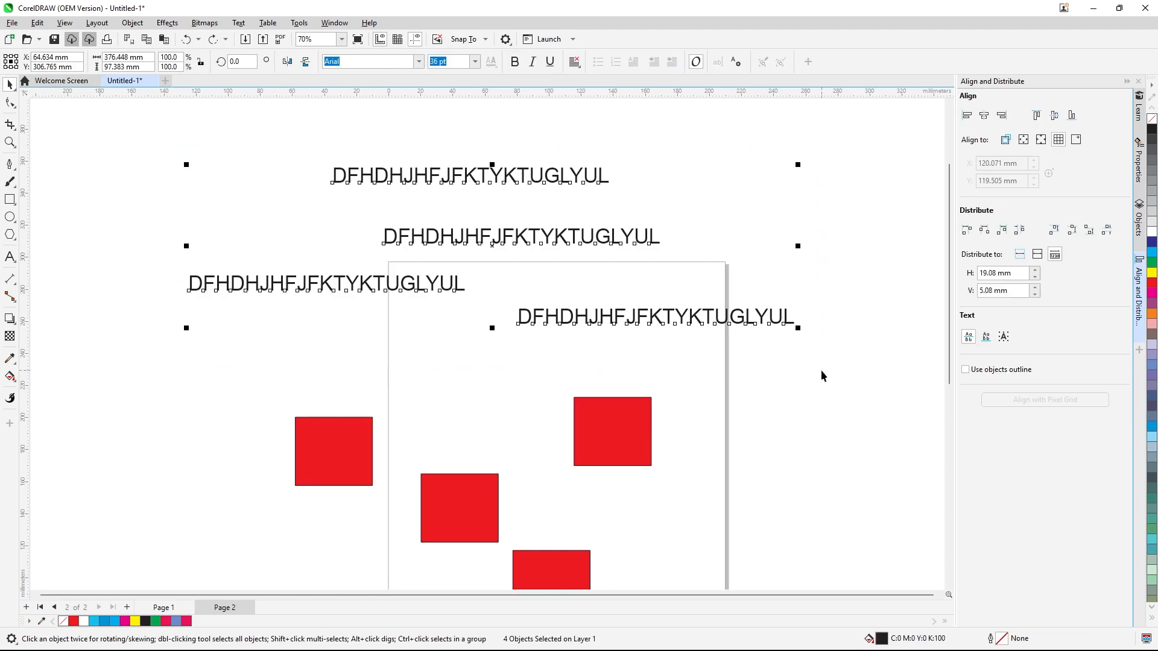
pyautogui.click(1089, 232)
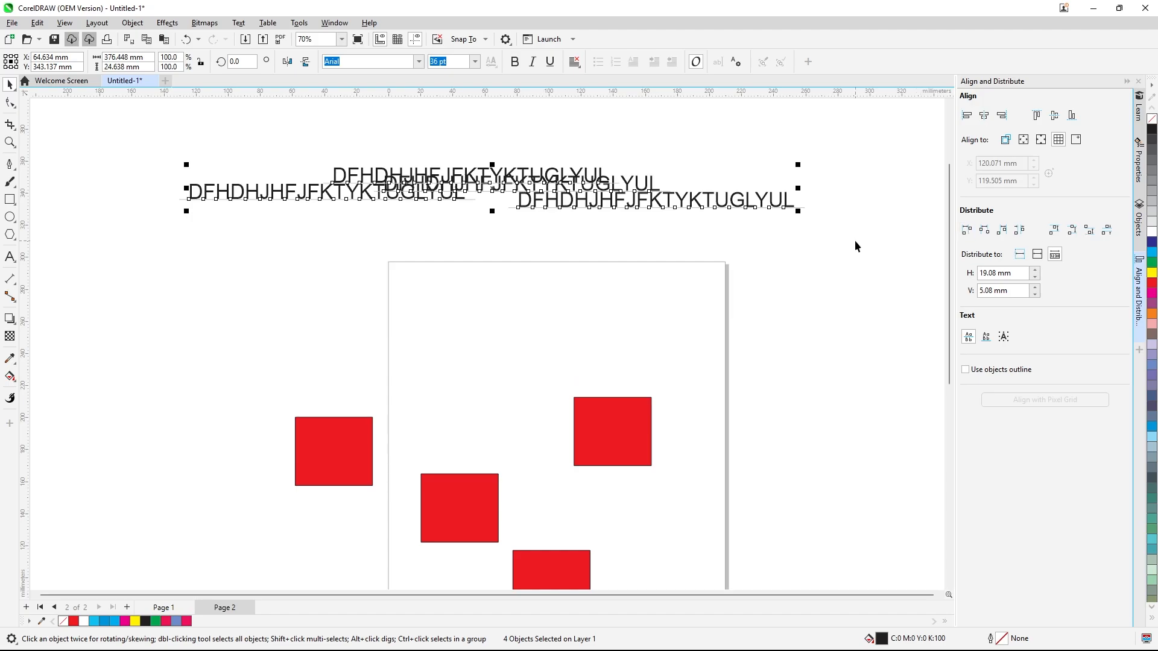
pyautogui.hotkey('ctrl', 'z')
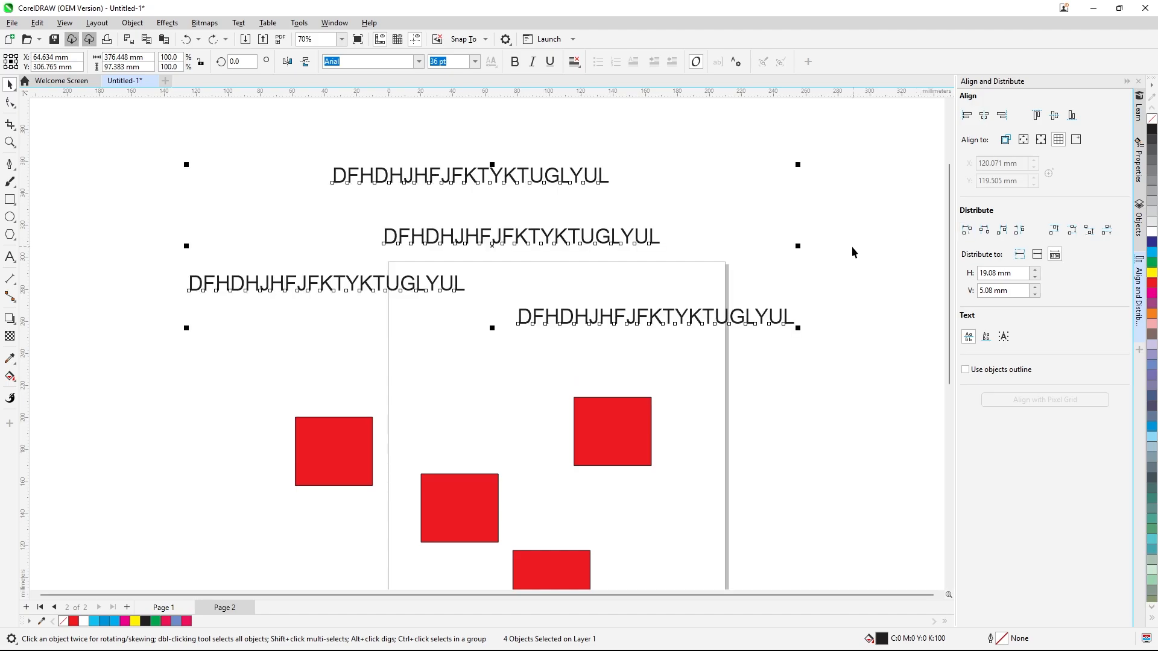
# Set text alignment to last line baseline, try distributing the four text lines by top edges, and undo it
pyautogui.click(987, 337)
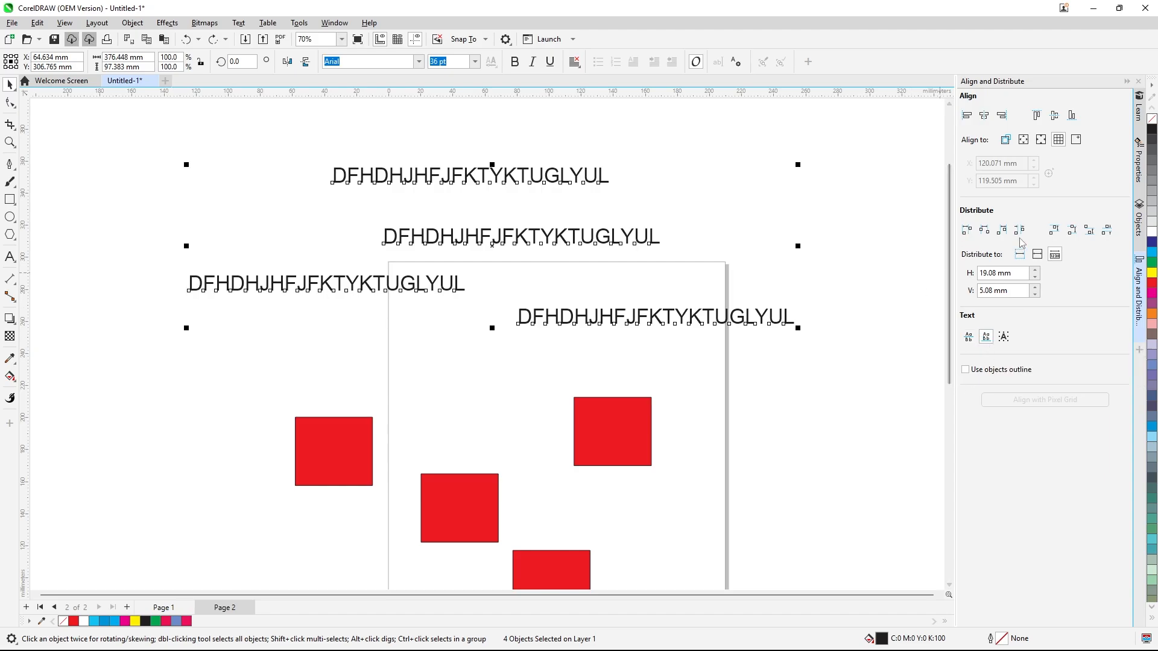
pyautogui.click(1053, 230)
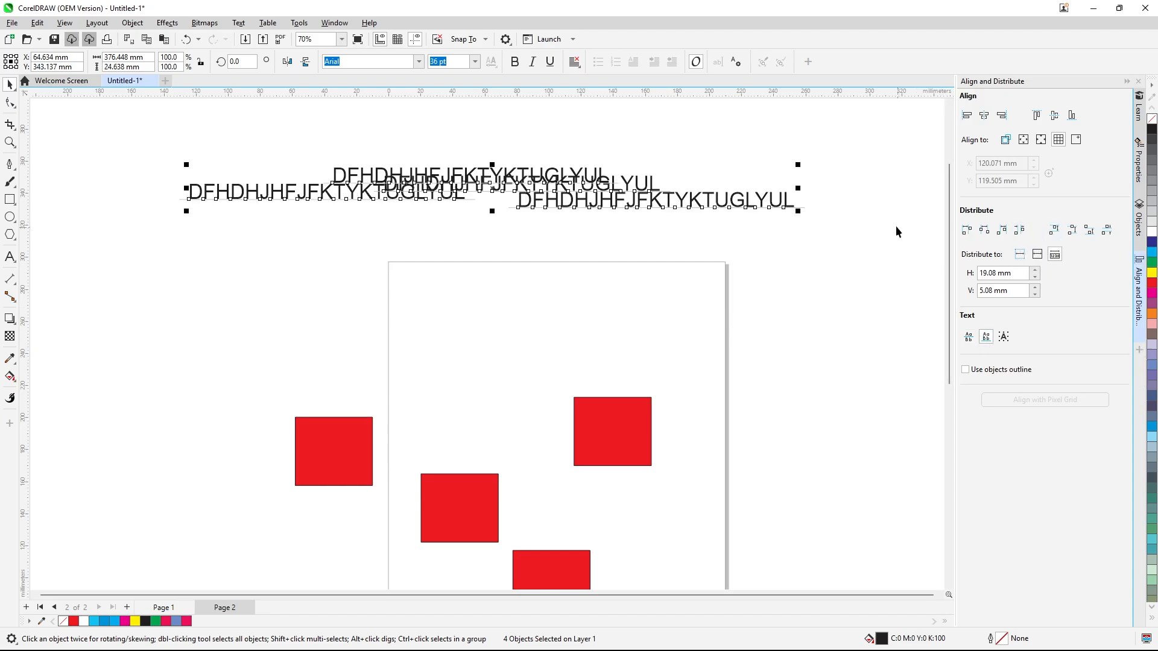
pyautogui.scroll(2, 483, 192)
pyautogui.hotkey('ctrl', 'z')
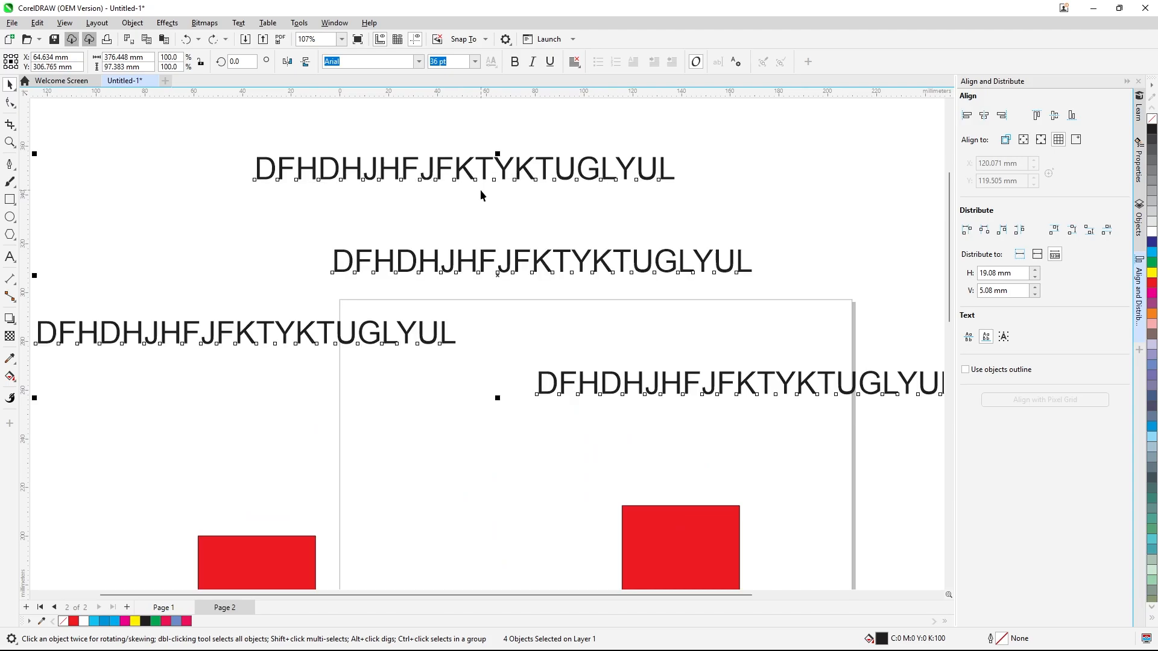
pyautogui.scroll(1, 452, 196)
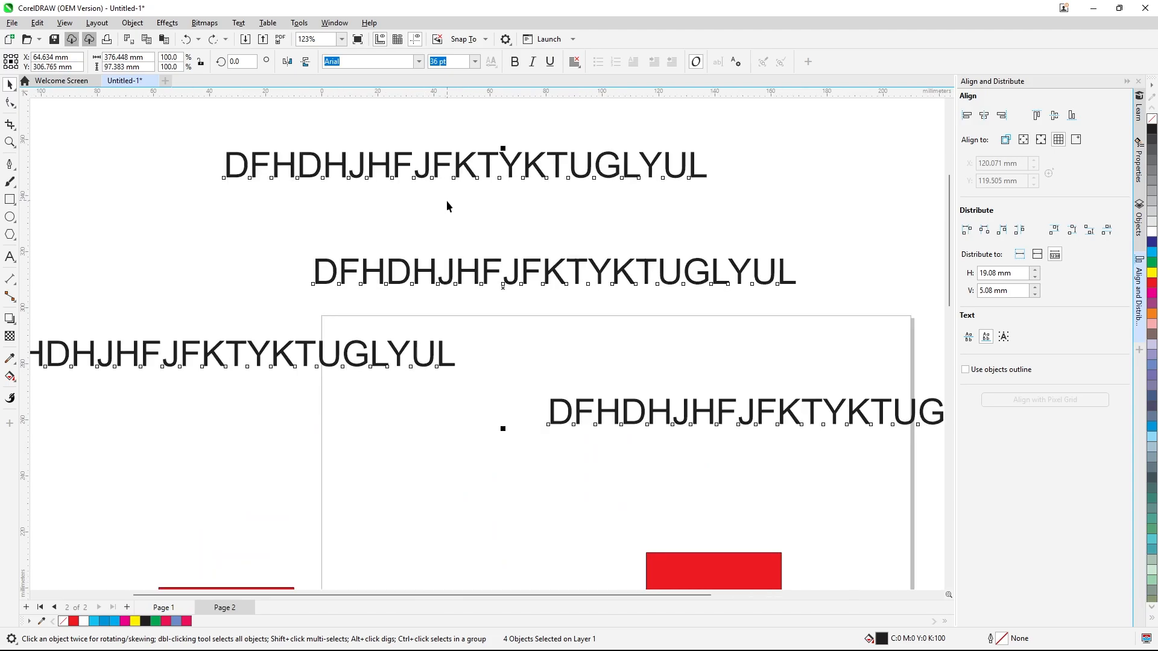
pyautogui.click(446, 200)
pyautogui.click(557, 178)
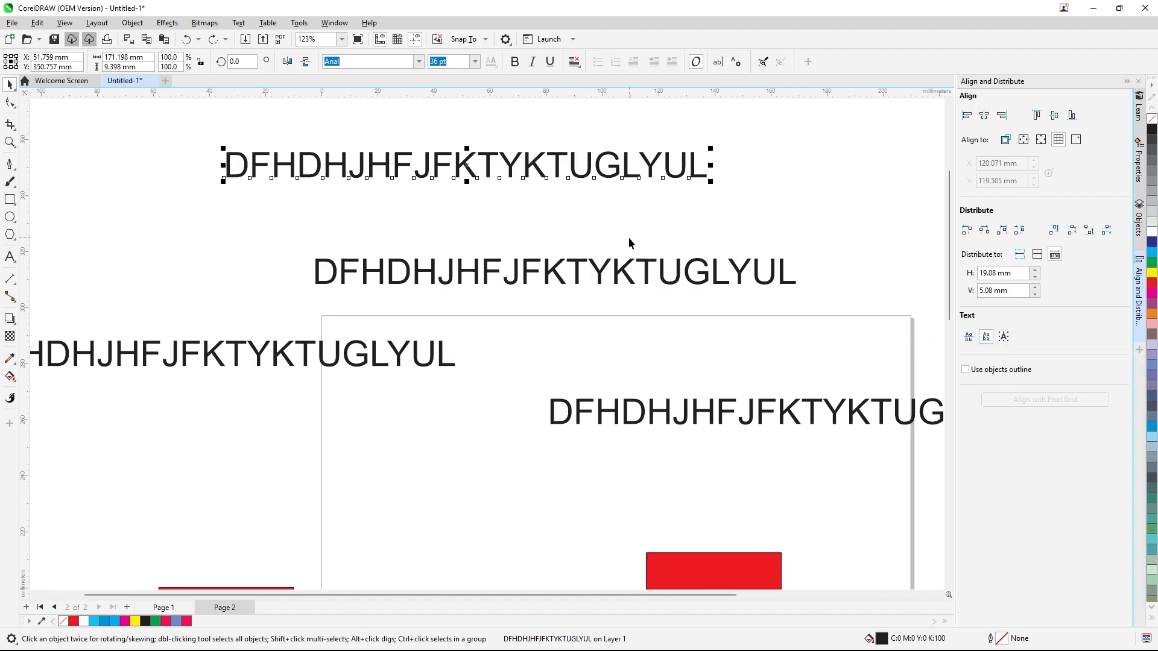
pyautogui.scroll(-2, 628, 237)
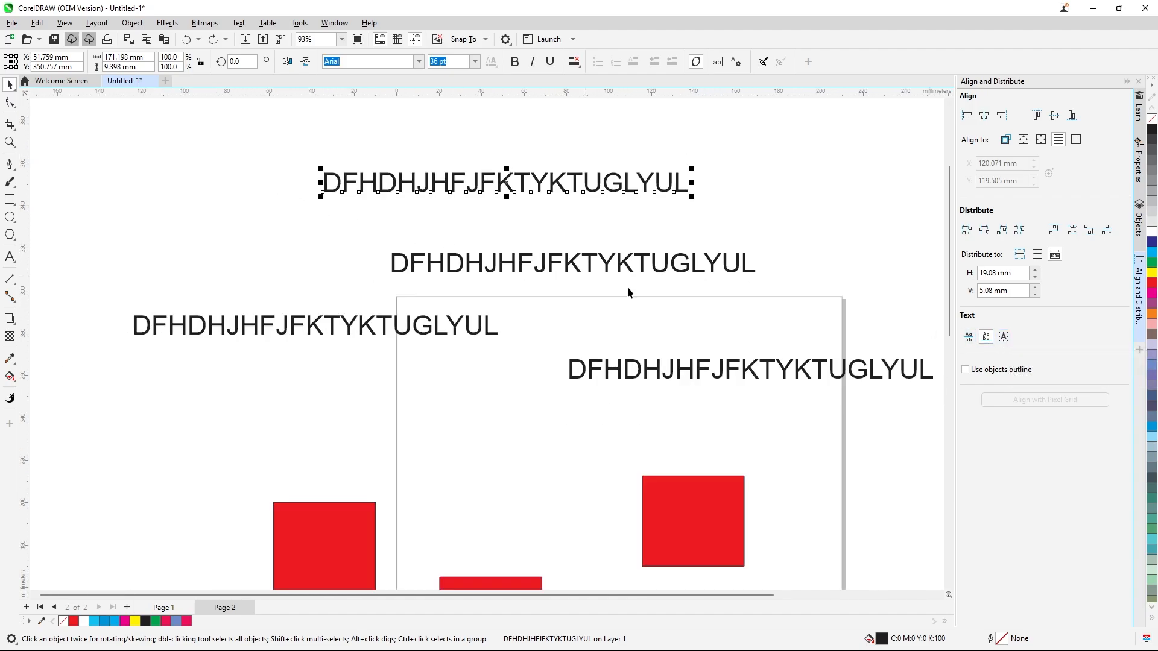
pyautogui.click(1073, 232)
pyautogui.scroll(5, 566, 170)
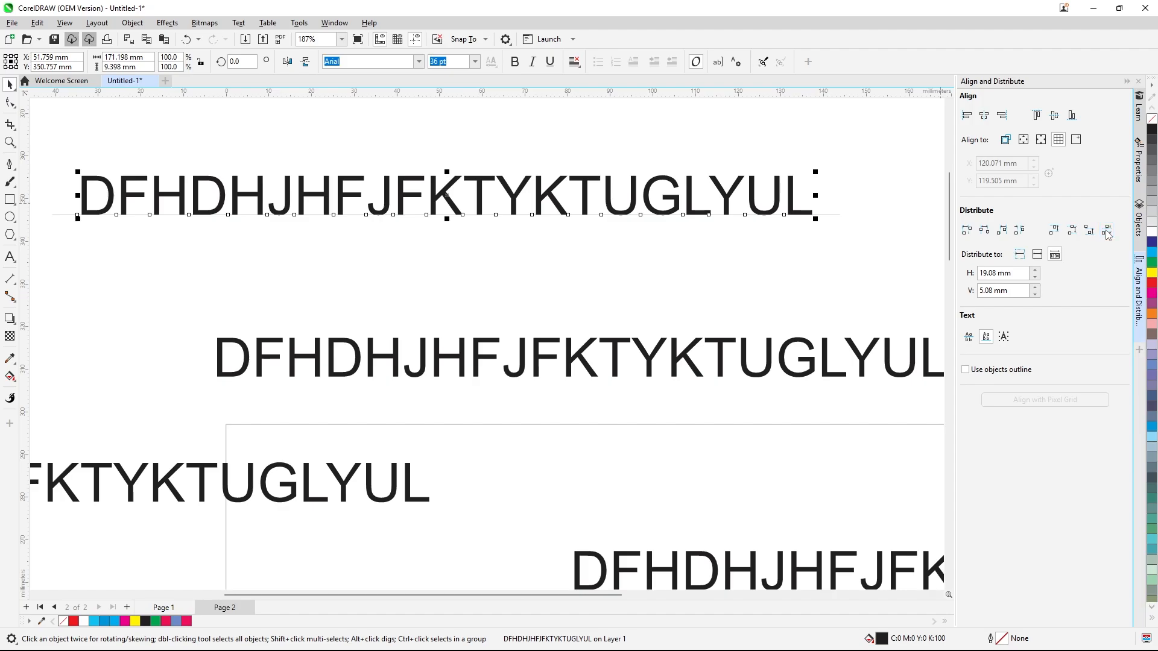
pyautogui.scroll(-5, 510, 234)
# Select three text lines, try placing equal vertical space between them, and undo it
pyautogui.moveTo(227, 171); pyautogui.dragTo(877, 420)
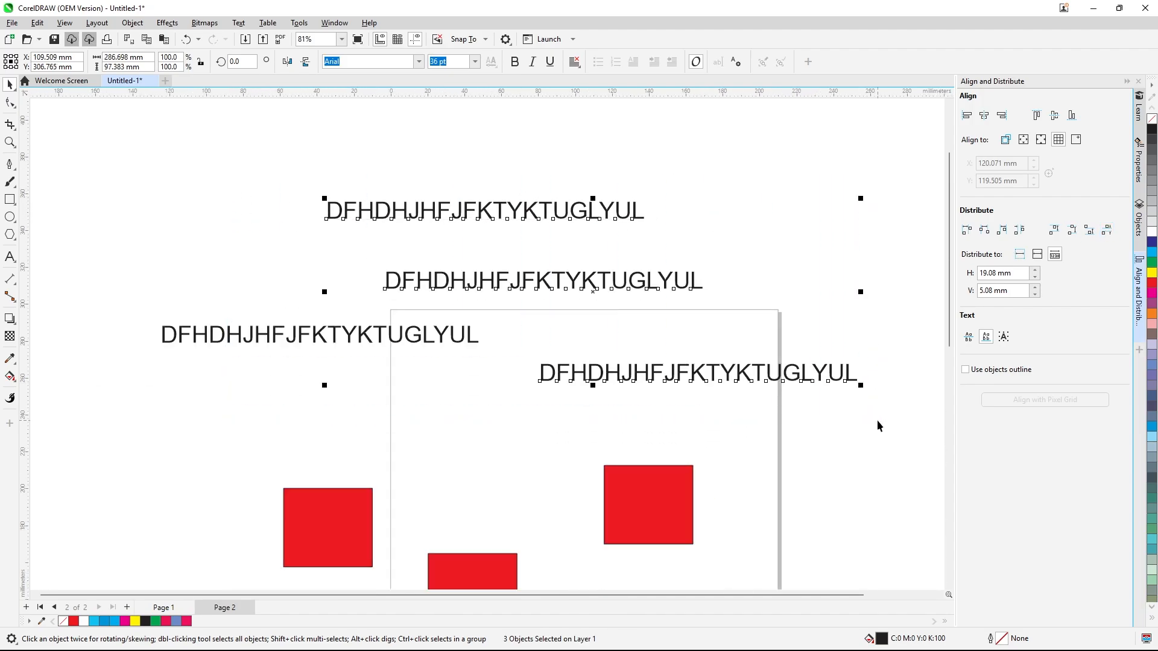
pyautogui.click(1106, 231)
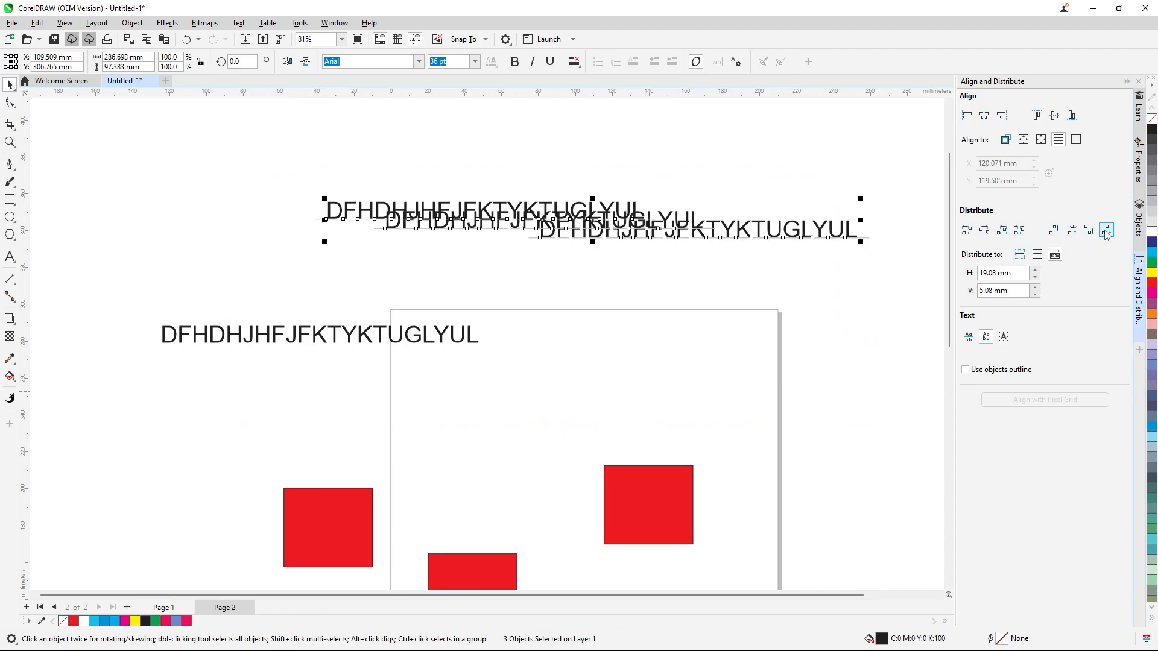
pyautogui.scroll(5, 567, 241)
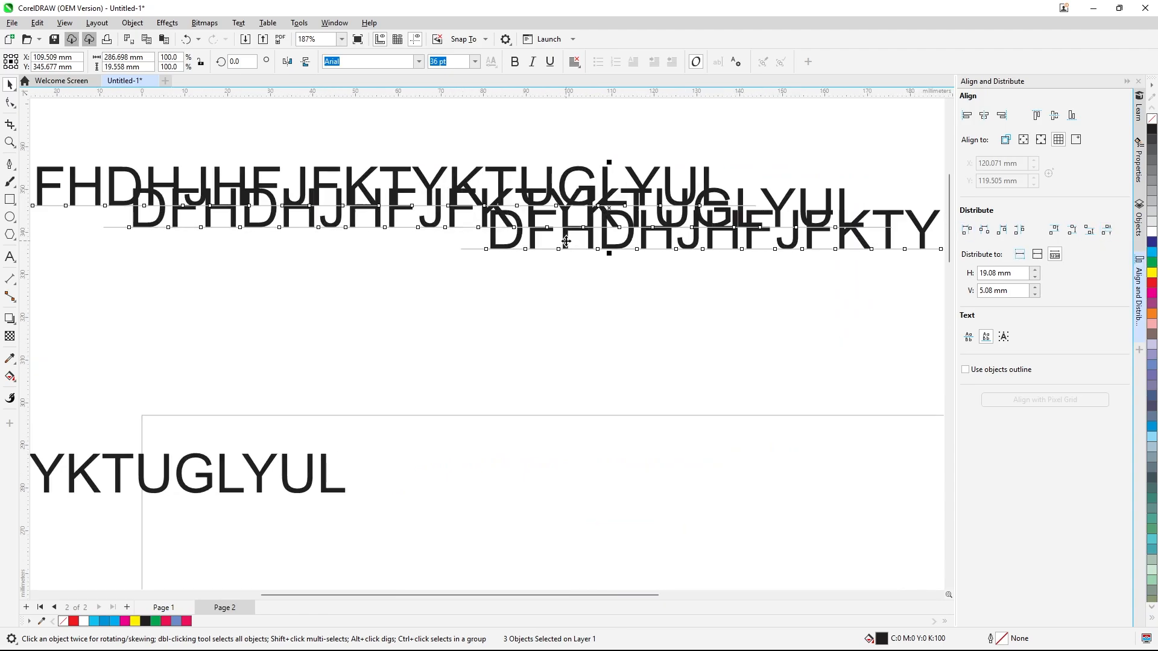
pyautogui.scroll(3, 157, 193)
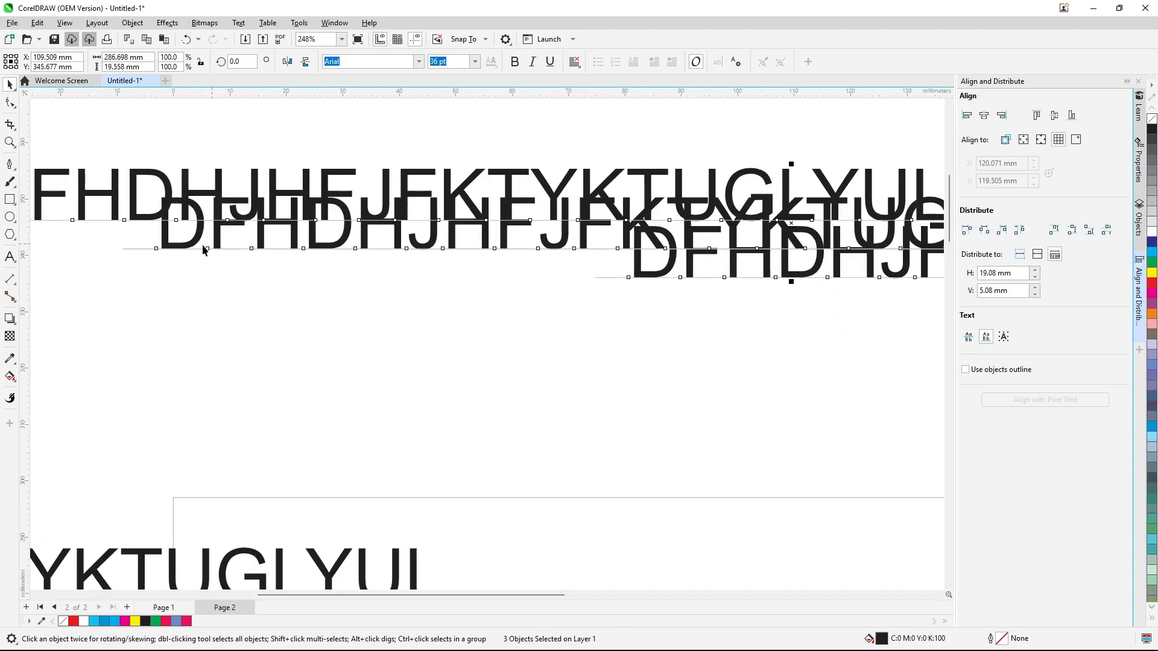
pyautogui.scroll(1, 145, 229)
pyautogui.scroll(-2, 413, 220)
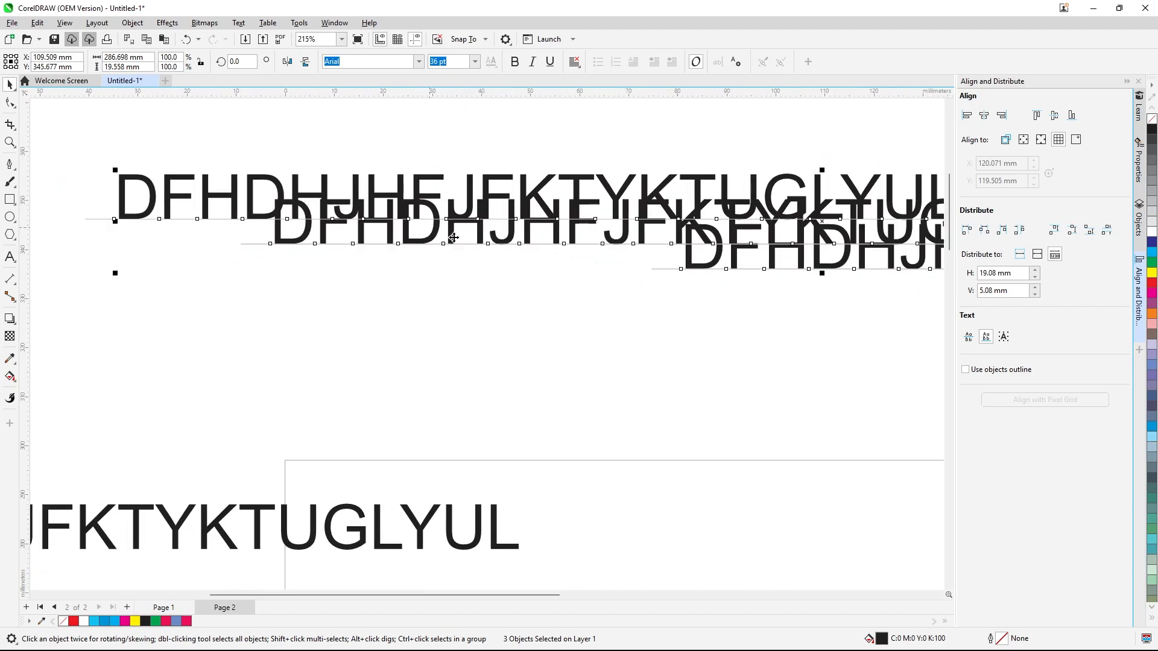
pyautogui.scroll(-3, 666, 258)
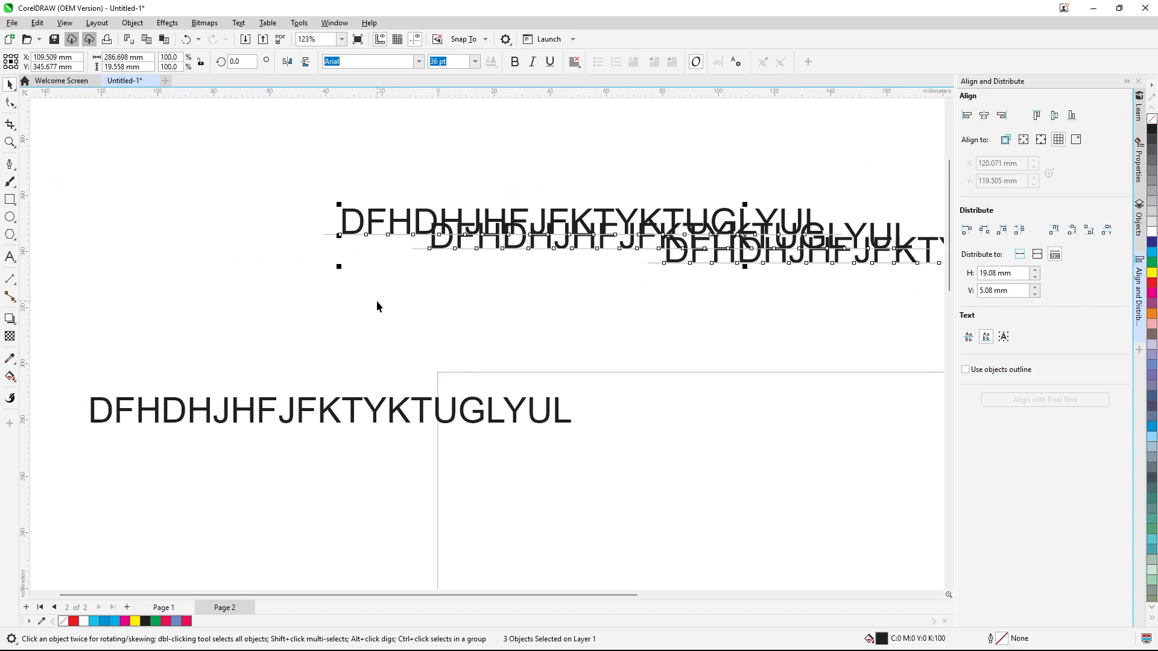
pyautogui.hotkey('ctrl', 'z')
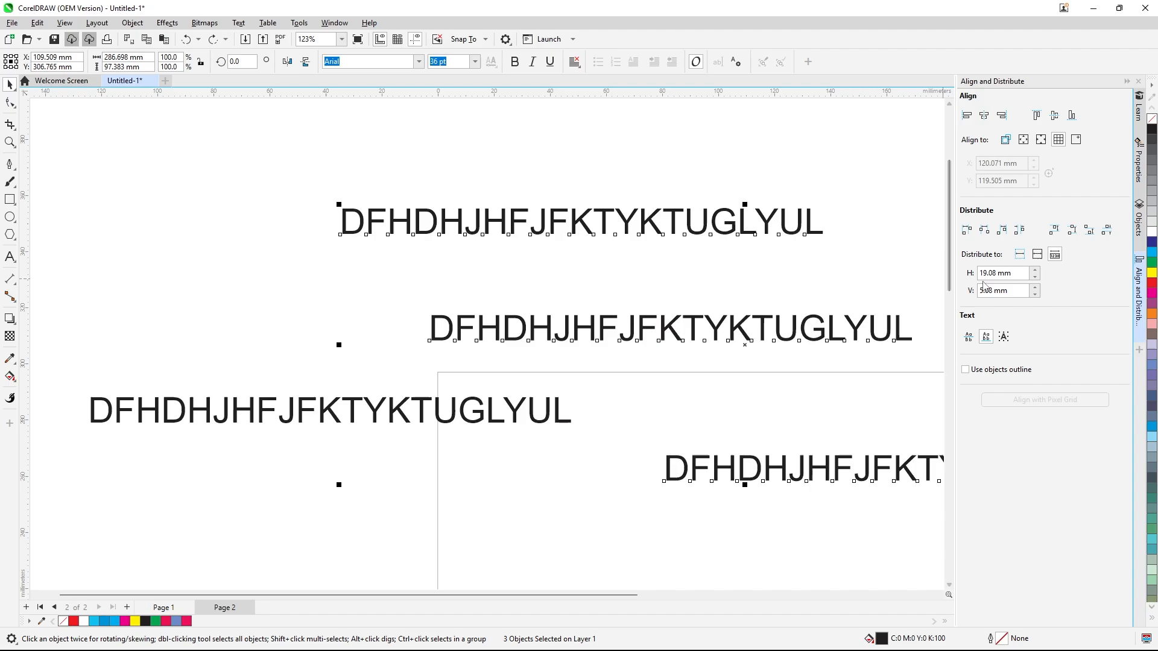
# Distribute the three selected text lines by their left edges
pyautogui.click(967, 233)
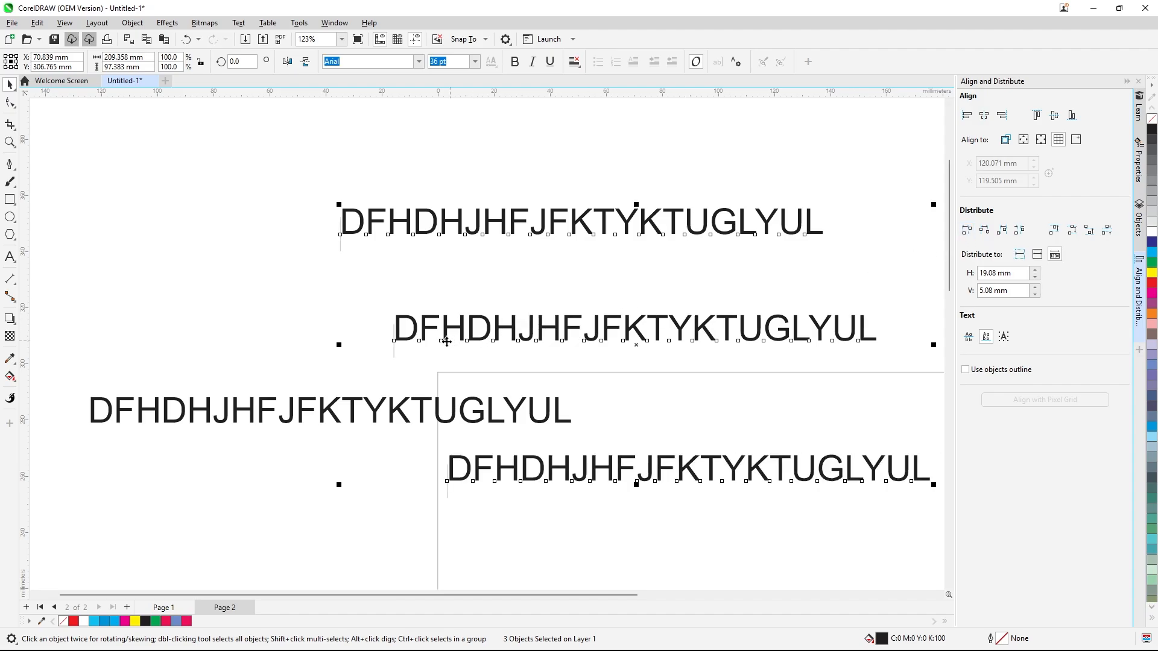
pyautogui.scroll(2, 421, 356)
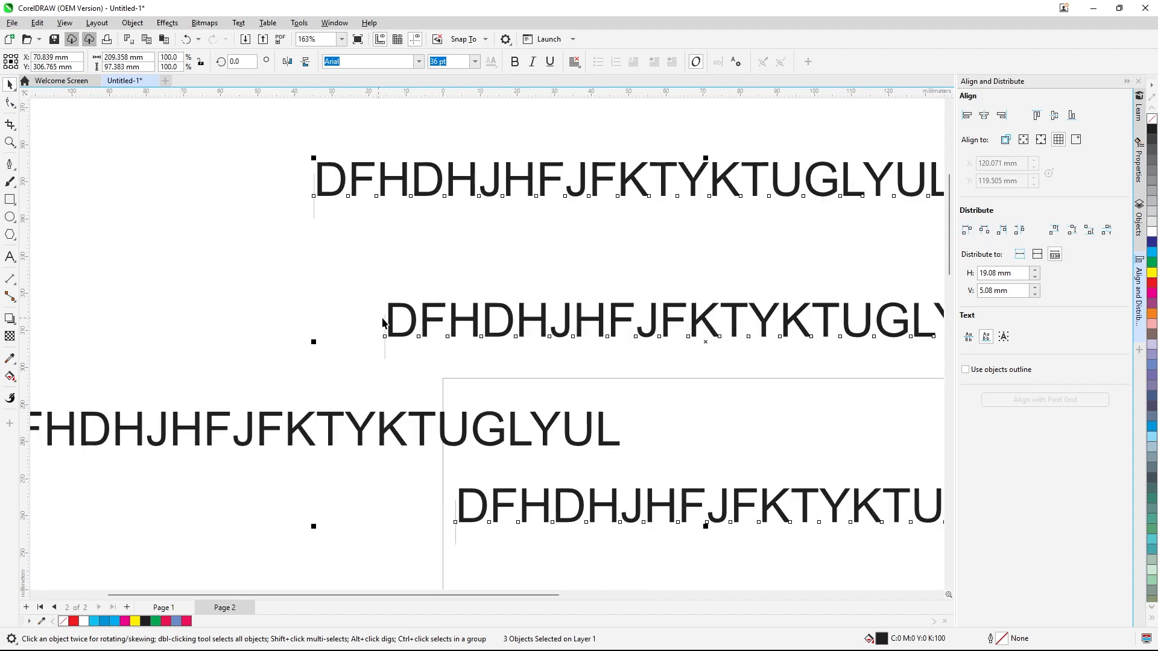
pyautogui.scroll(-4, 424, 296)
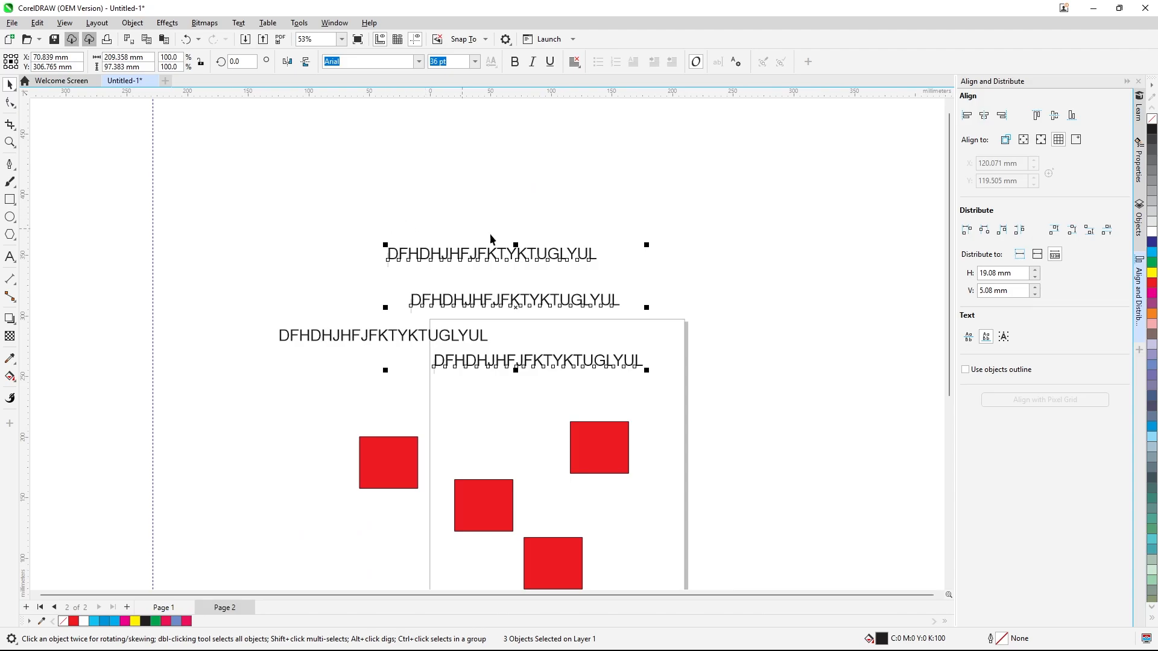
pyautogui.click(823, 326)
# Select the five rectangles, enable using object outlines, and align them with the pixel grid
pyautogui.scroll(-2, 723, 182)
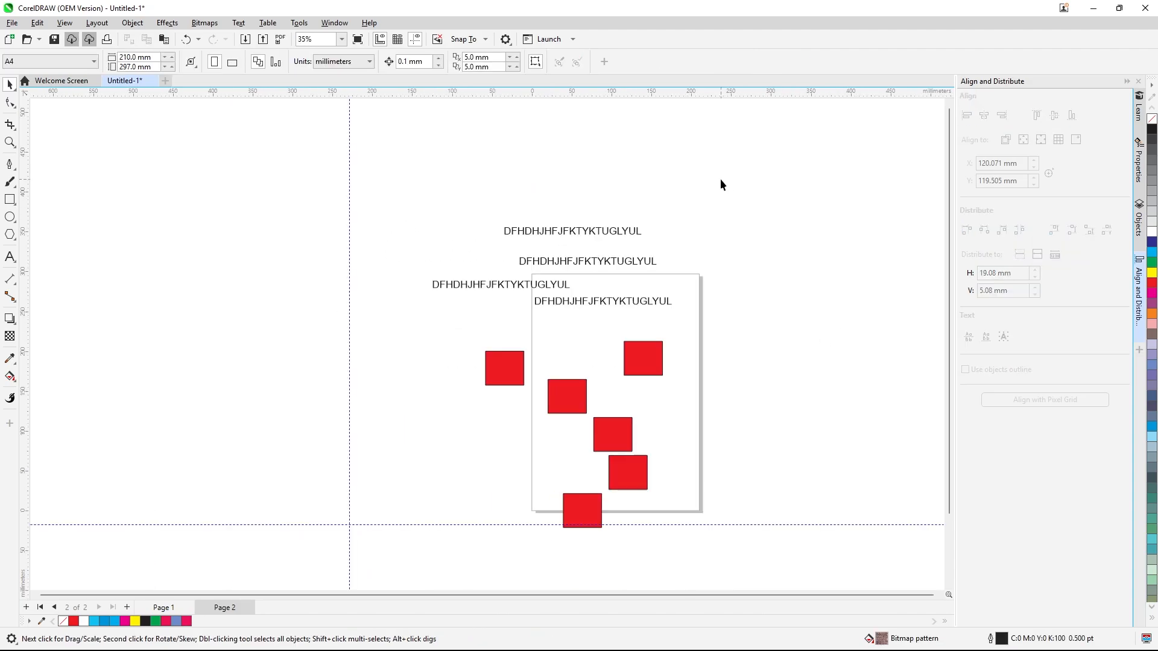
pyautogui.moveTo(530, 287); pyautogui.dragTo(727, 435)
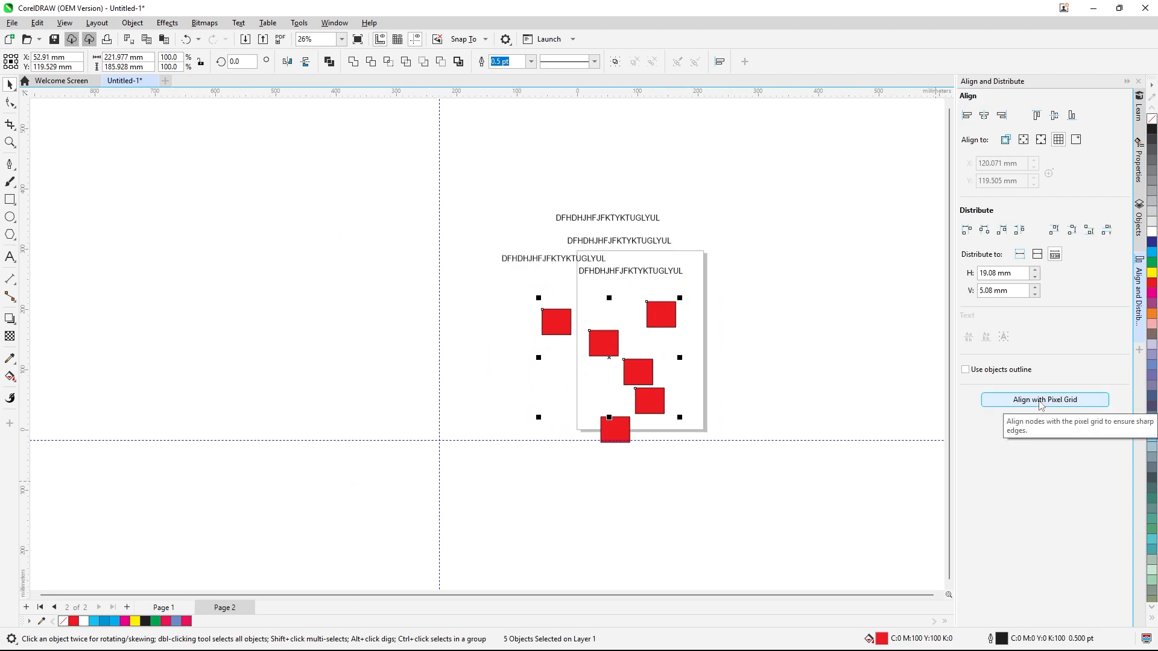
pyautogui.click(964, 370)
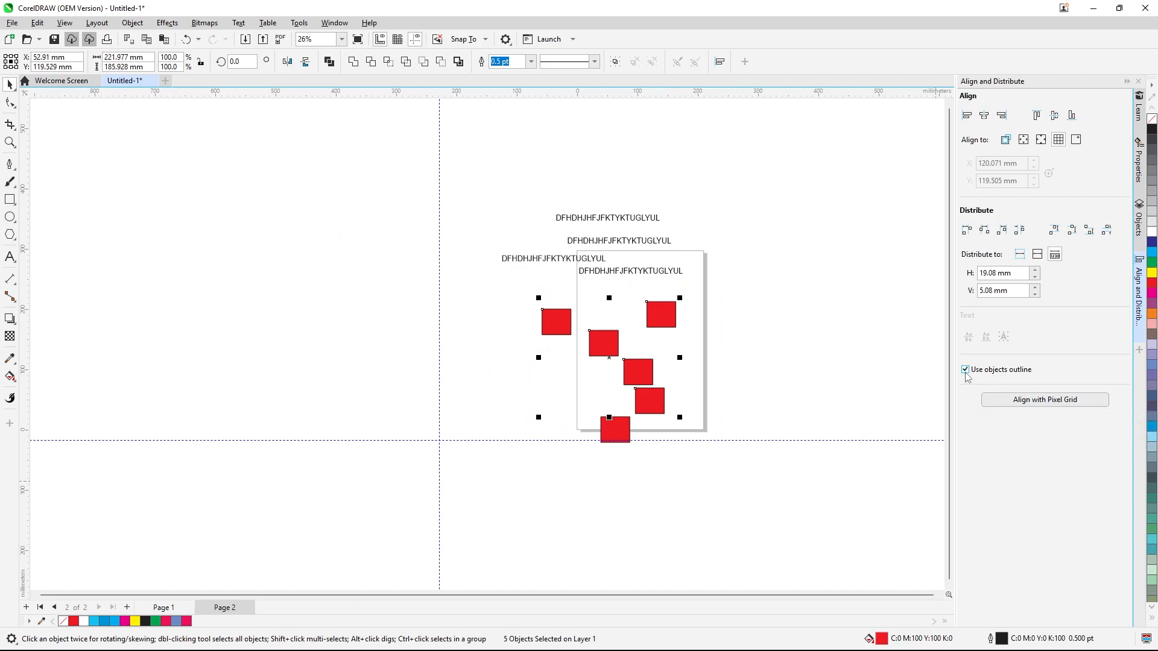
pyautogui.click(1037, 401)
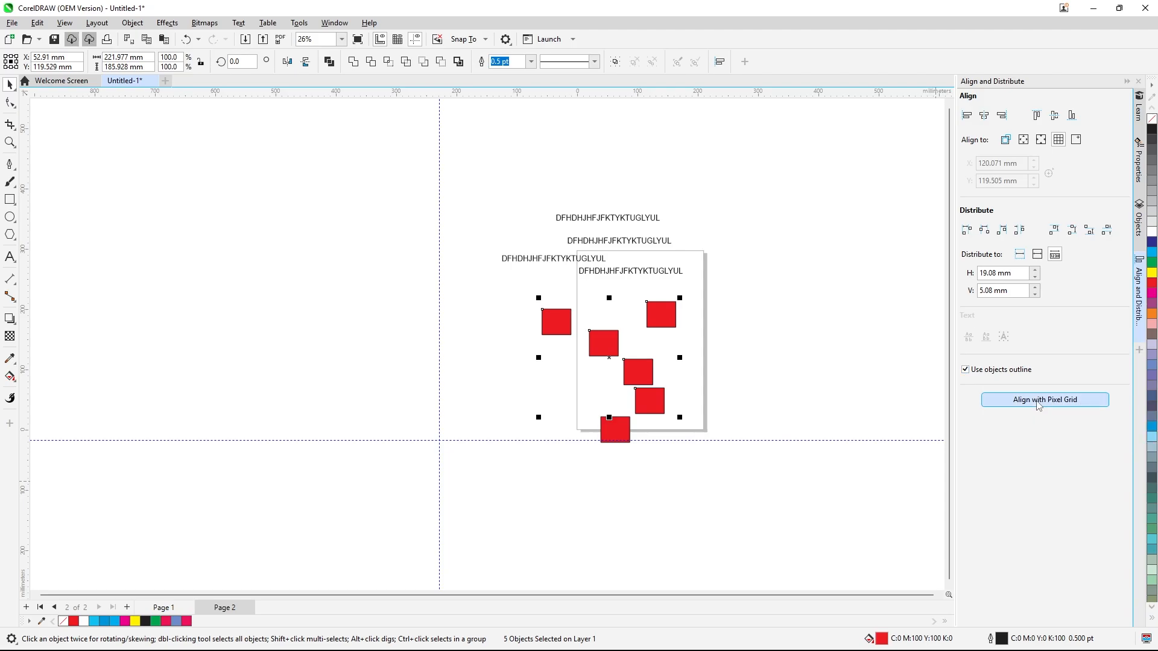
# Place equal horizontal space between the five rectangles, realigning them with the pixel grid in between
pyautogui.scroll(3, 591, 326)
pyautogui.scroll(3, 595, 326)
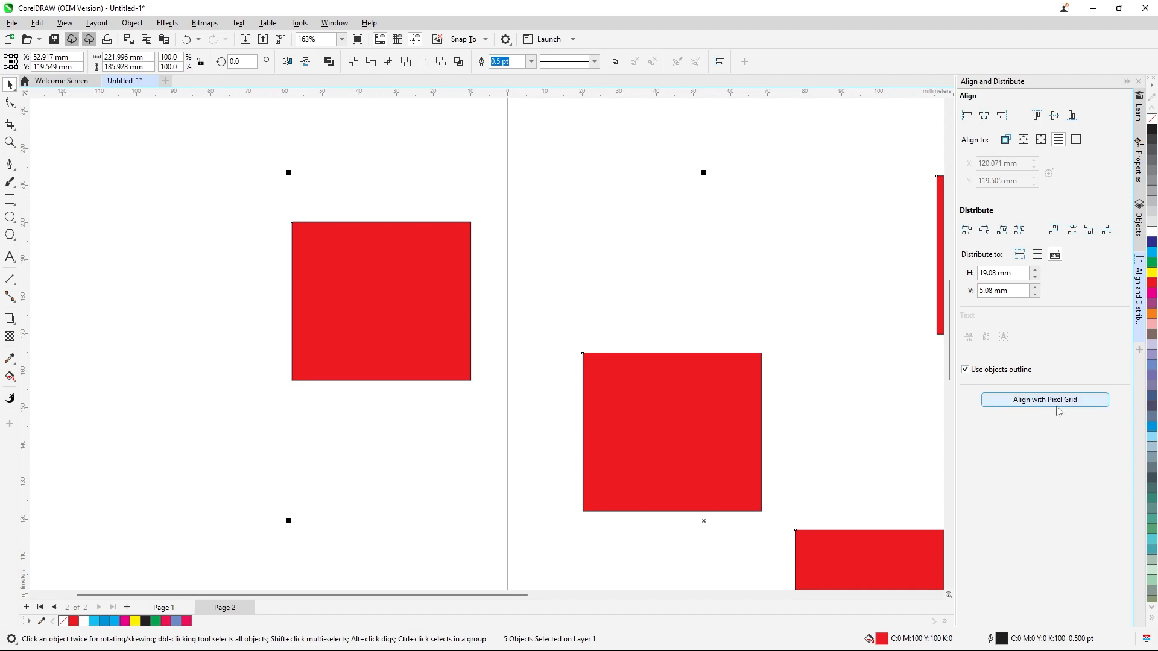
pyautogui.click(1019, 229)
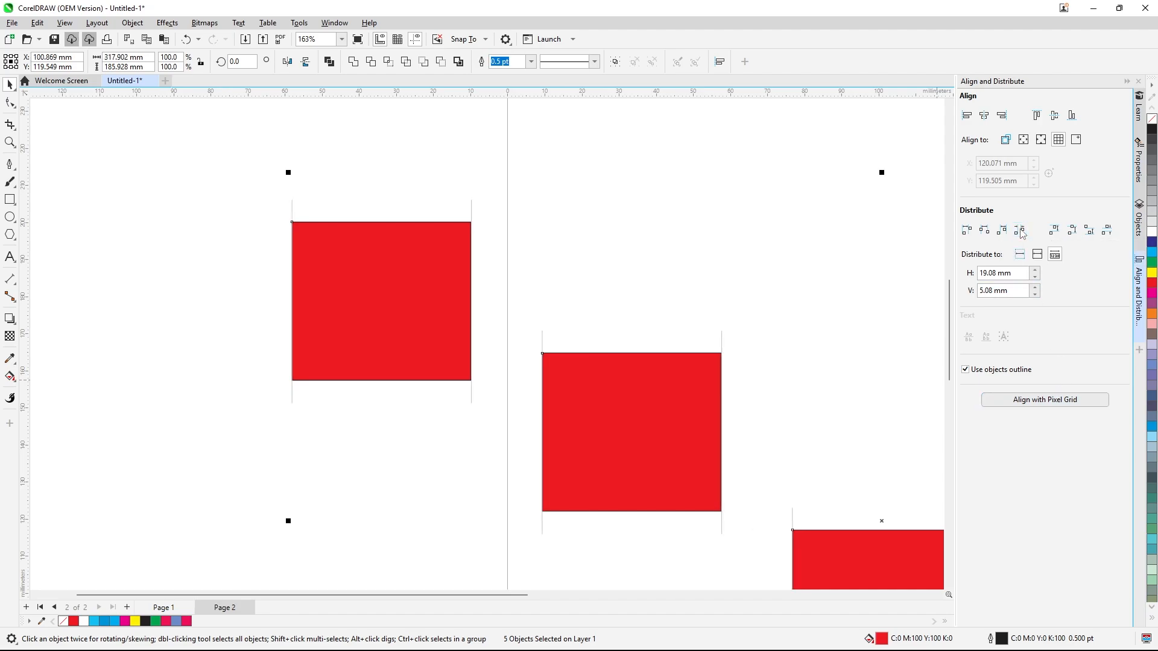
pyautogui.click(1039, 404)
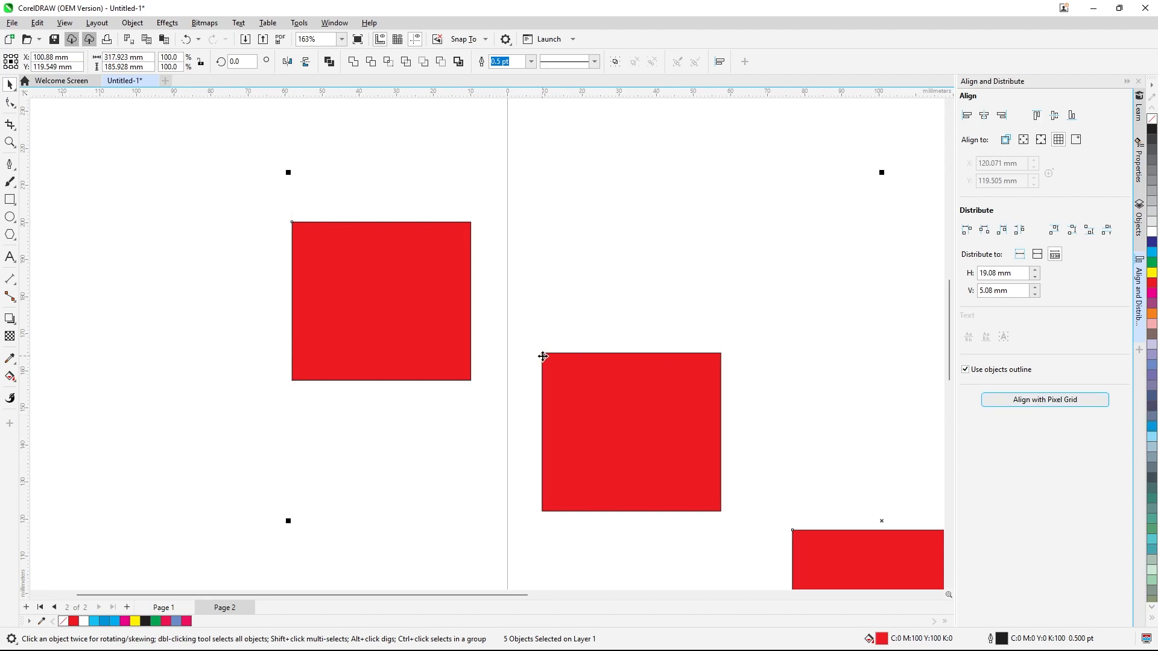
pyautogui.scroll(2, 537, 356)
pyautogui.click(1011, 397)
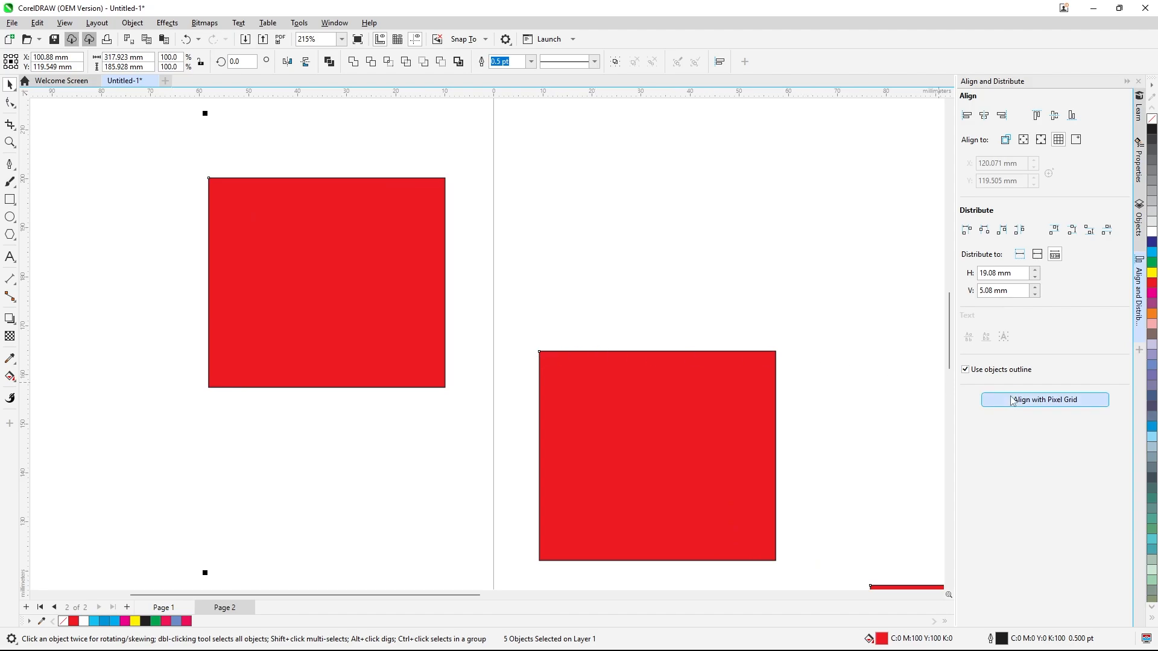
pyautogui.click(1019, 230)
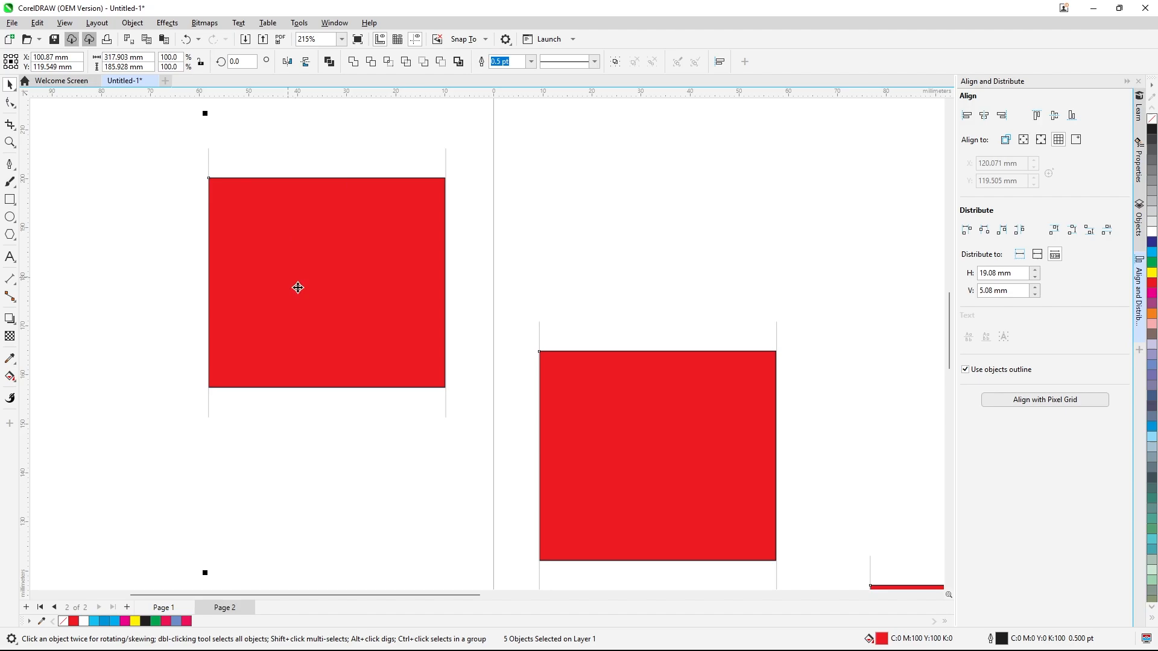
# Distribute the five rectangles by their vertical centres and reapply equal horizontal spacing
pyautogui.scroll(-4, 452, 184)
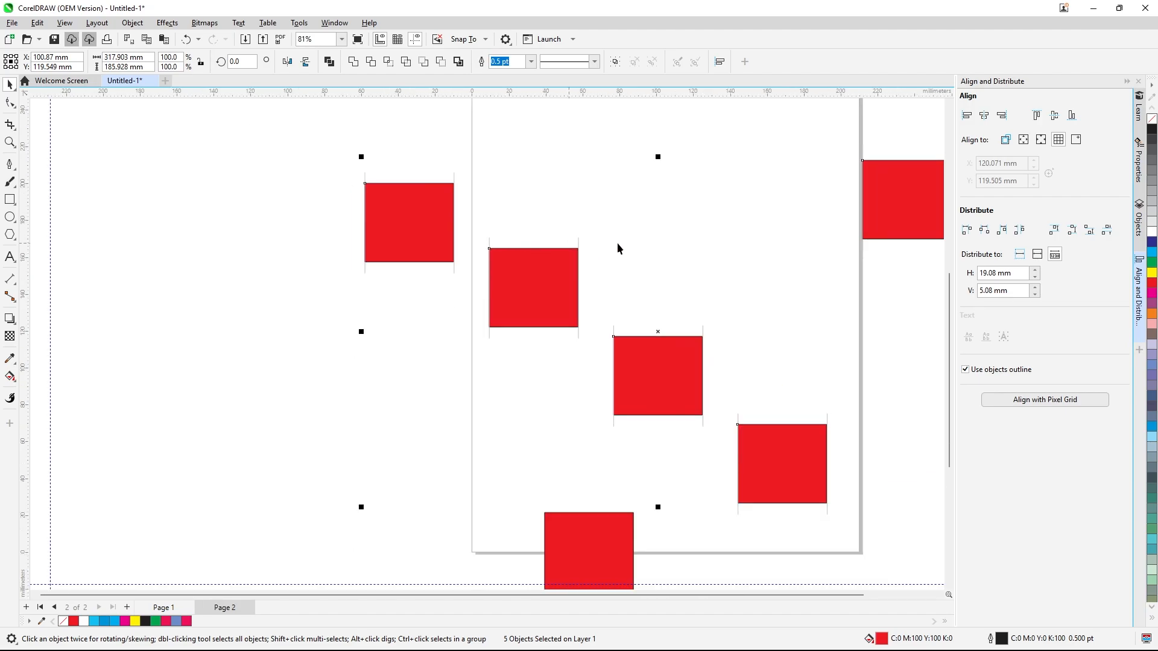
pyautogui.click(1075, 237)
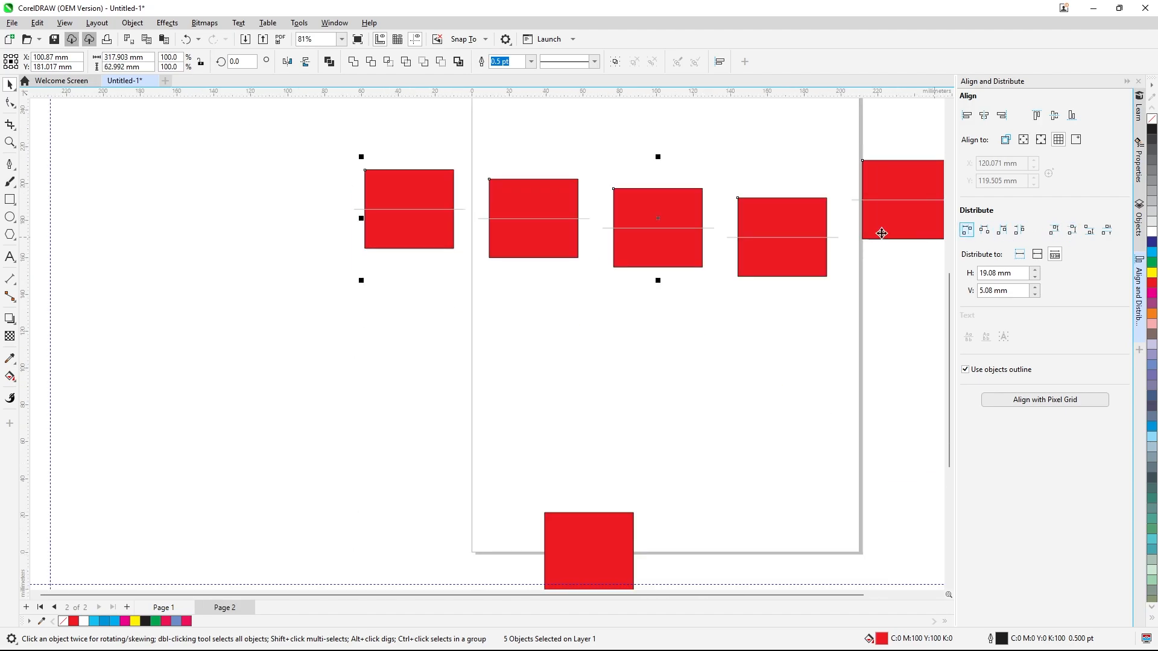
pyautogui.scroll(2, 529, 208)
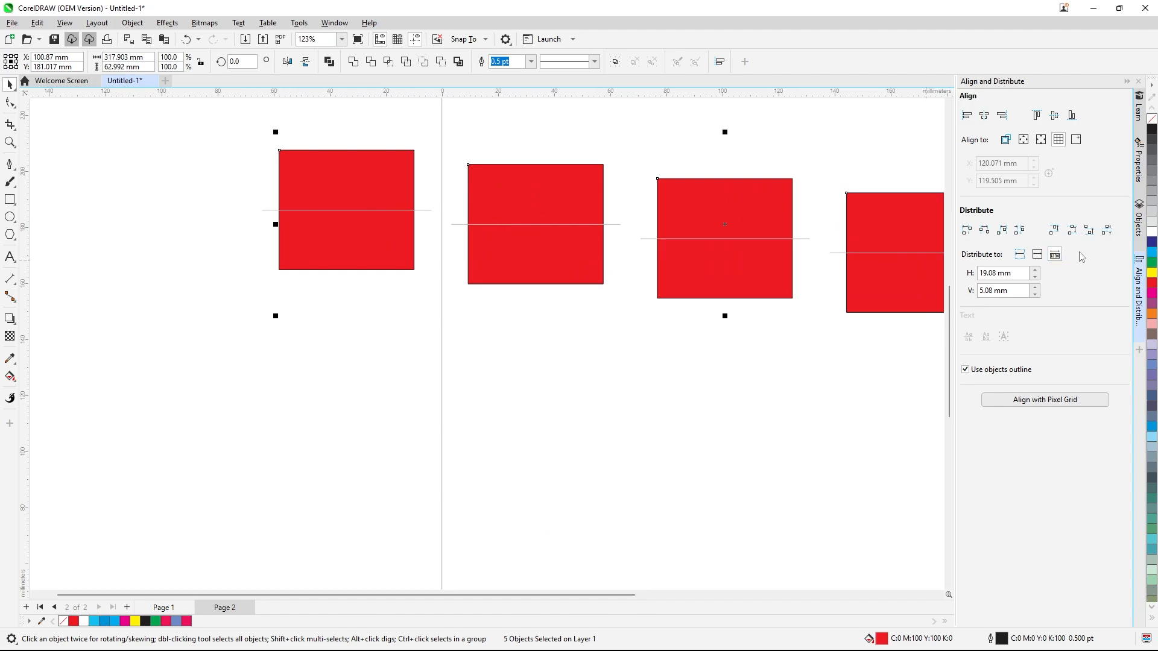
pyautogui.click(1019, 231)
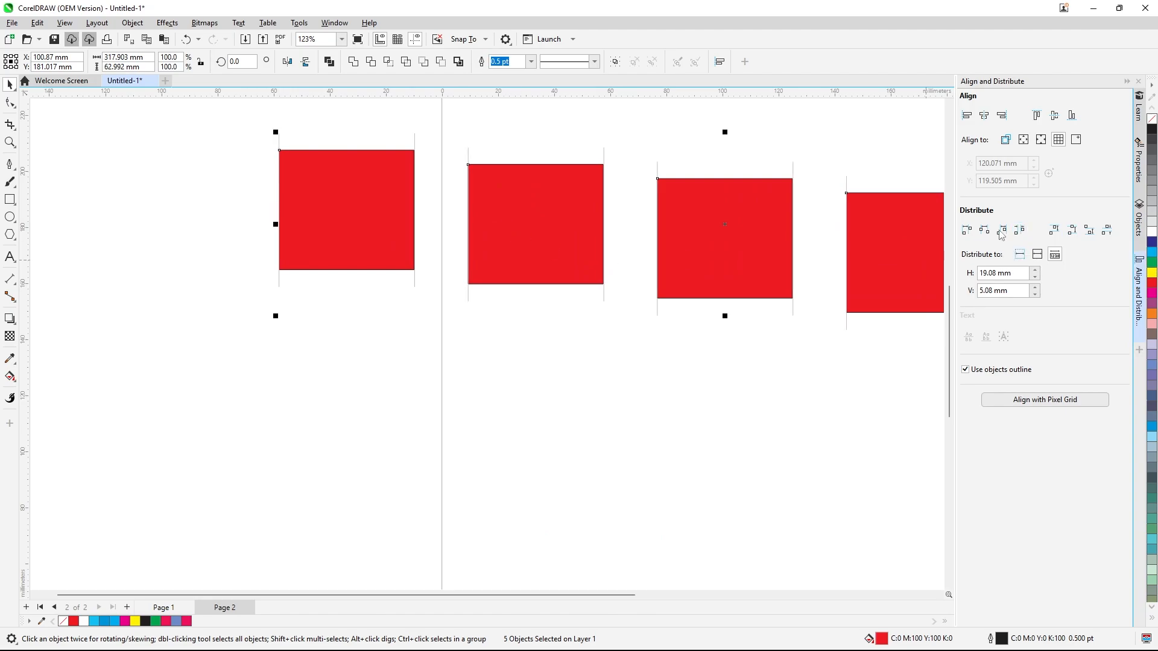
# Deselect everything and inspect the Align and Distribute submenu of the Object menu
pyautogui.scroll(-3, 522, 257)
pyautogui.scroll(-4, 520, 275)
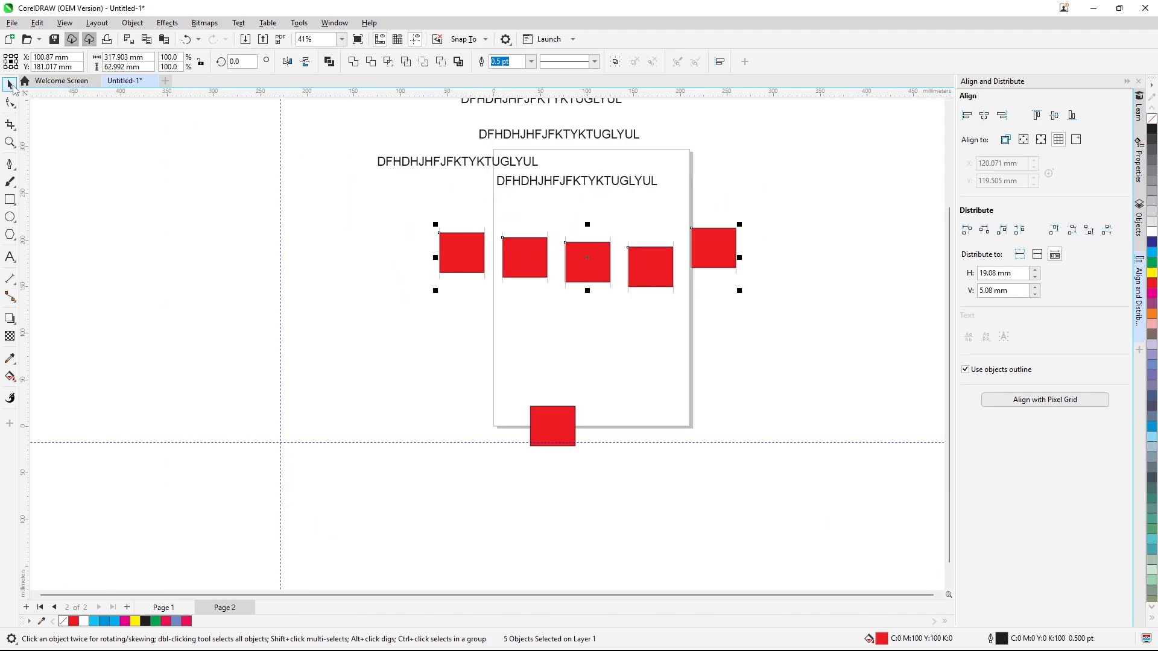
pyautogui.click(14, 89)
pyautogui.click(235, 266)
pyautogui.scroll(-4, 552, 405)
pyautogui.scroll(3, 592, 335)
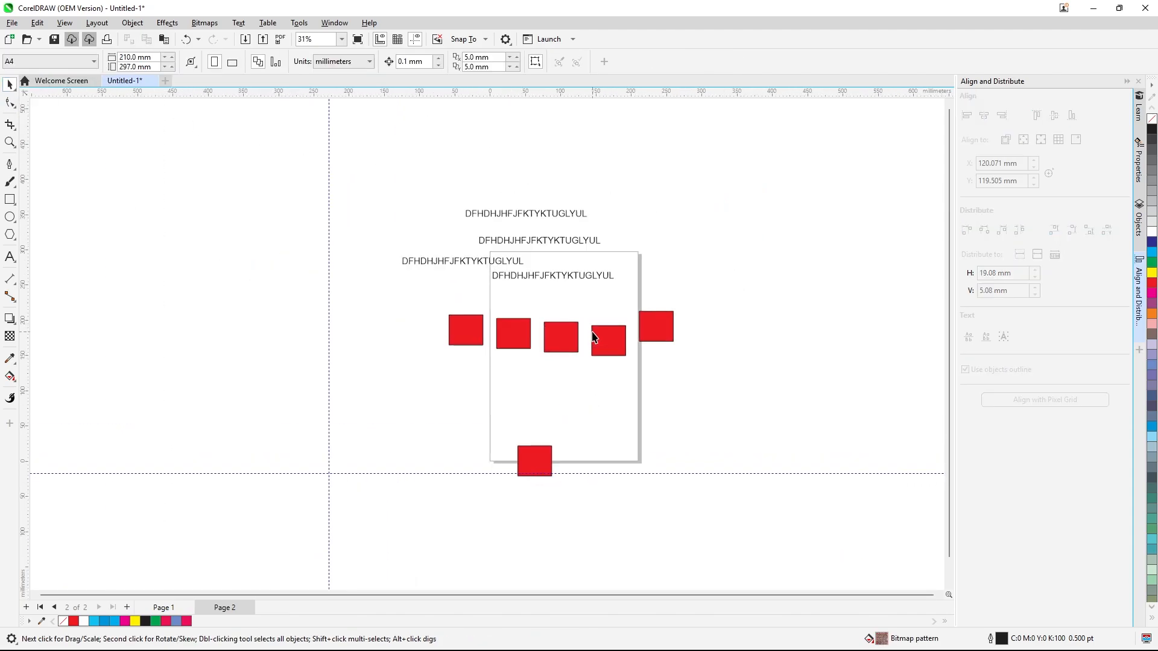
pyautogui.click(132, 23)
pyautogui.moveTo(278, 189)
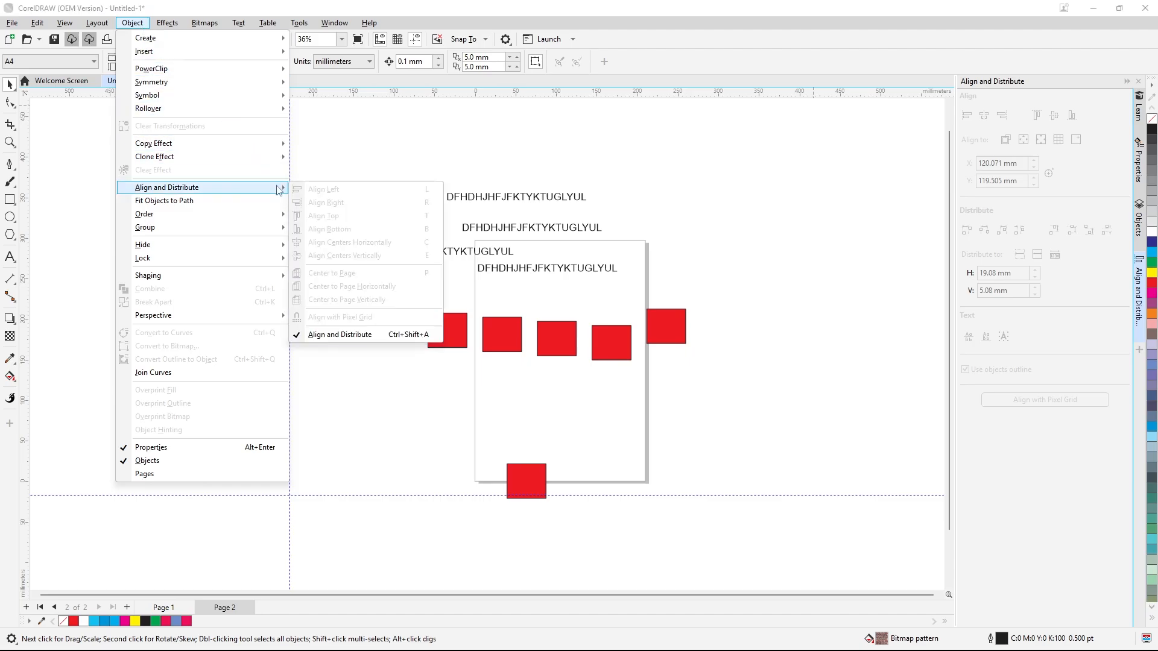
pyautogui.click(378, 153)
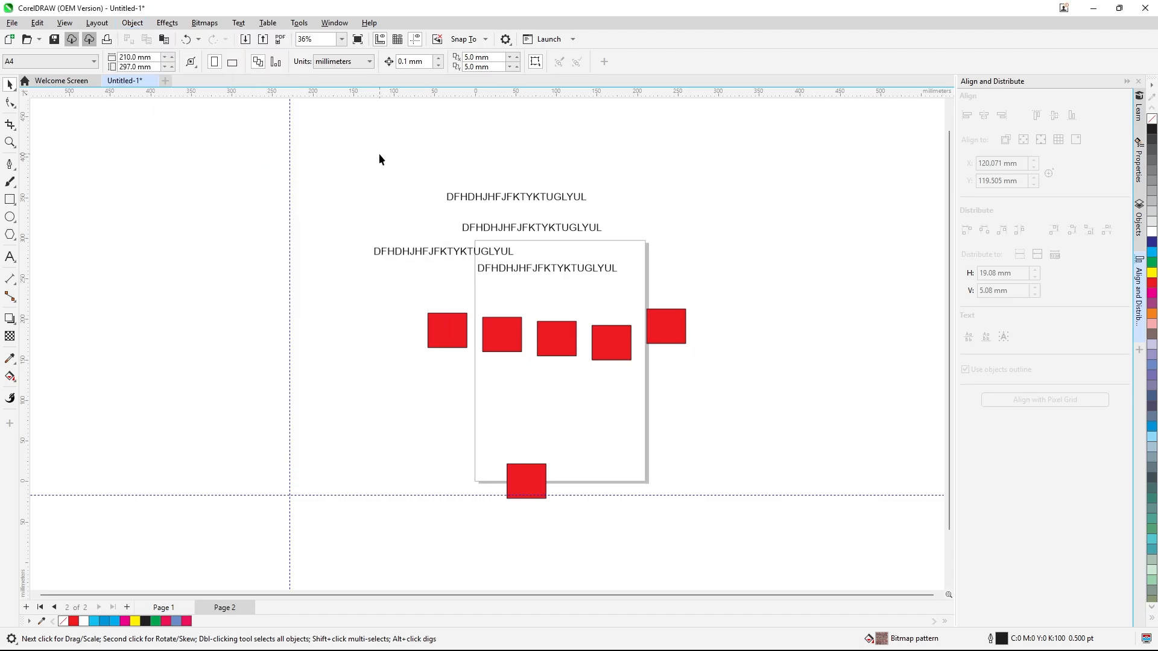